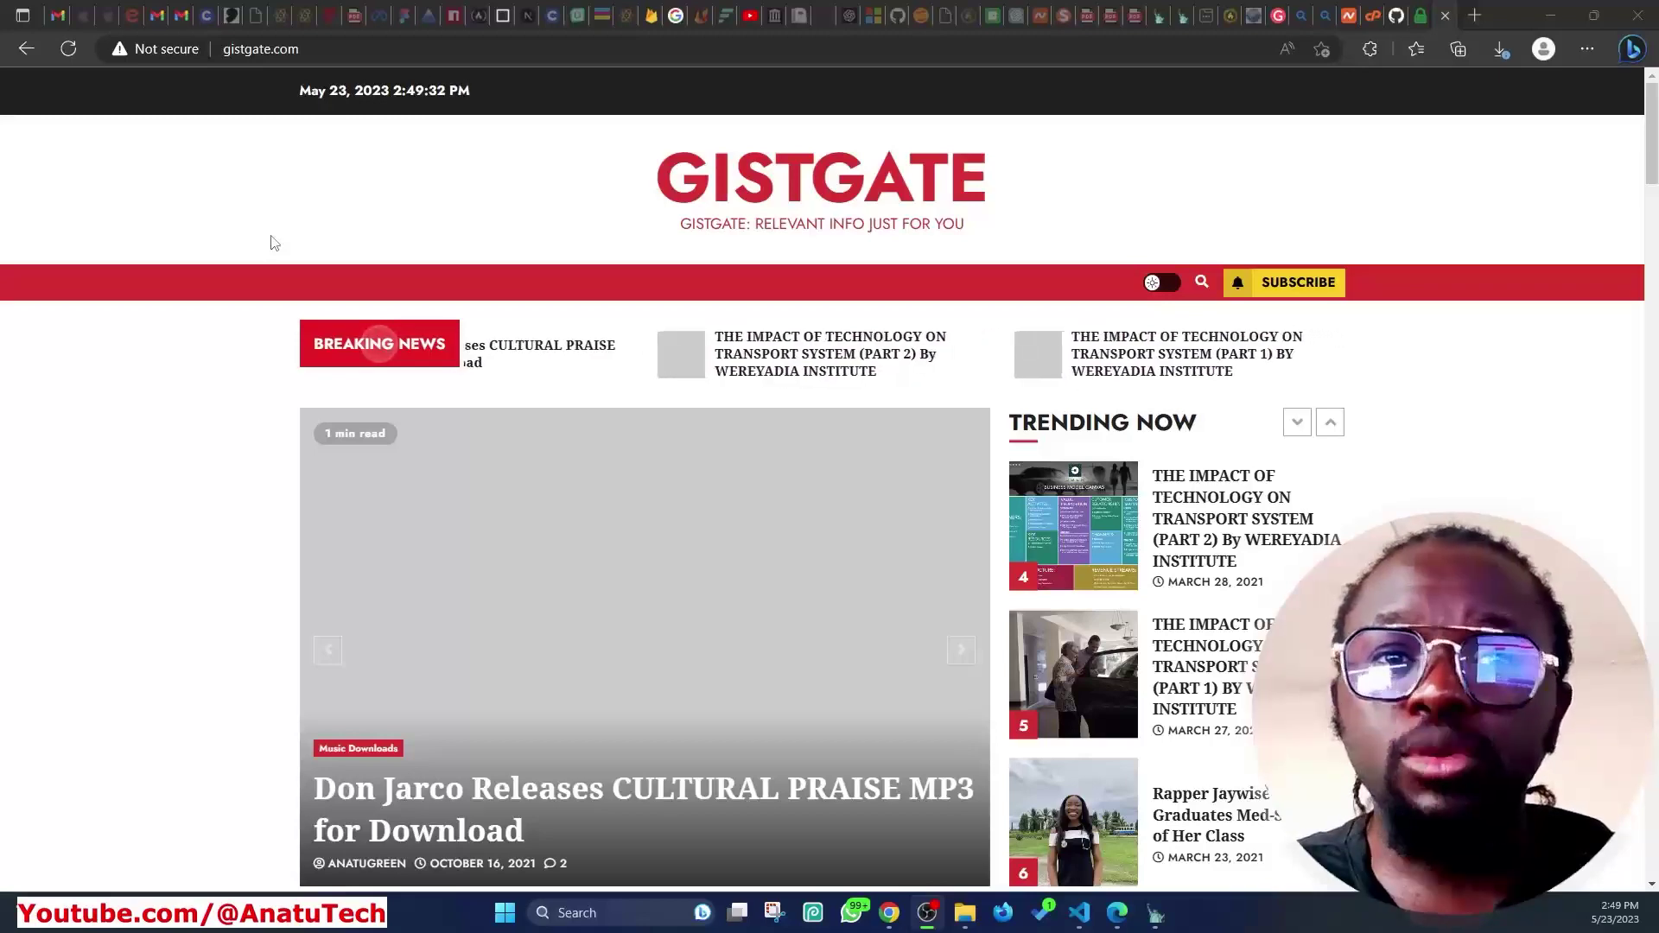
Switch to the SSL For Free site and look over its free certificate offer and domain entry form
{"action": "left_click", "coordinate": [1440, 10]}
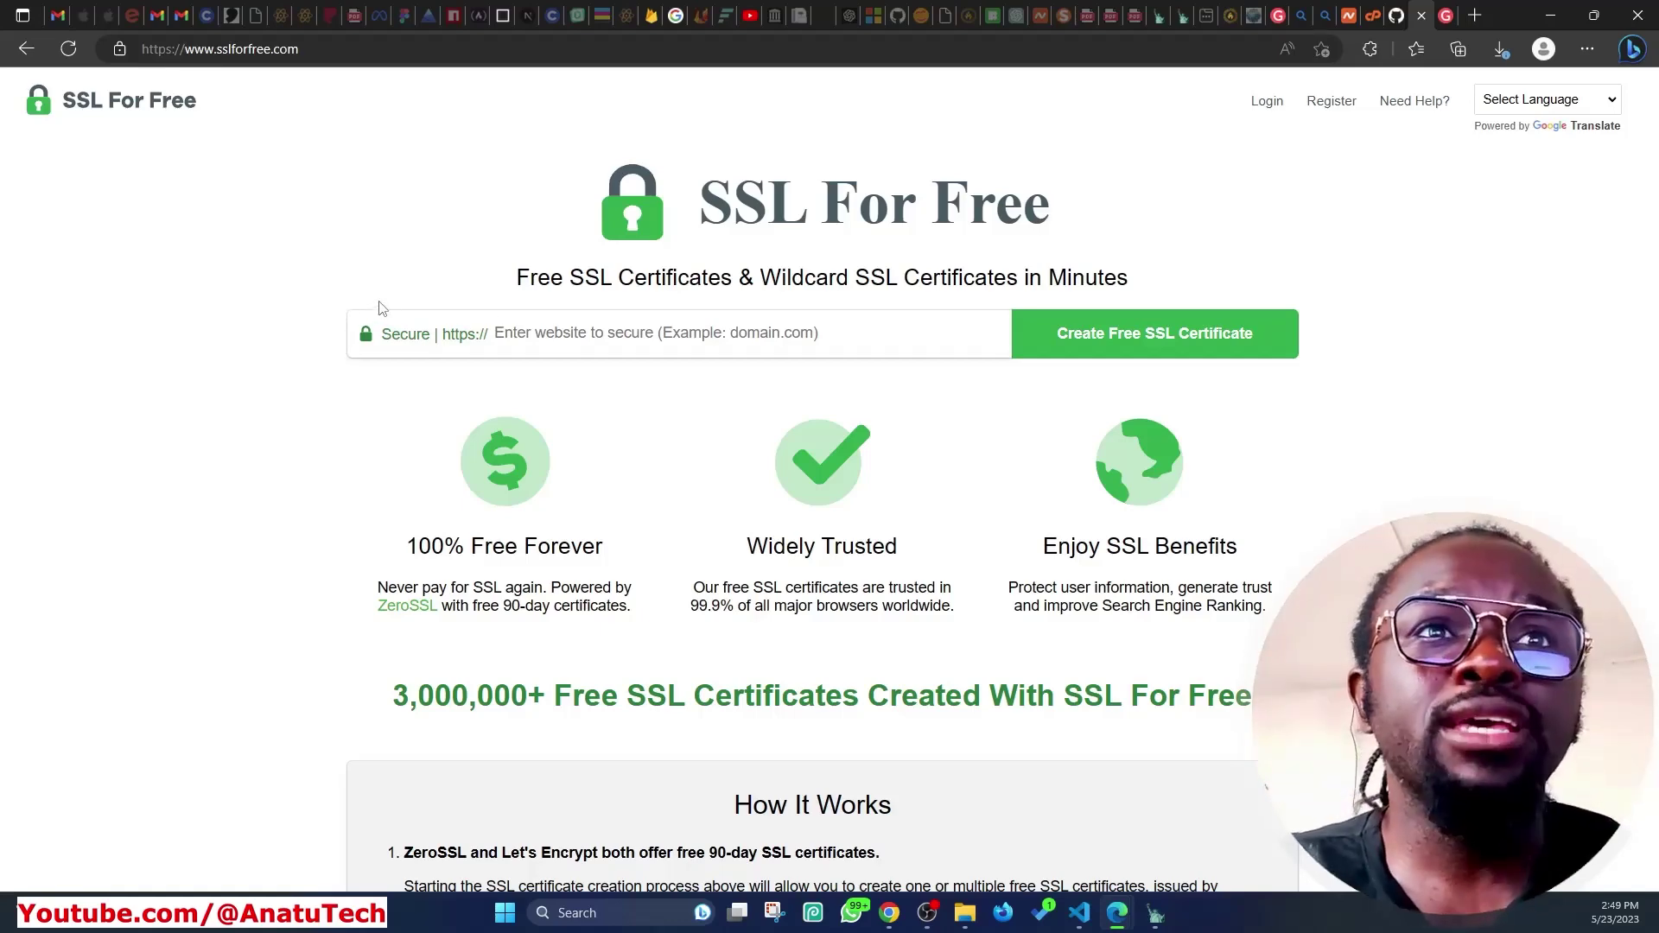
{"action": "scroll", "coordinate": [385, 311], "scroll_direction": "down", "scroll_amount": 4}
{"action": "left_click_drag", "start_coordinate": [365, 335], "coordinate": [527, 342]}
{"action": "scroll", "coordinate": [334, 337], "scroll_direction": "up", "scroll_amount": 4}
{"action": "left_click", "coordinate": [274, 317]}
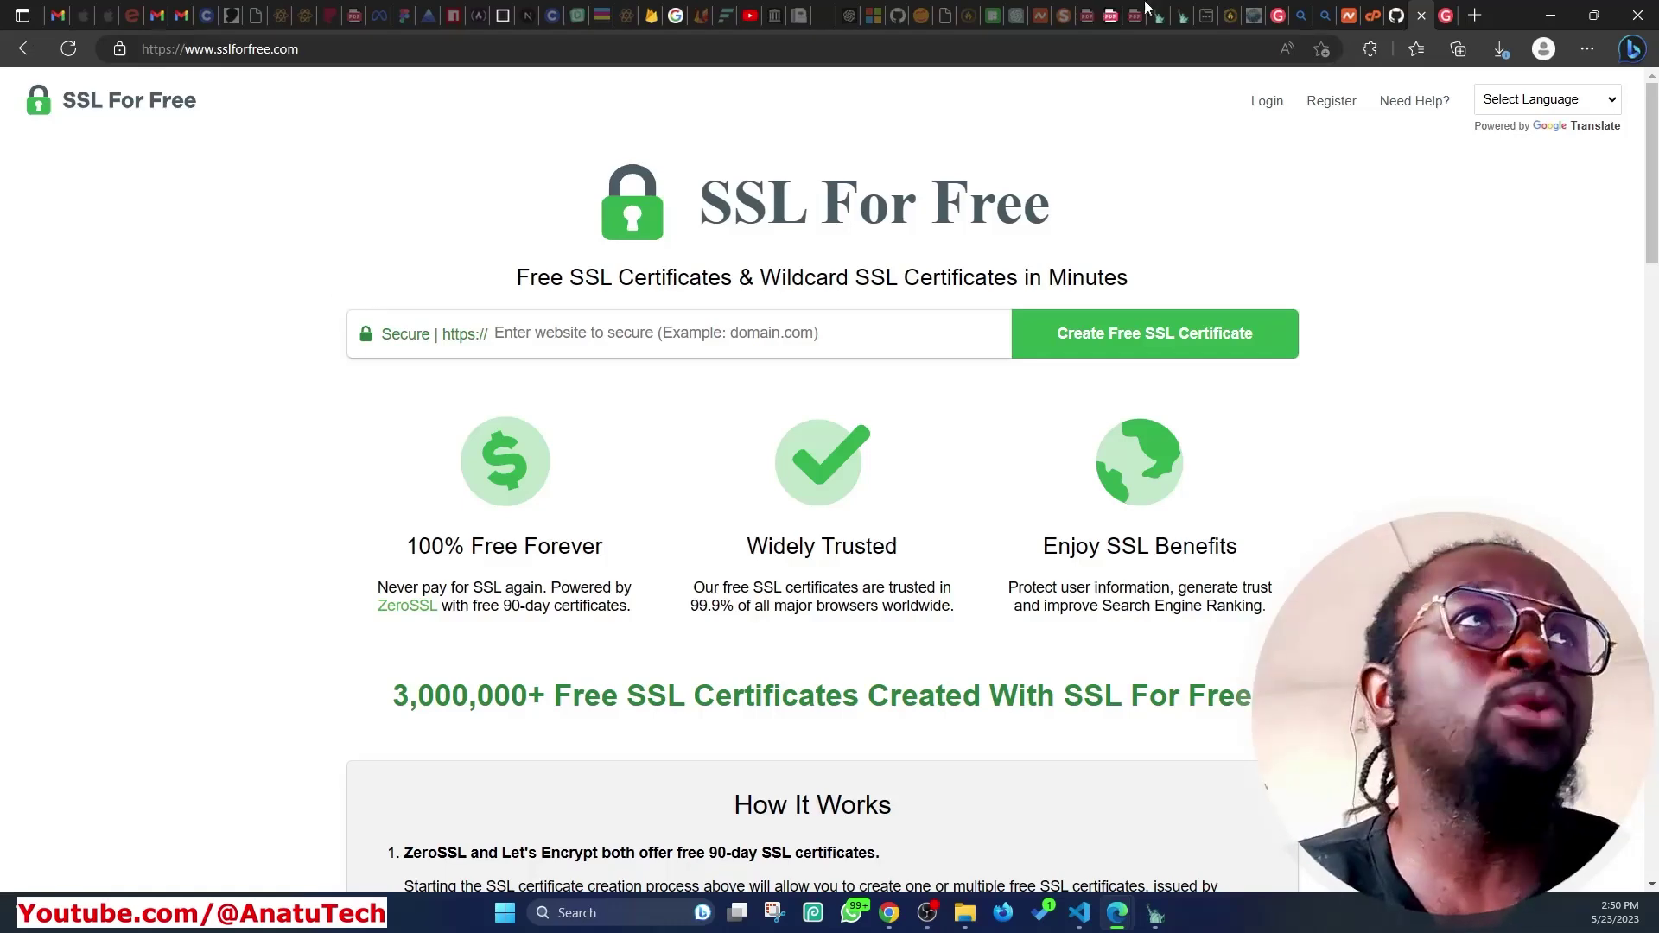
Return to gistgate.com and examine the connection security status shown with the site's address
{"action": "left_click", "coordinate": [1447, 10]}
{"action": "left_click", "coordinate": [1424, 9]}
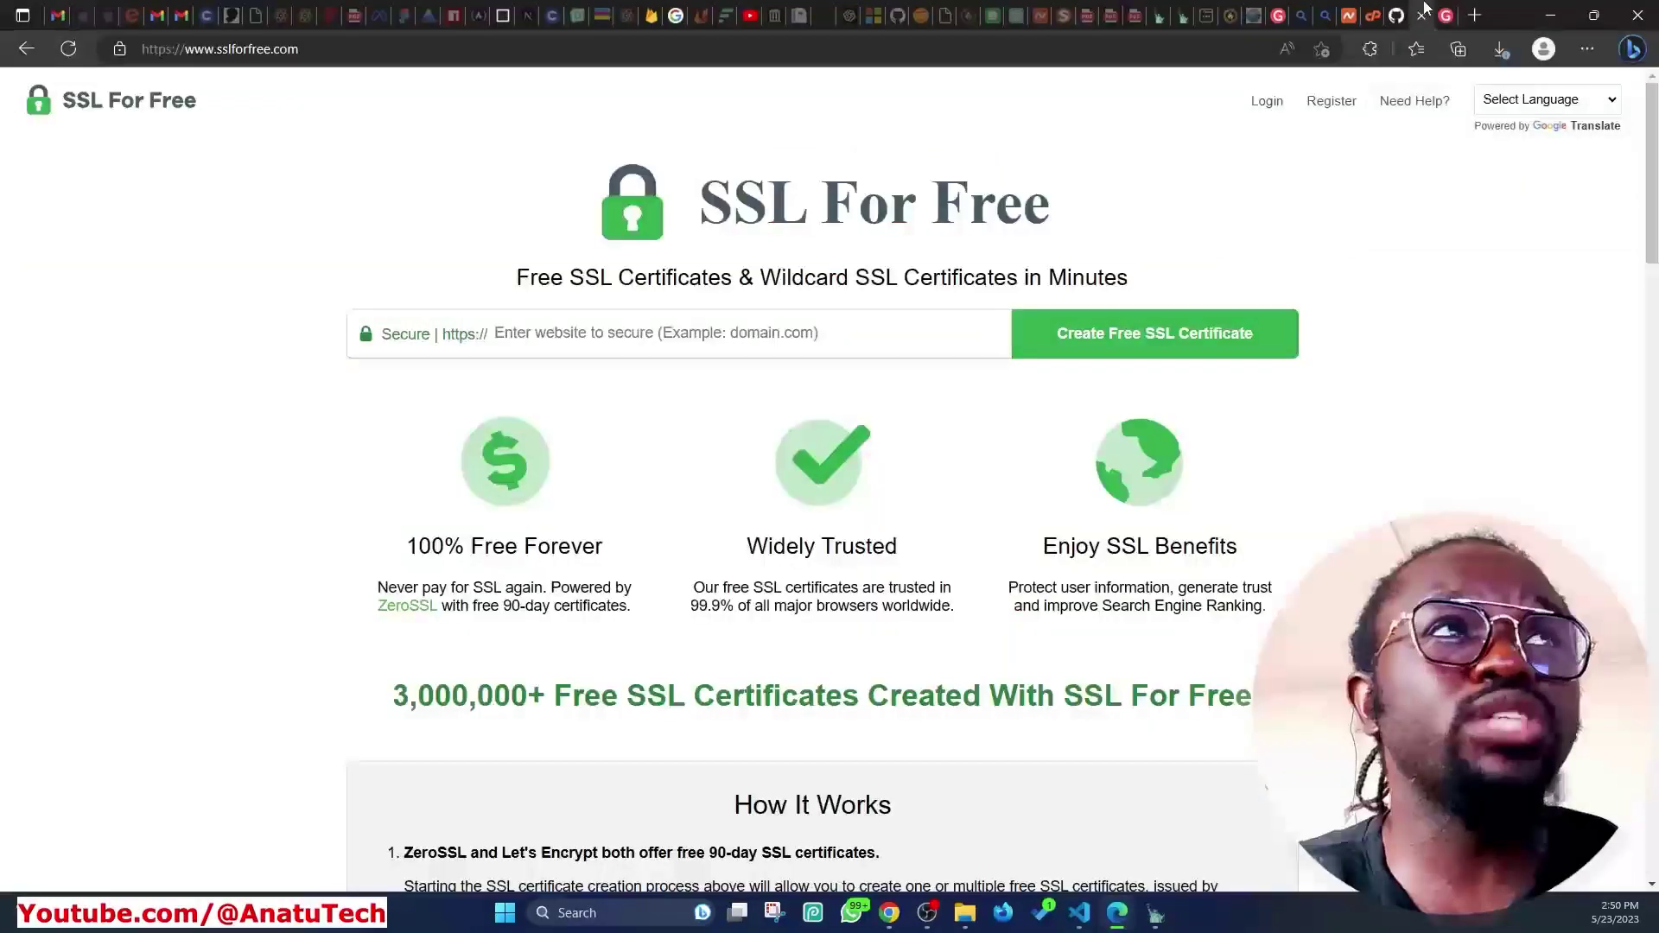
{"action": "left_click", "coordinate": [1423, 9]}
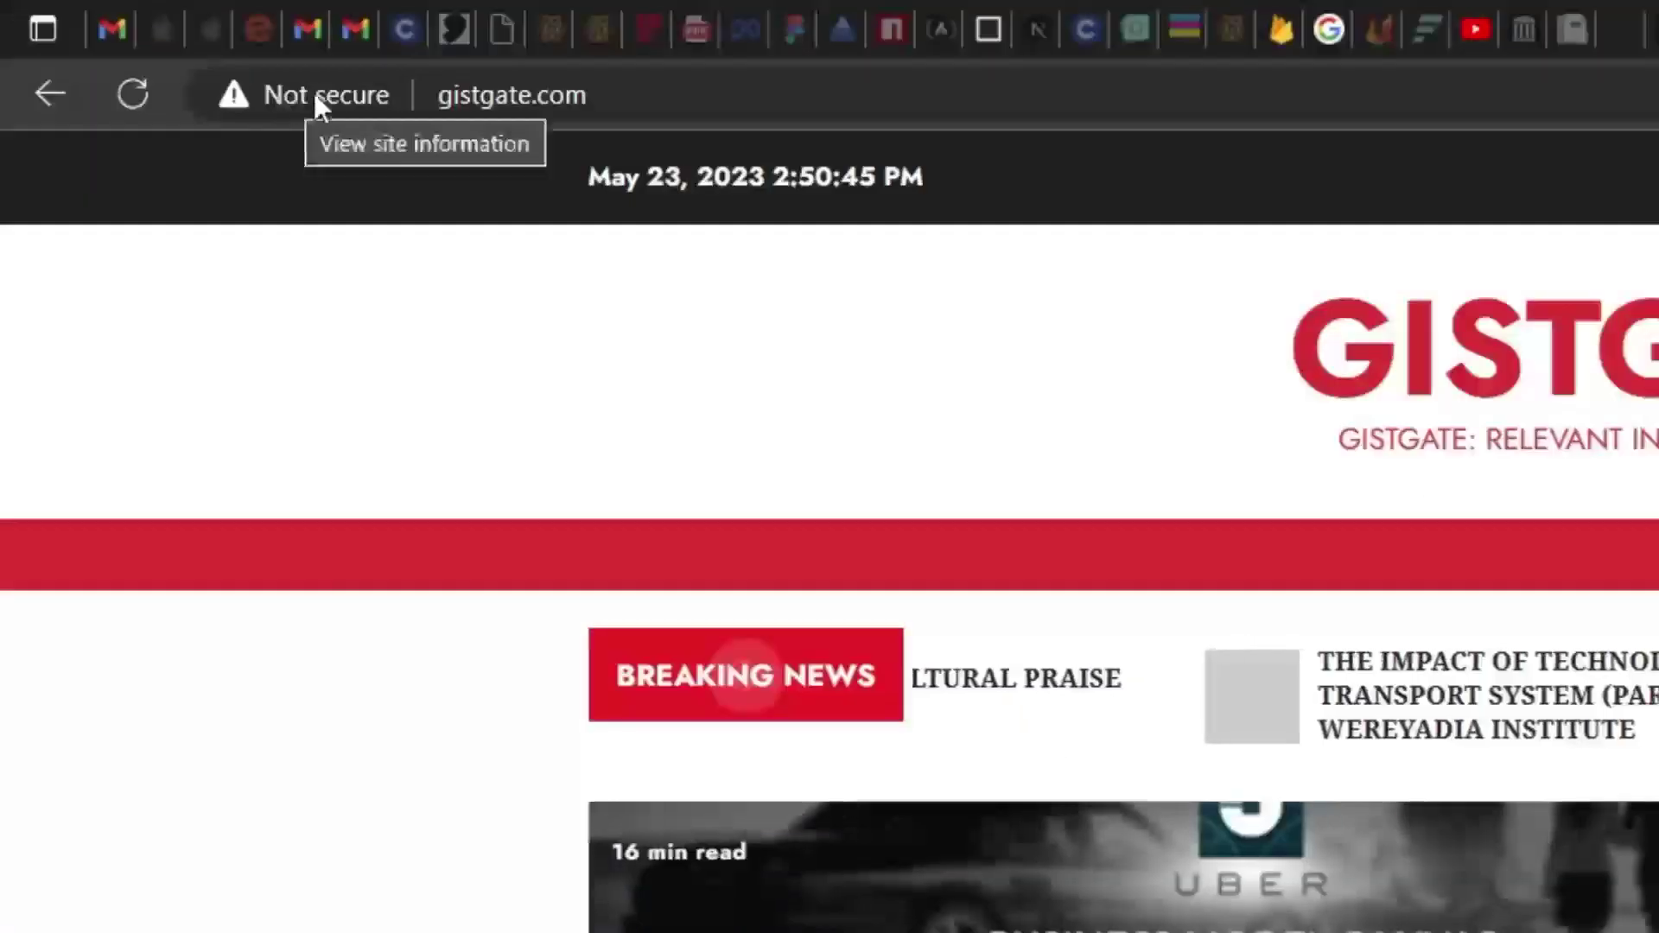
{"action": "left_click", "coordinate": [474, 97]}
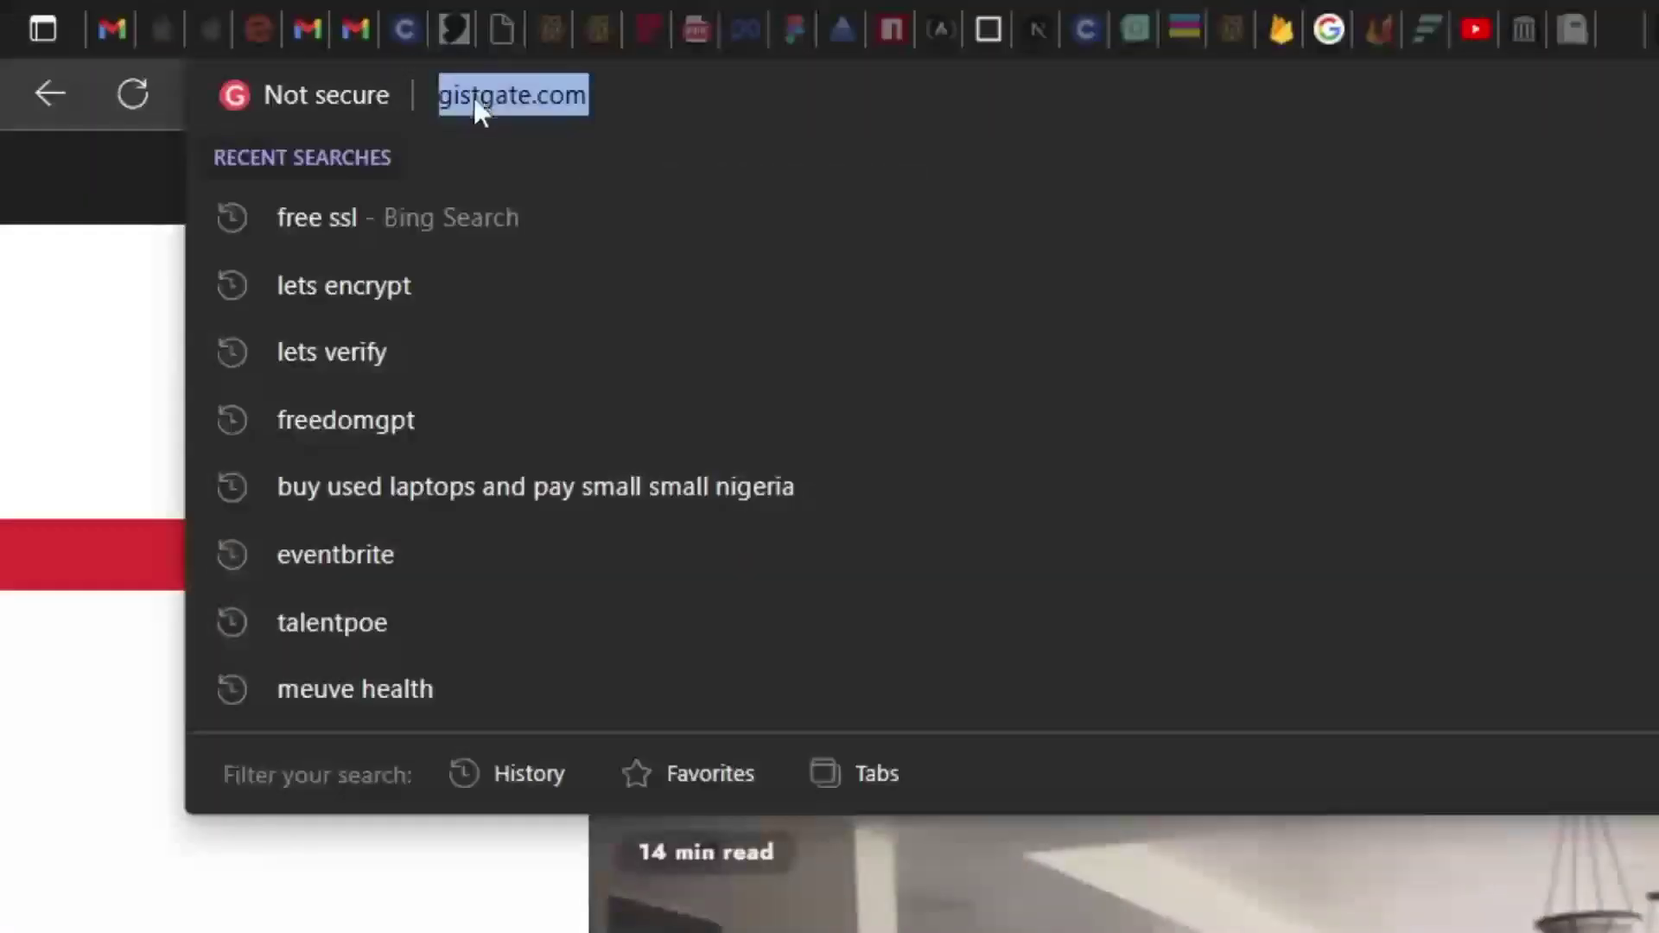
{"action": "left_click", "coordinate": [438, 104]}
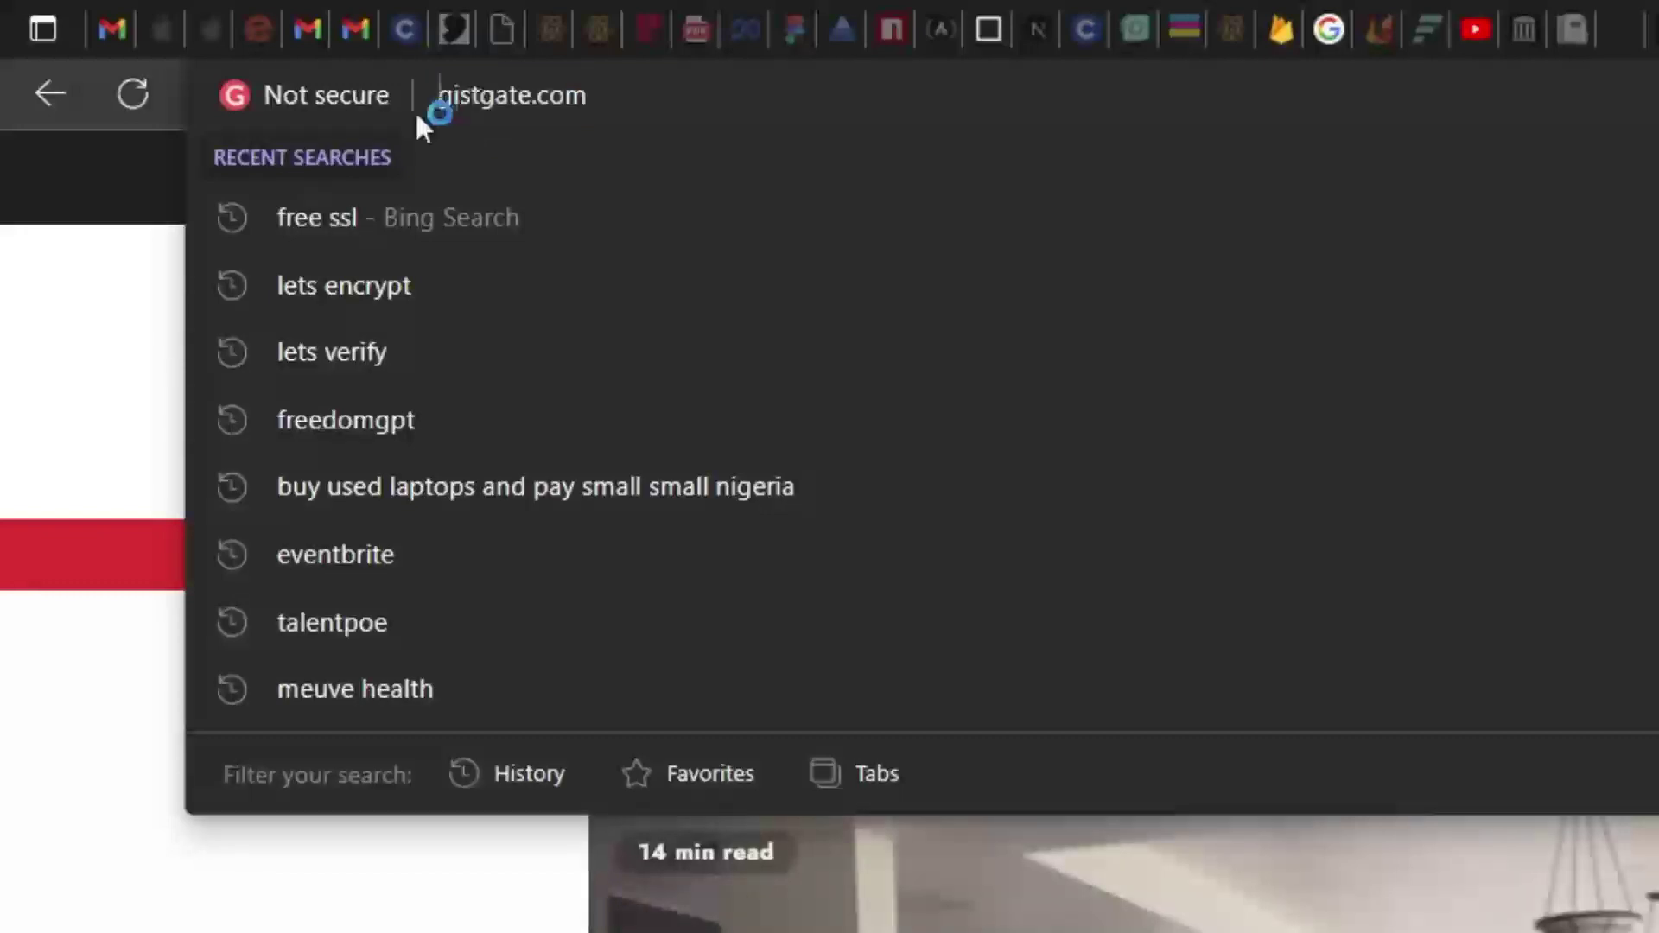
{"action": "left_click", "coordinate": [118, 313]}
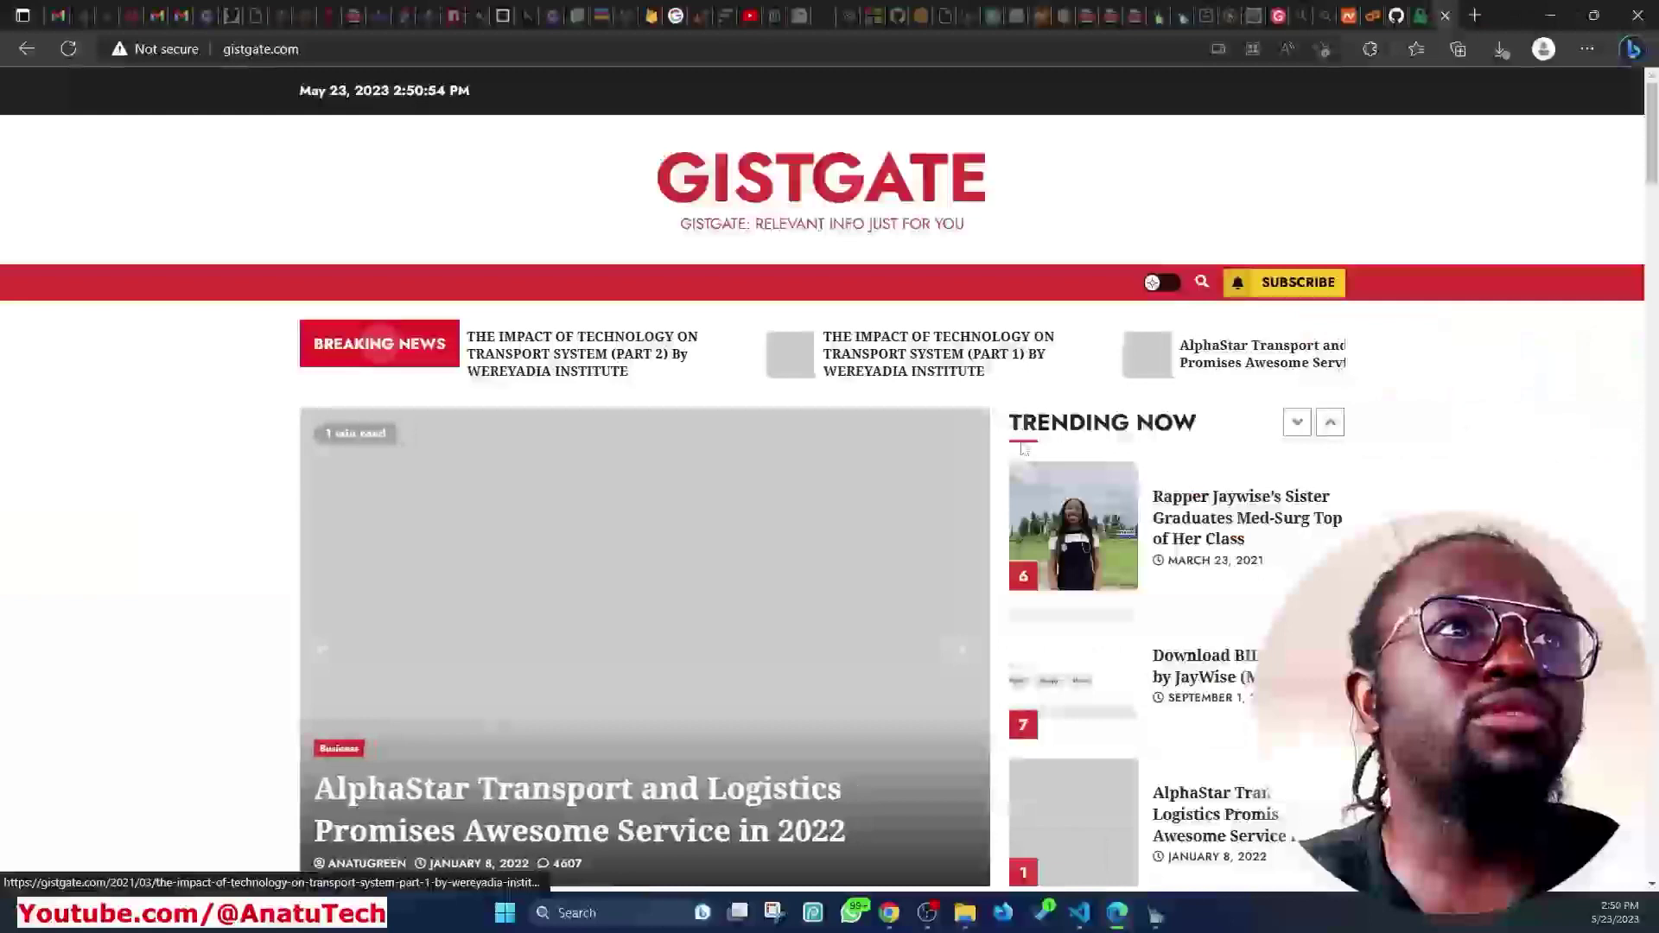
Open the trending article about the Med-Surg graduate, check its connection security, and return to the gistgate.com homepage
{"action": "scroll", "coordinate": [1208, 404], "scroll_direction": "down", "scroll_amount": 2}
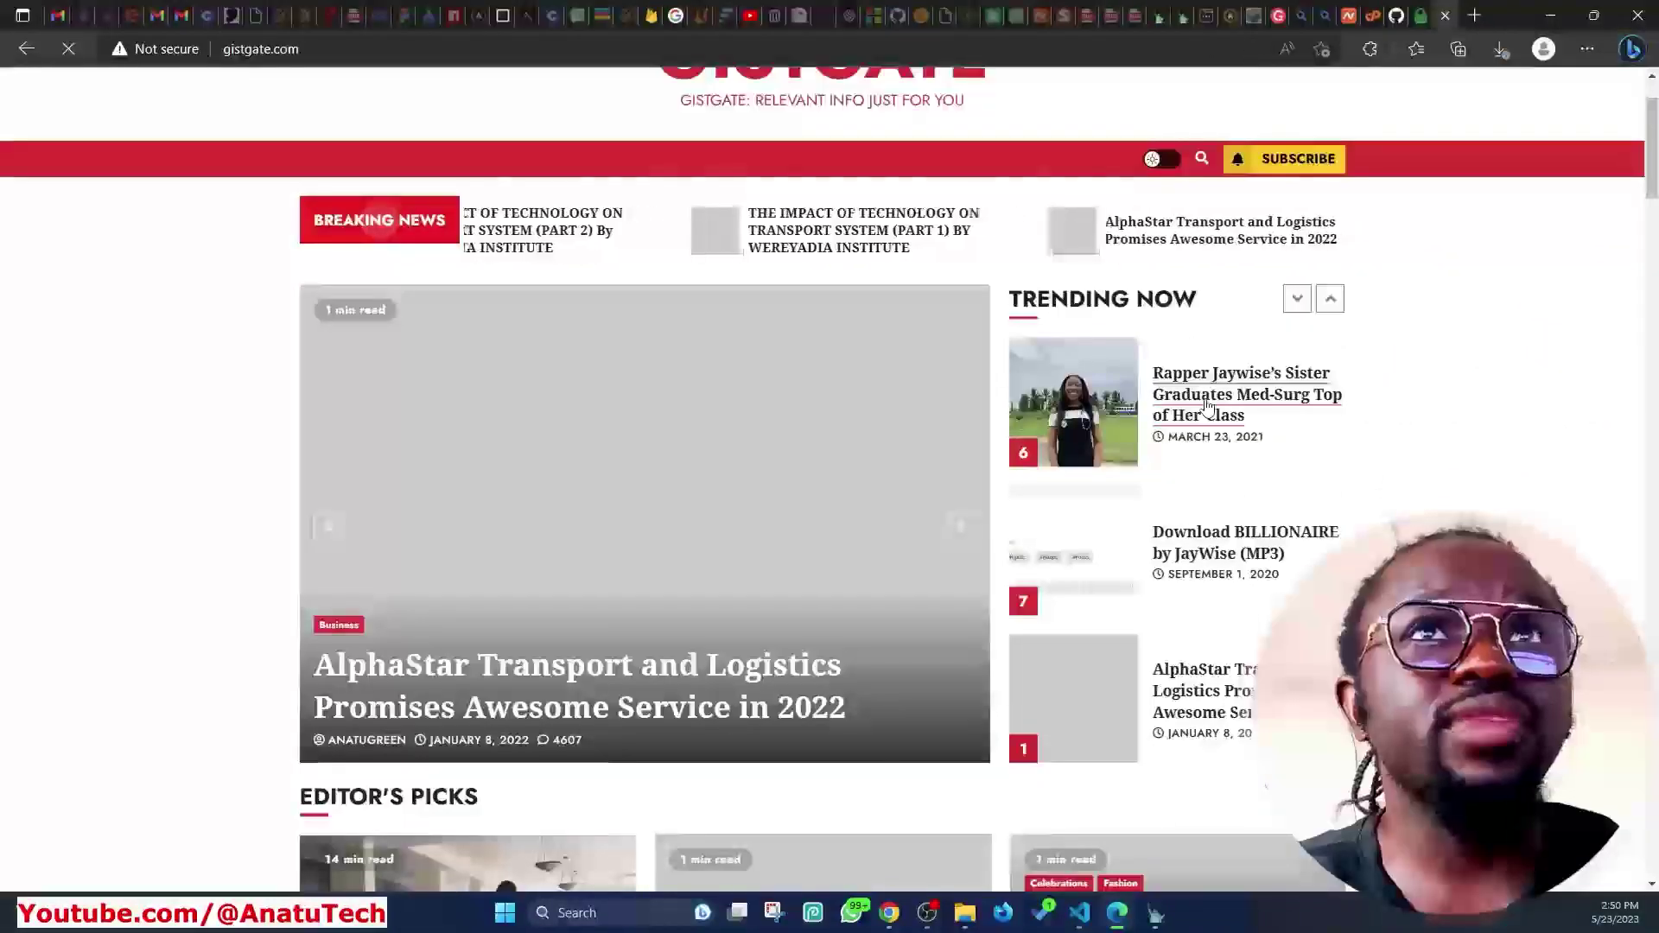
{"action": "left_click", "coordinate": [1207, 402]}
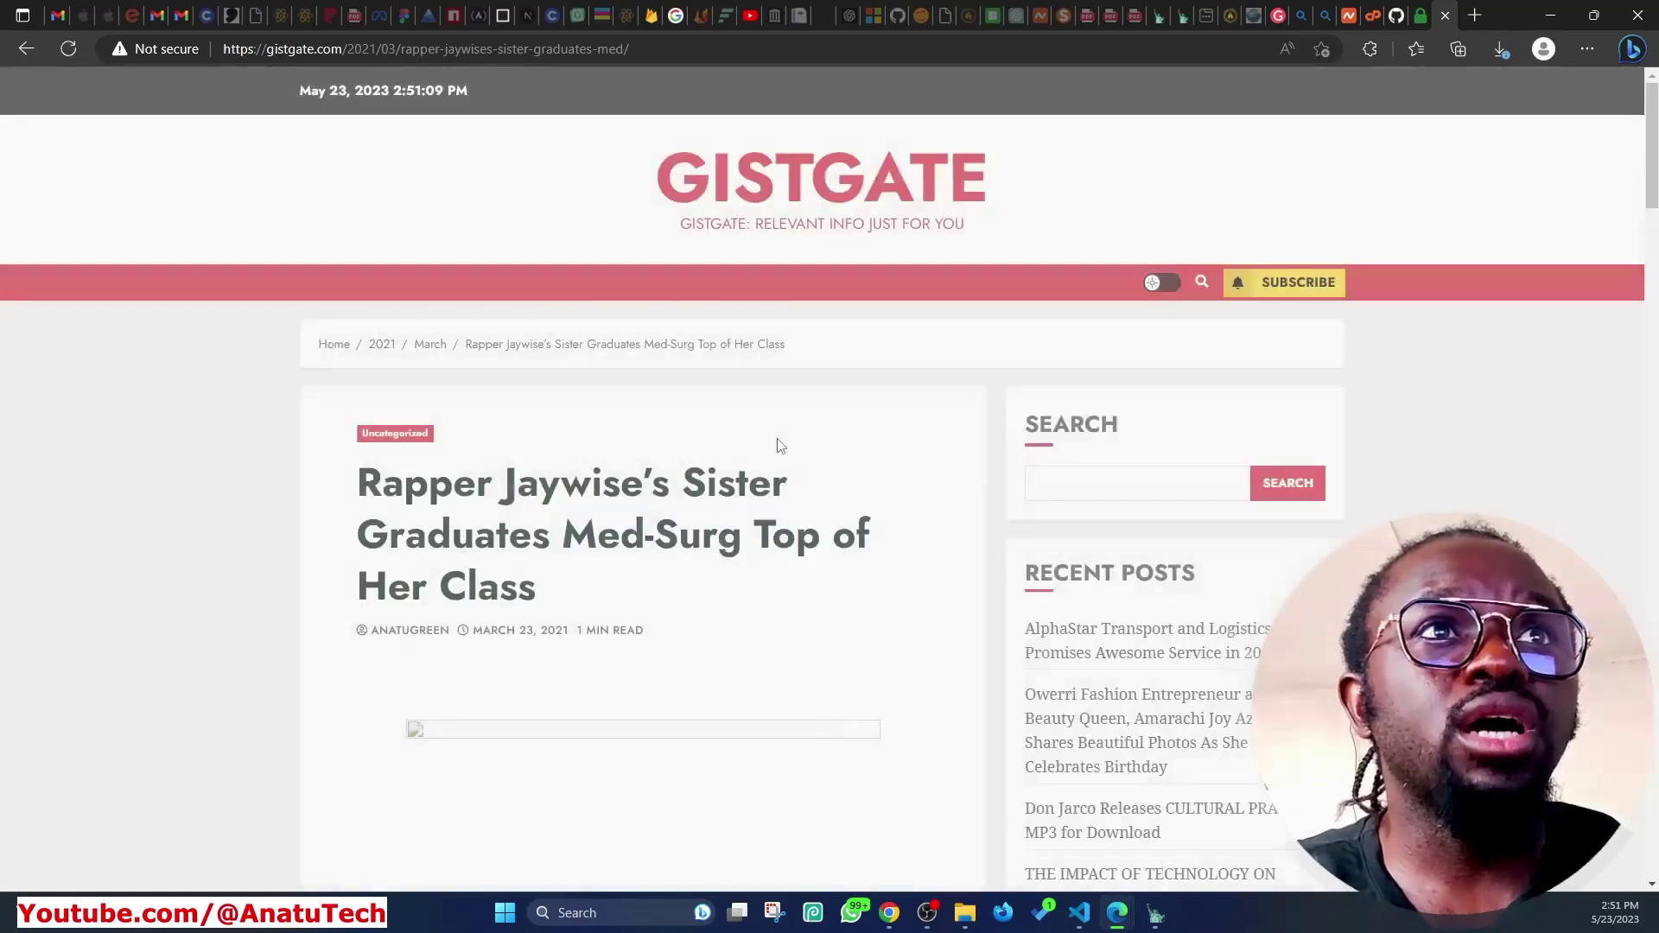
{"action": "key", "text": "alt+Left"}
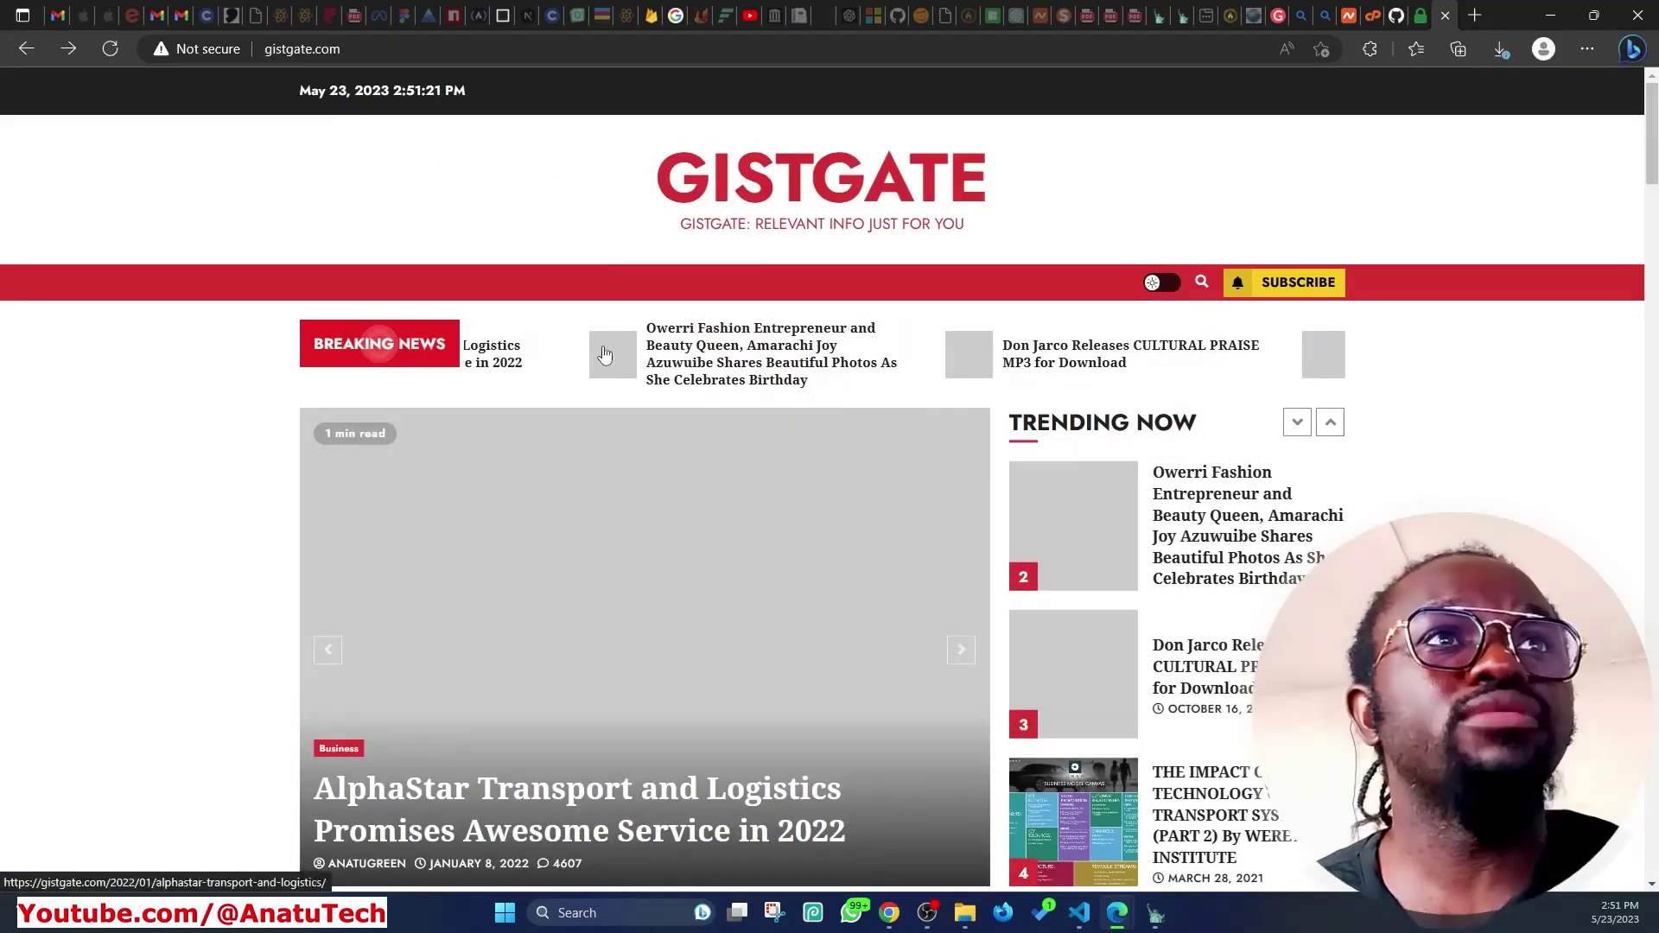
Look through the gistgate.com homepage posts and recheck the site's address and security status
{"action": "scroll", "coordinate": [1128, 501], "scroll_direction": "down", "scroll_amount": 4}
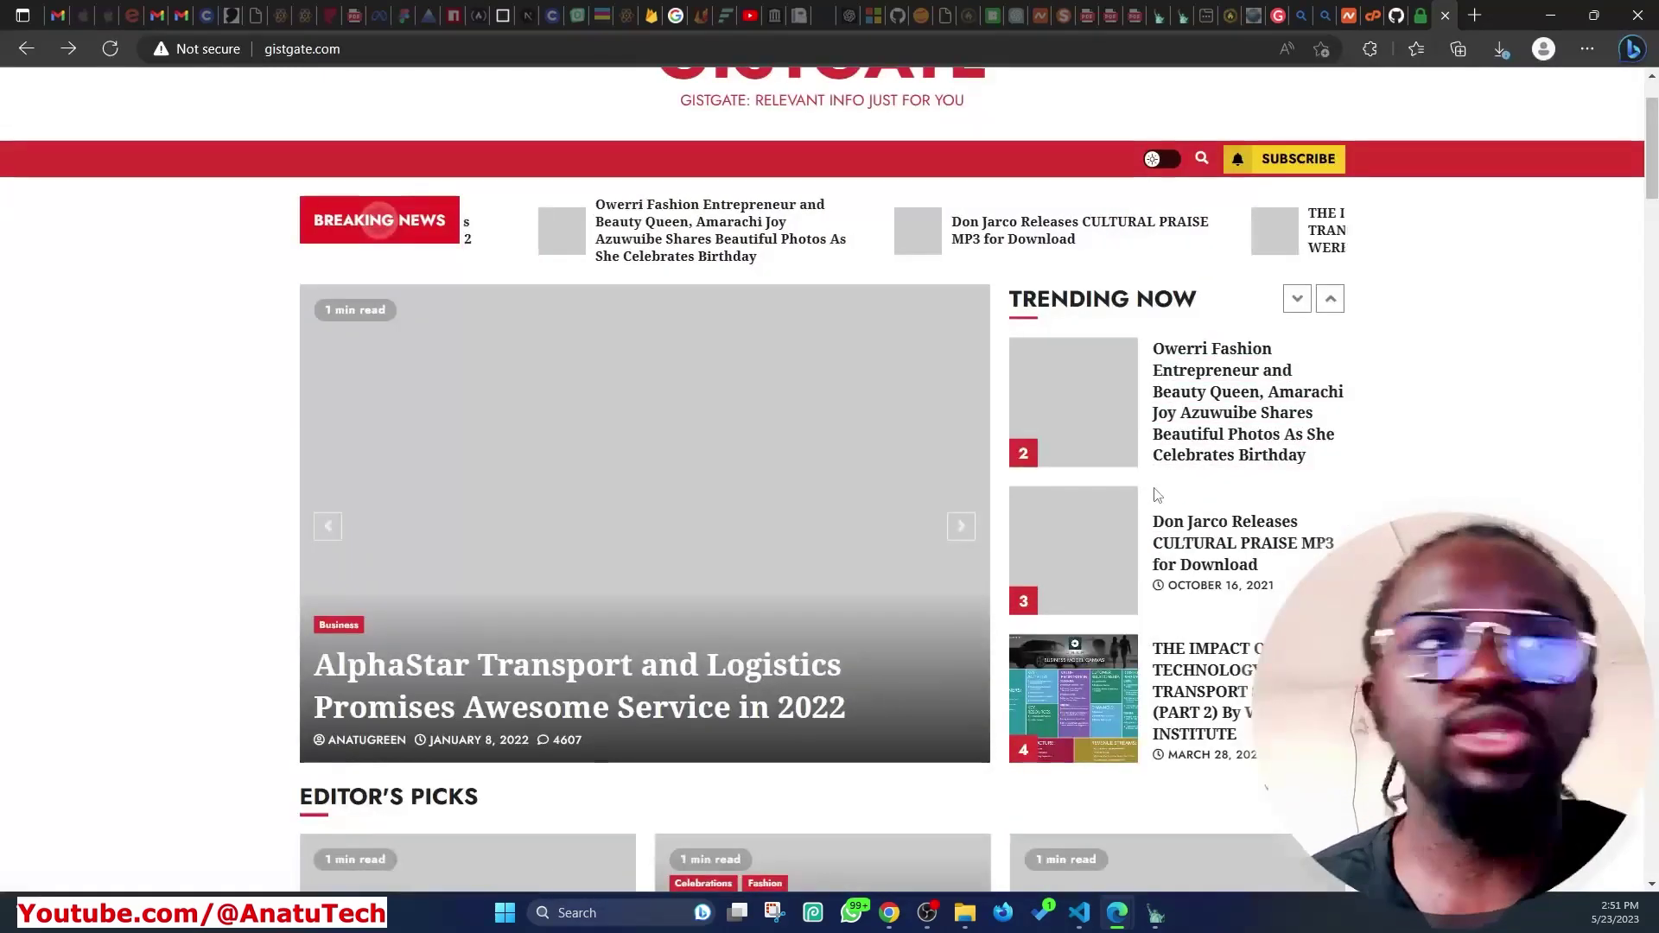
{"action": "scroll", "coordinate": [1123, 510], "scroll_direction": "down", "scroll_amount": 2}
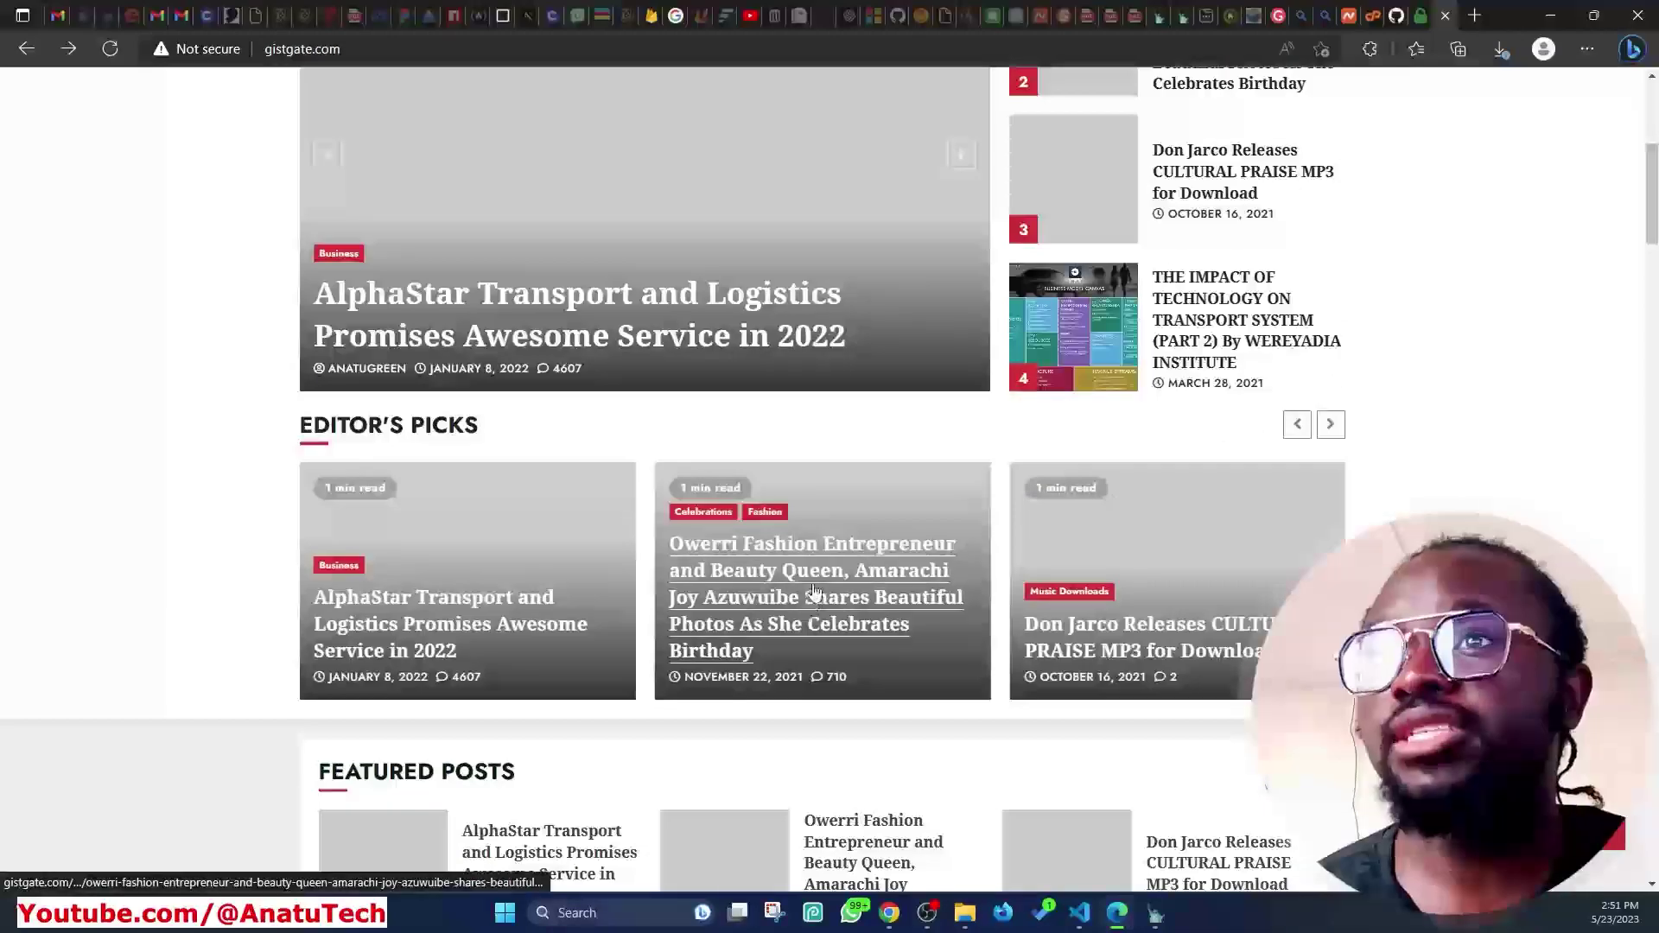
{"action": "scroll", "coordinate": [830, 584], "scroll_direction": "up", "scroll_amount": 6}
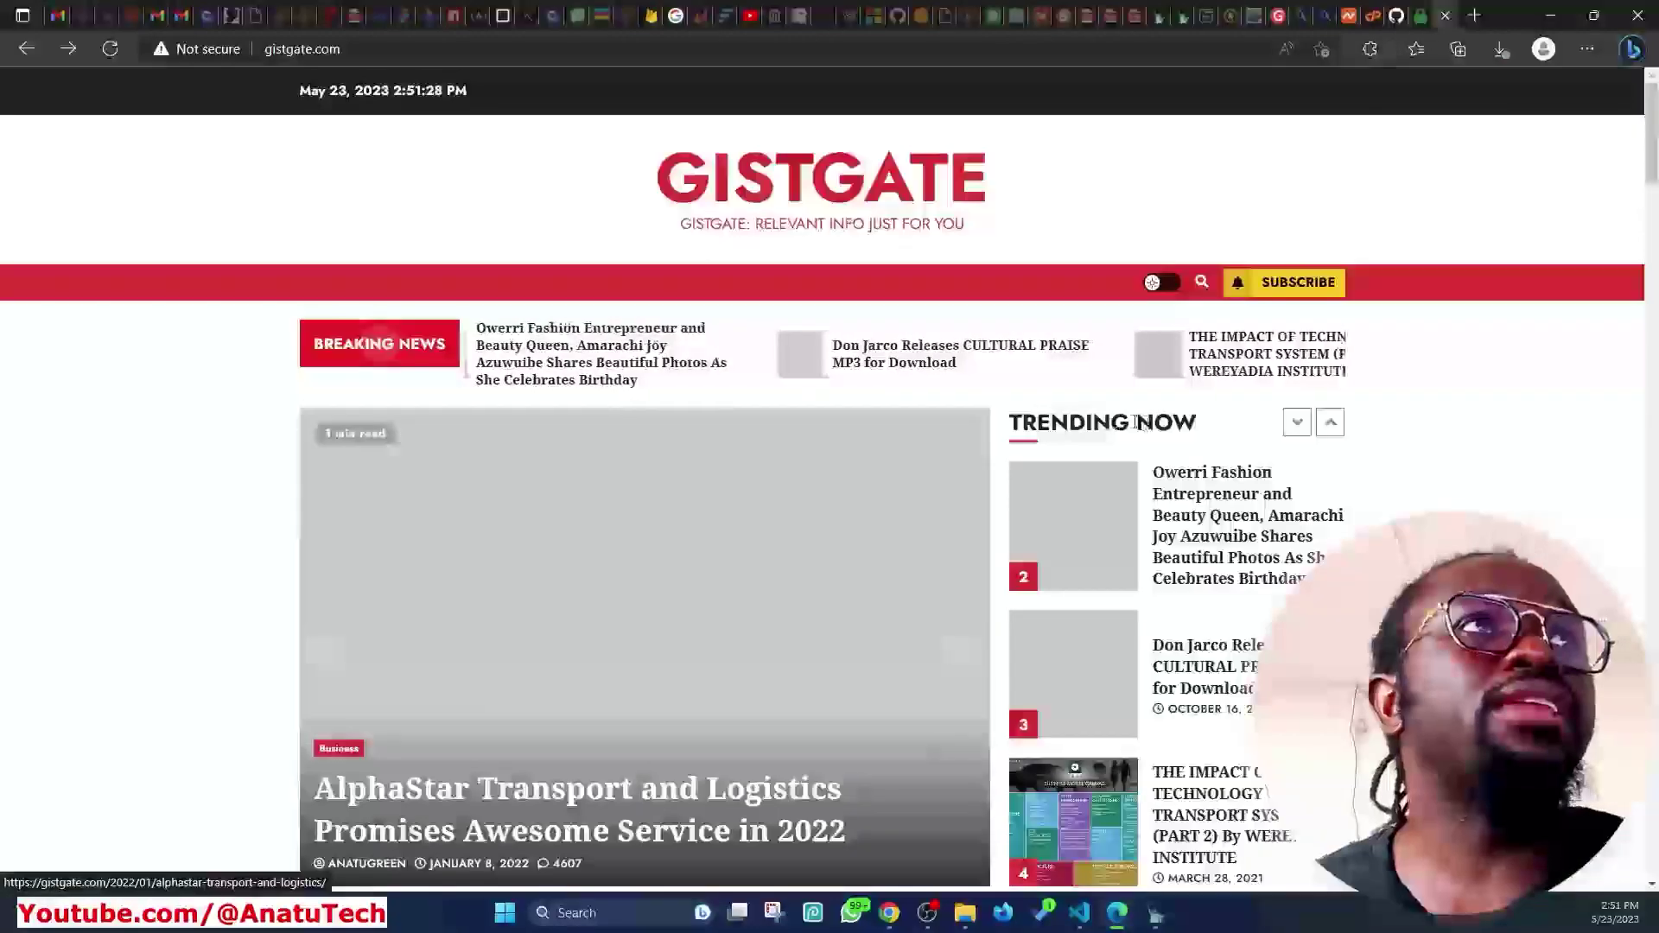
{"action": "left_click", "coordinate": [371, 48]}
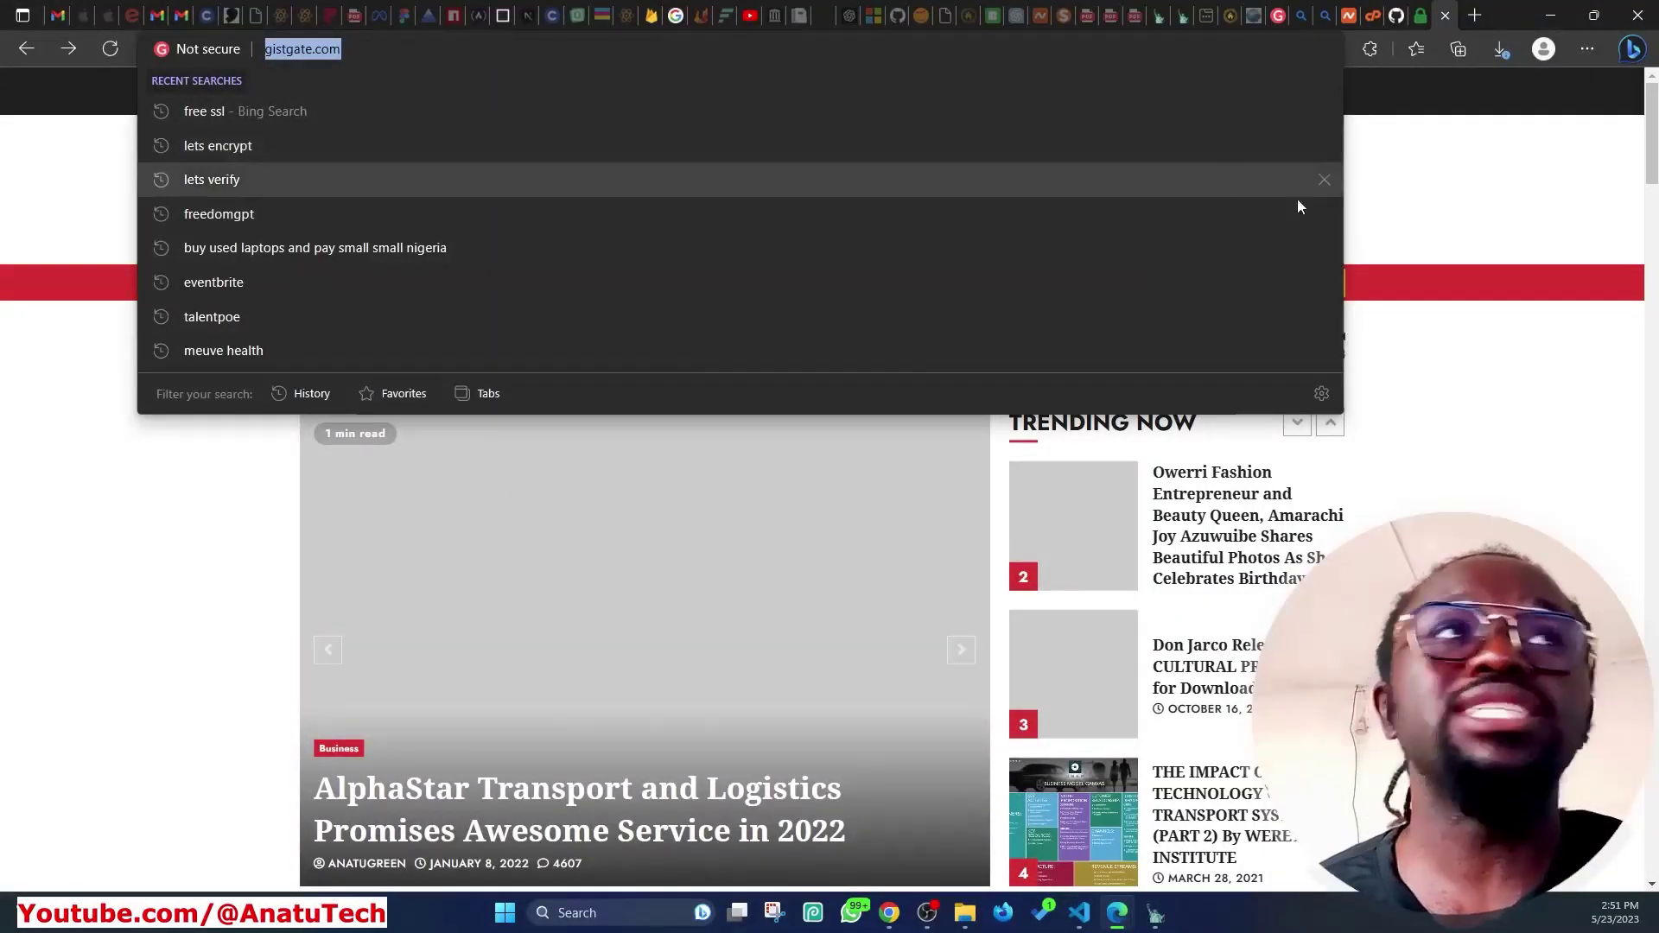
{"action": "left_click", "coordinate": [1396, 204]}
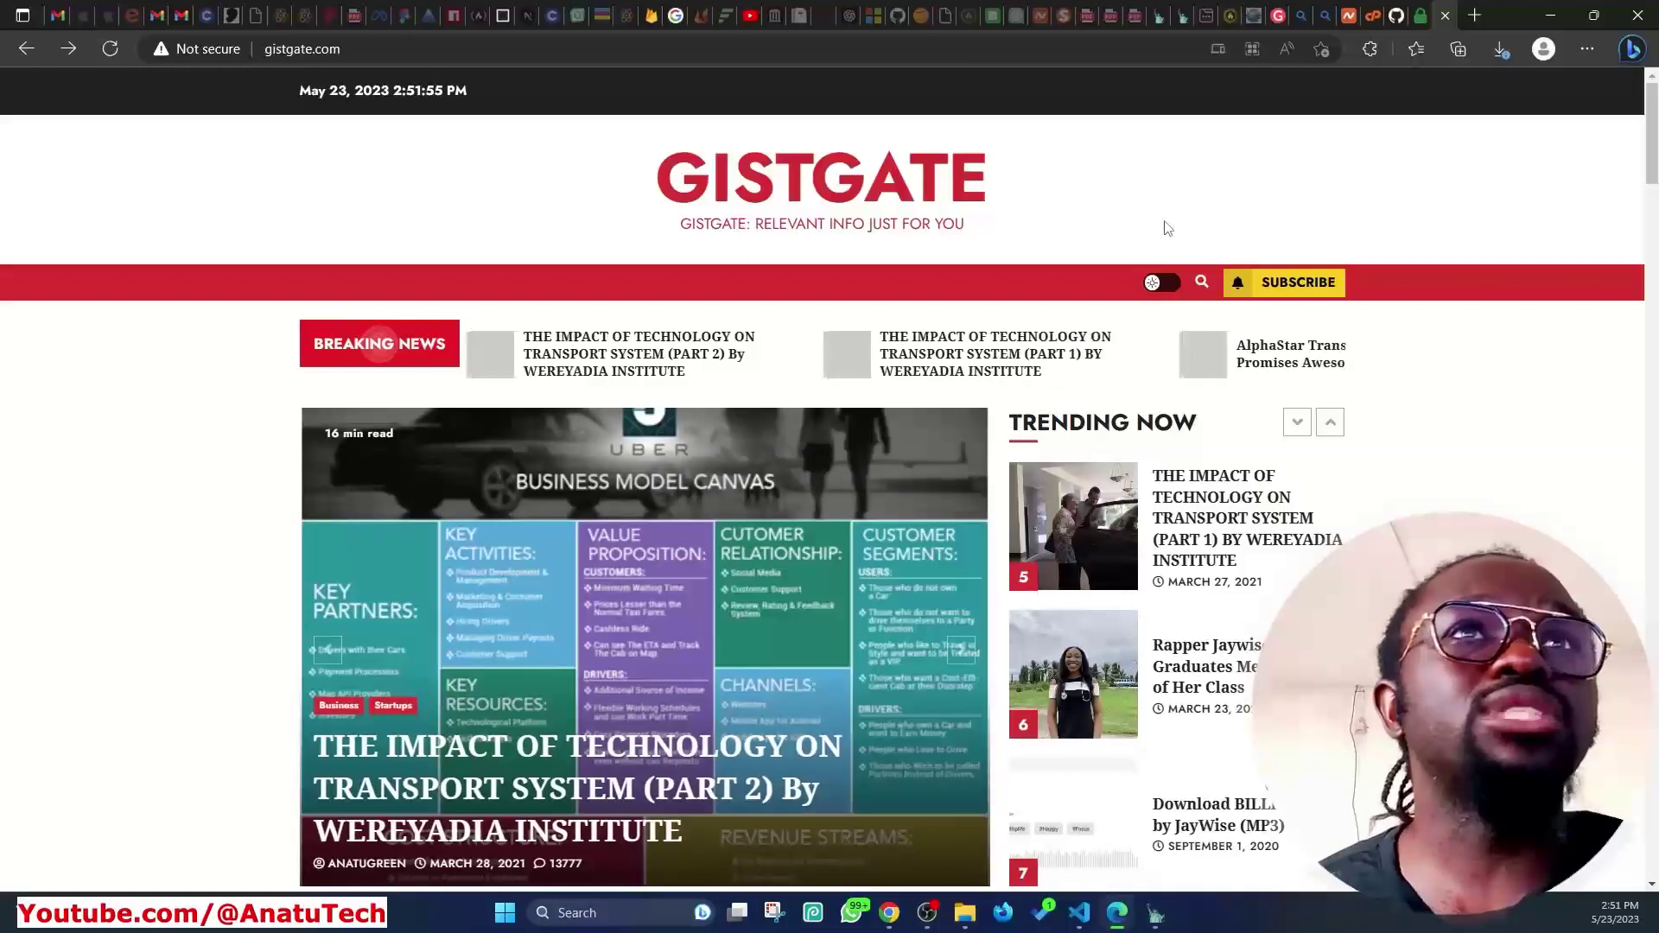
{"action": "scroll", "coordinate": [1166, 233], "scroll_direction": "down", "scroll_amount": 1}
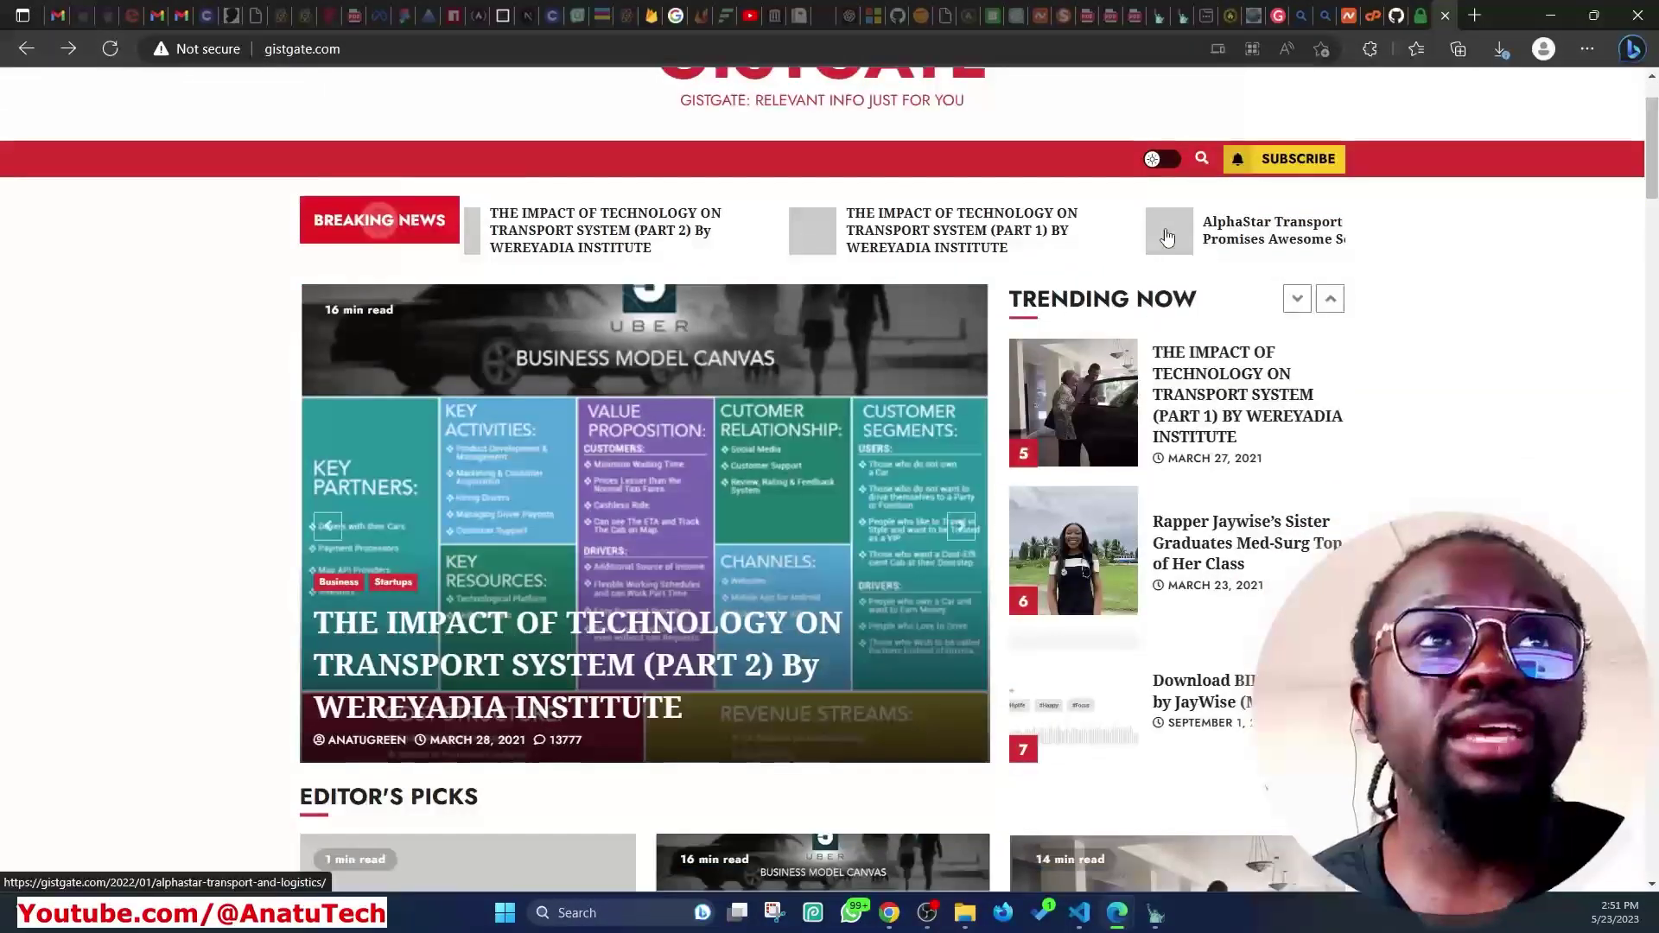
{"action": "scroll", "coordinate": [1374, 372], "scroll_direction": "up", "scroll_amount": 1}
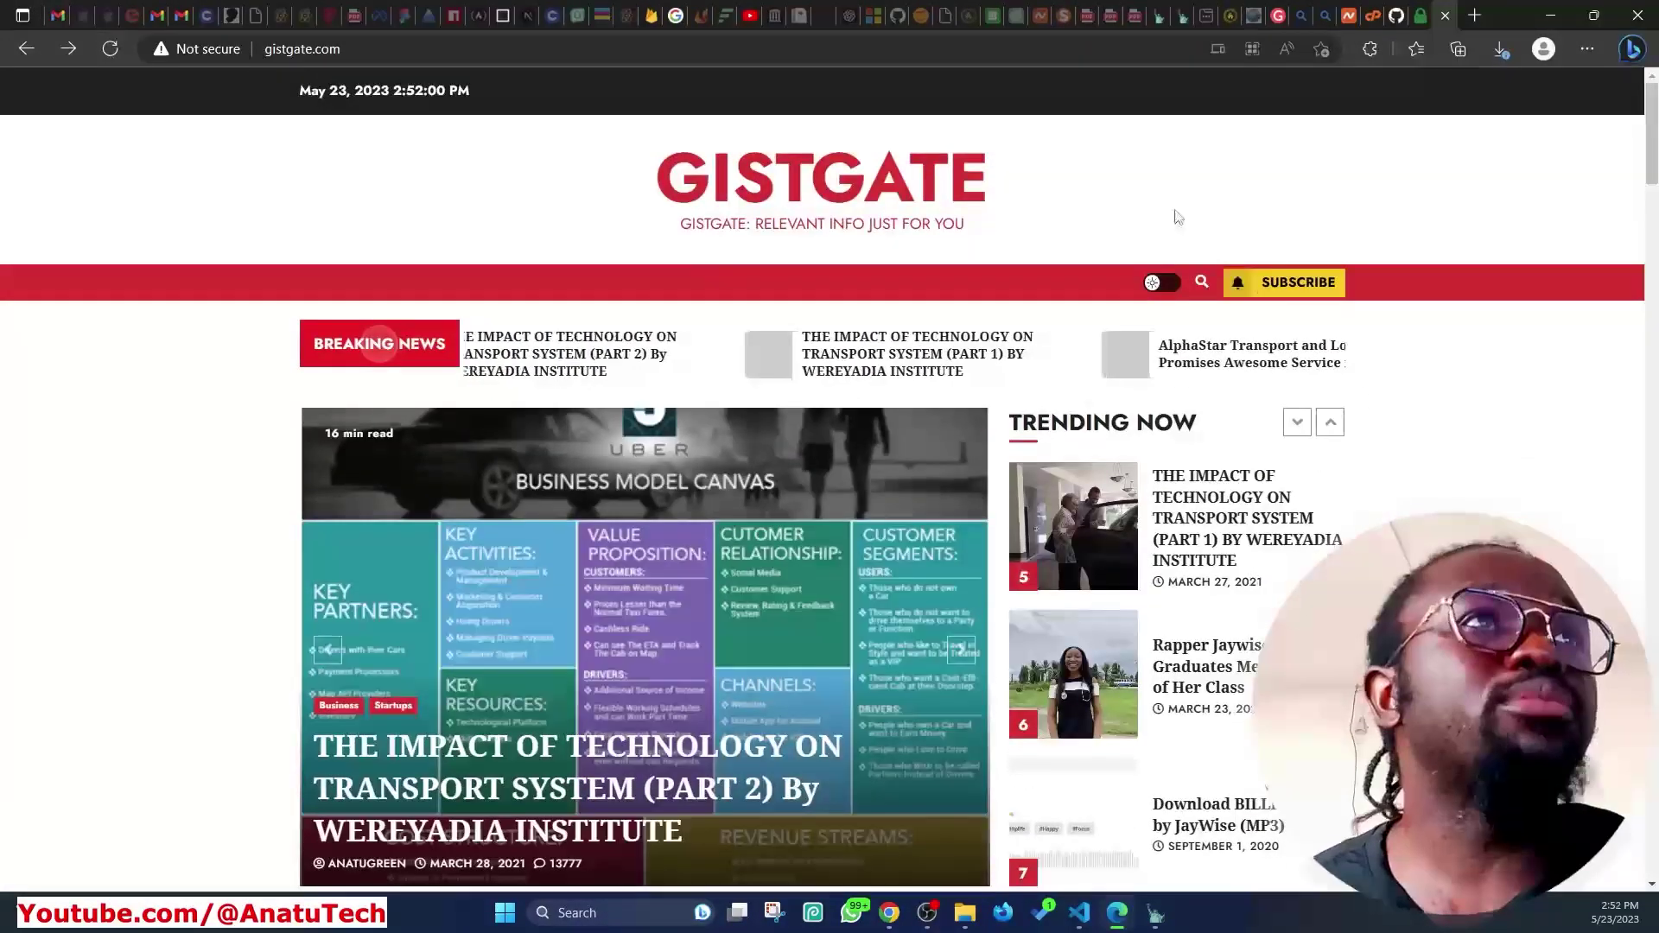
Request a free SSL certificate for gistgate.com on the SSL For Free site
{"action": "mouse_move", "coordinate": [1420, 9]}
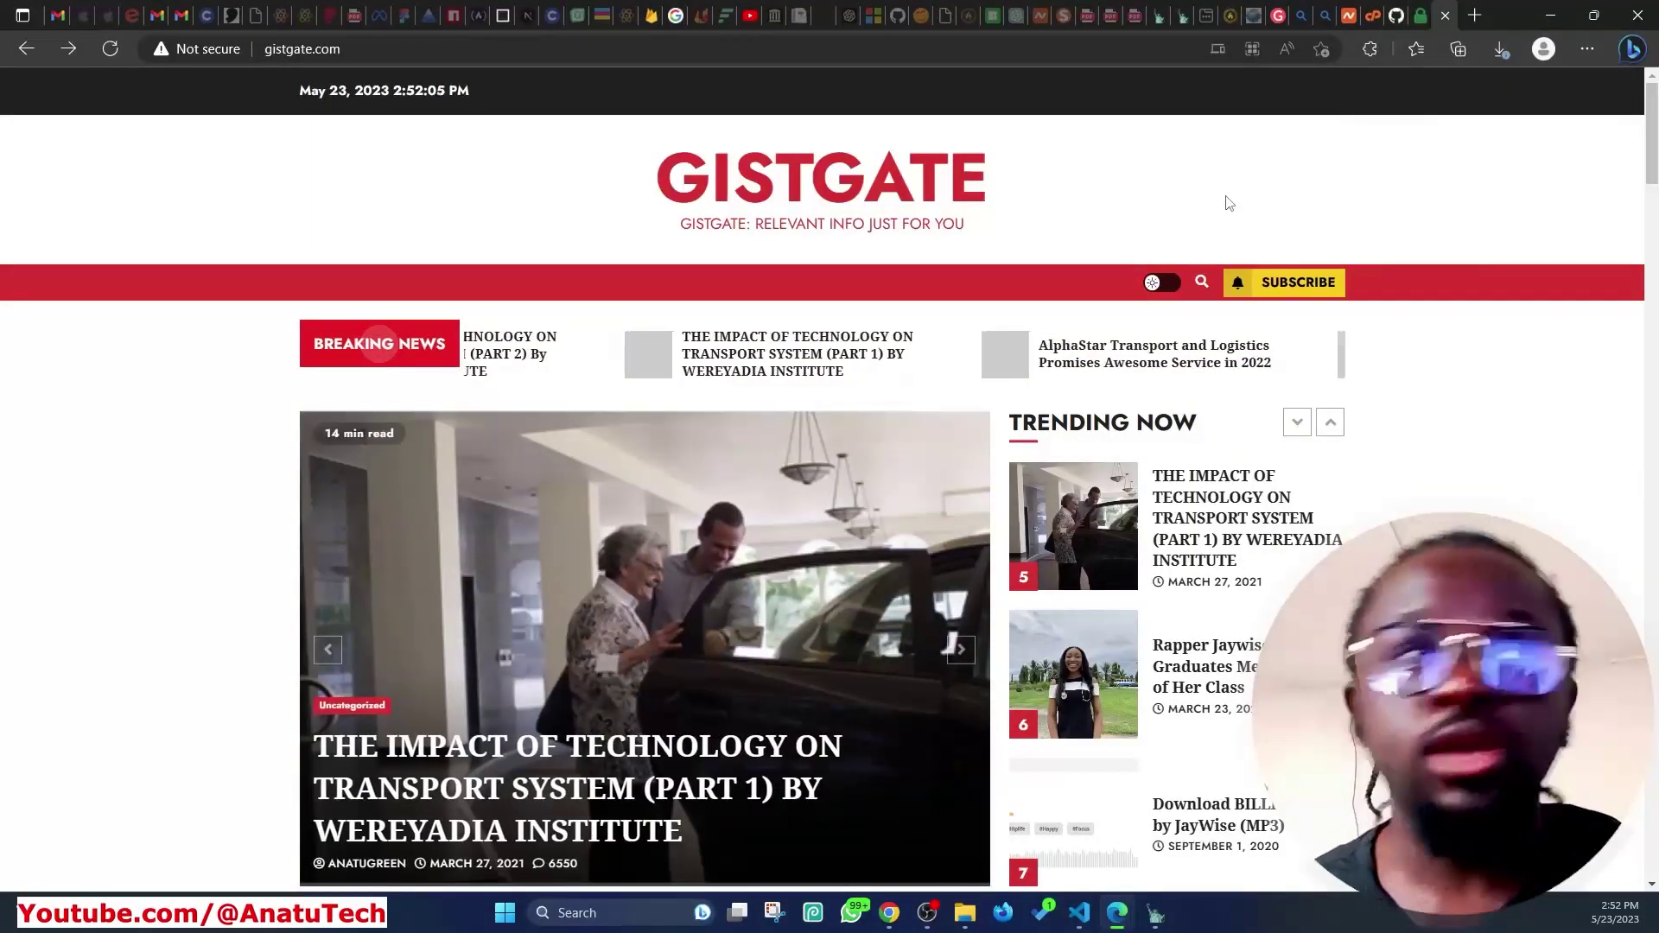
{"action": "left_click", "coordinate": [1417, 10]}
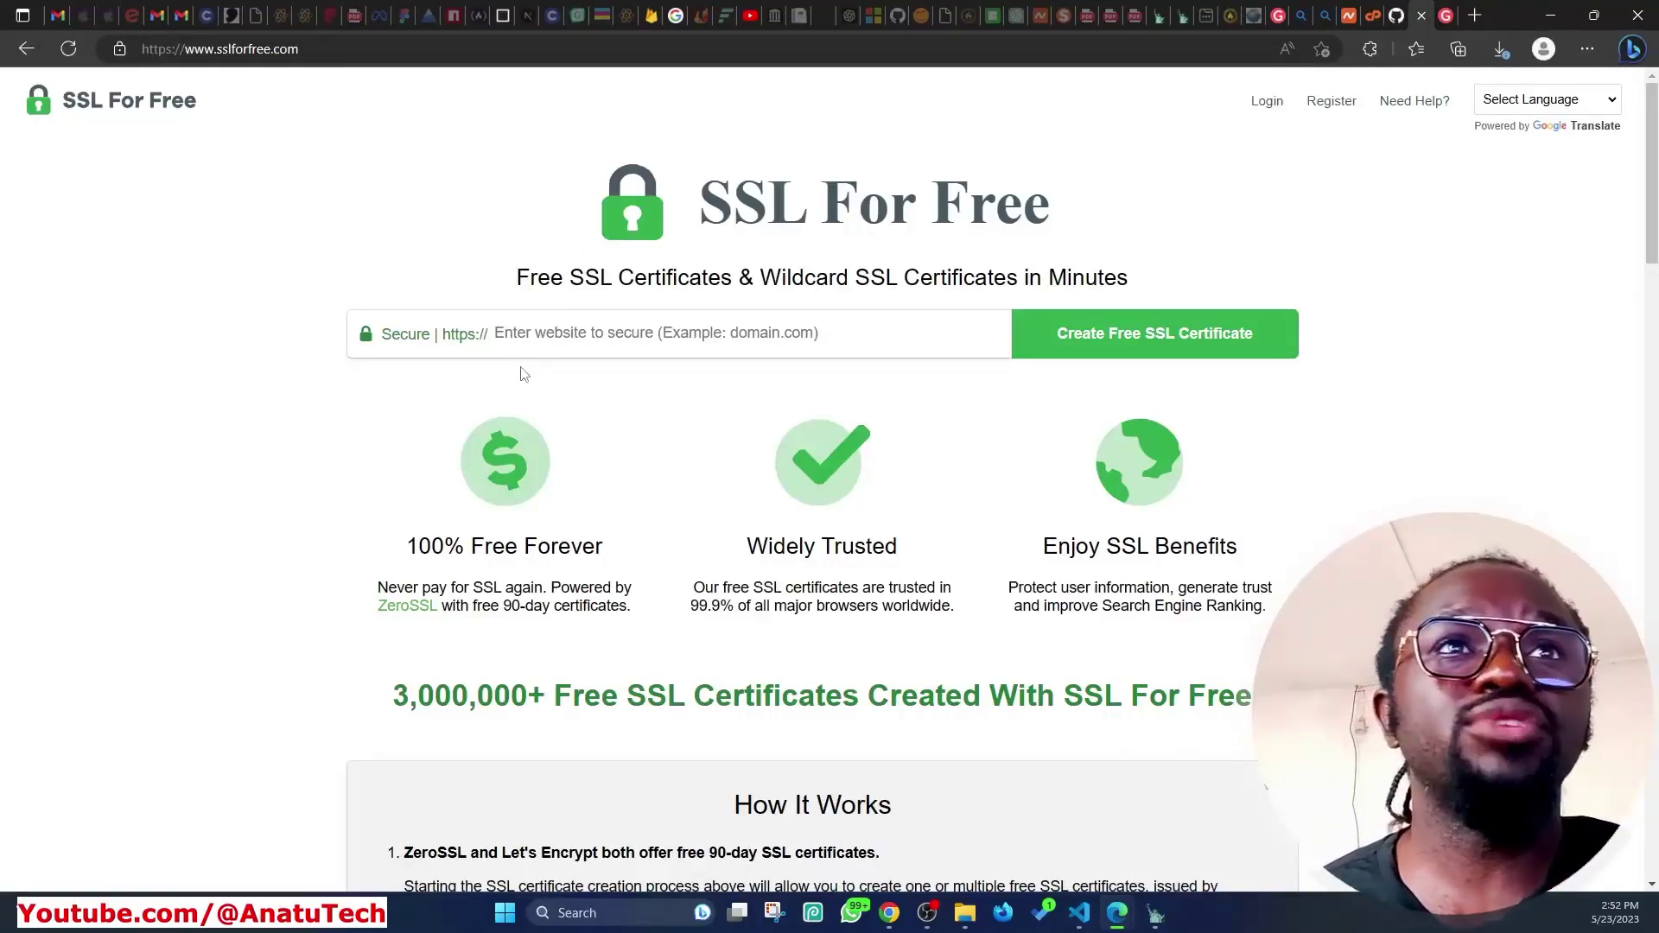
{"action": "left_click", "coordinate": [584, 337]}
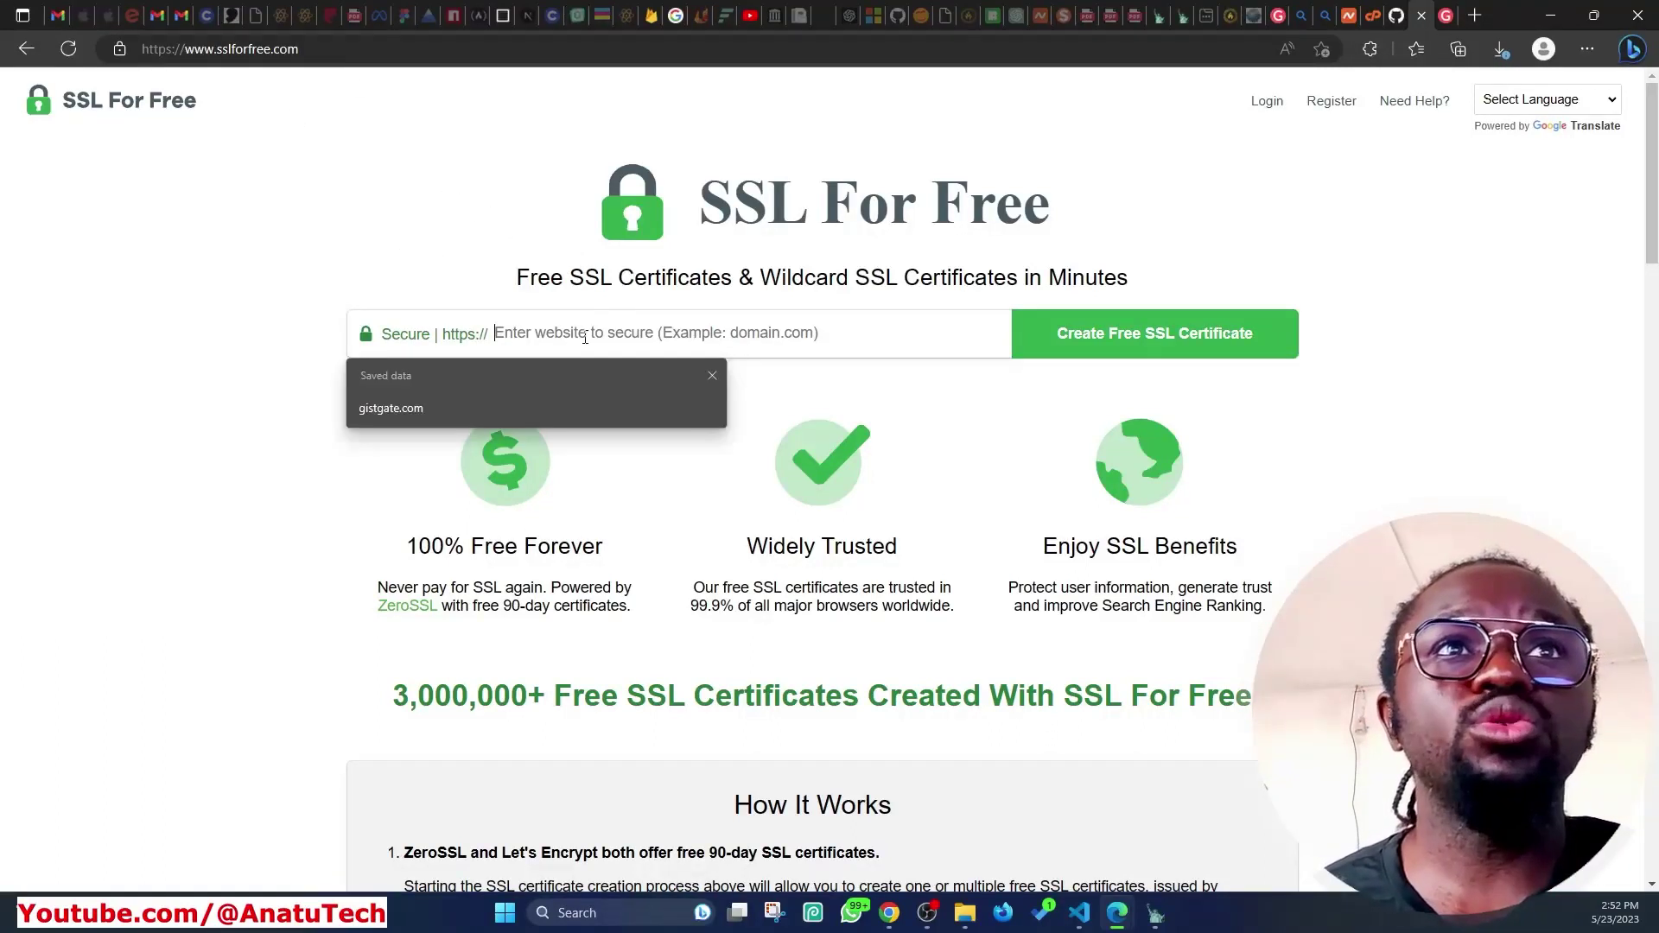
{"action": "left_click", "coordinate": [432, 406]}
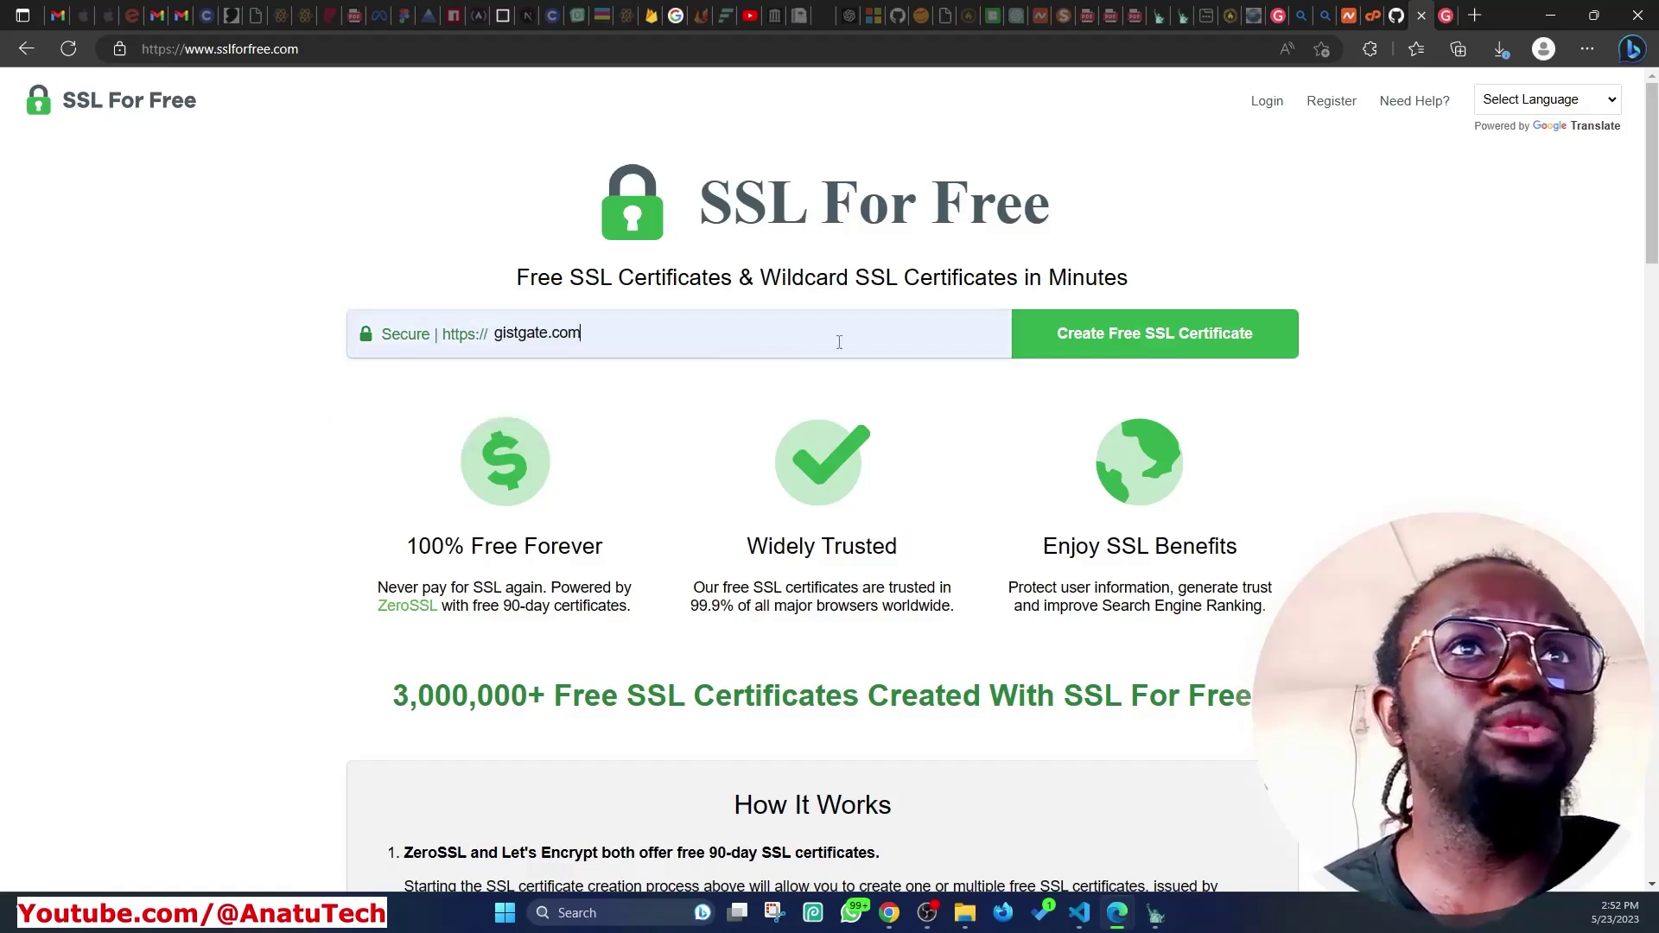
{"action": "left_click", "coordinate": [1143, 345]}
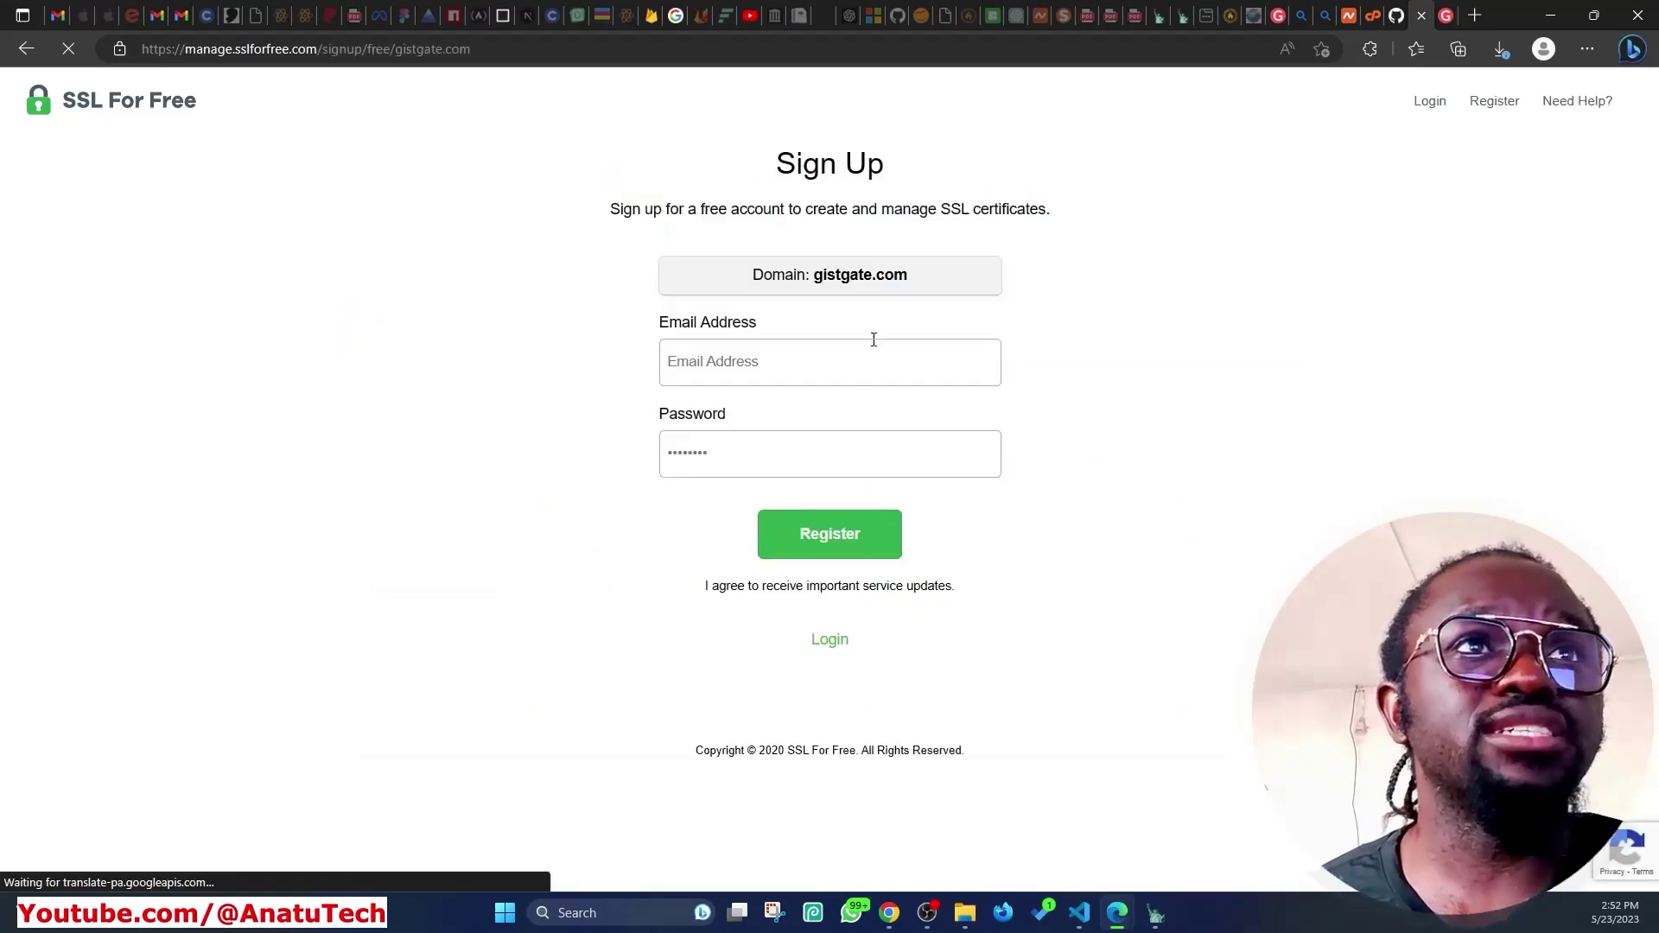
Switch from sign-up to the login form and sign in to the existing account with the saved credentials
{"action": "left_click", "coordinate": [781, 367]}
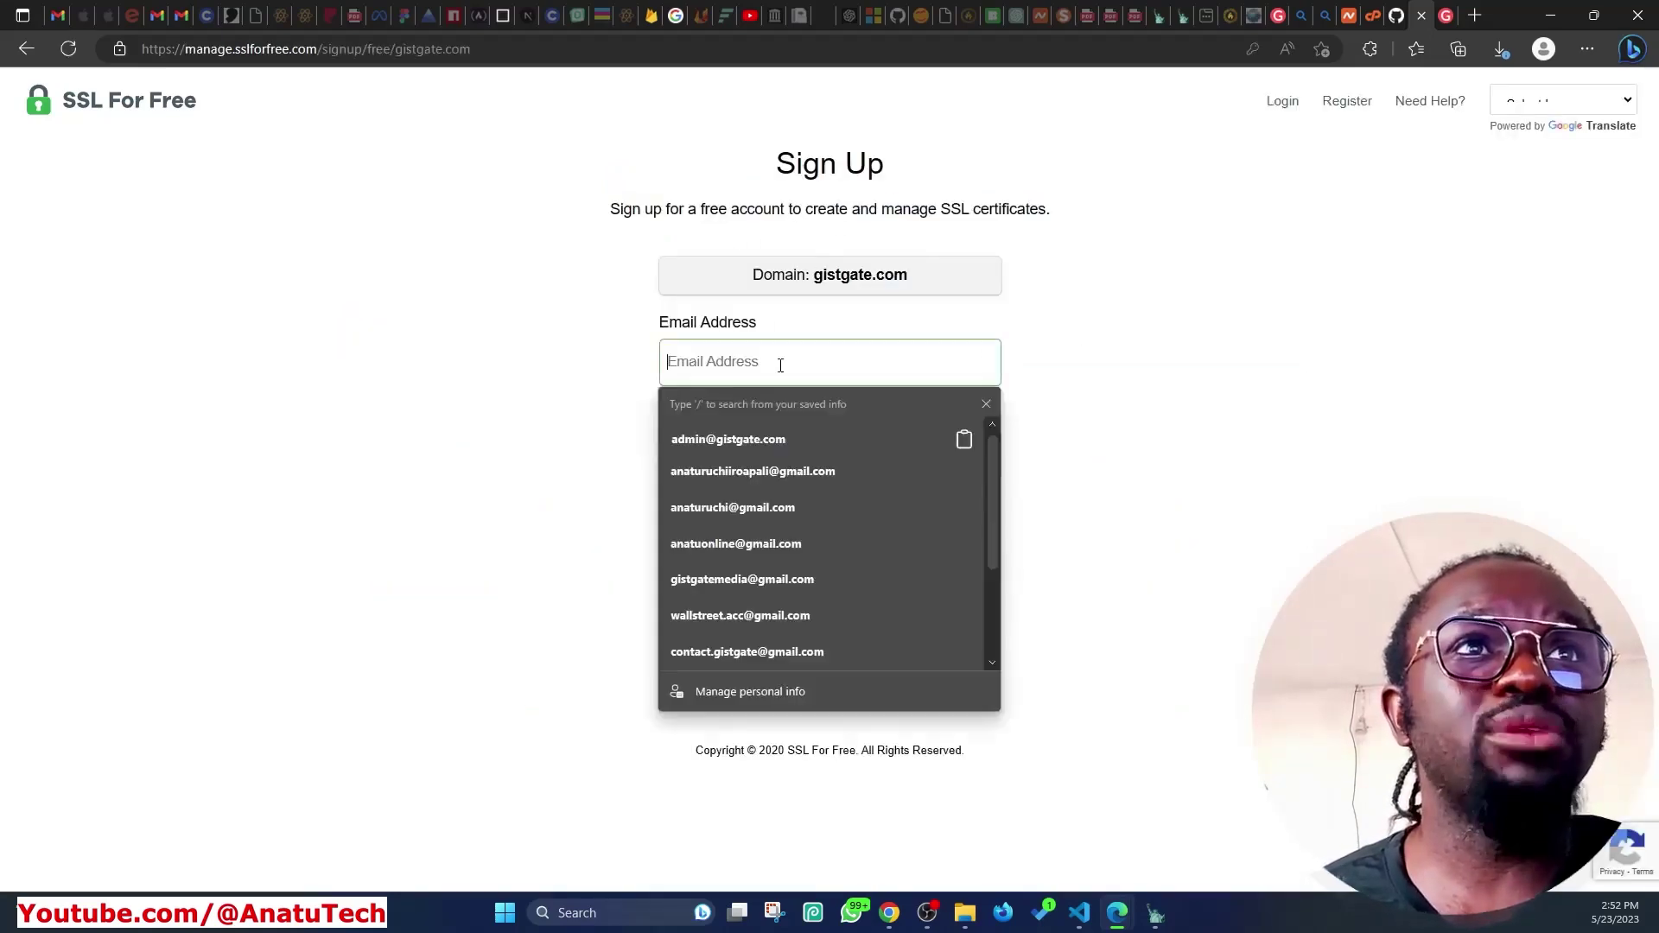
{"action": "left_click", "coordinate": [1066, 369]}
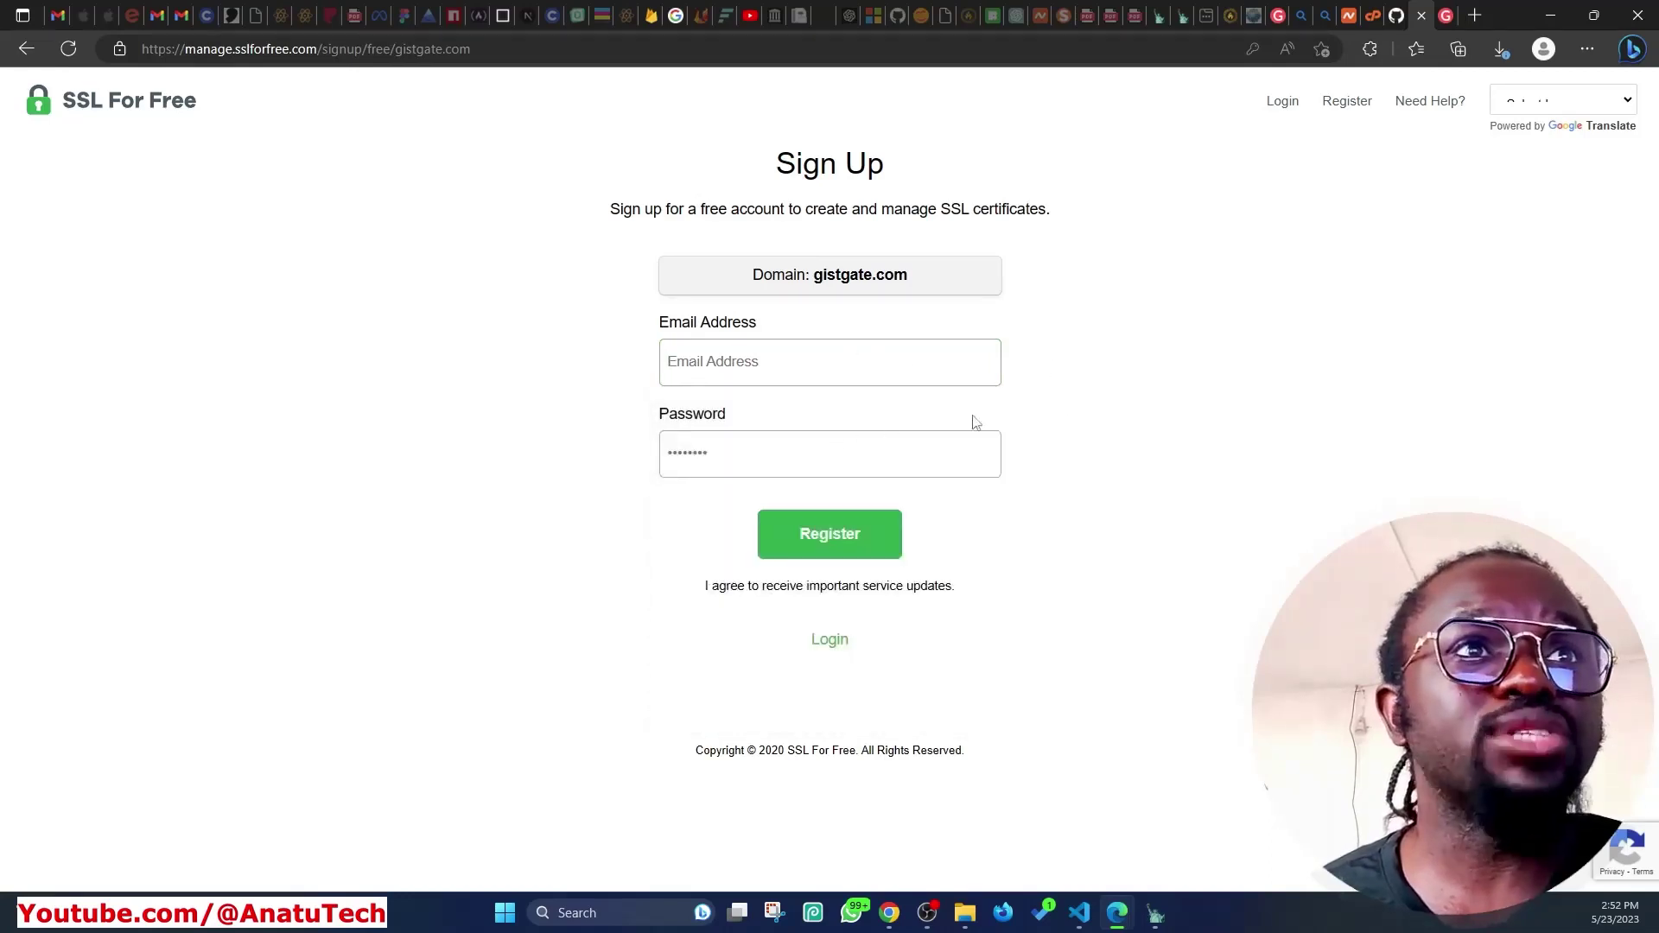
{"action": "left_click", "coordinate": [830, 641]}
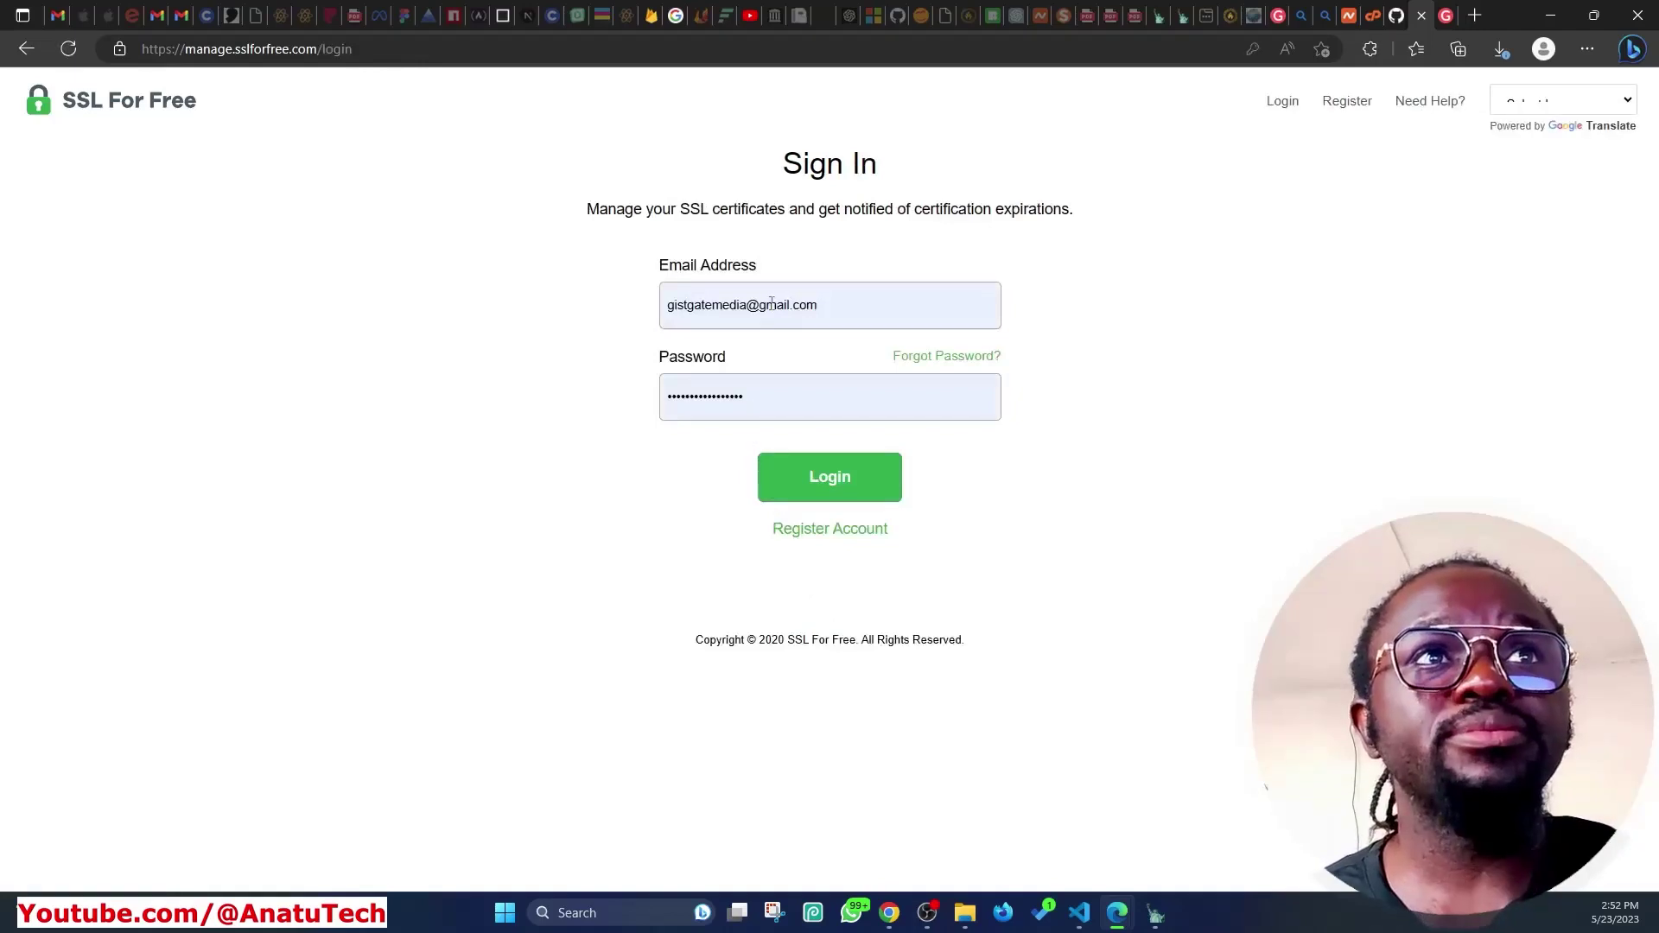
{"action": "left_click", "coordinate": [849, 463]}
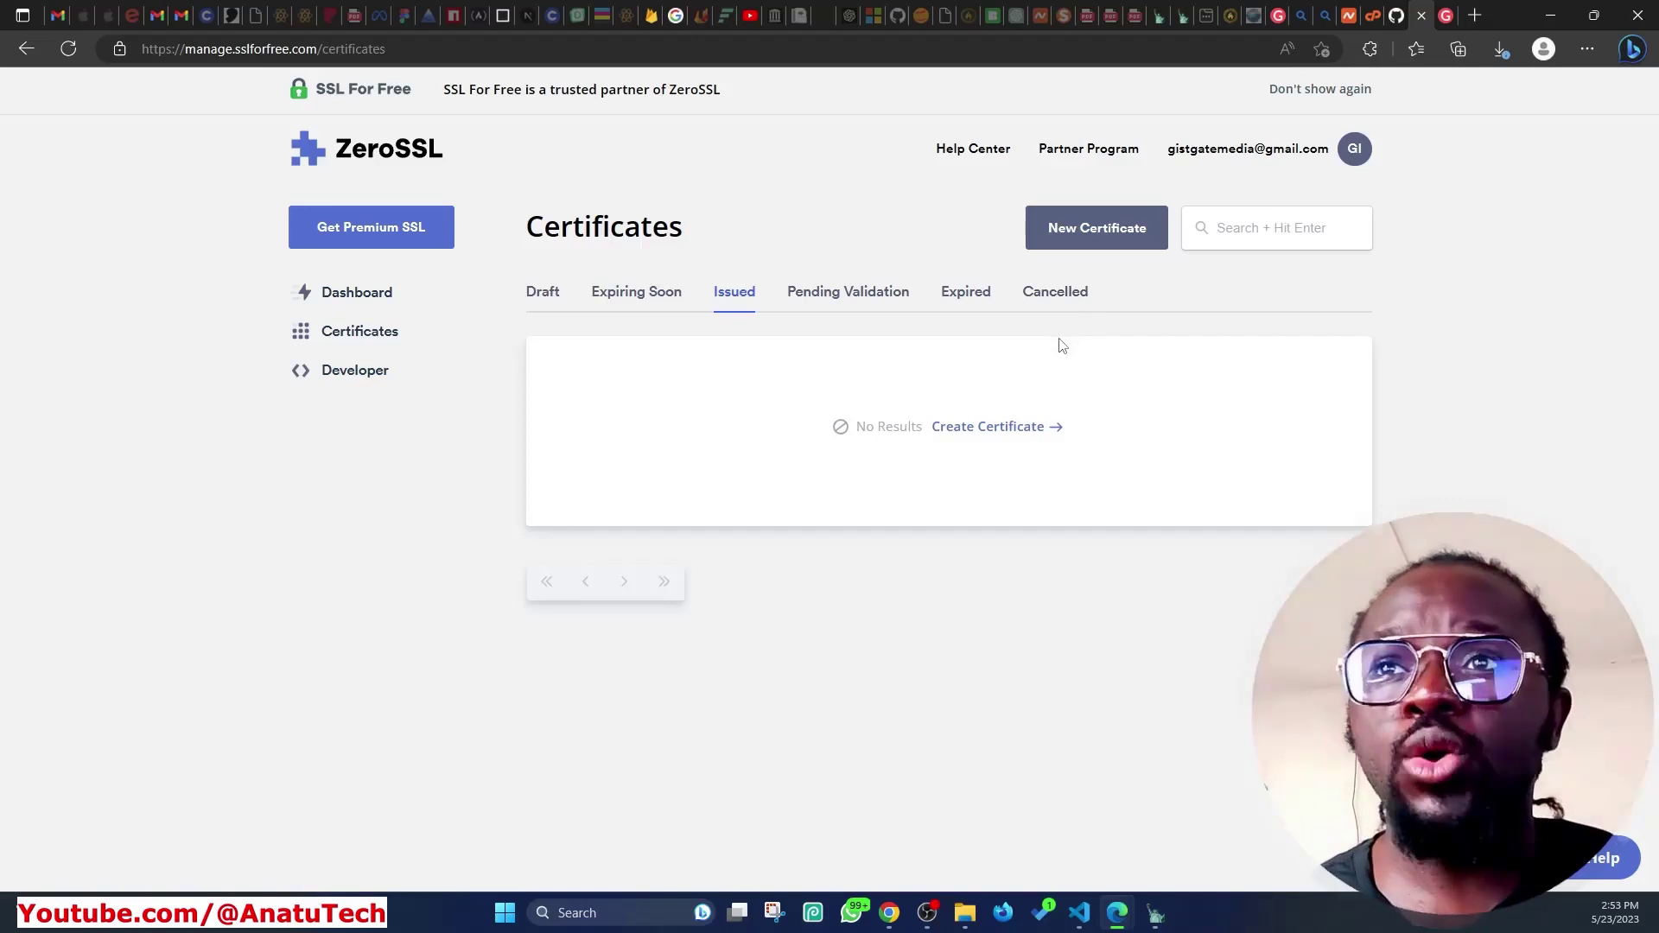
Start a new certificate, enter gistgate.com as the domain without the wildcard option, and continue to the validity settings
{"action": "left_click", "coordinate": [1087, 240]}
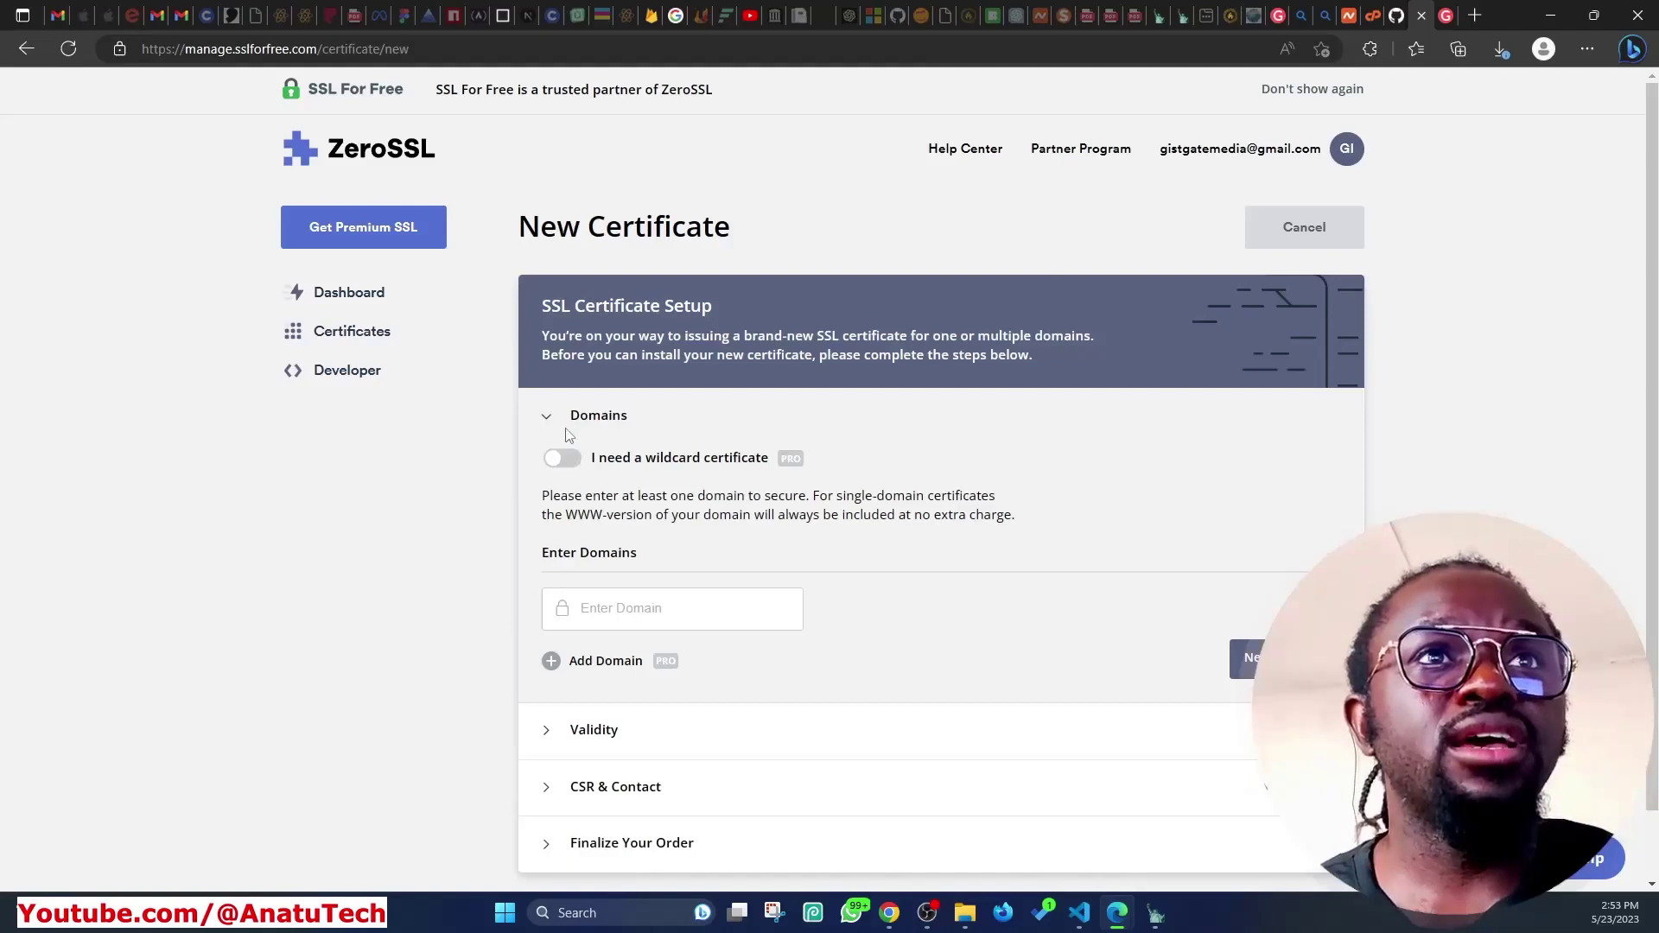
{"action": "scroll", "coordinate": [568, 434], "scroll_direction": "down", "scroll_amount": 1}
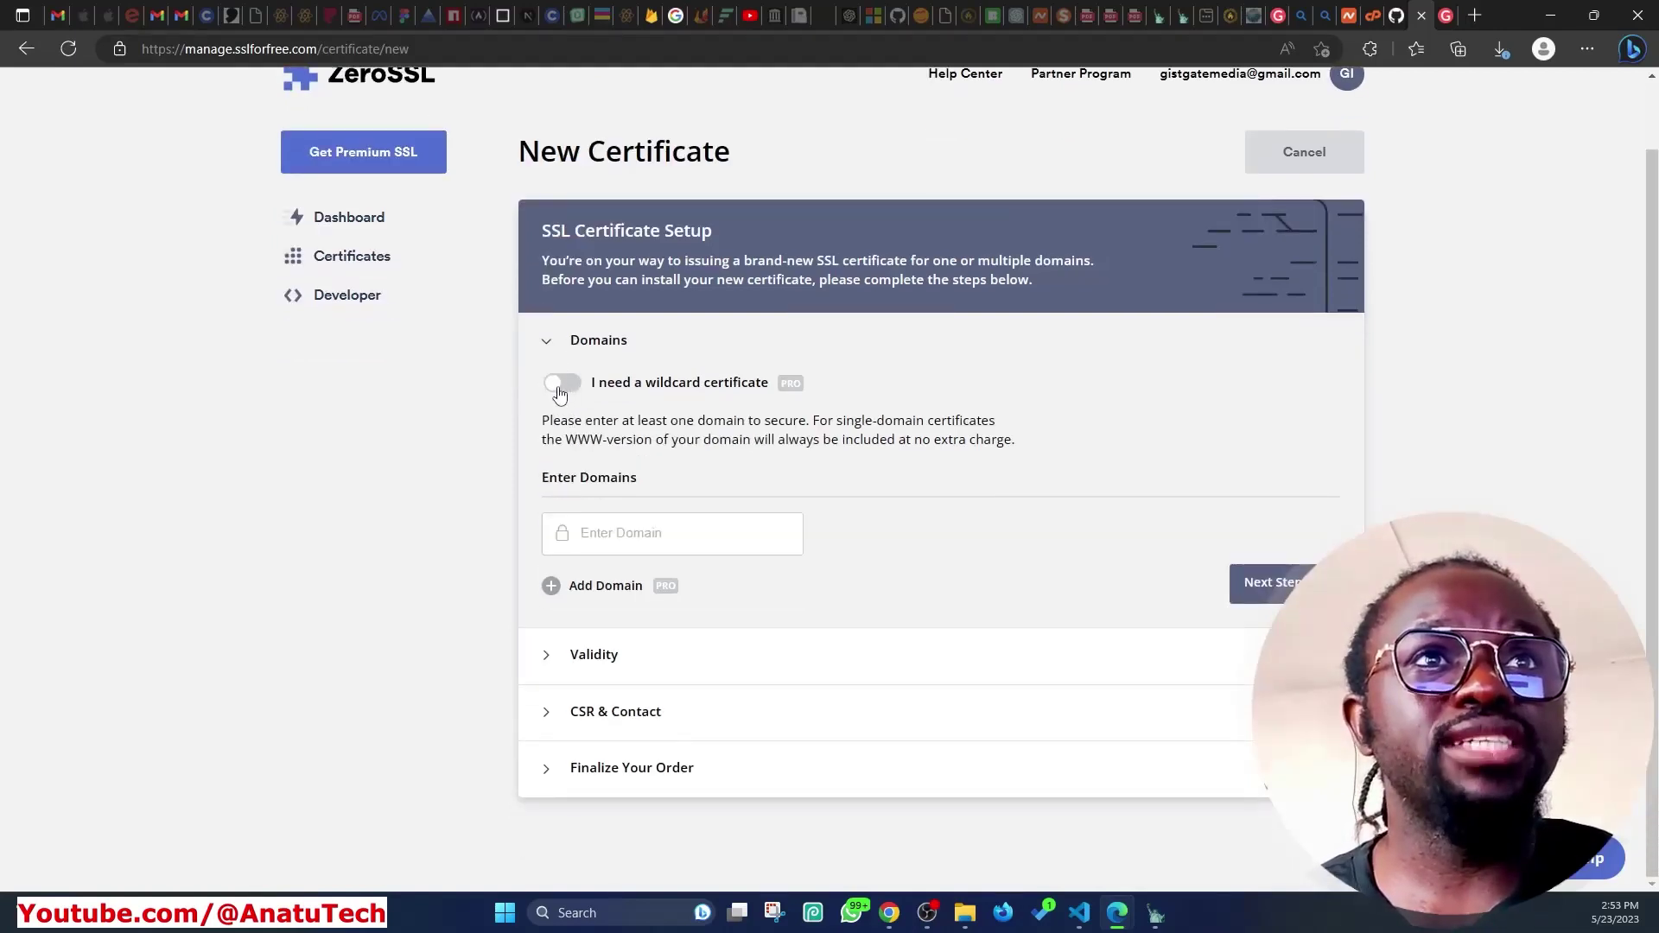
{"action": "mouse_move", "coordinate": [789, 383]}
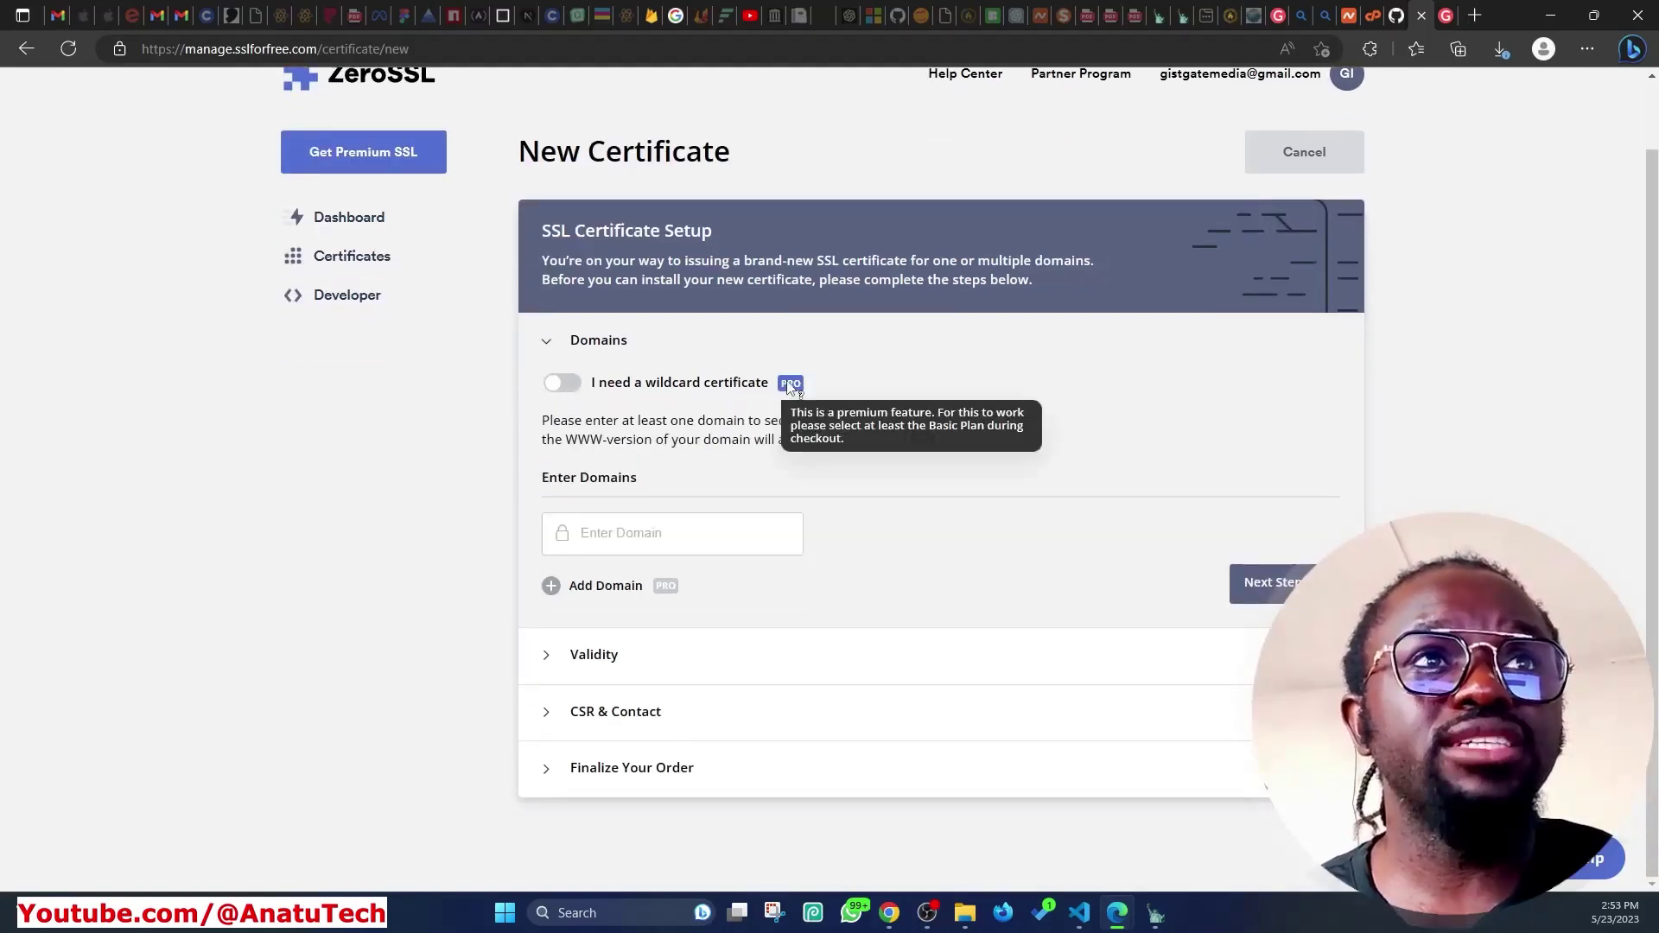
{"action": "left_click", "coordinate": [628, 534]}
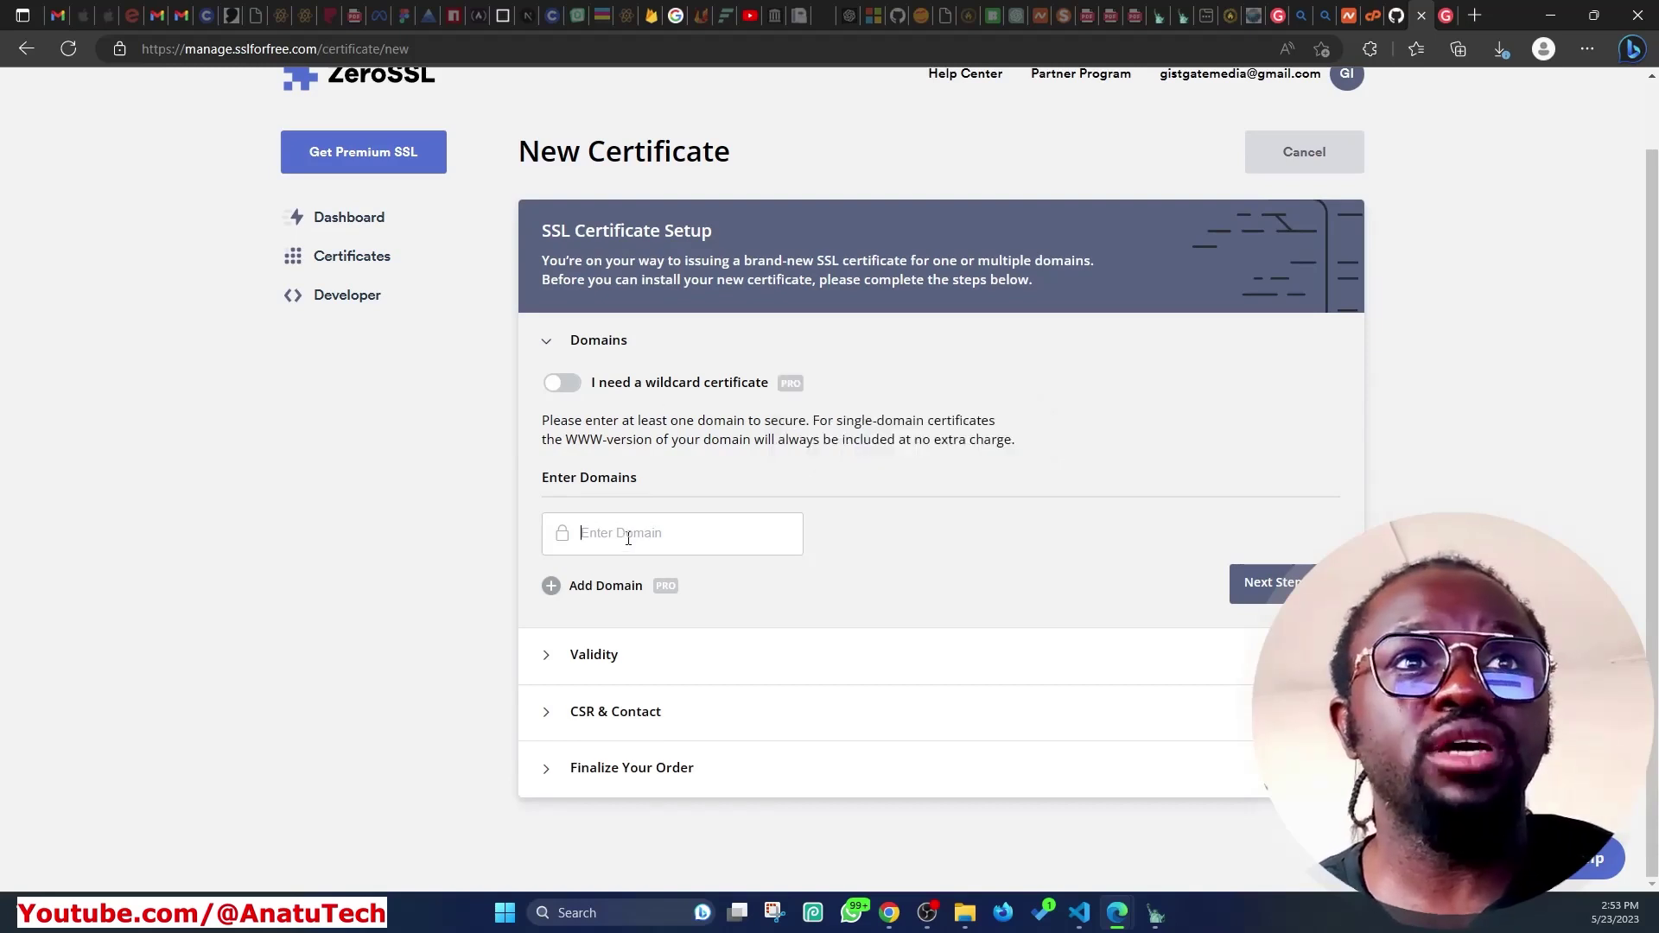
{"action": "type", "text": "gistg"}
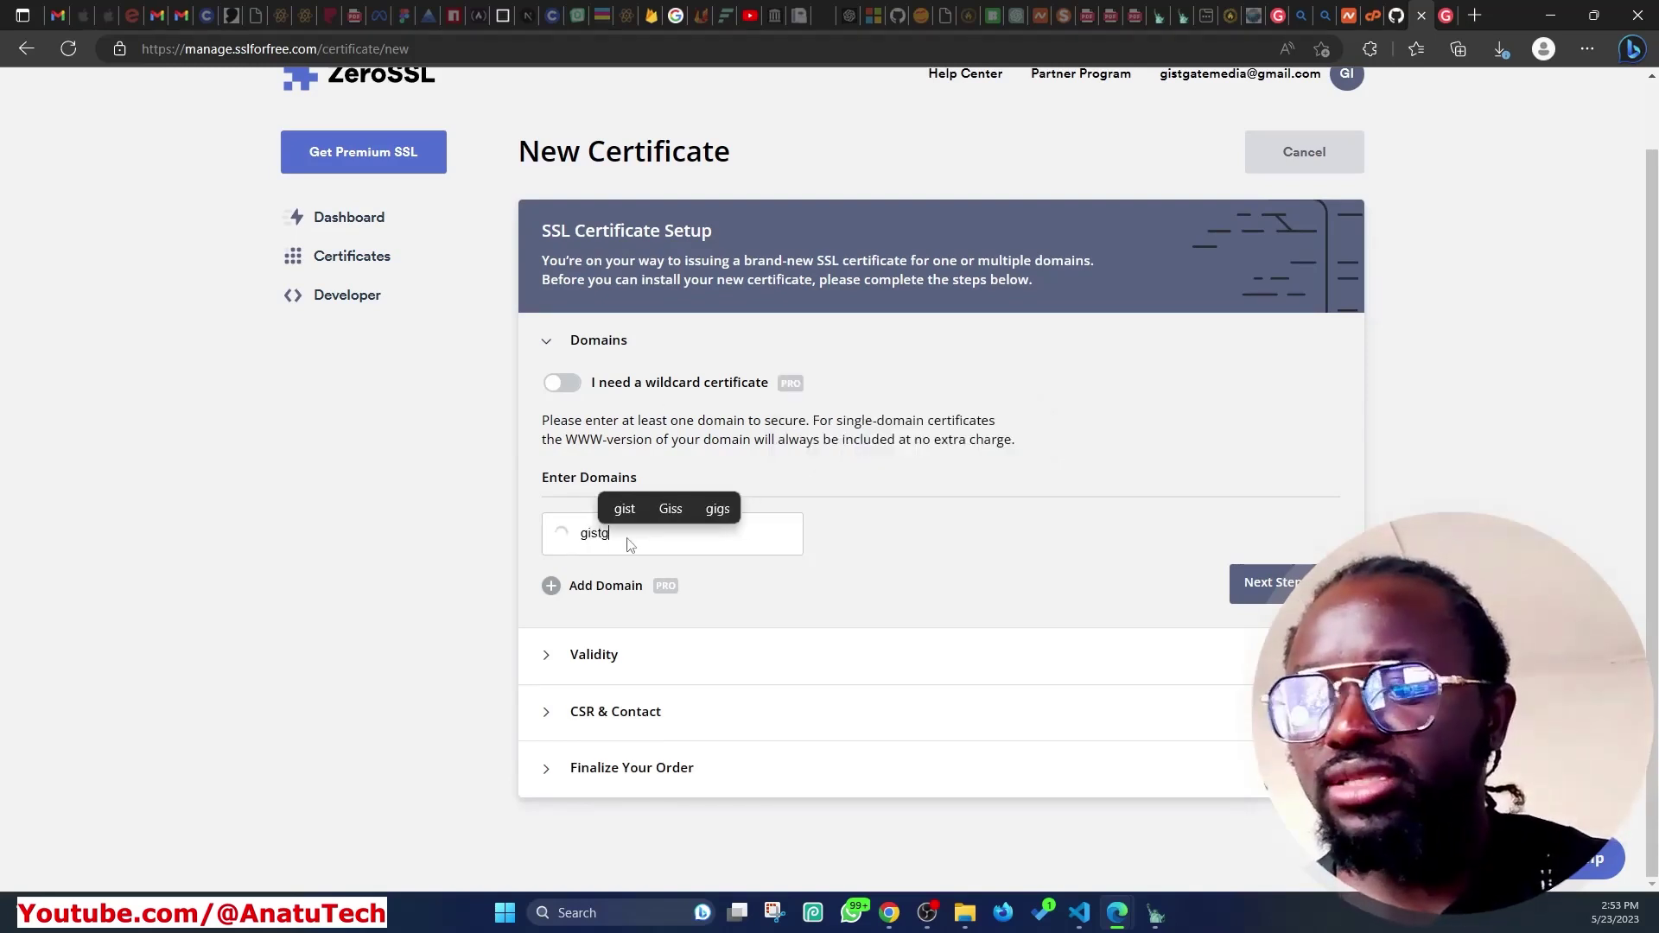
{"action": "type", "text": "ate"}
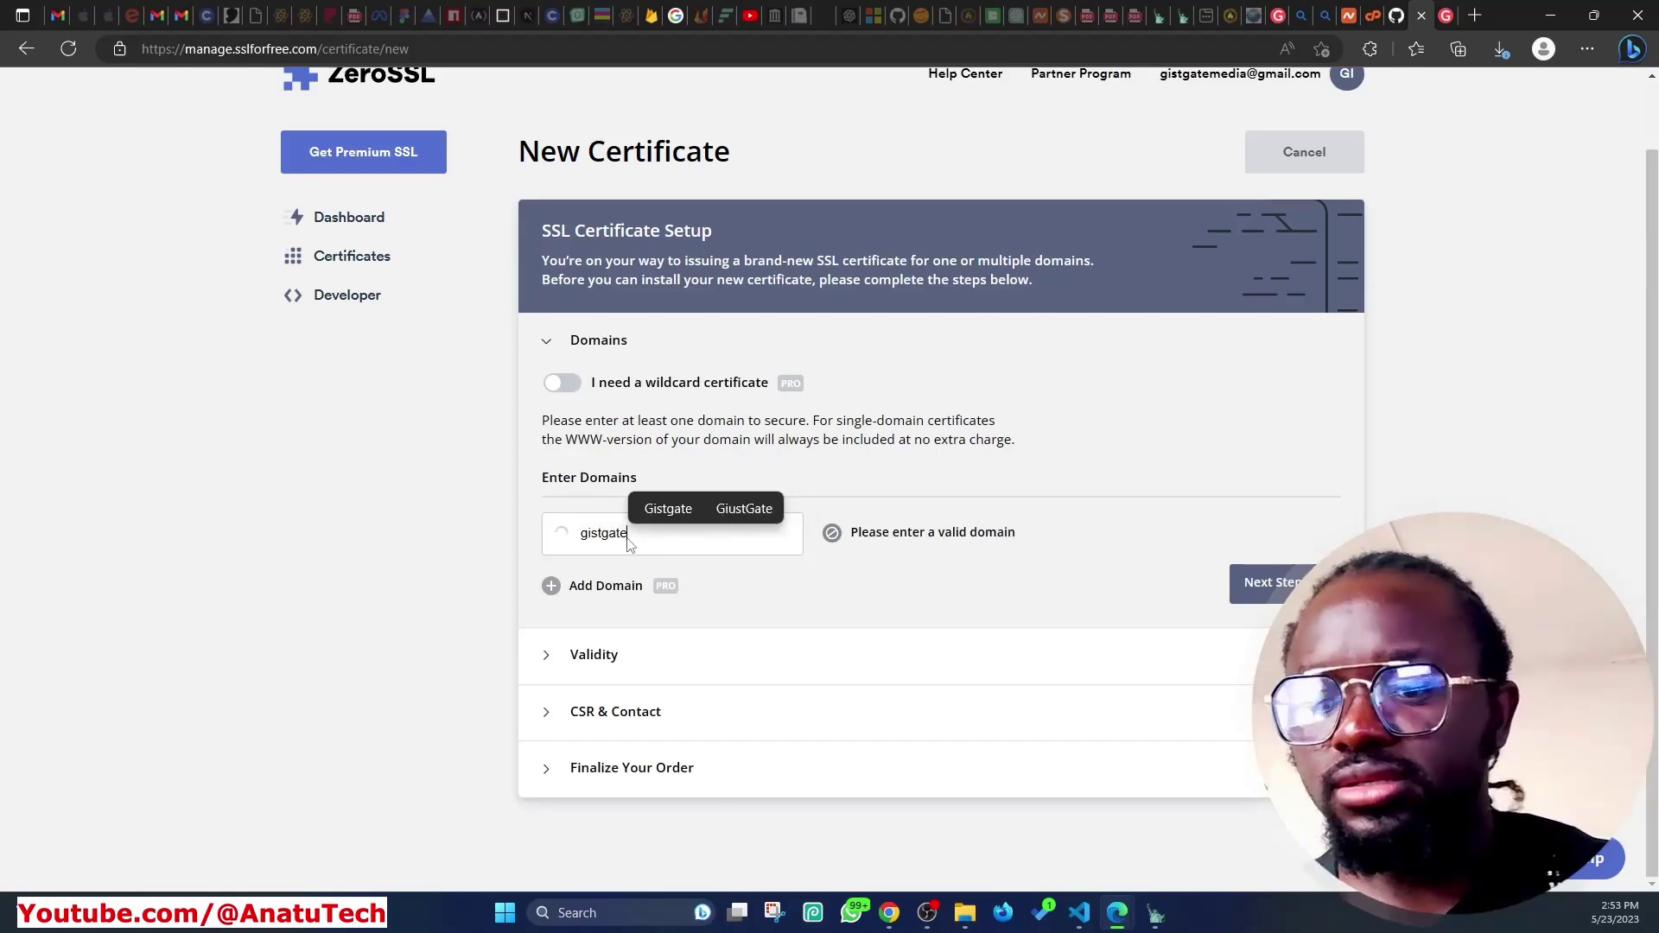
{"action": "type", "text": ".com"}
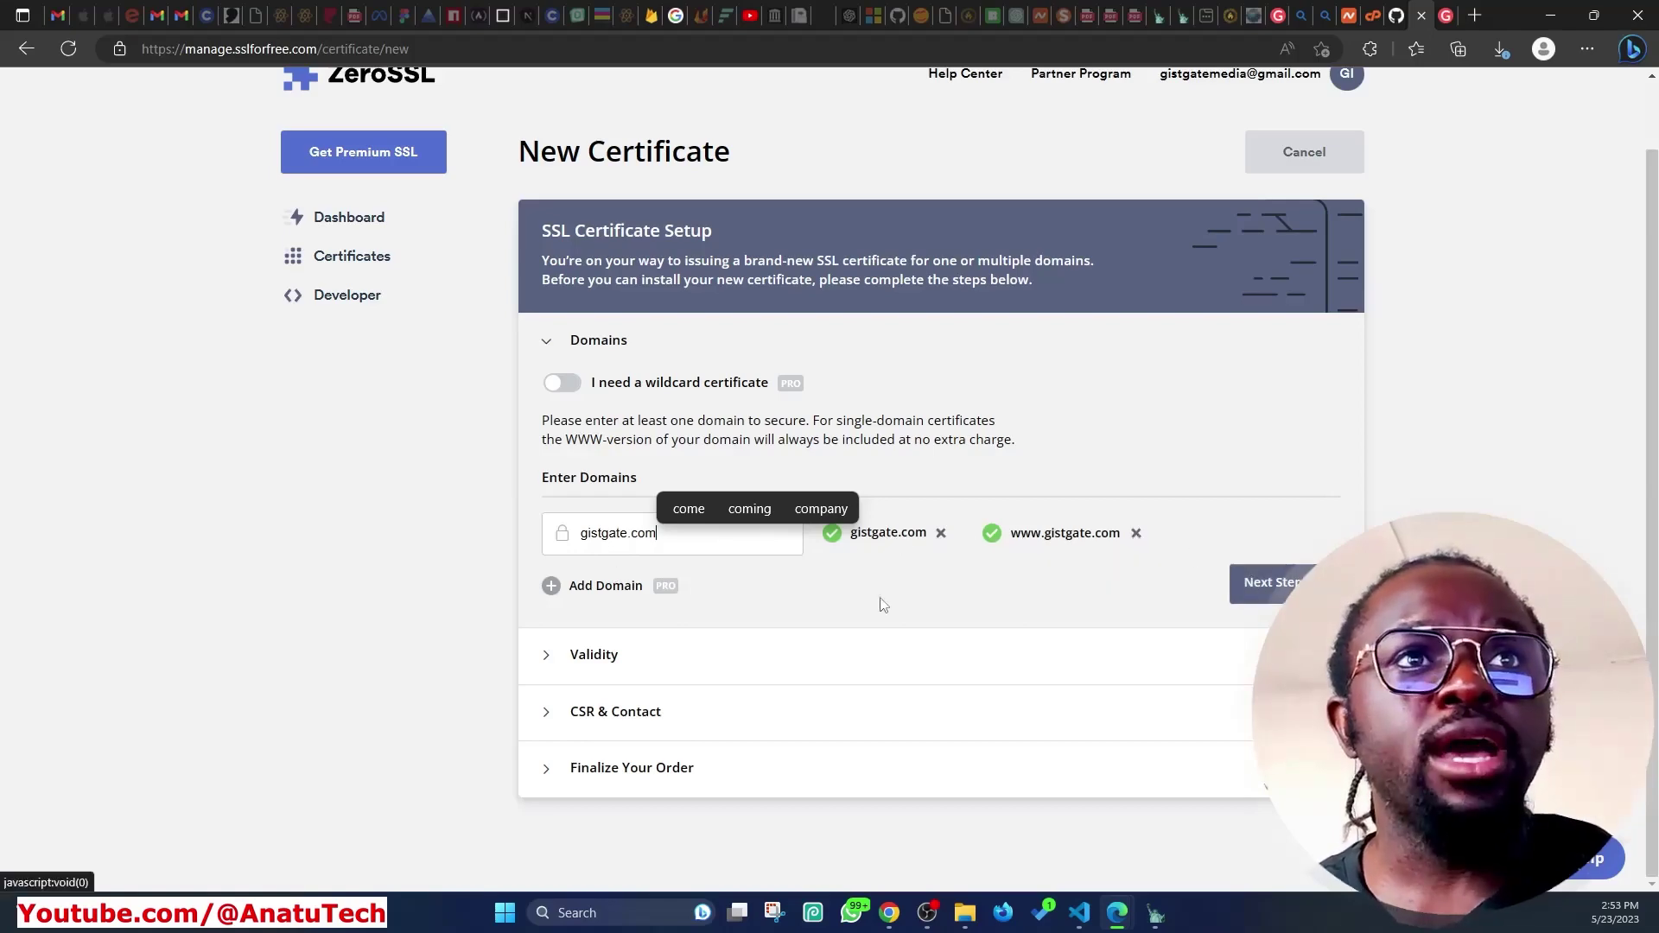
{"action": "left_click", "coordinate": [1257, 581]}
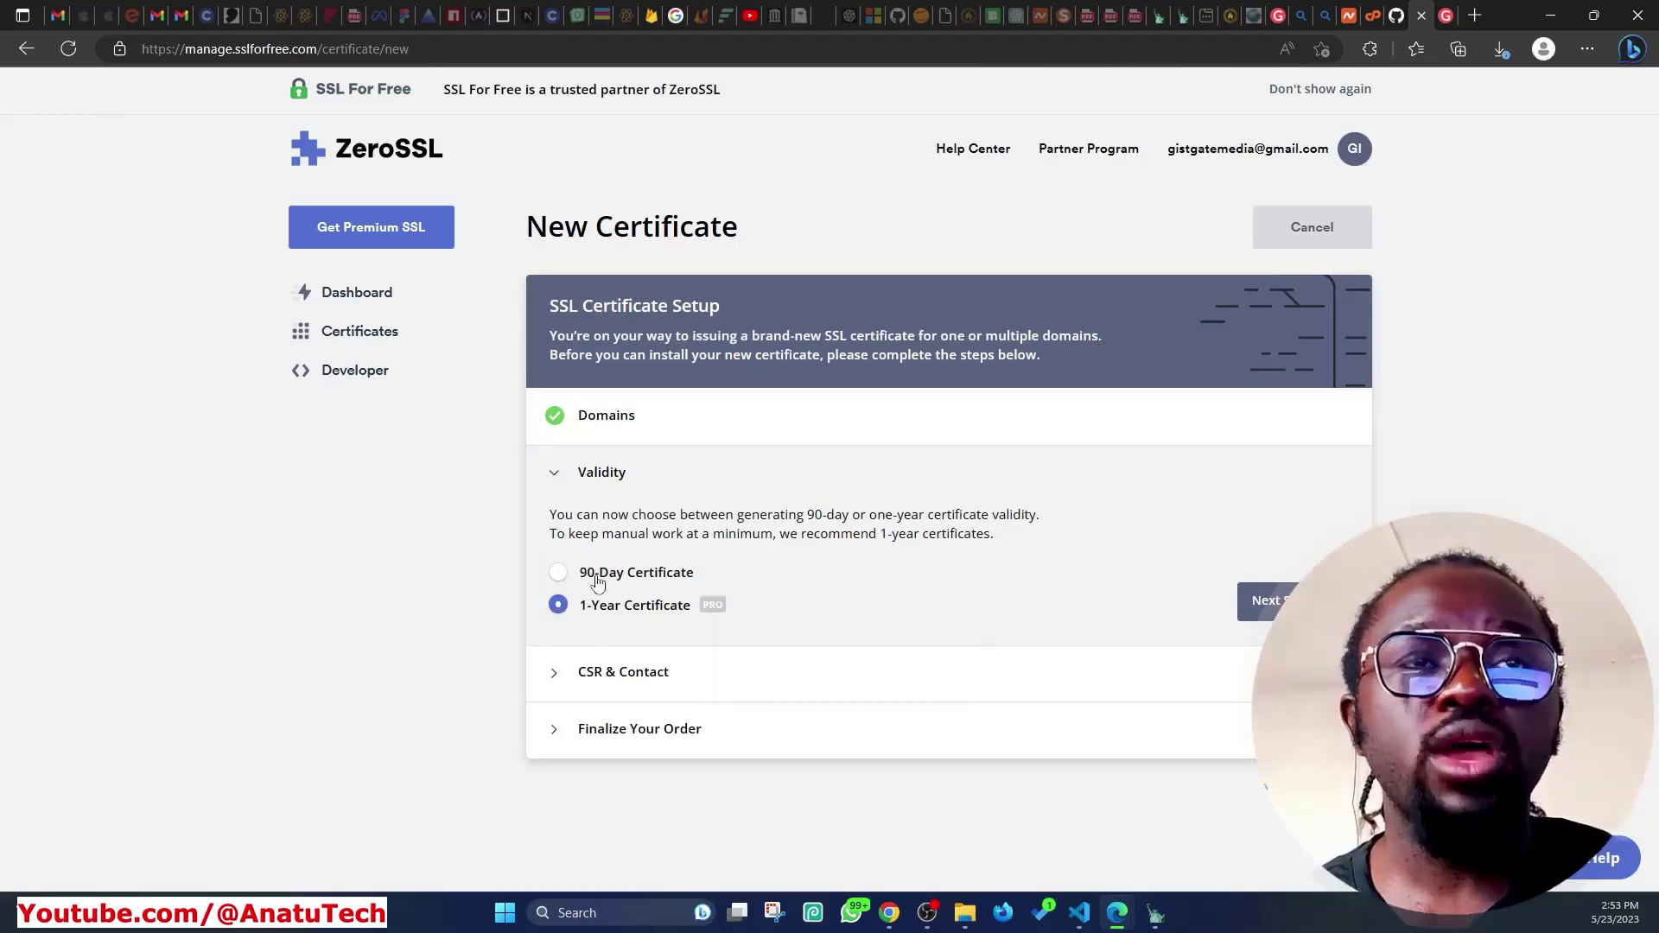
Select the 90-Day Certificate, keep Auto-Generate CSR and the Free plan, and create the certificate
{"action": "left_click", "coordinate": [561, 575]}
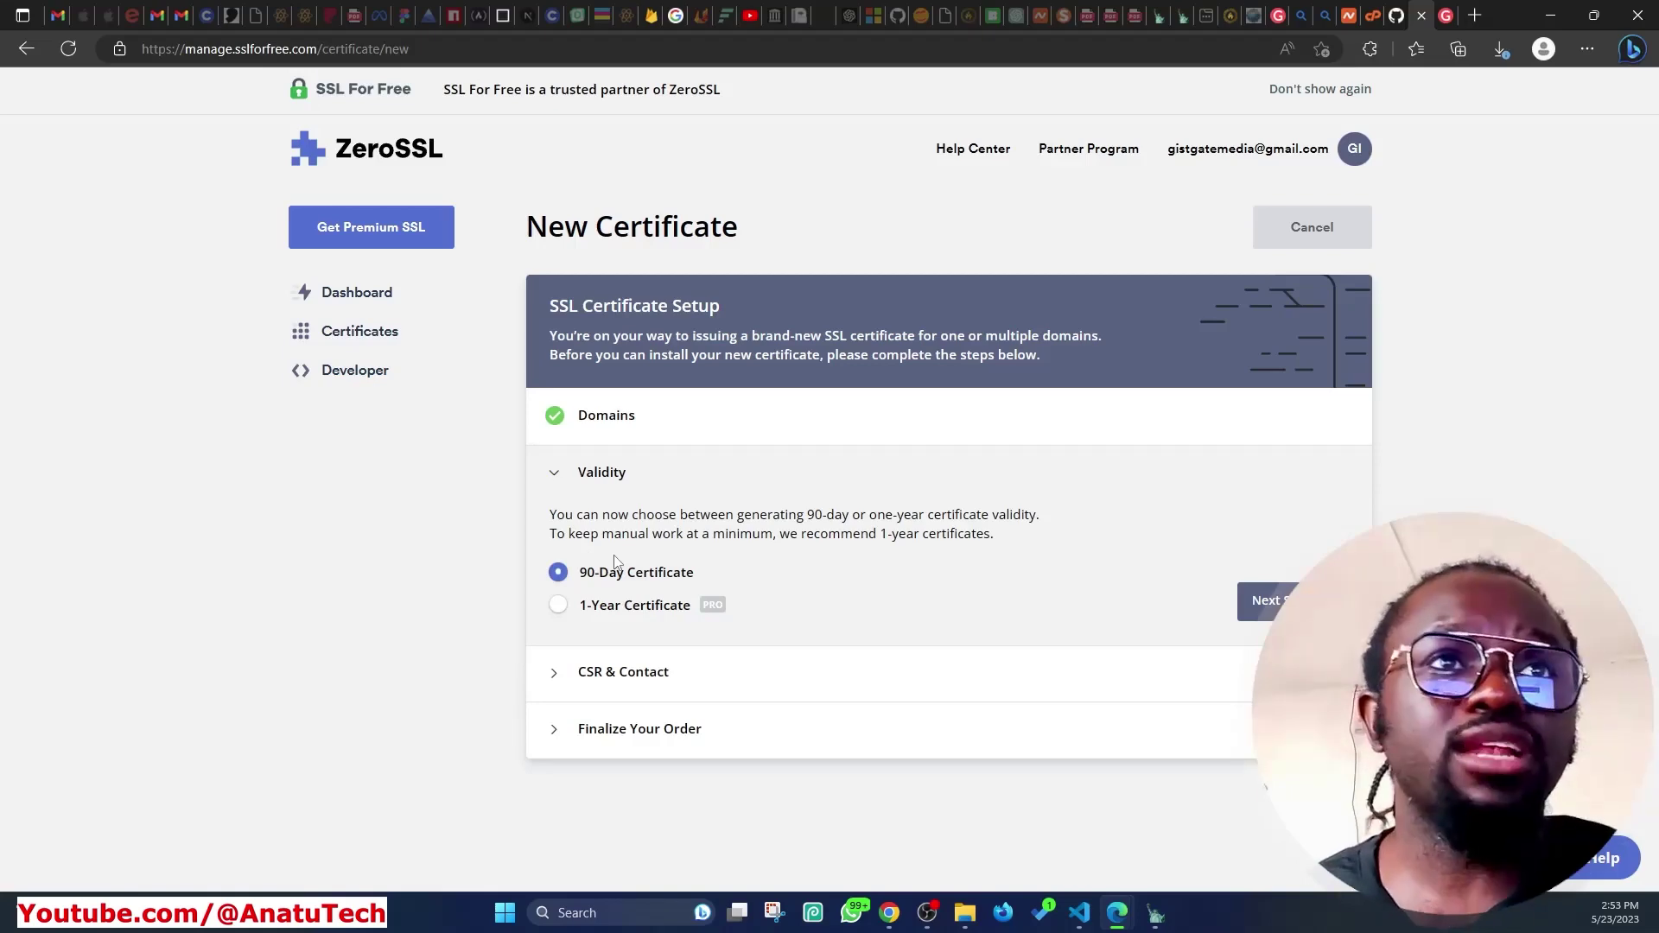
{"action": "left_click", "coordinate": [1264, 605]}
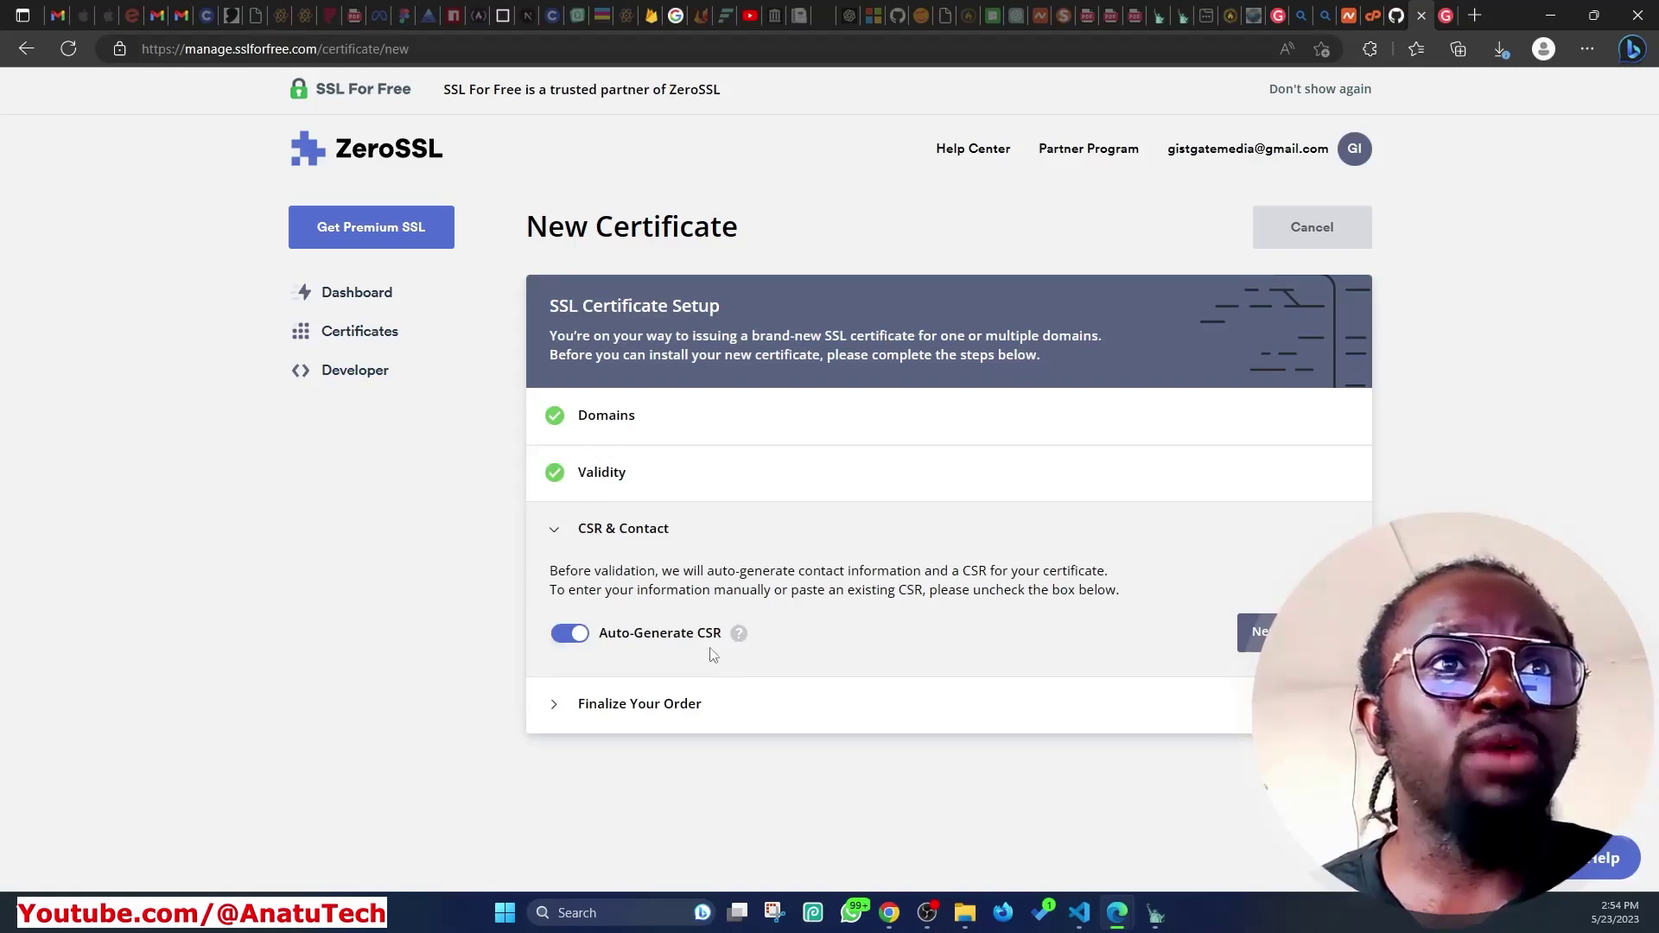
{"action": "left_click", "coordinate": [1254, 636]}
{"action": "scroll", "coordinate": [851, 670], "scroll_direction": "down", "scroll_amount": 5}
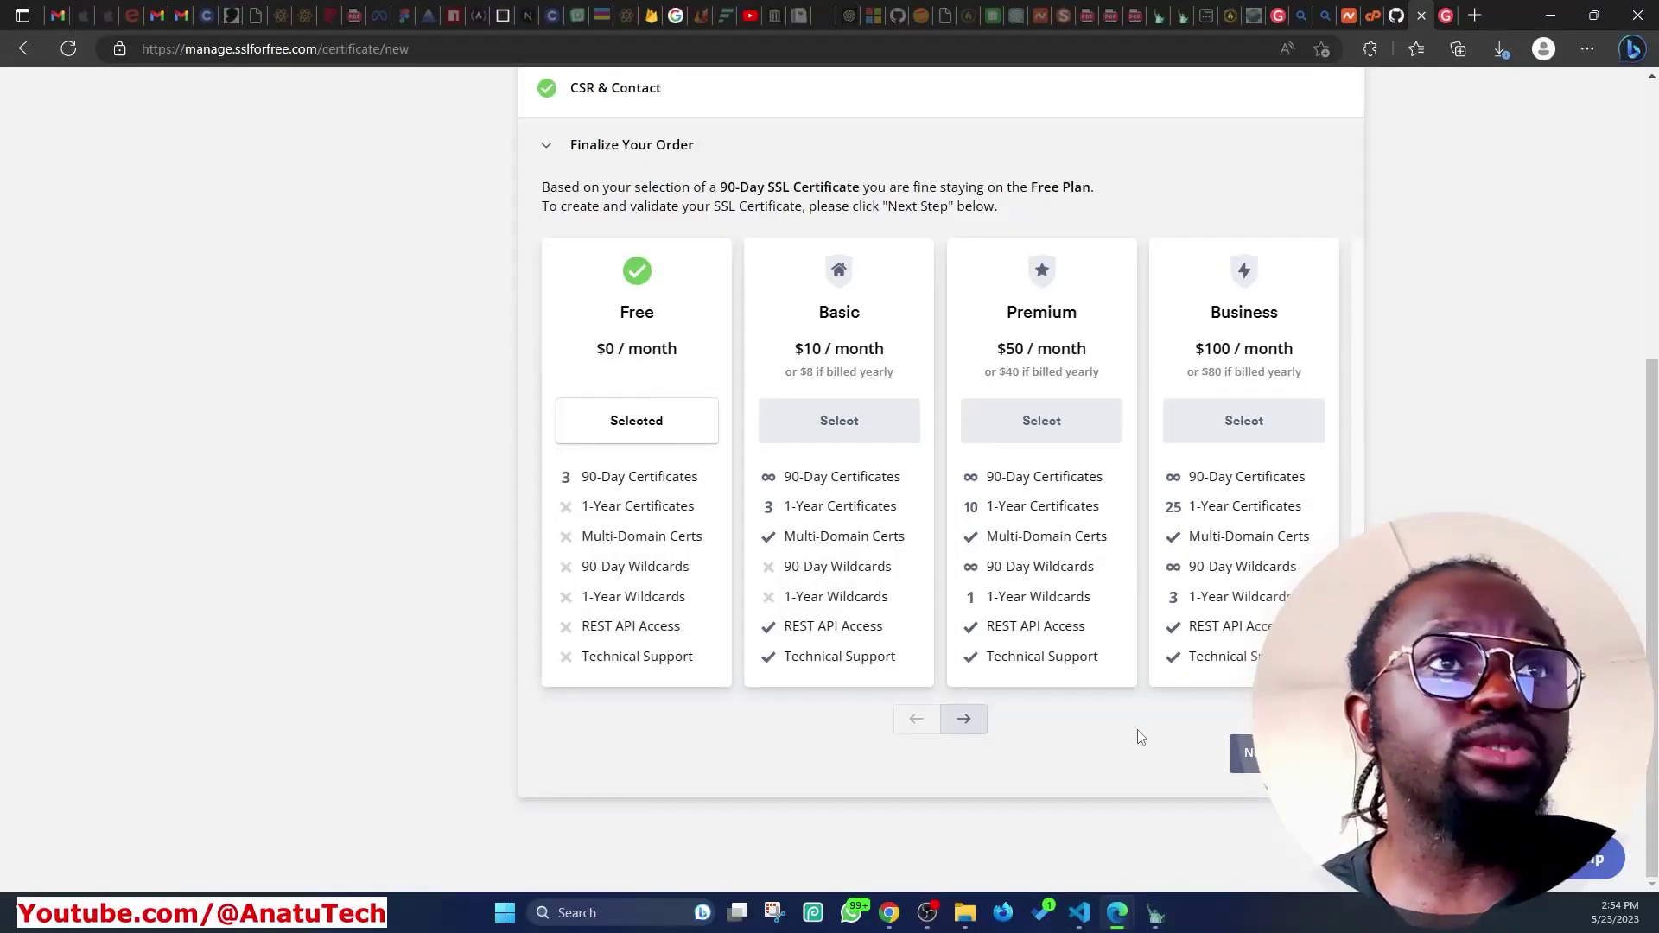
{"action": "left_click", "coordinate": [1243, 754]}
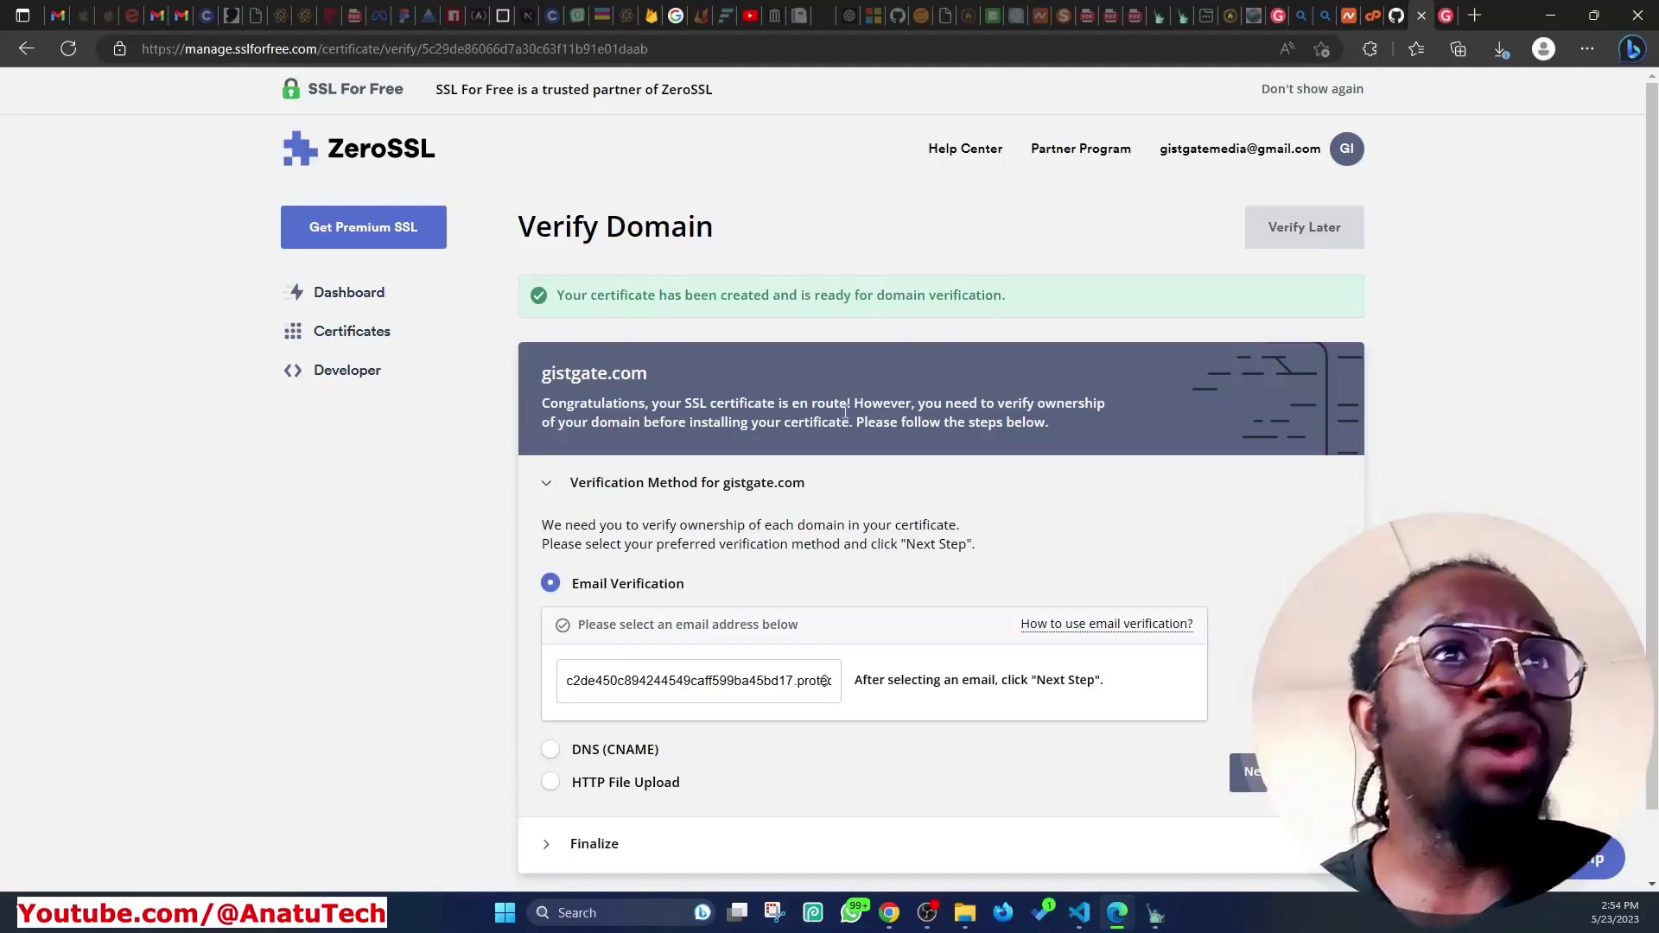
Review the email, DNS (CNAME) and HTTP File Upload verification instructions for gistgate.com, then return to Email Verification
{"action": "scroll", "coordinate": [676, 451], "scroll_direction": "down", "scroll_amount": 1}
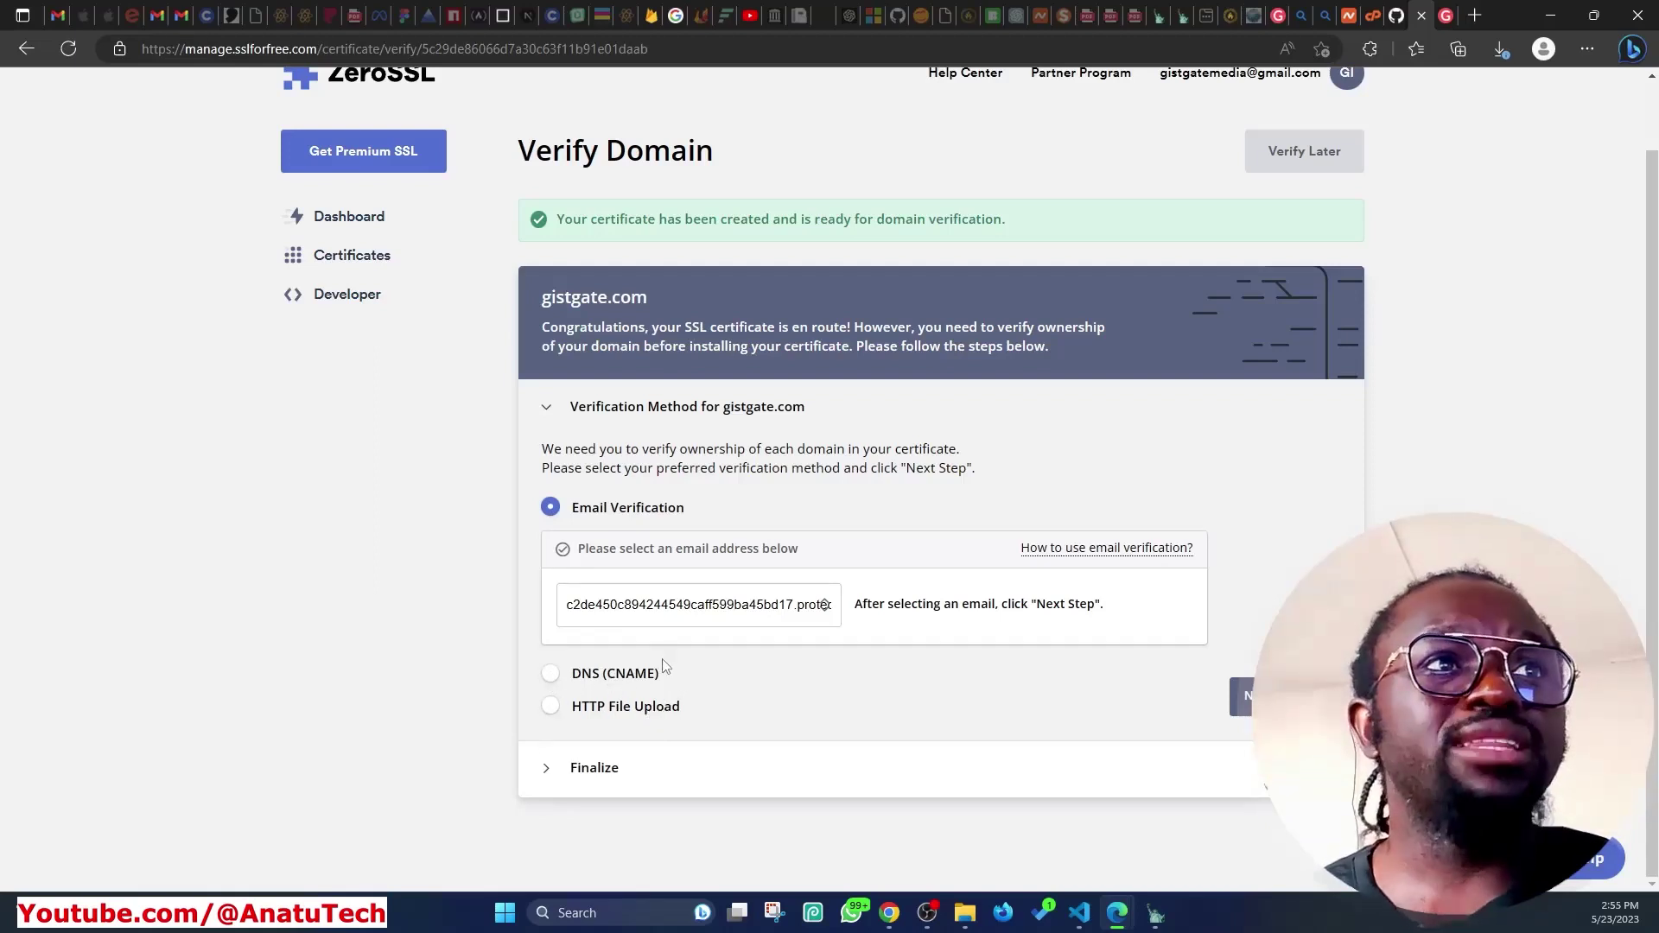
{"action": "mouse_move", "coordinate": [1071, 549]}
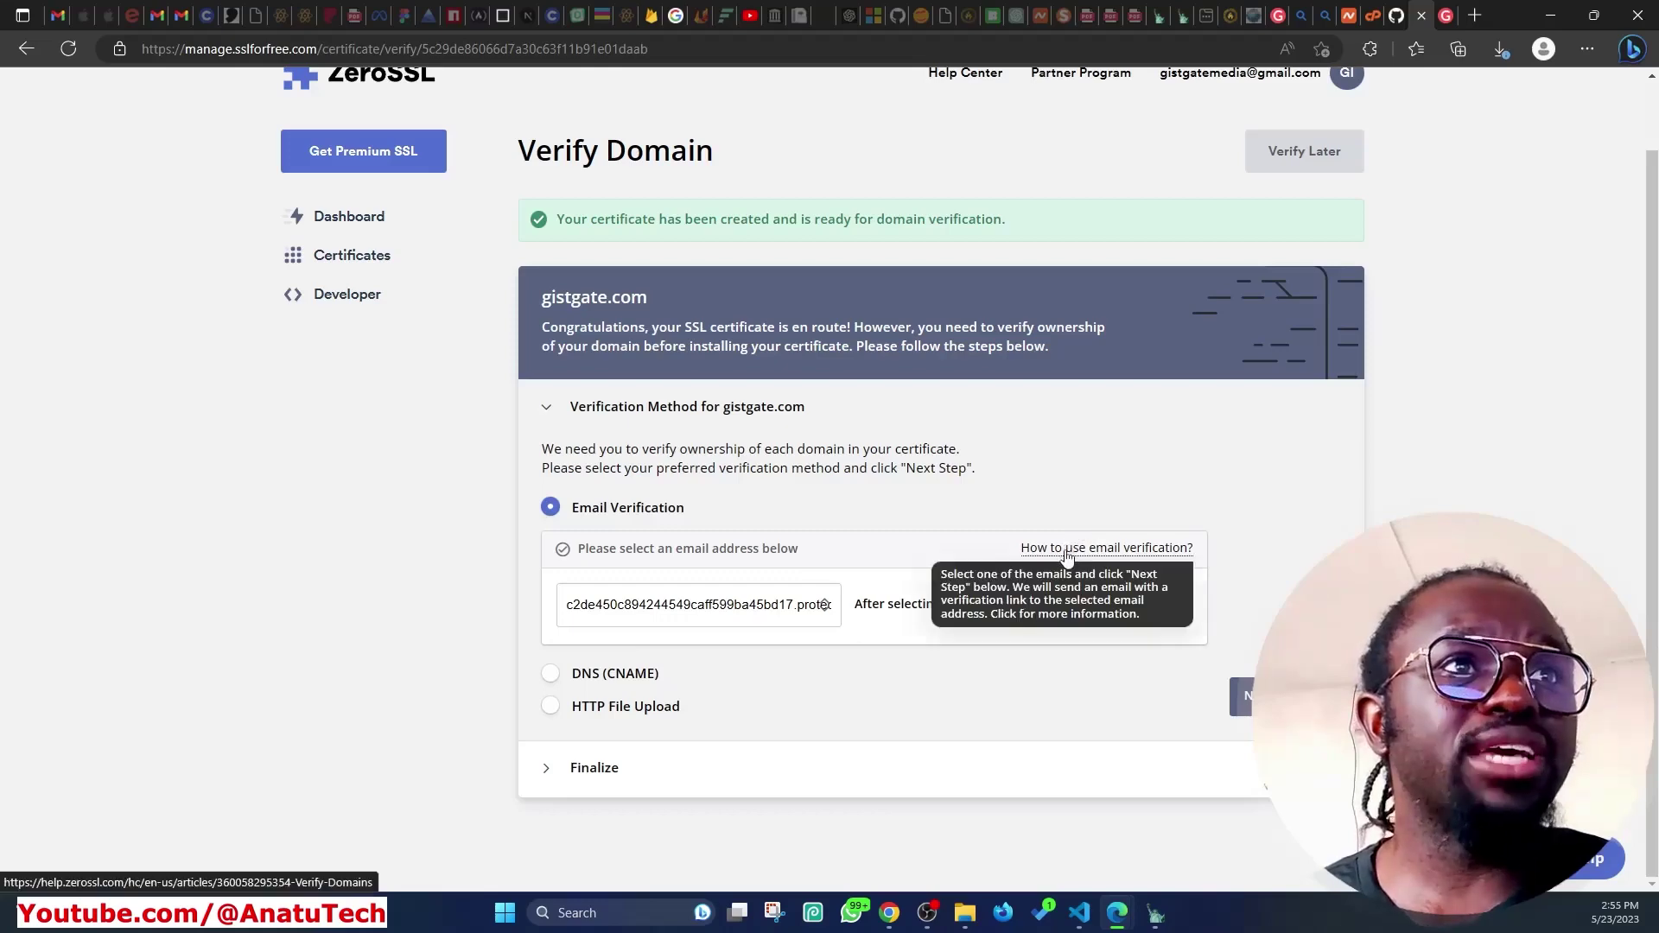
{"action": "left_click", "coordinate": [557, 676]}
{"action": "scroll", "coordinate": [993, 655], "scroll_direction": "down", "scroll_amount": 2}
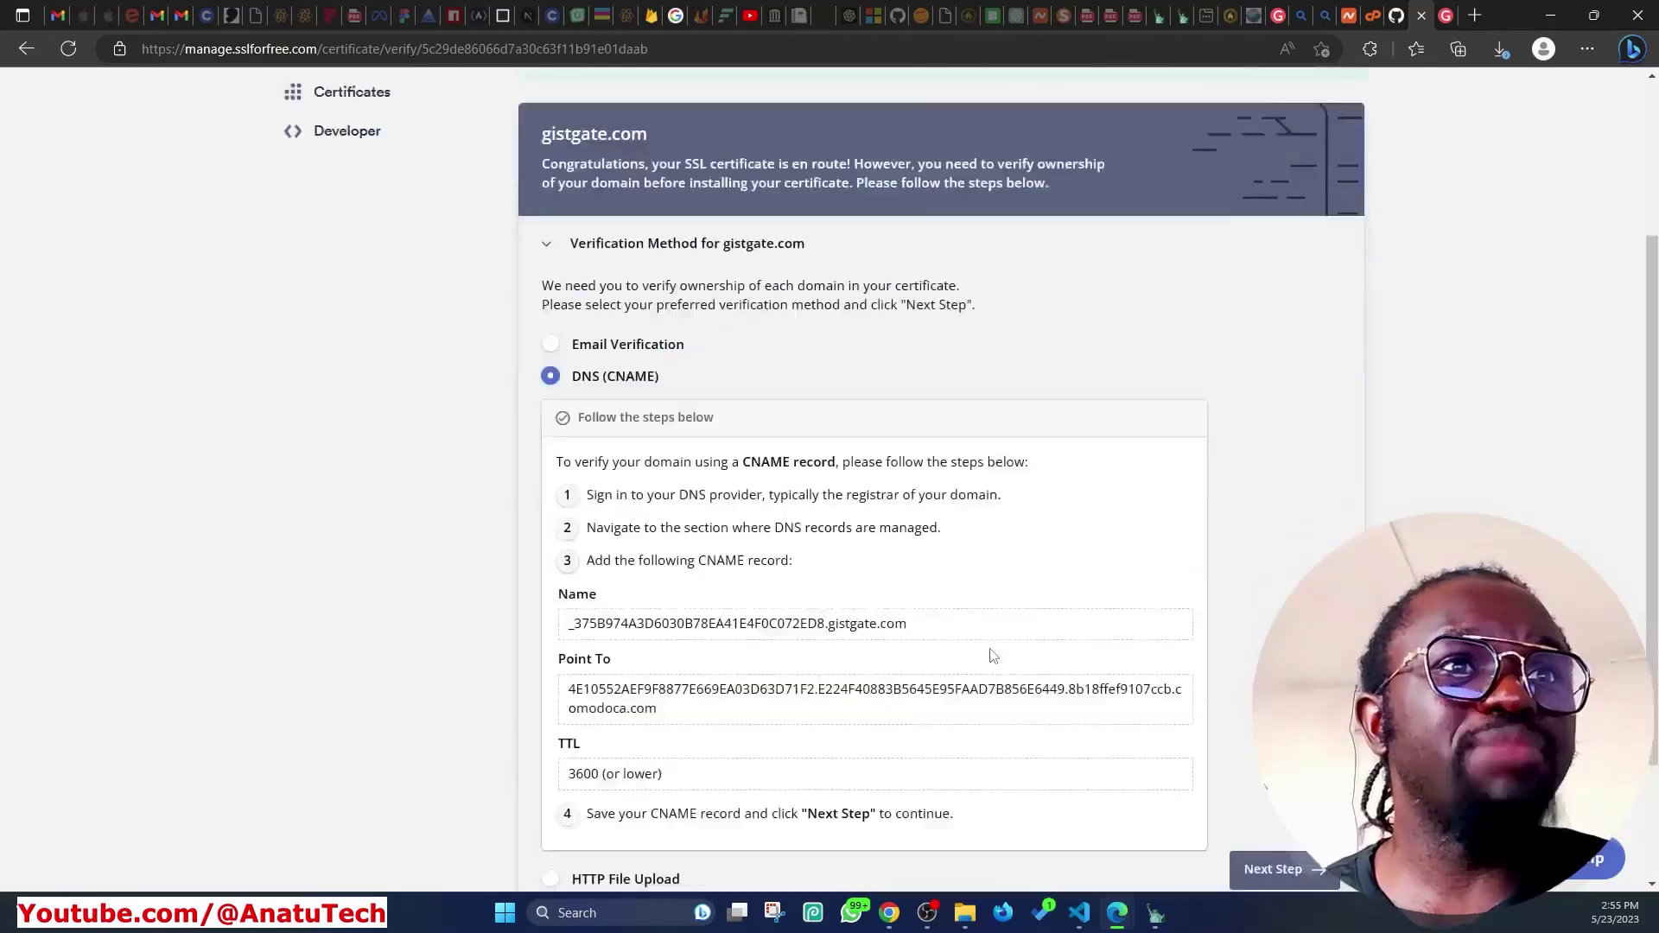
{"action": "scroll", "coordinate": [993, 655], "scroll_direction": "down", "scroll_amount": 2}
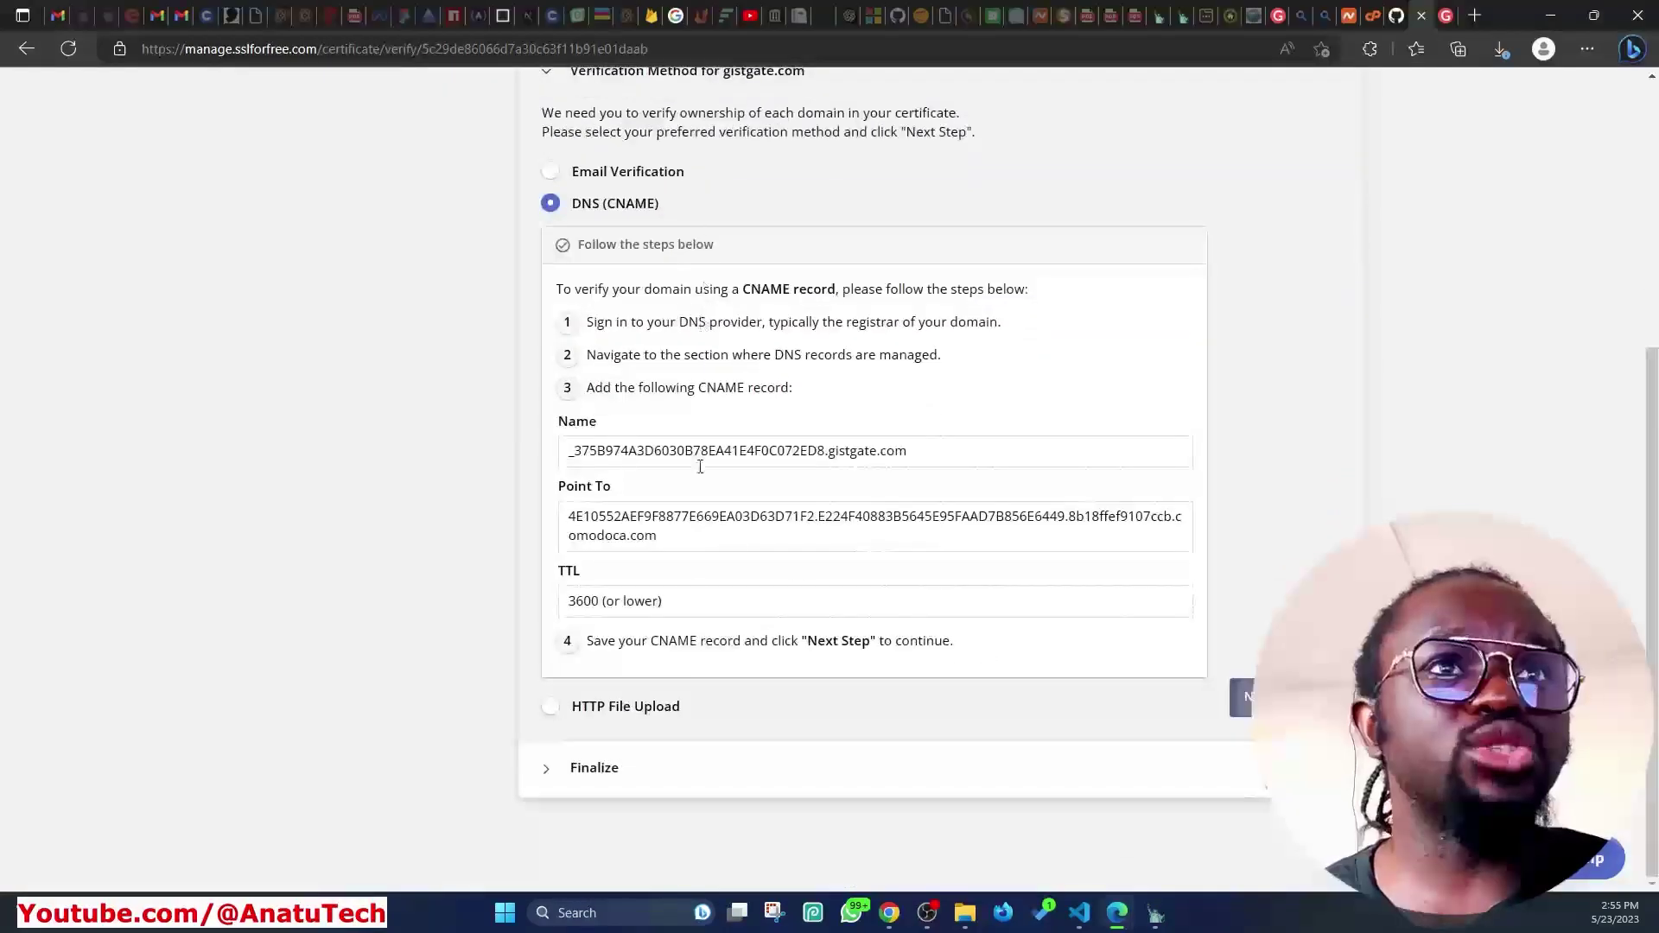
{"action": "left_click", "coordinate": [563, 704]}
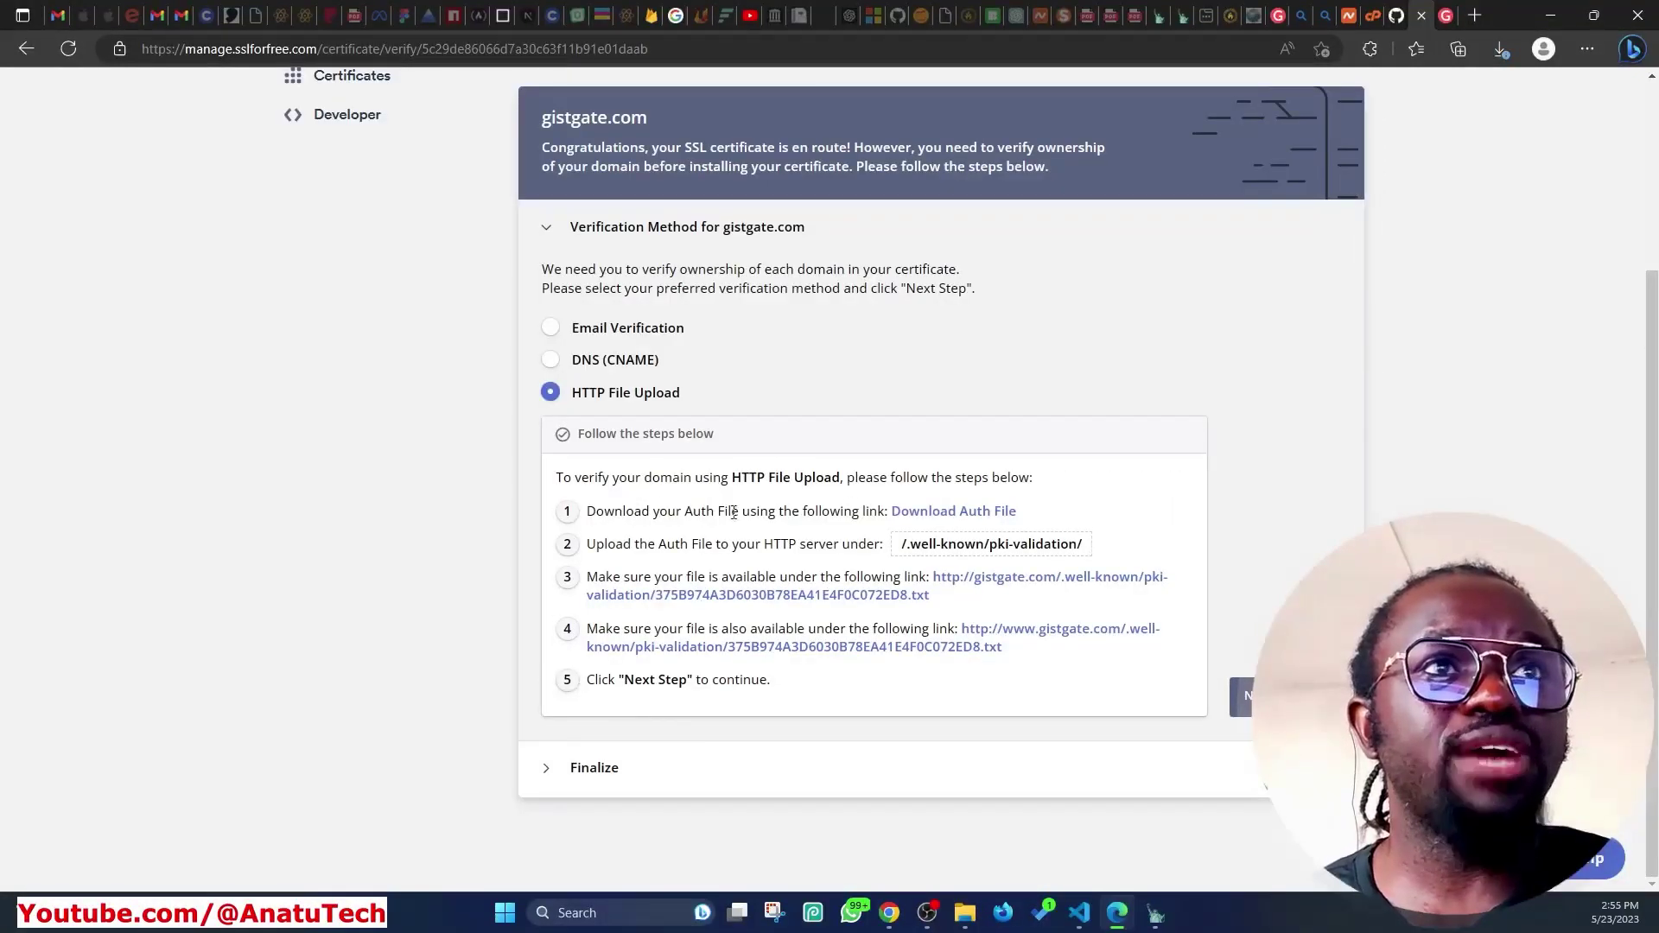
{"action": "left_click", "coordinate": [551, 328]}
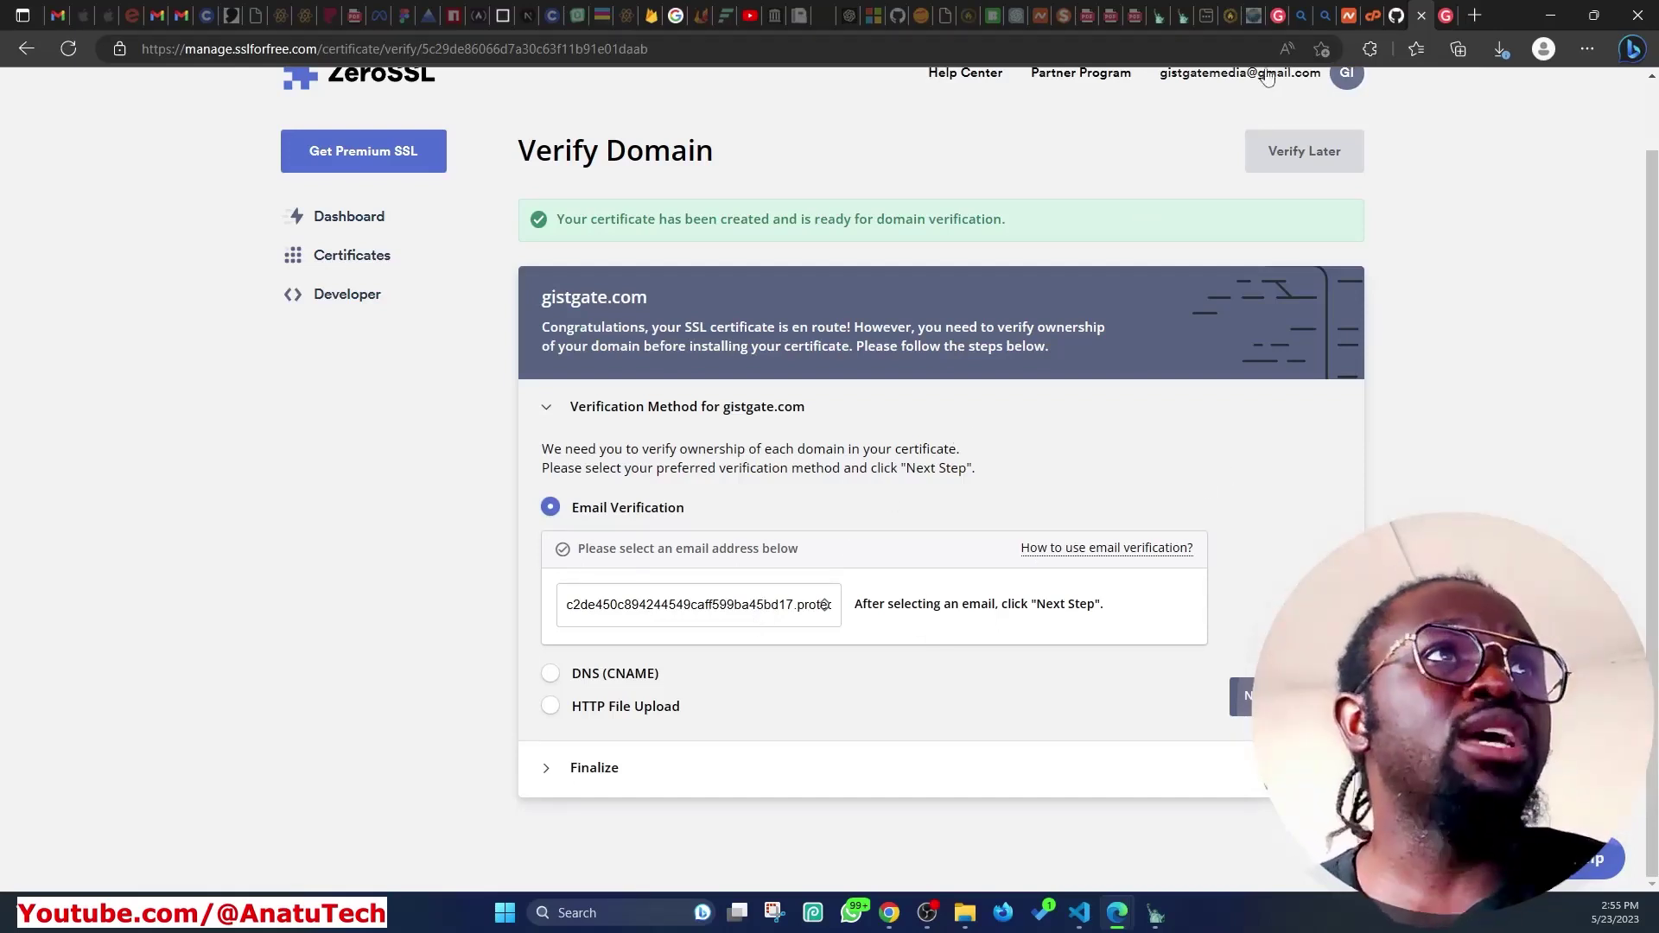
Switch to cPanel, go through its home page to Email Accounts, and locate the admin mailbox of gistgate.com
{"action": "left_click", "coordinate": [1374, 15]}
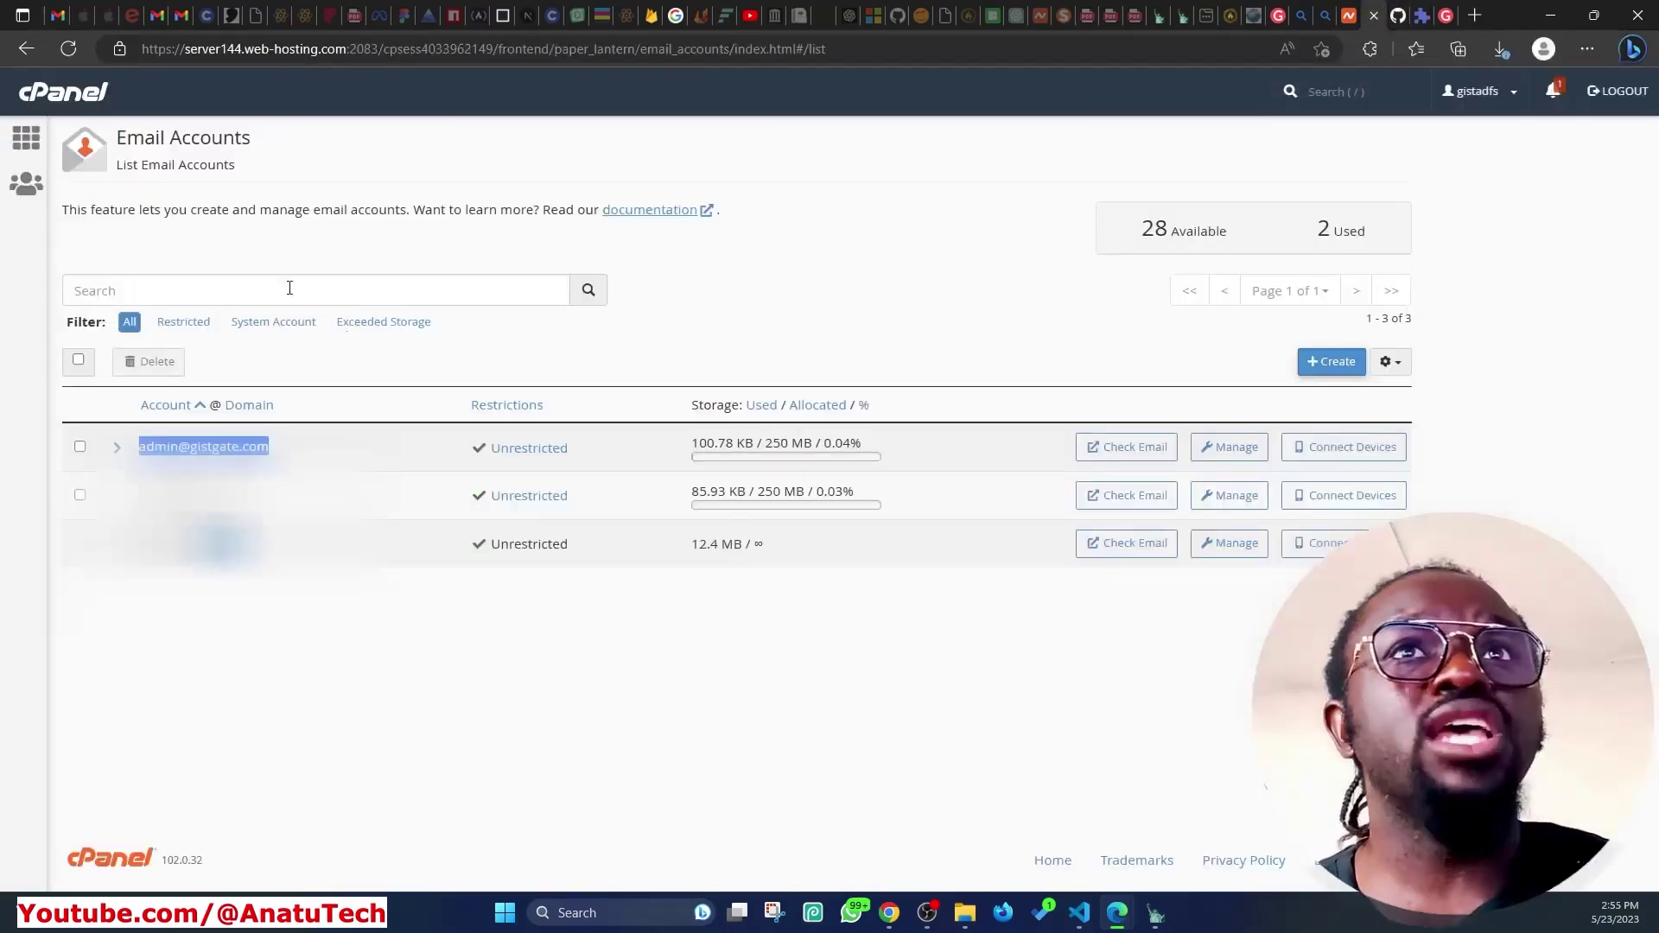
{"action": "left_click", "coordinate": [27, 140]}
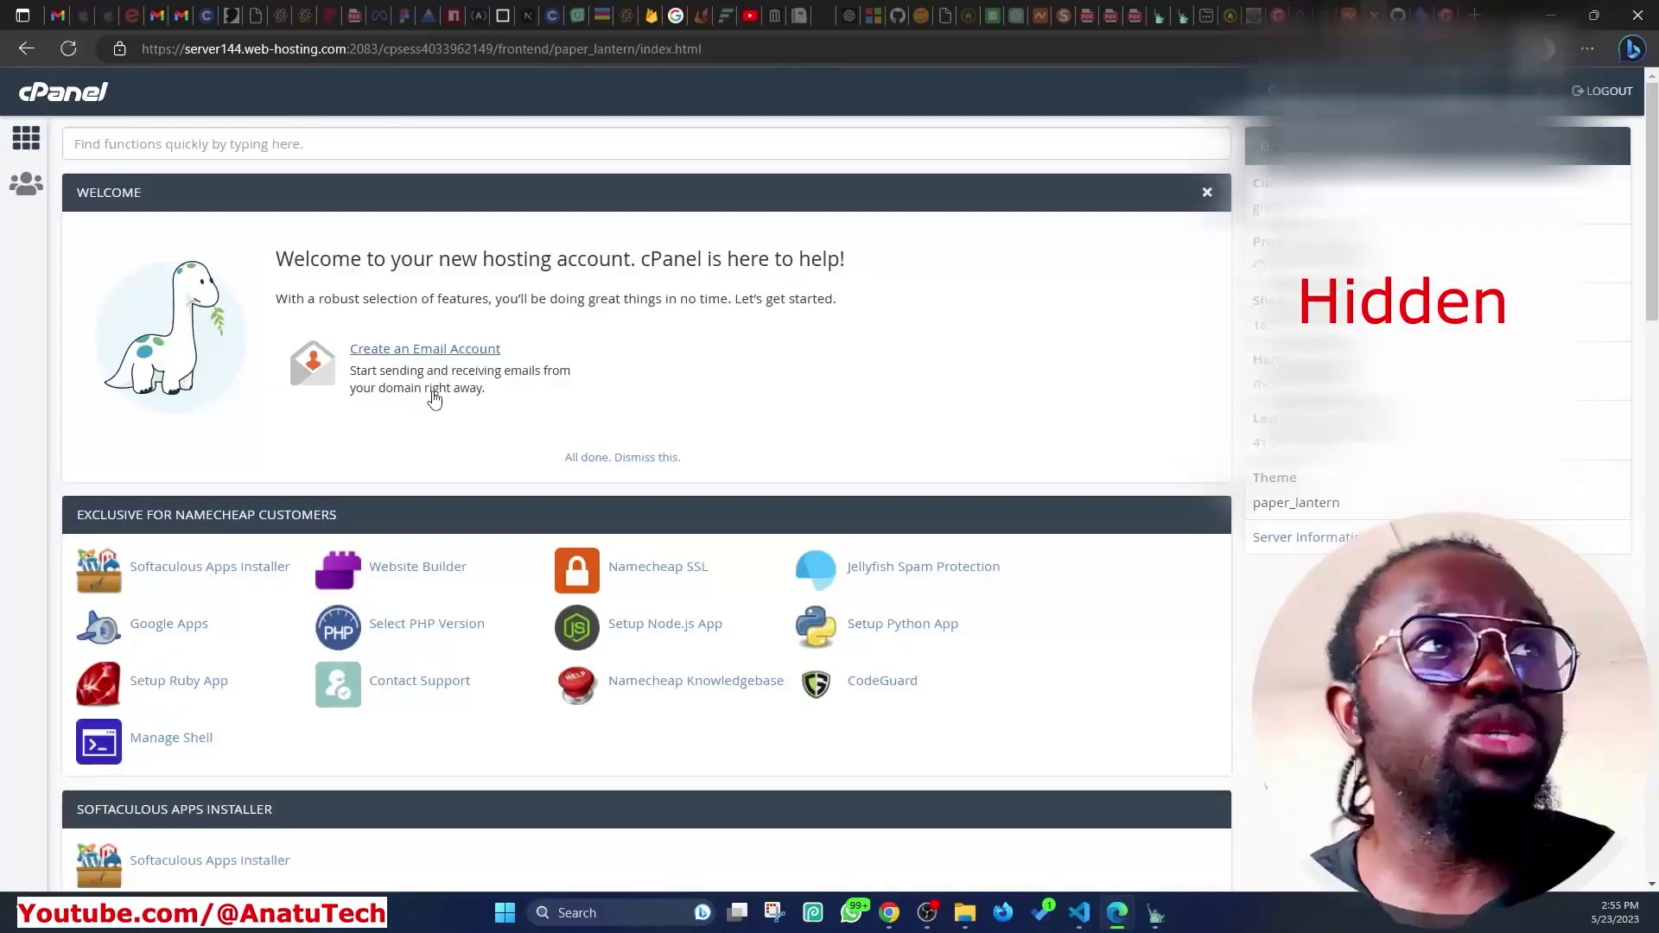
{"action": "scroll", "coordinate": [377, 416], "scroll_direction": "down", "scroll_amount": 4}
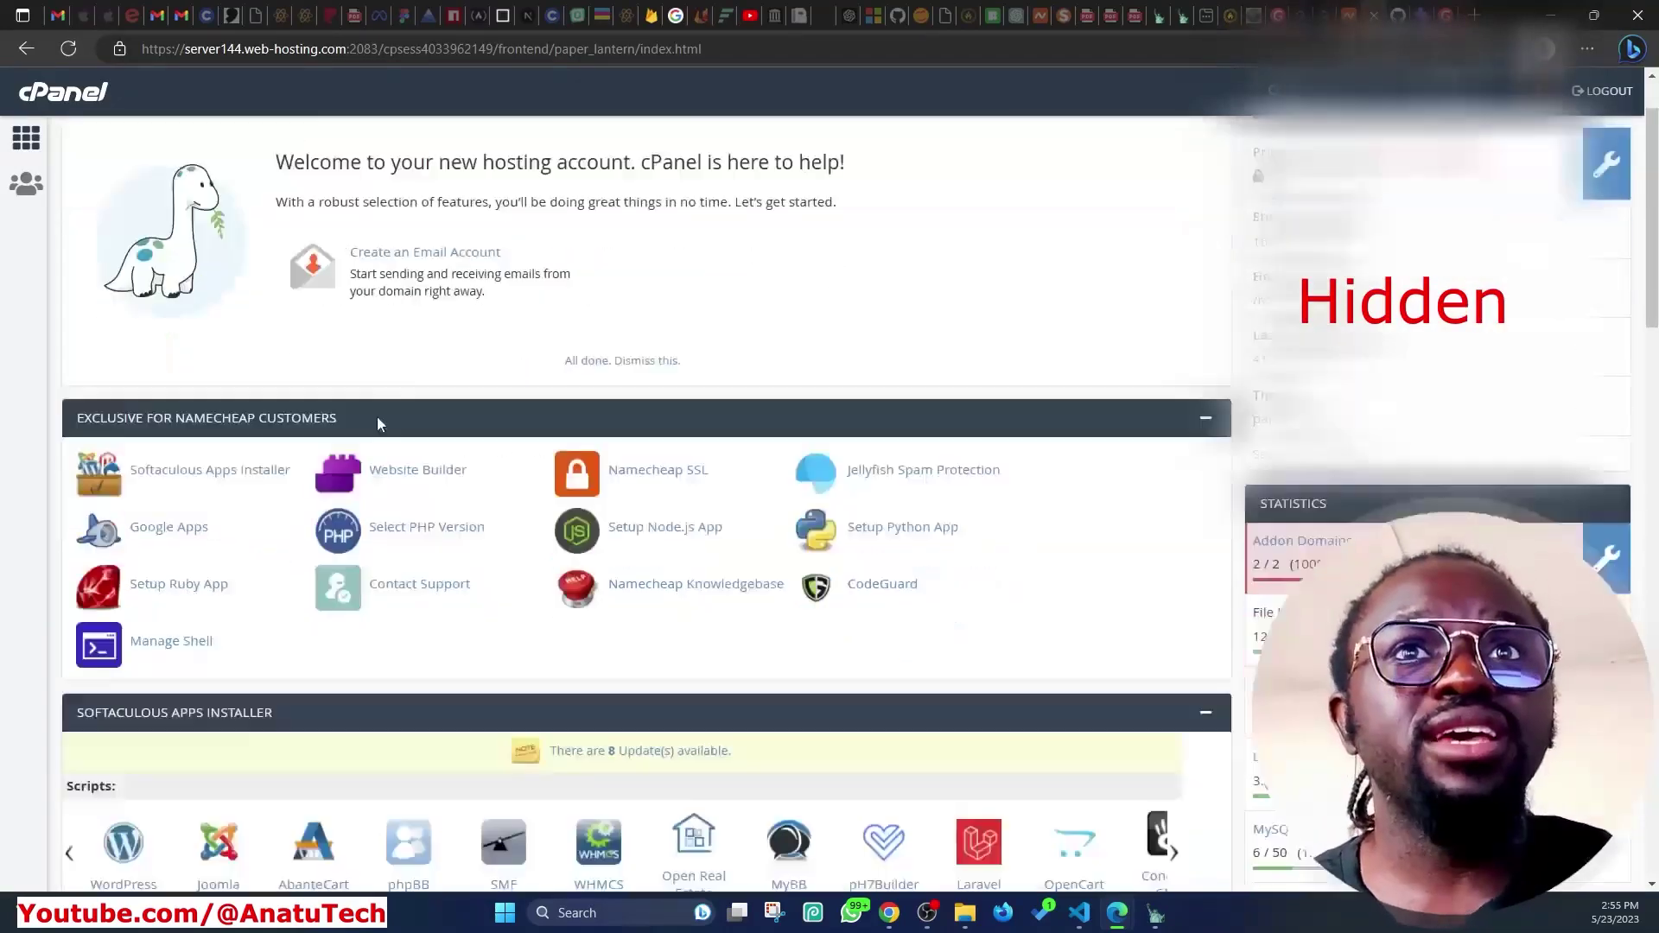
{"action": "scroll", "coordinate": [362, 388], "scroll_direction": "down", "scroll_amount": 3}
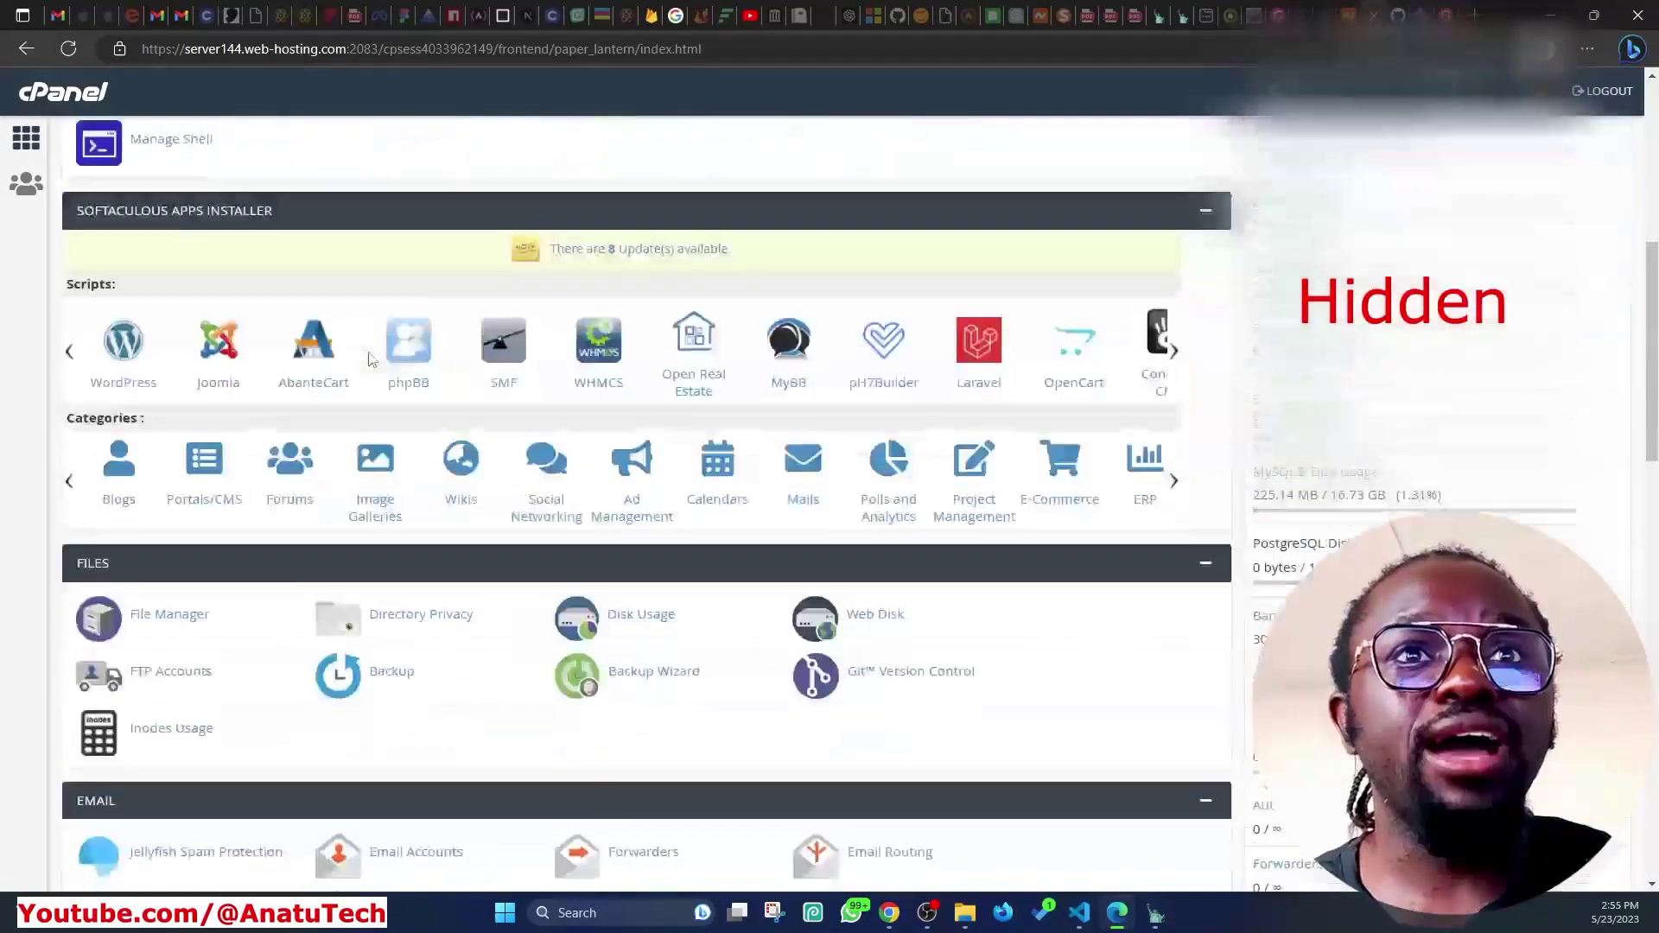
{"action": "scroll", "coordinate": [385, 485], "scroll_direction": "up", "scroll_amount": 7}
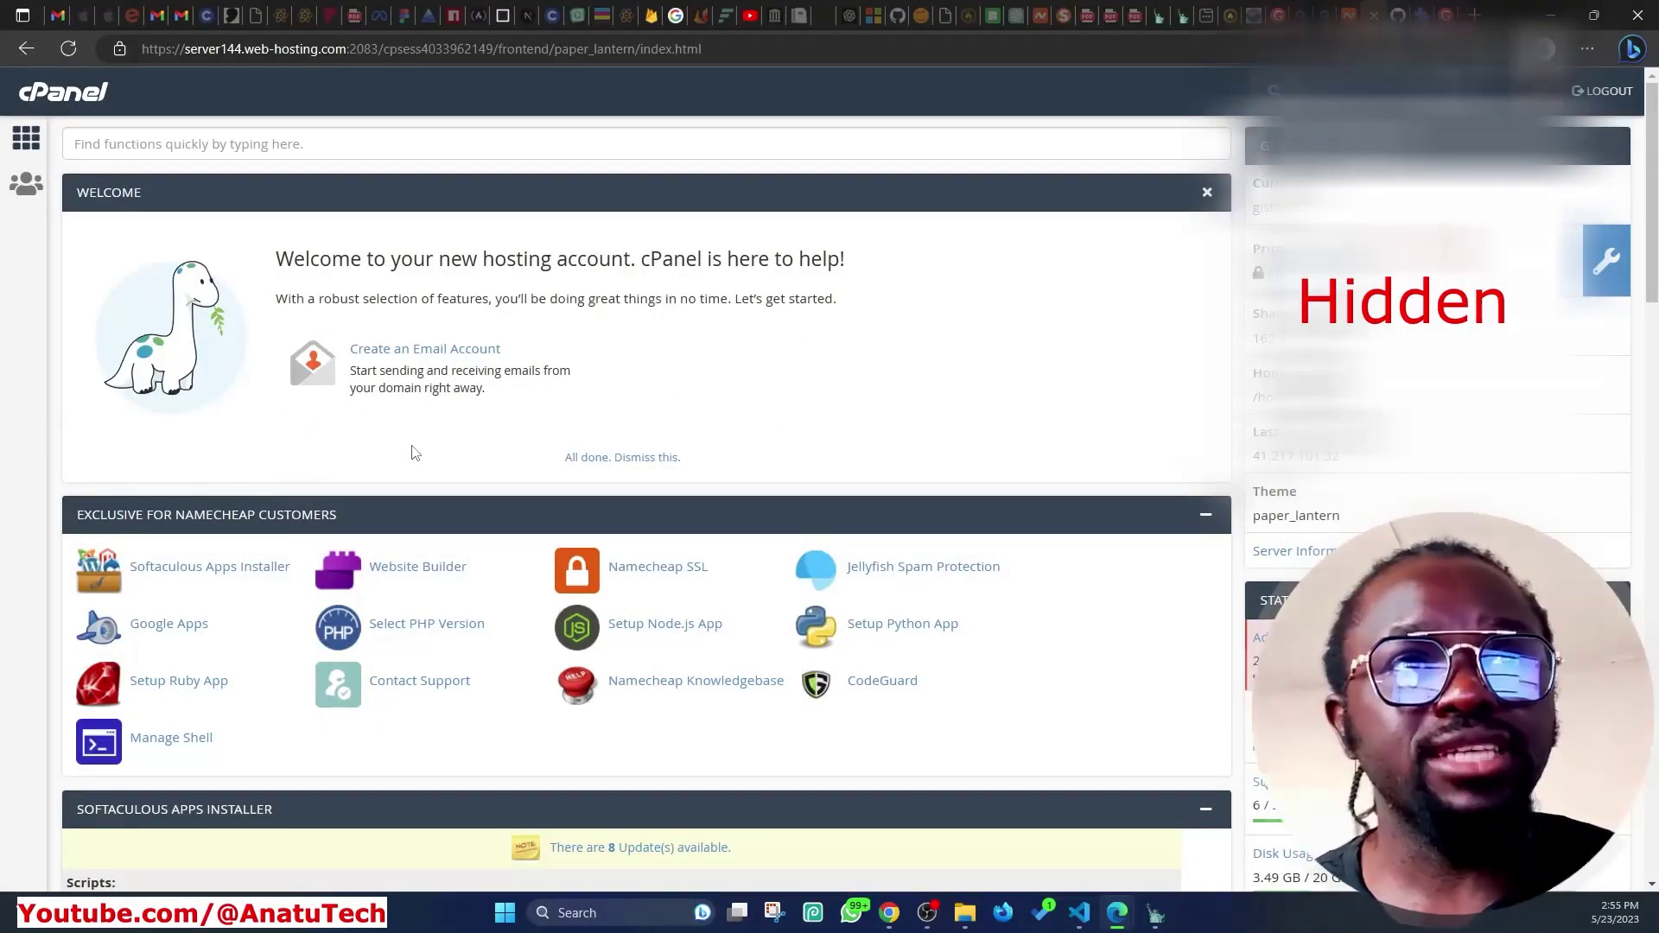
{"action": "scroll", "coordinate": [699, 473], "scroll_direction": "down", "scroll_amount": 6}
{"action": "scroll", "coordinate": [565, 517], "scroll_direction": "down", "scroll_amount": 6}
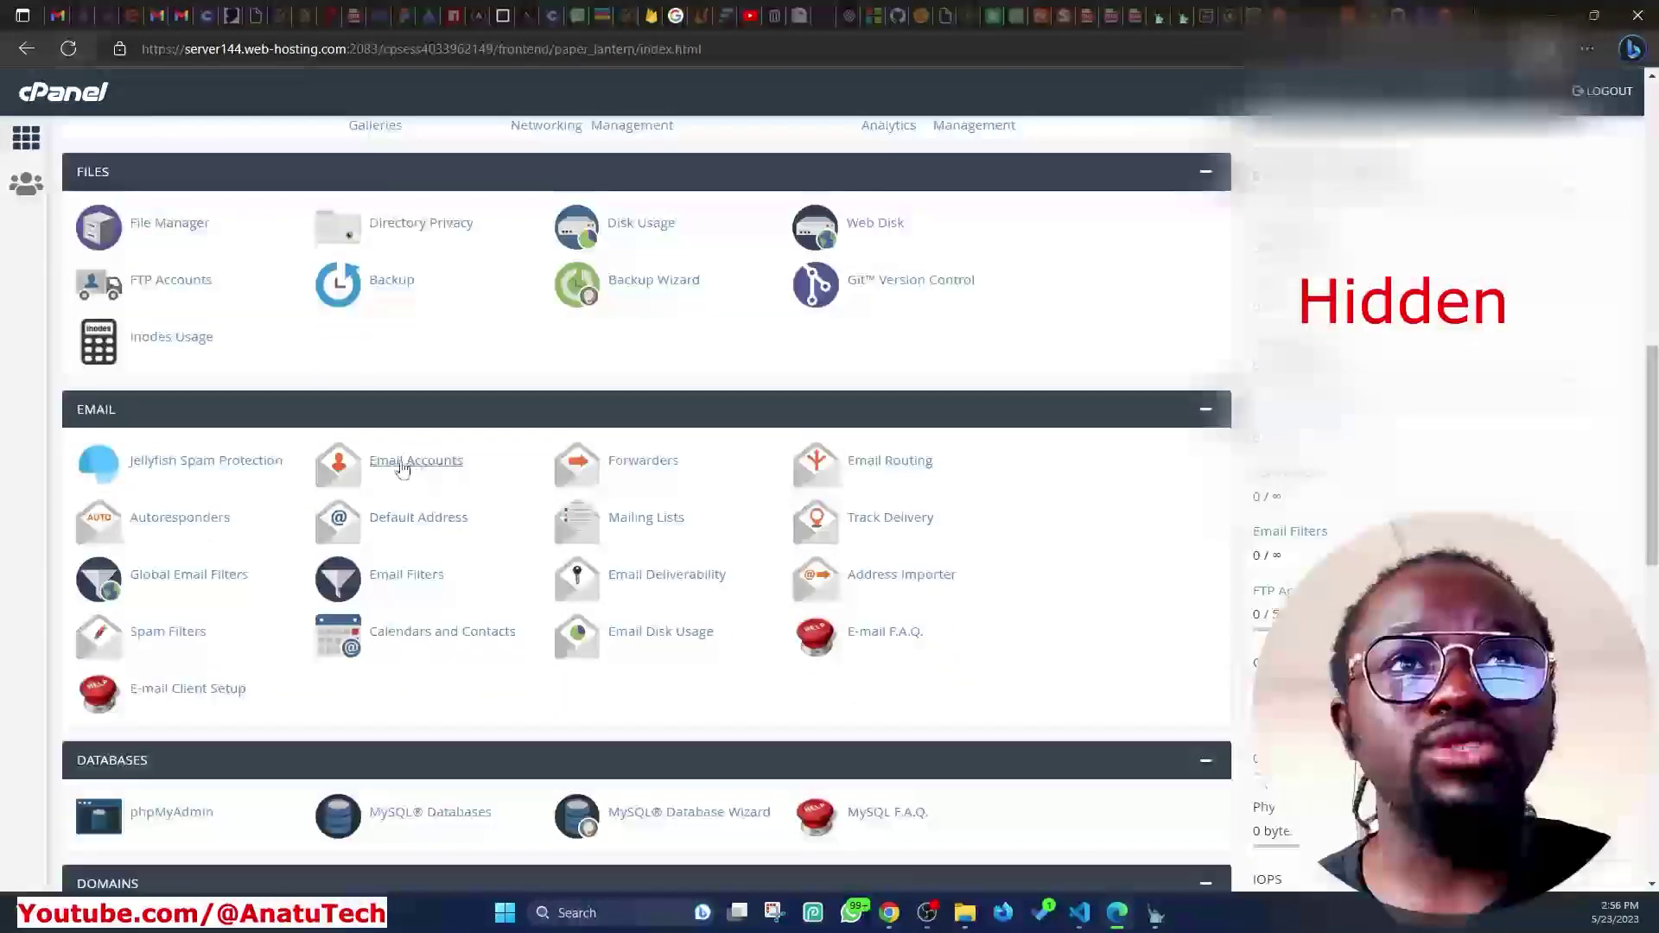
{"action": "left_click", "coordinate": [384, 467]}
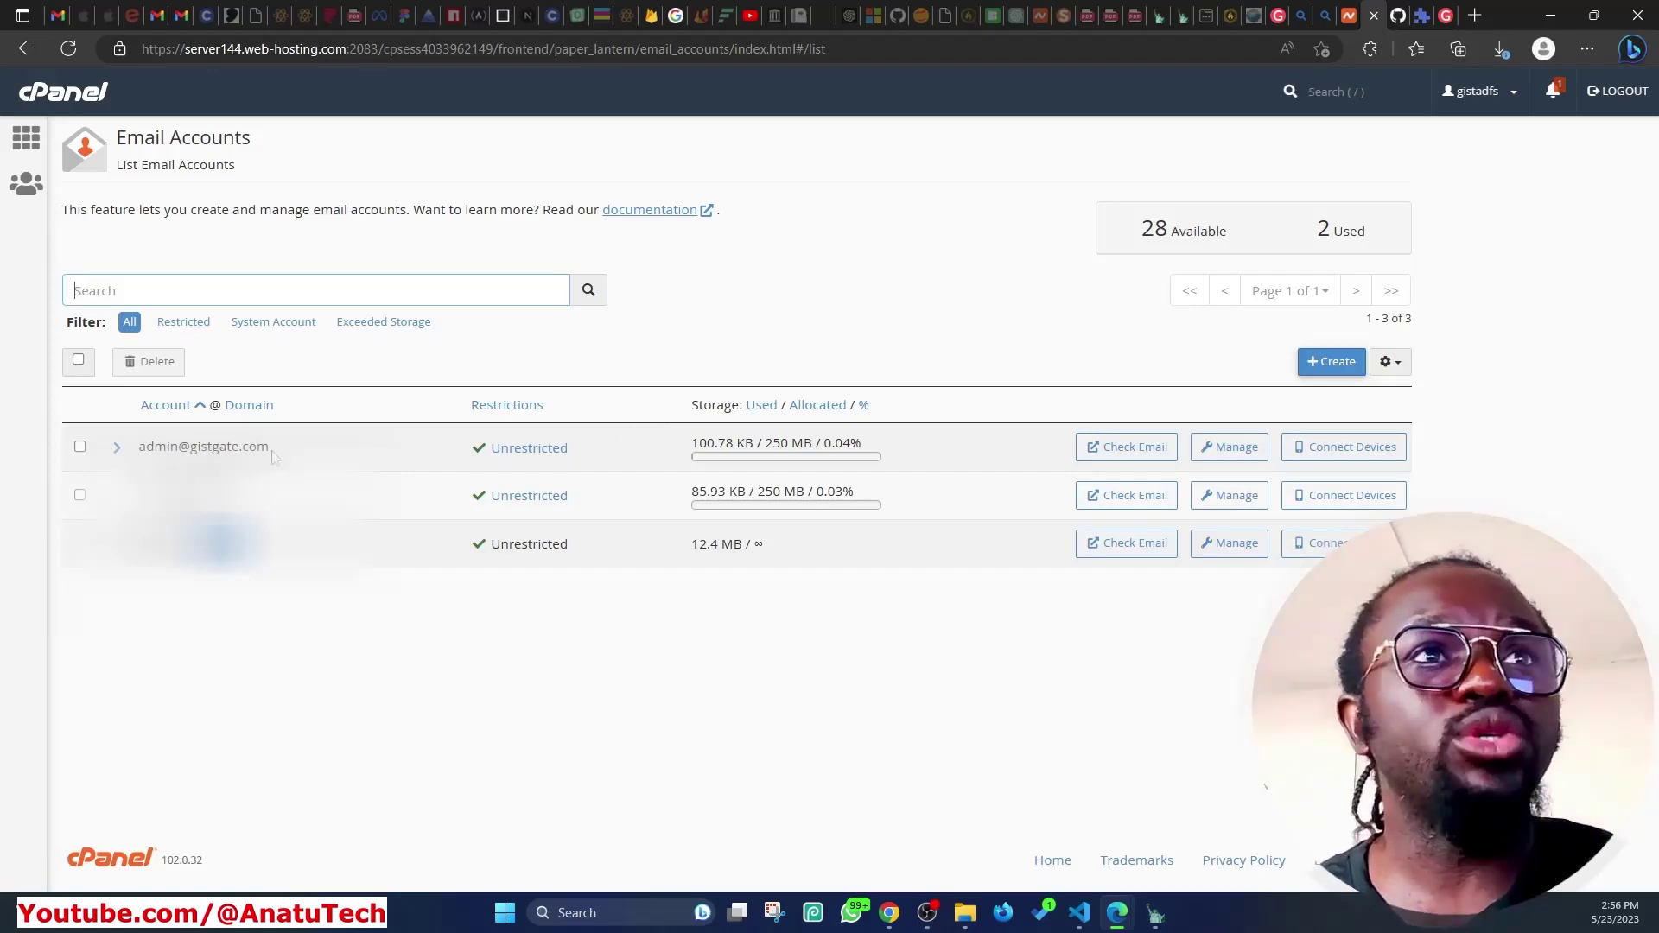
{"action": "left_click_drag", "start_coordinate": [143, 445], "coordinate": [266, 451]}
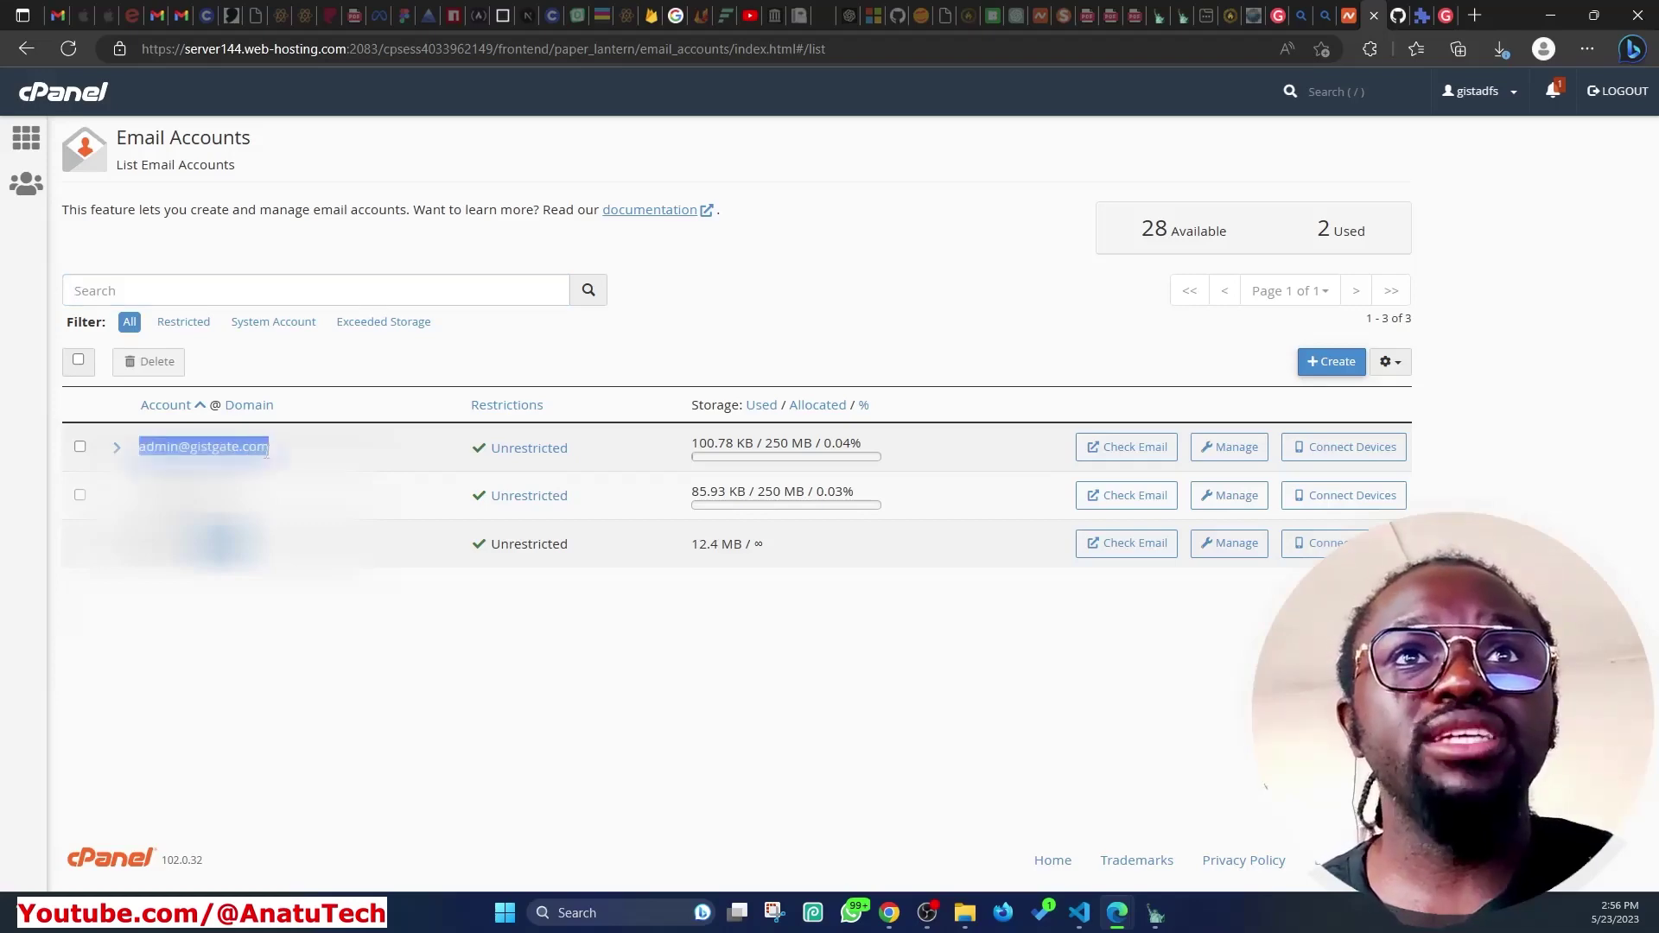
Back in ZeroSSL, choose the gistgate.com admin address for Email Verification and start the domain verification
{"action": "left_click", "coordinate": [1417, 7]}
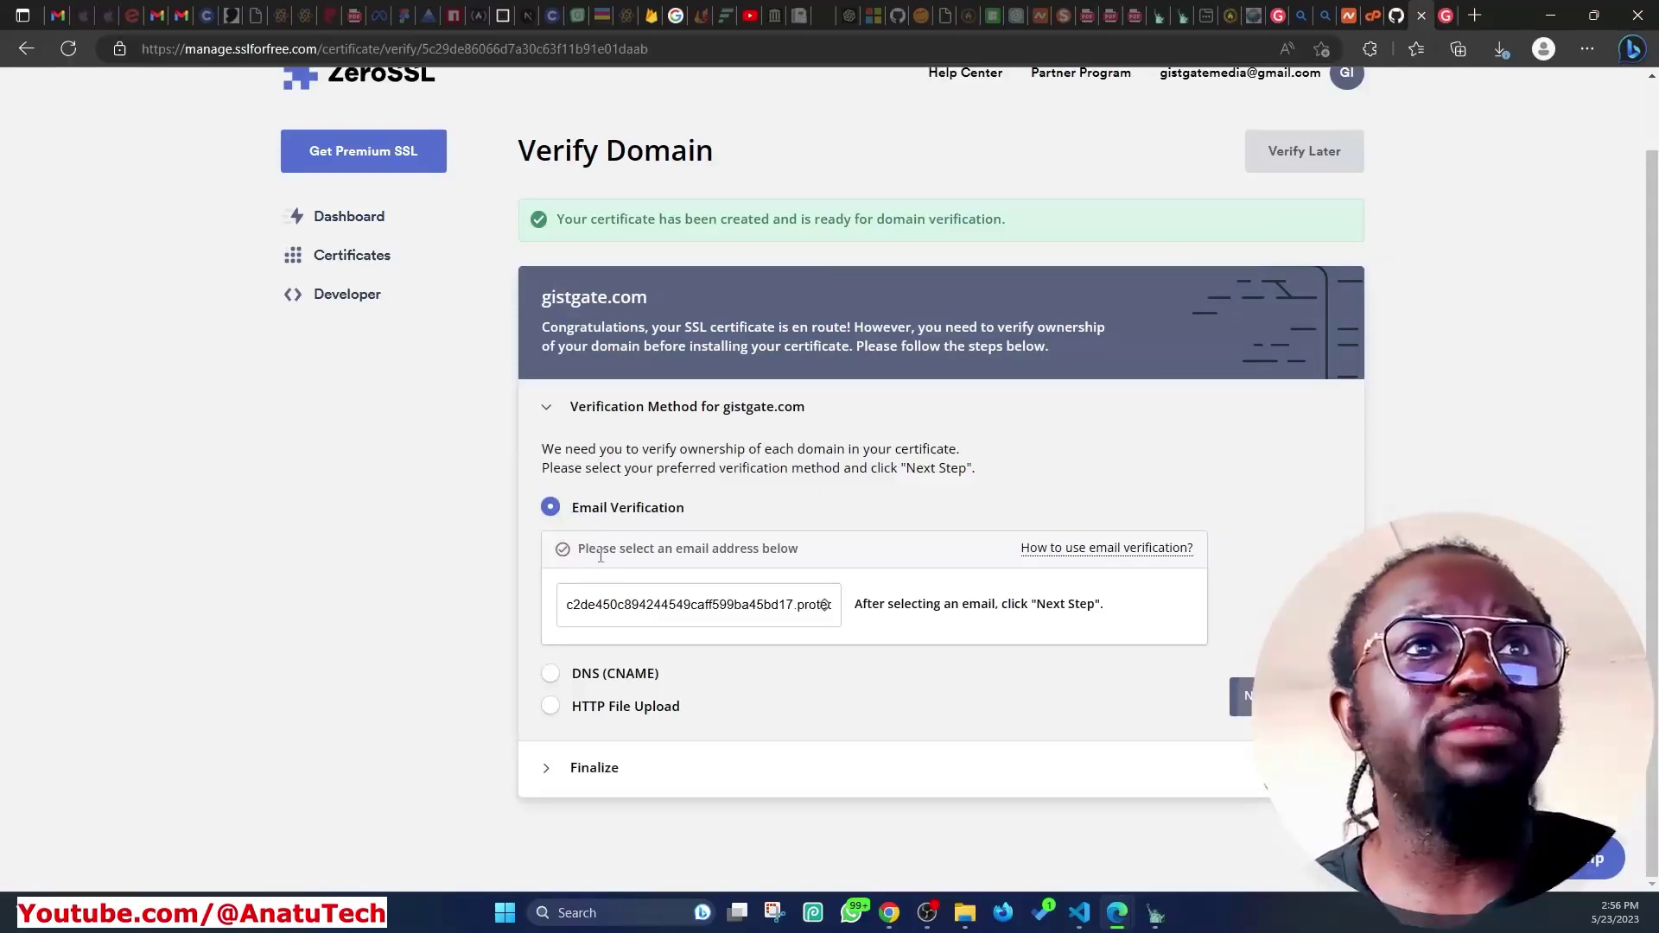
{"action": "left_click", "coordinate": [706, 609]}
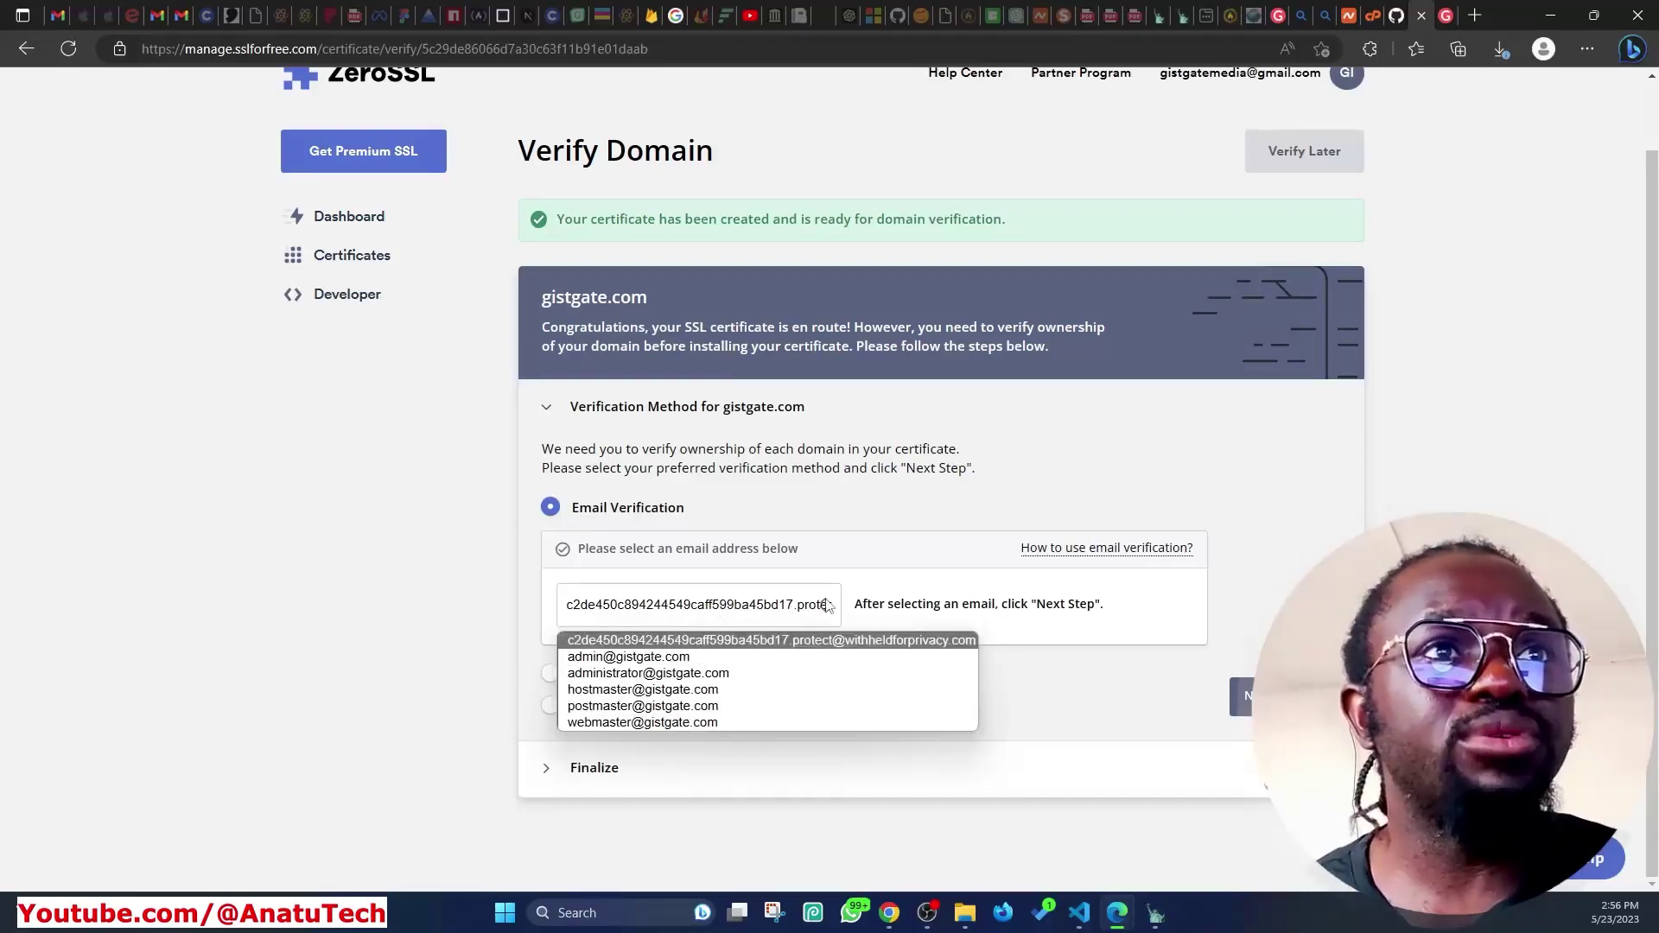
{"action": "left_click", "coordinate": [826, 608]}
{"action": "left_click", "coordinate": [782, 610]}
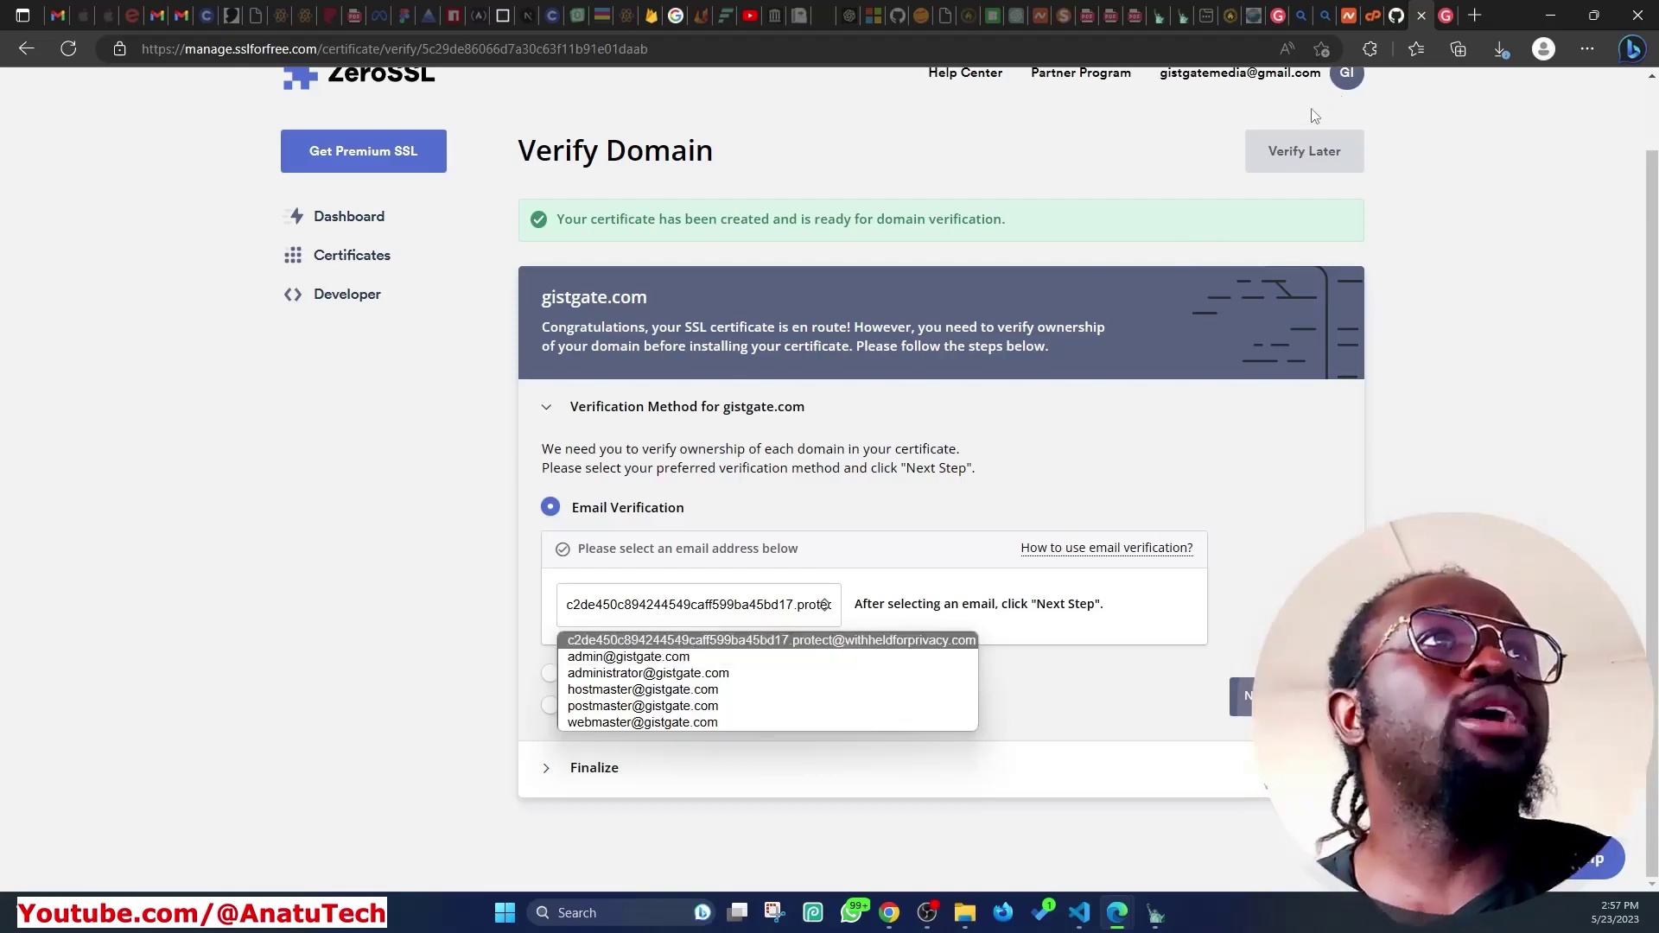
{"action": "left_click", "coordinate": [657, 660]}
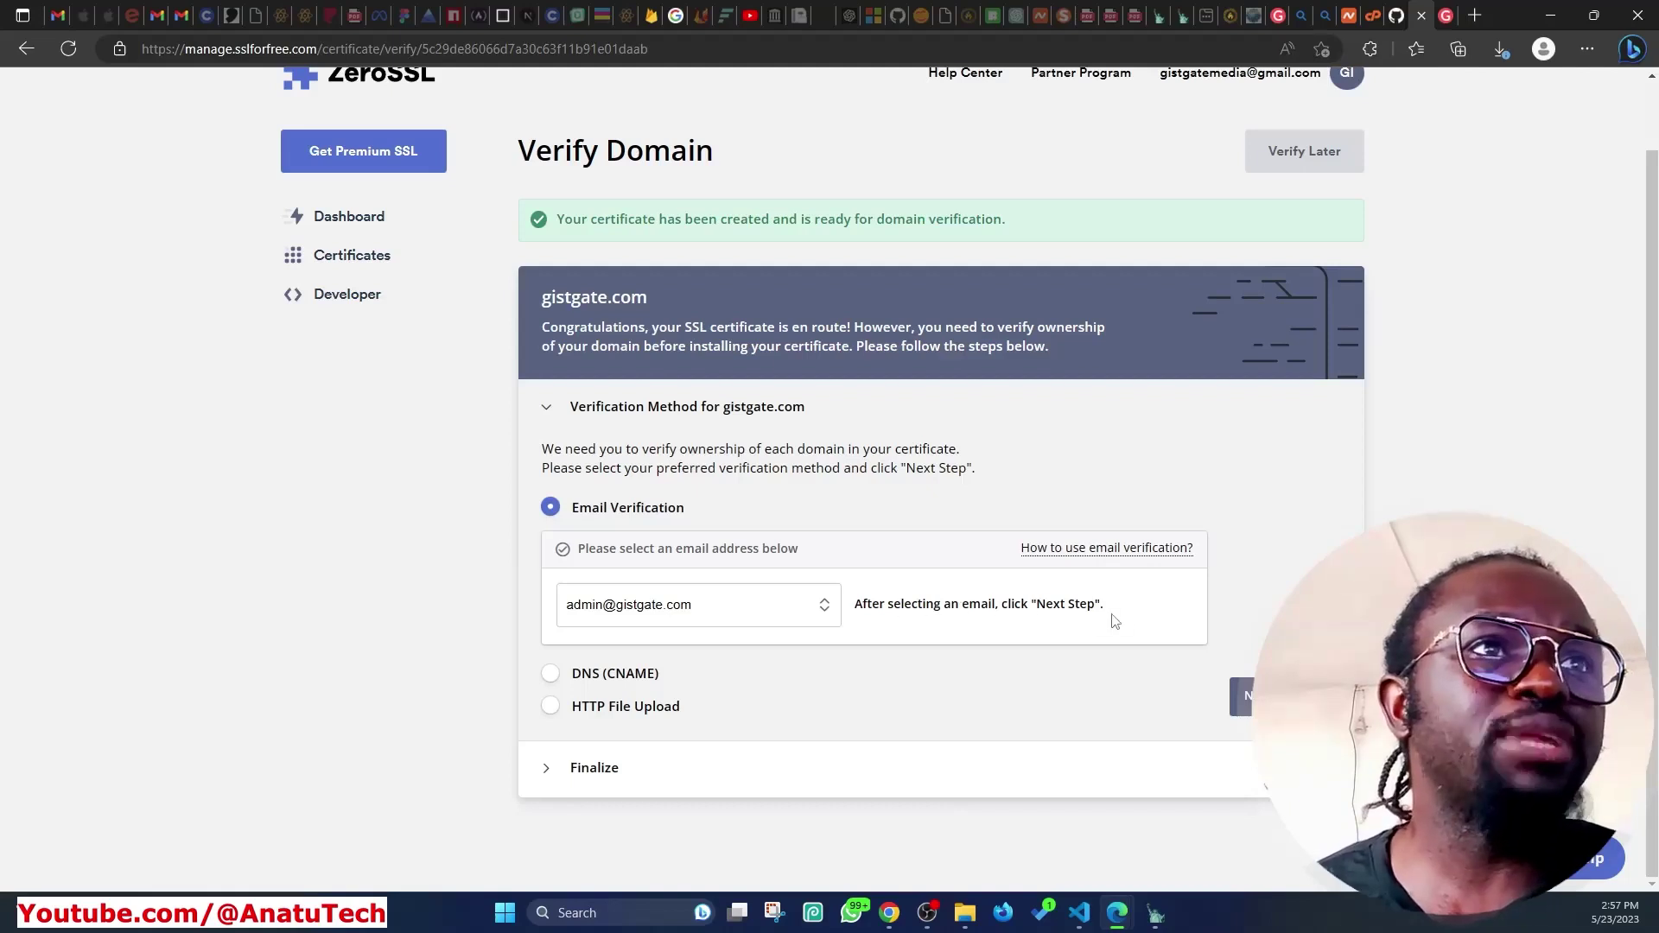
{"action": "left_click", "coordinate": [1244, 695]}
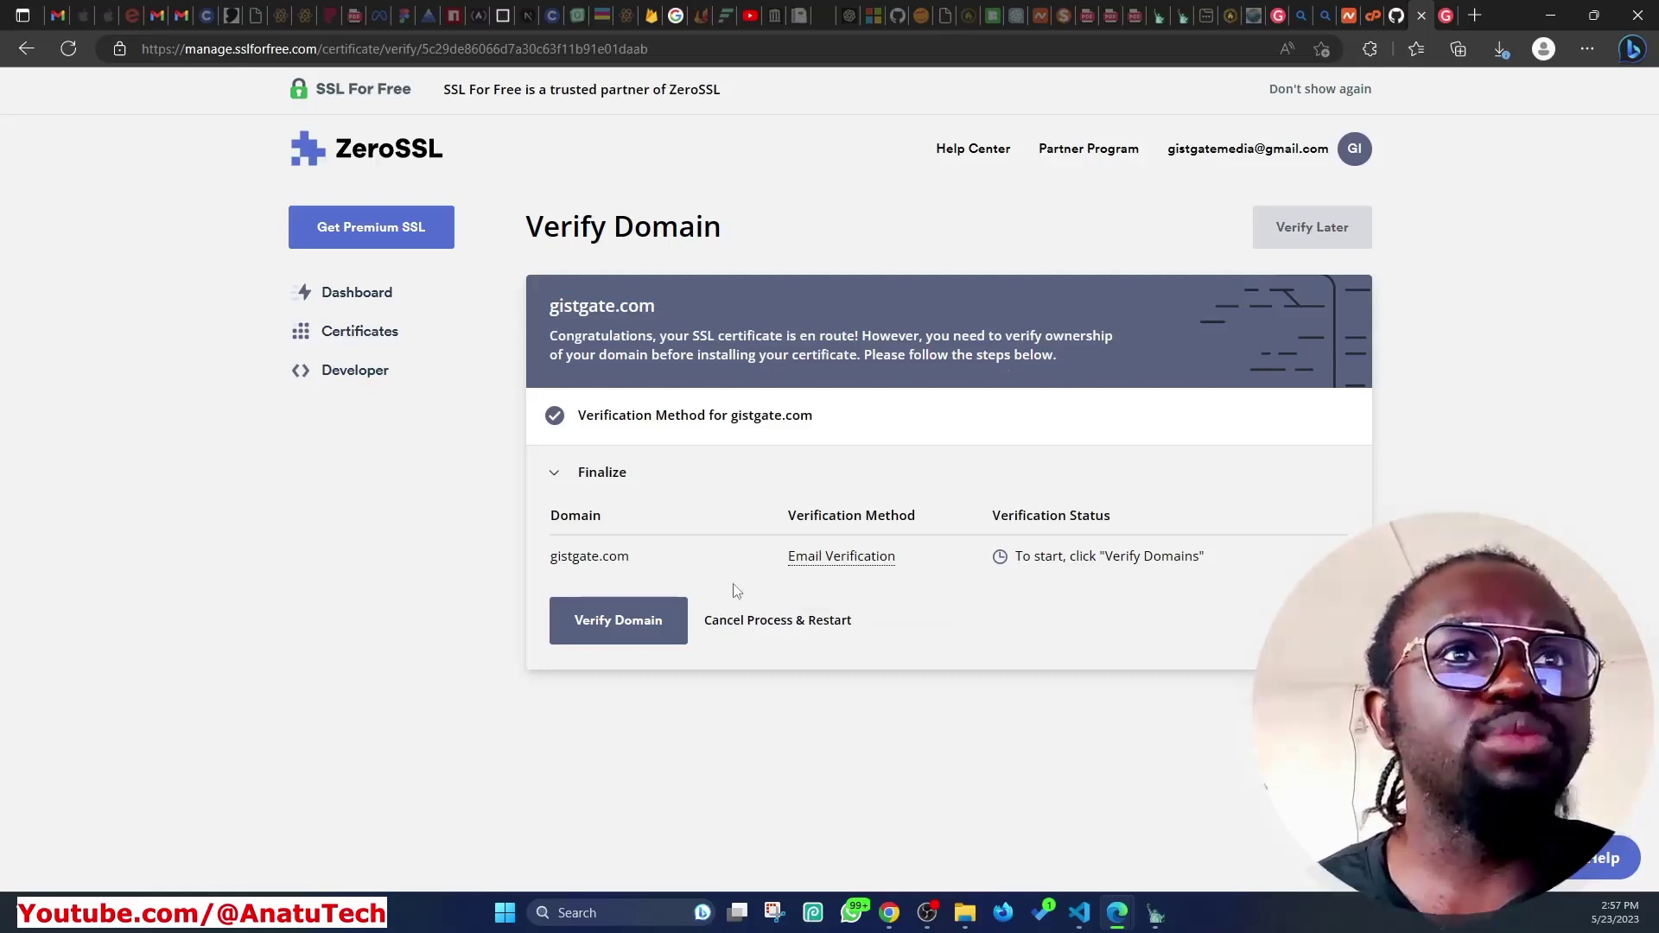
{"action": "left_click", "coordinate": [646, 622]}
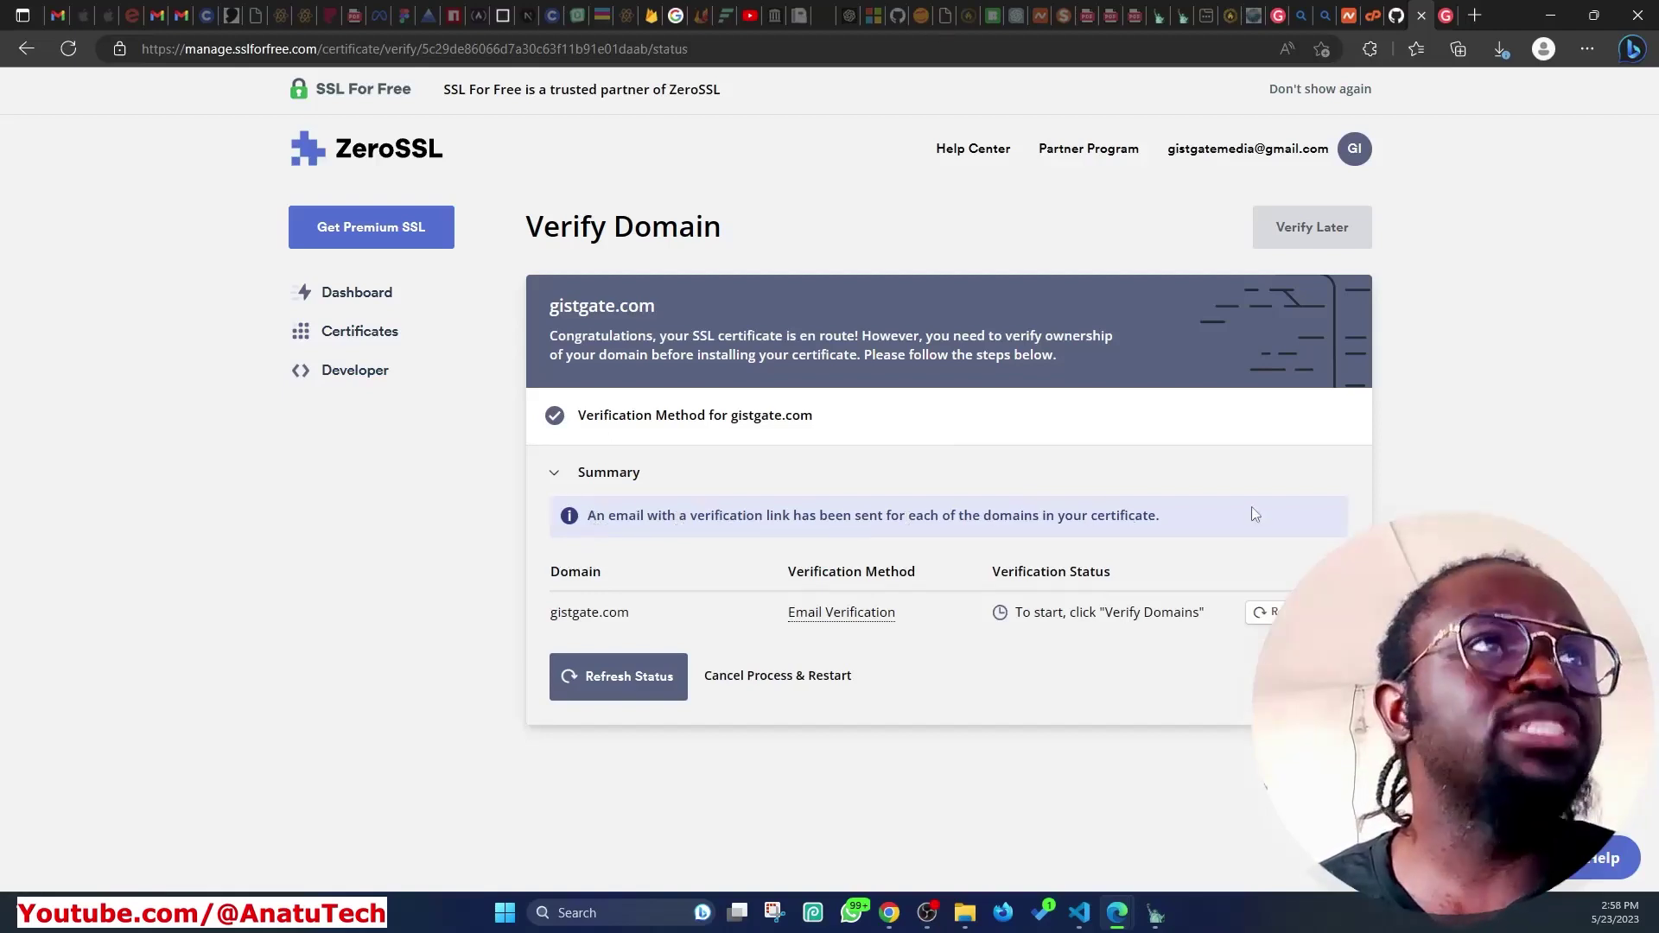
Switch to cPanel, open the gistgate.com admin mailbox in Roundcube, and refresh the inbox for new mail
{"action": "left_click", "coordinate": [1371, 12]}
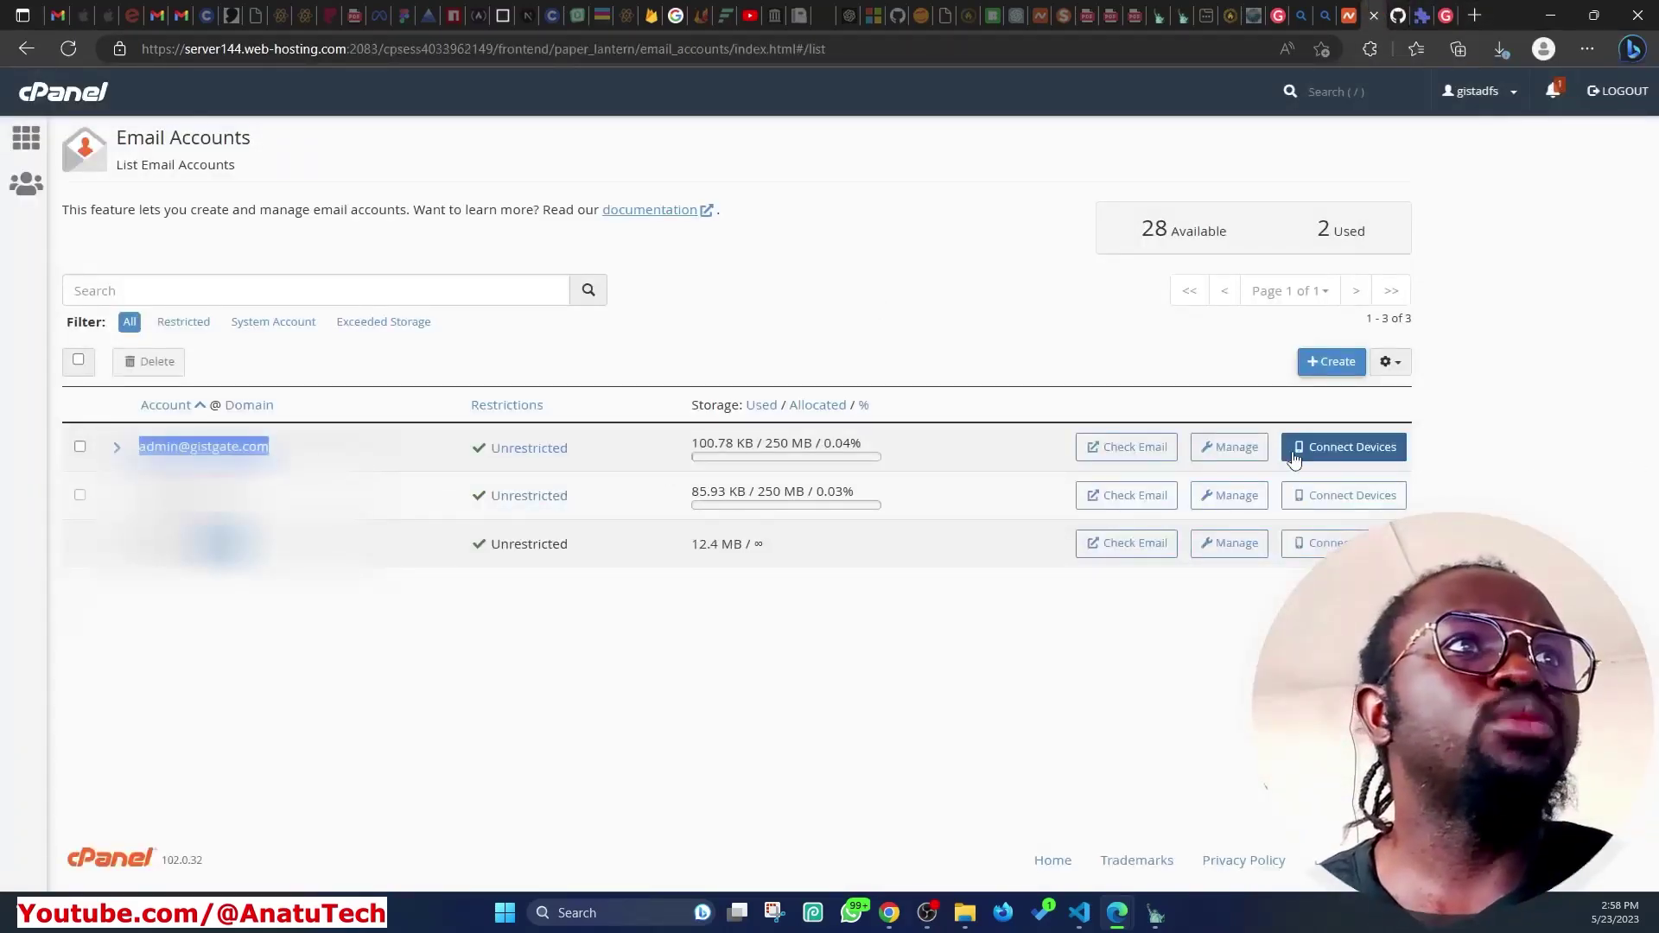
{"action": "left_click", "coordinate": [1127, 450]}
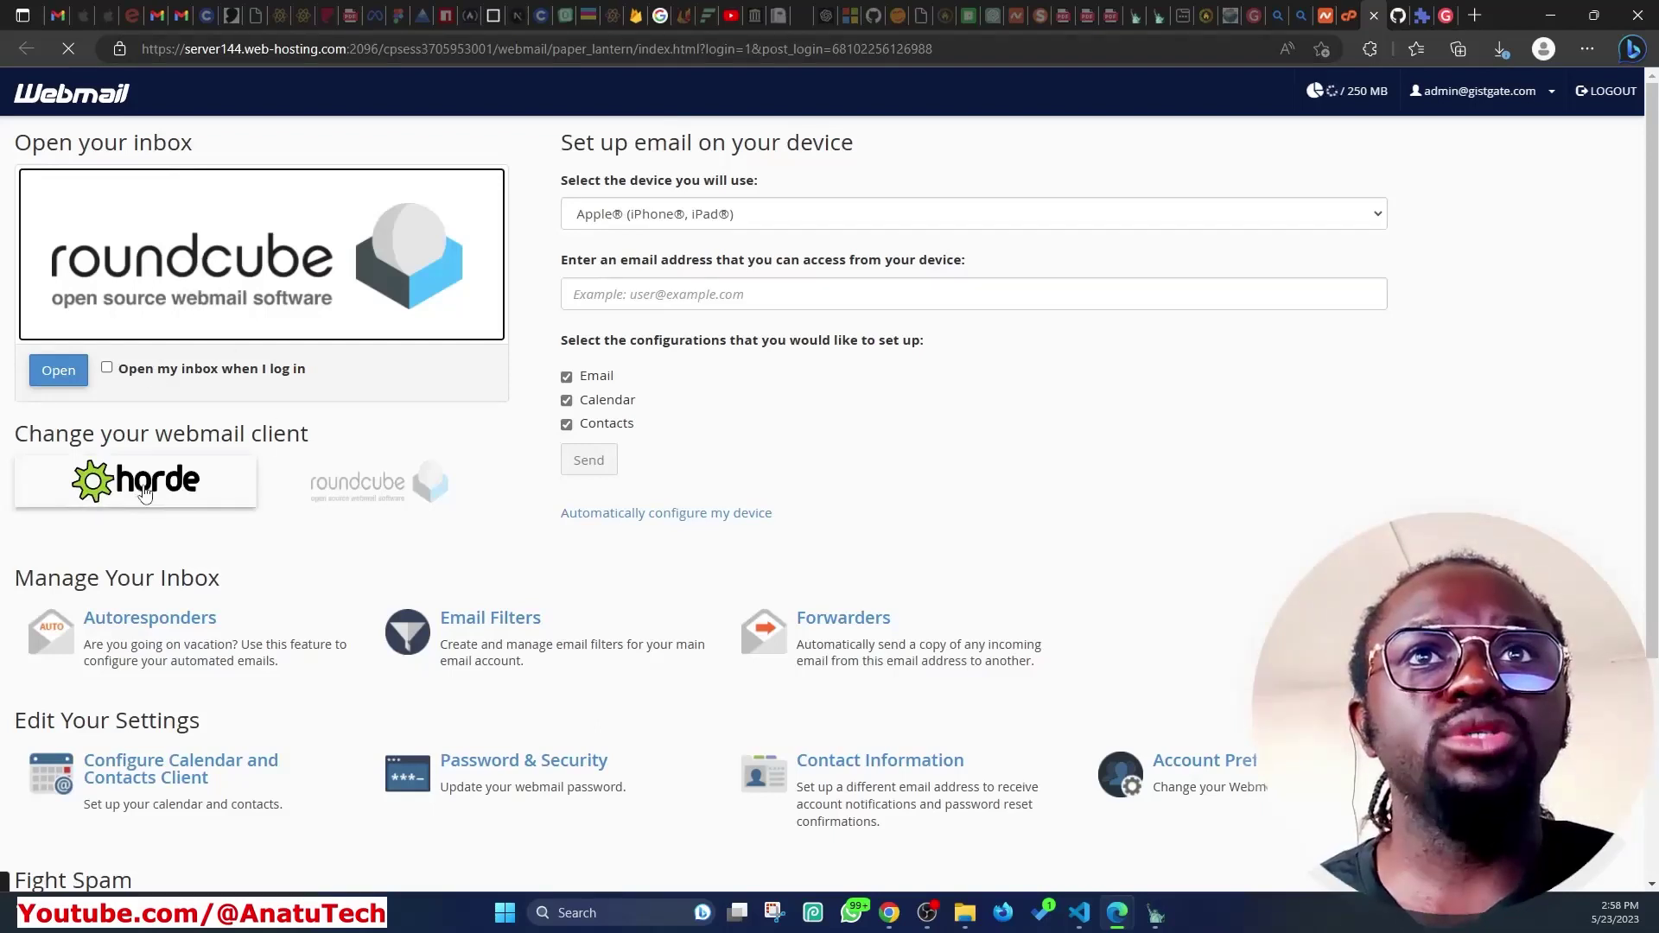
{"action": "left_click", "coordinate": [50, 379]}
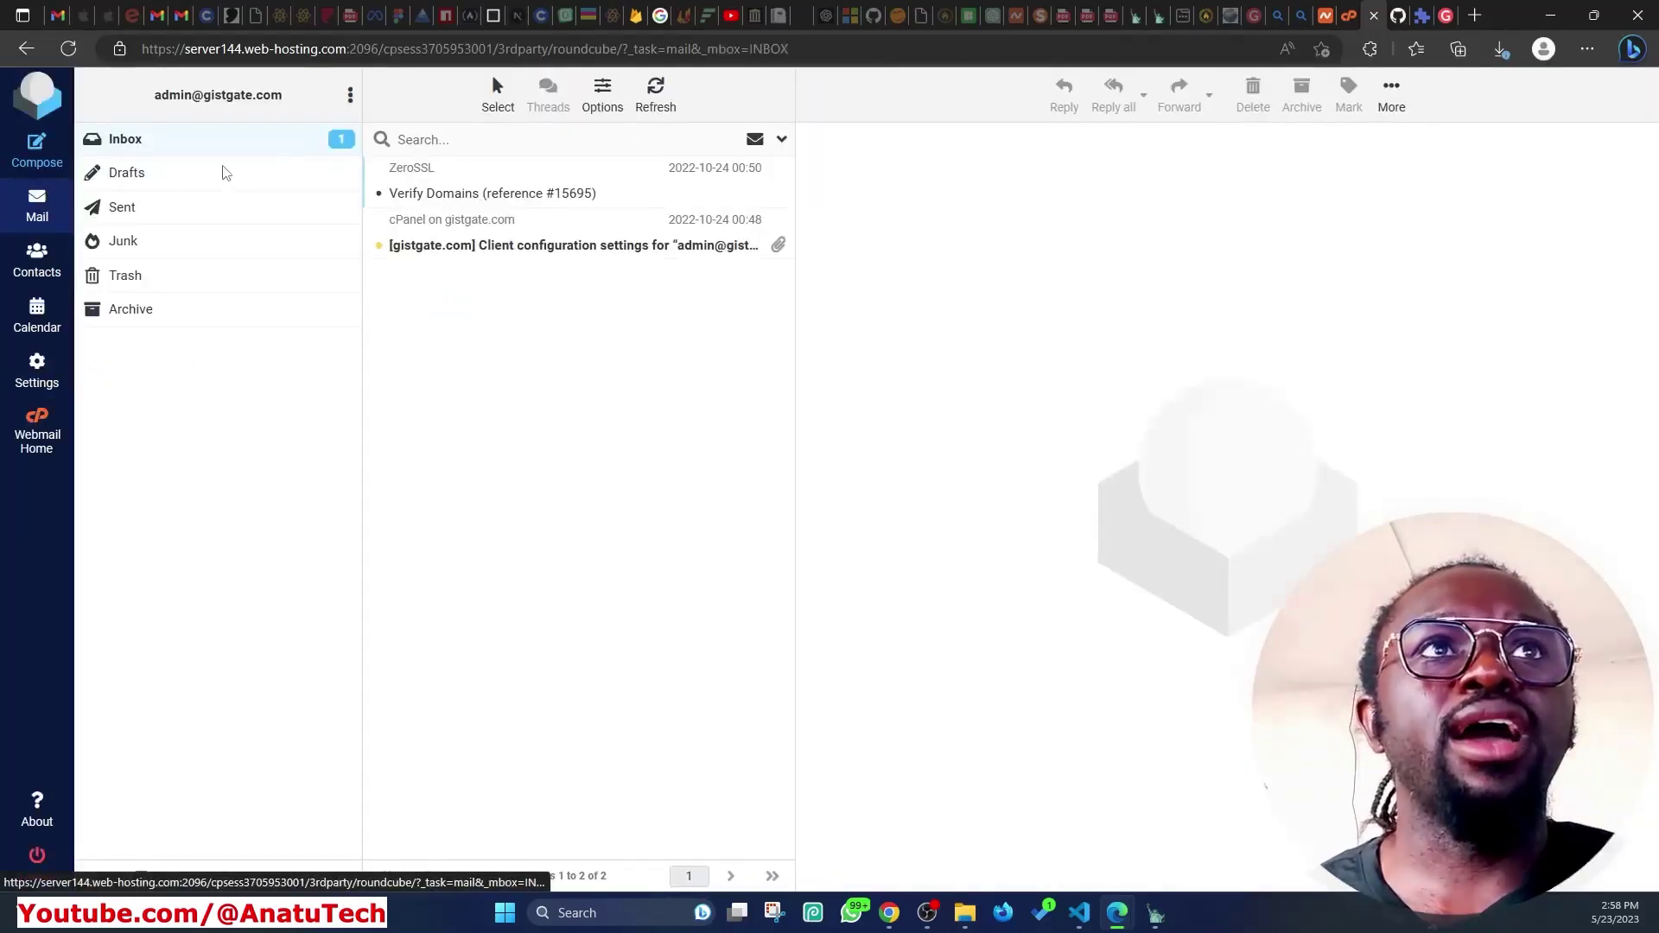
{"action": "left_click", "coordinate": [164, 152]}
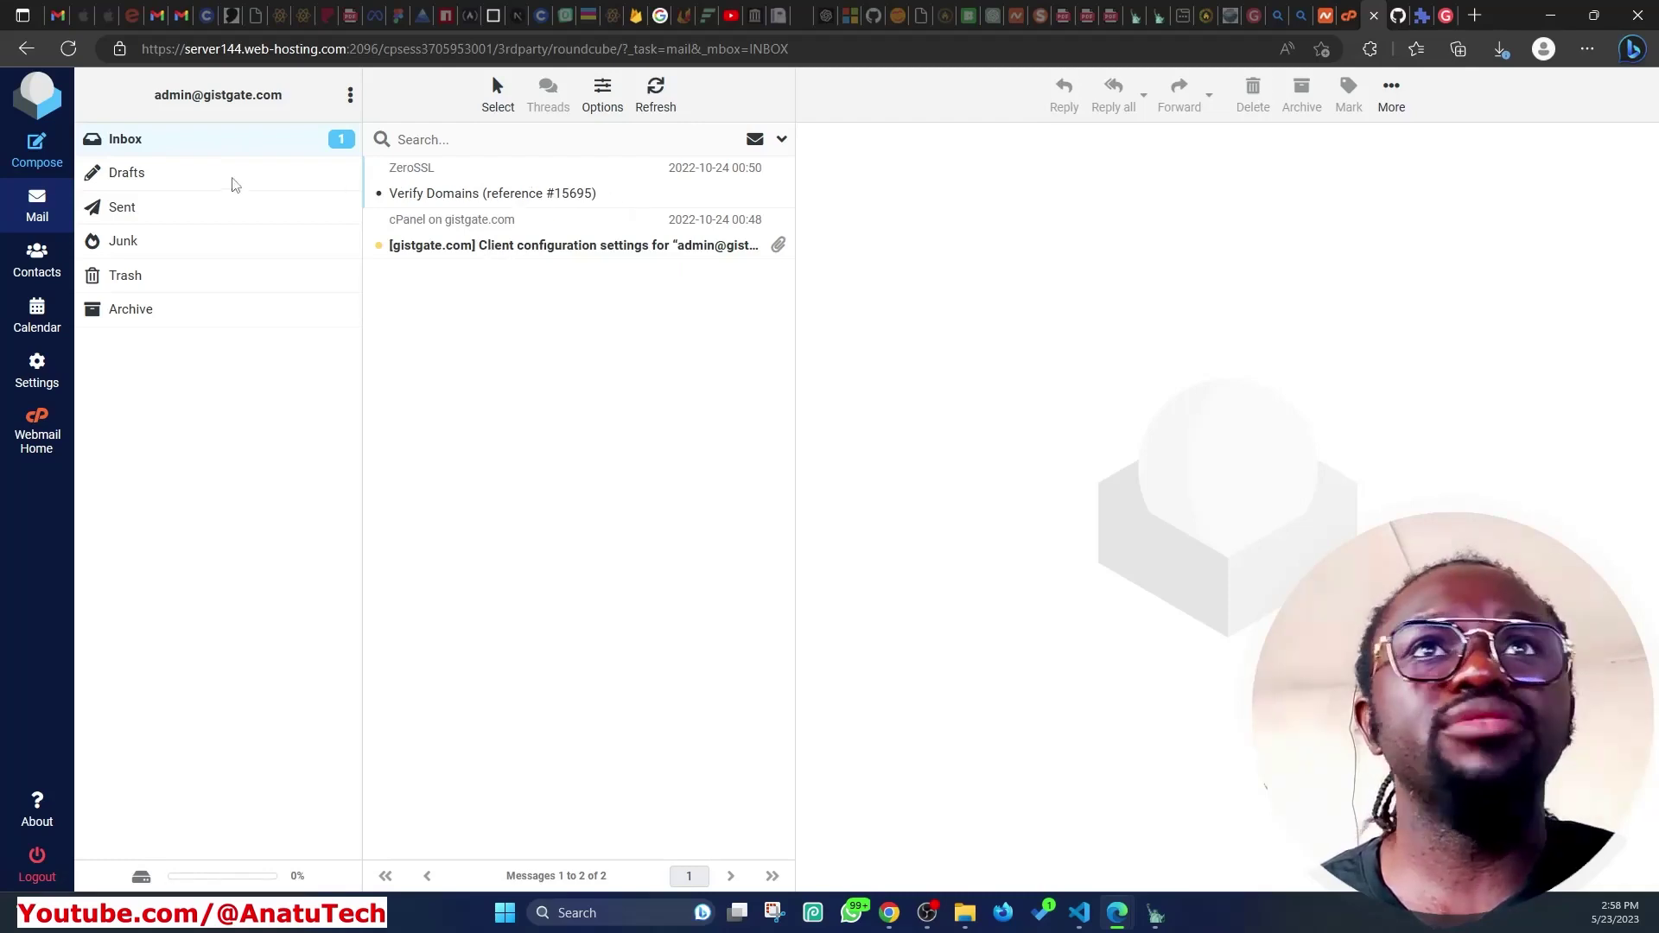
{"action": "left_click", "coordinate": [175, 149]}
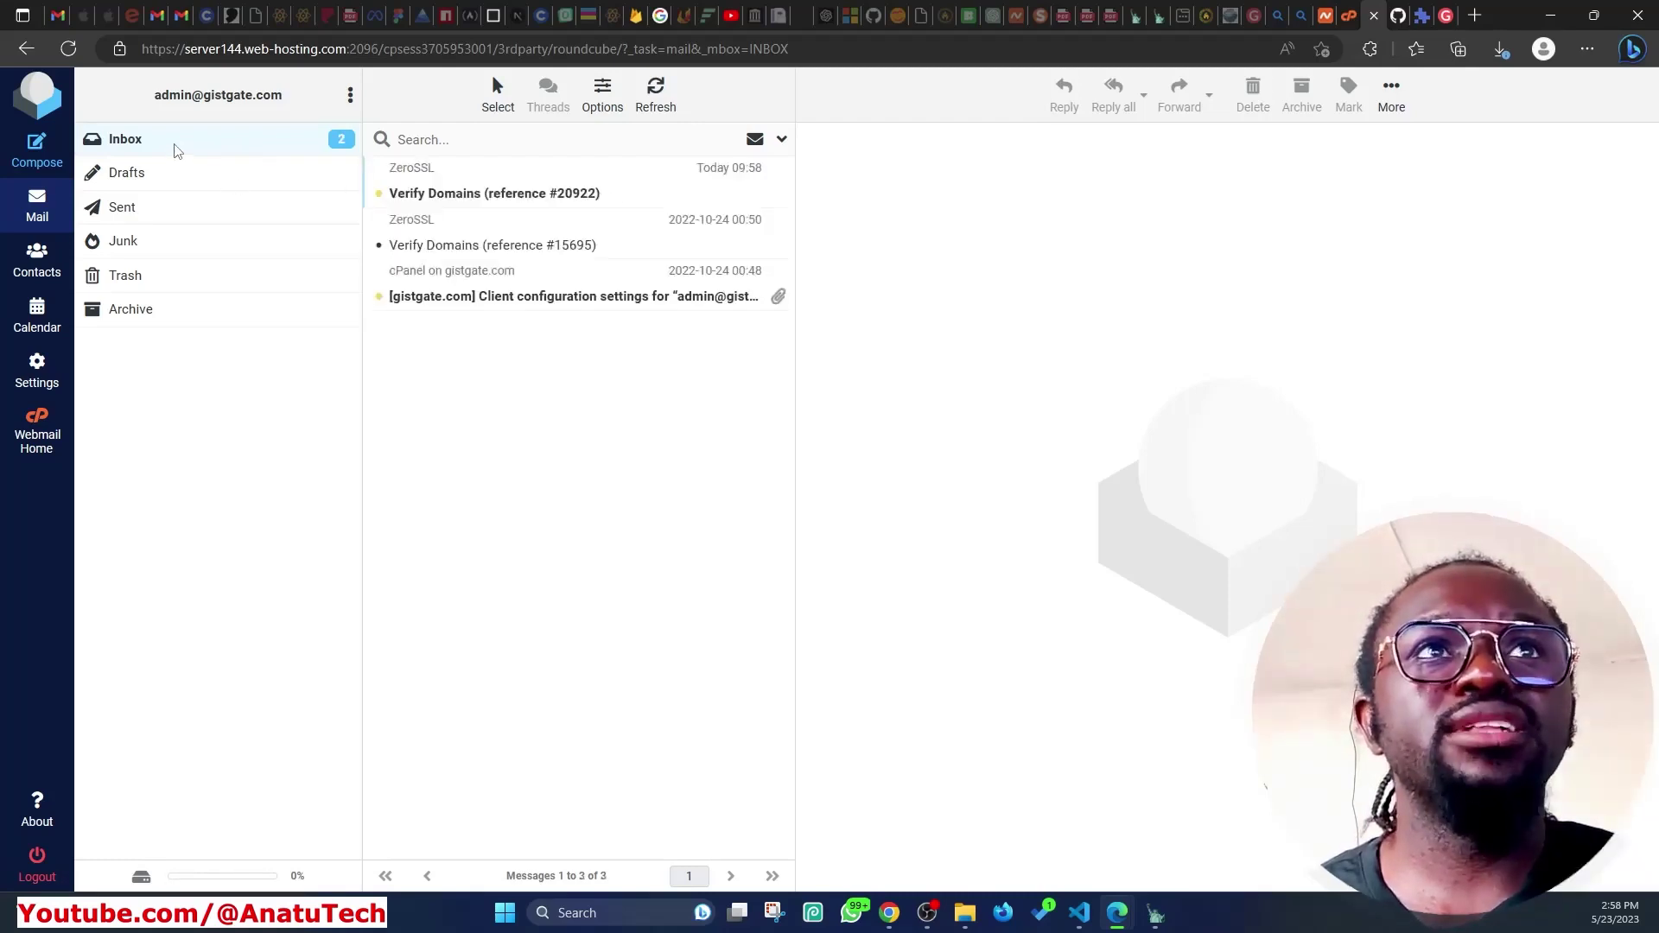
{"action": "left_click", "coordinate": [216, 153]}
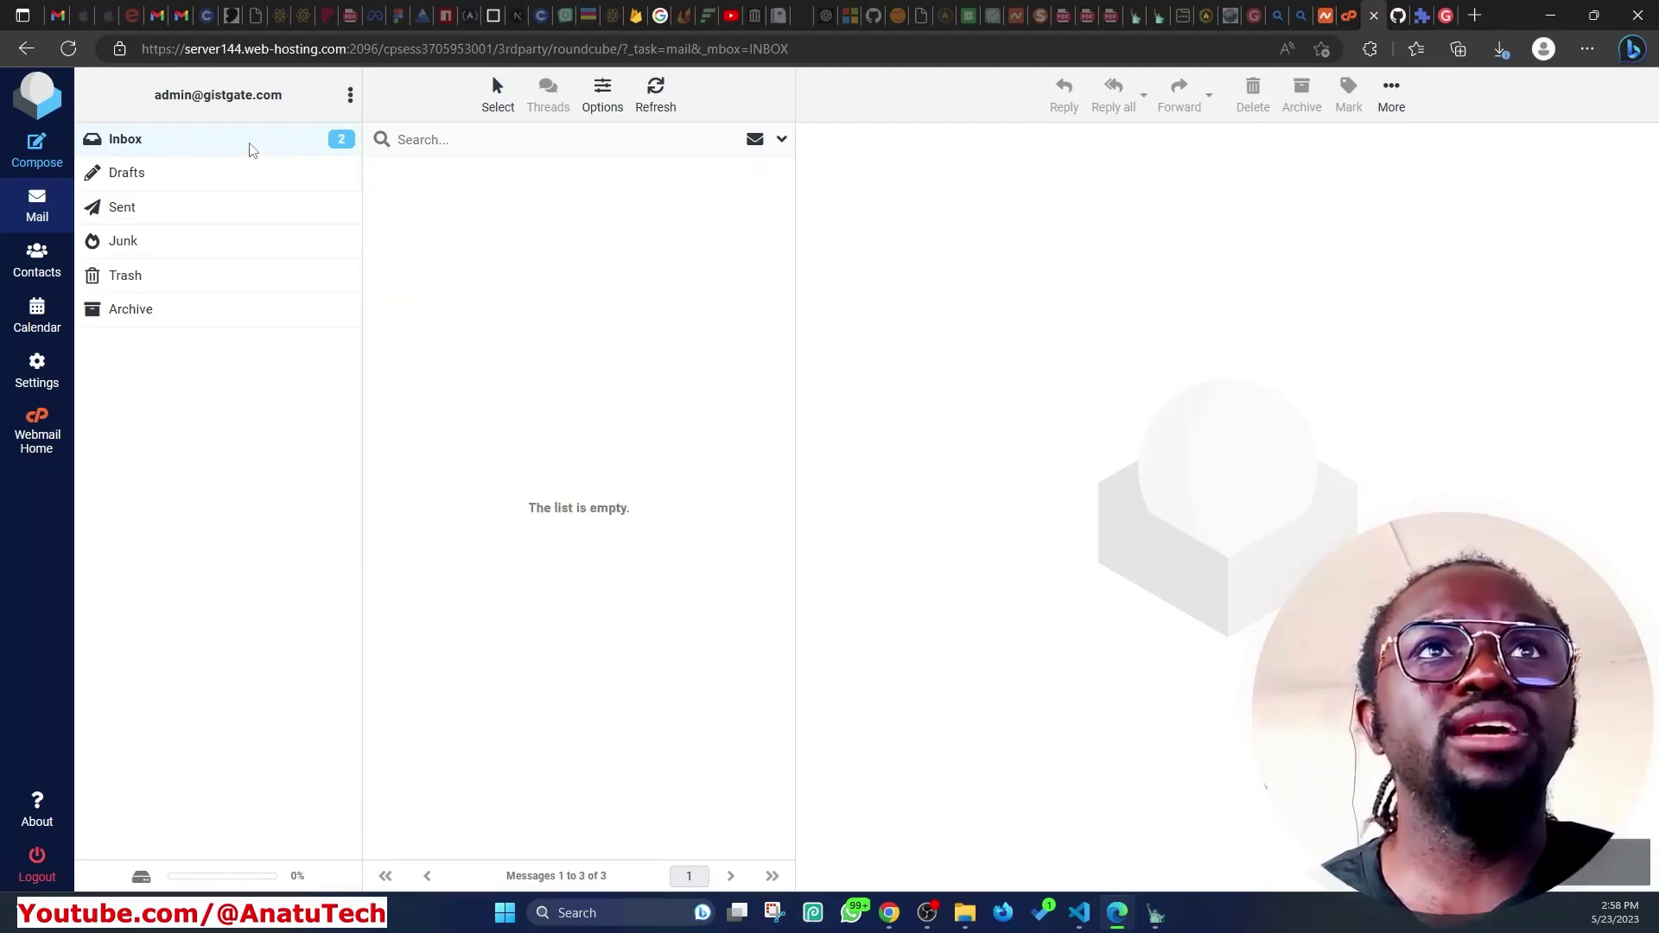
{"action": "left_click", "coordinate": [251, 148]}
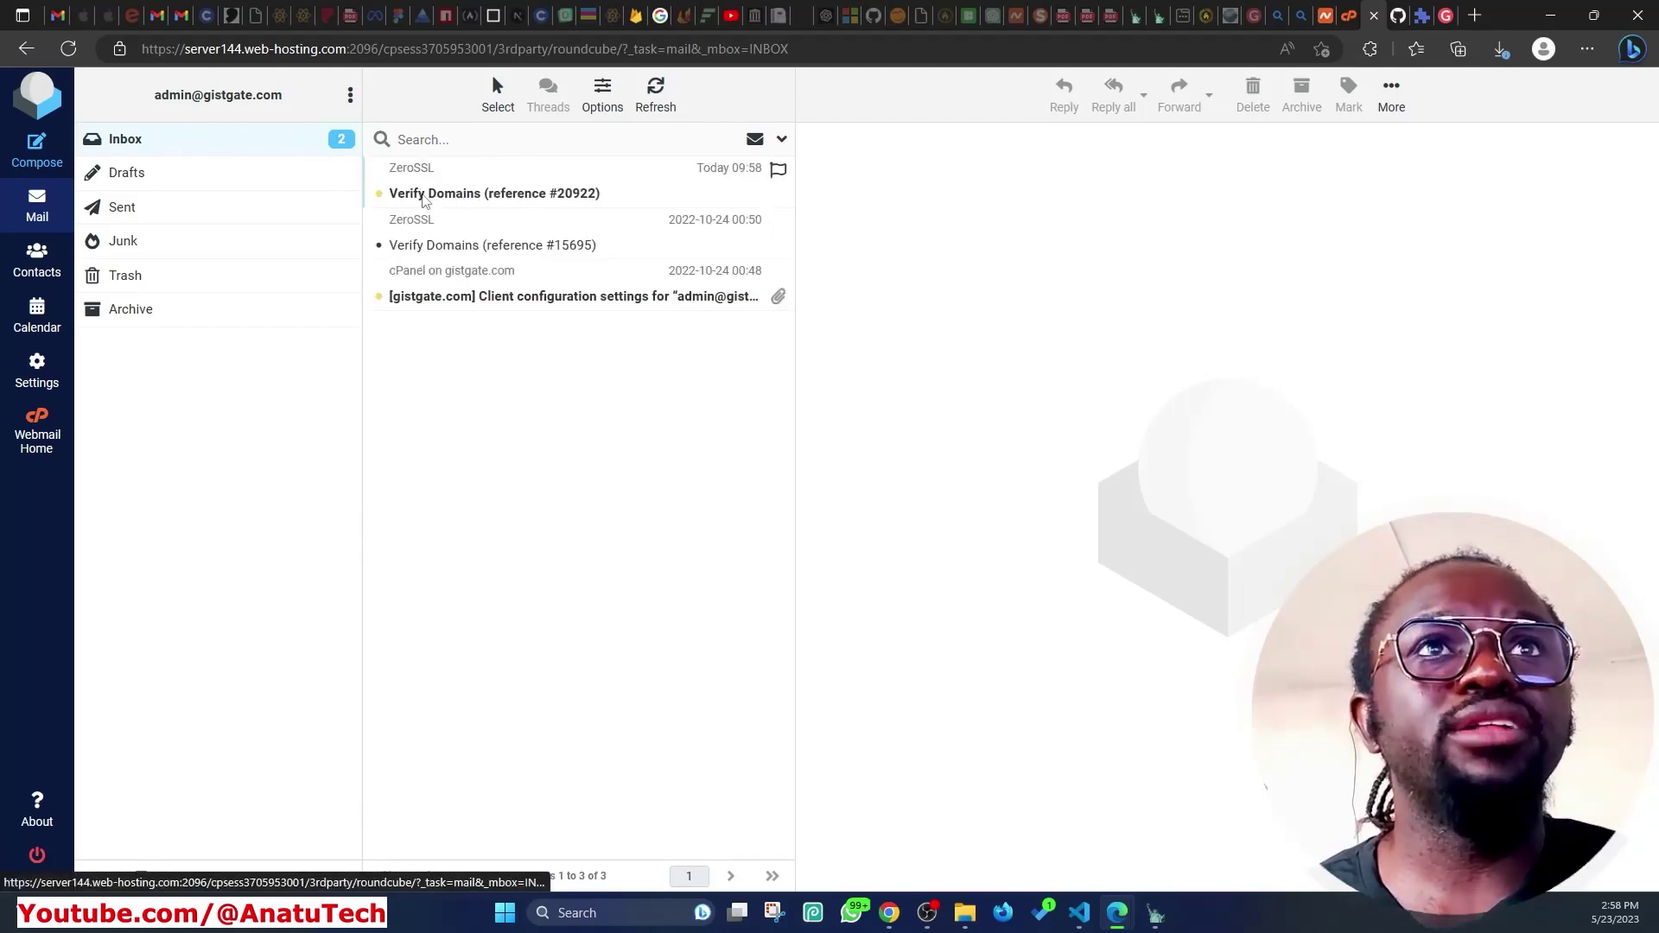
Open the newest ZeroSSL Verify Domains email, copy its verification key, and bring up the linked verification page
{"action": "left_click", "coordinate": [489, 195]}
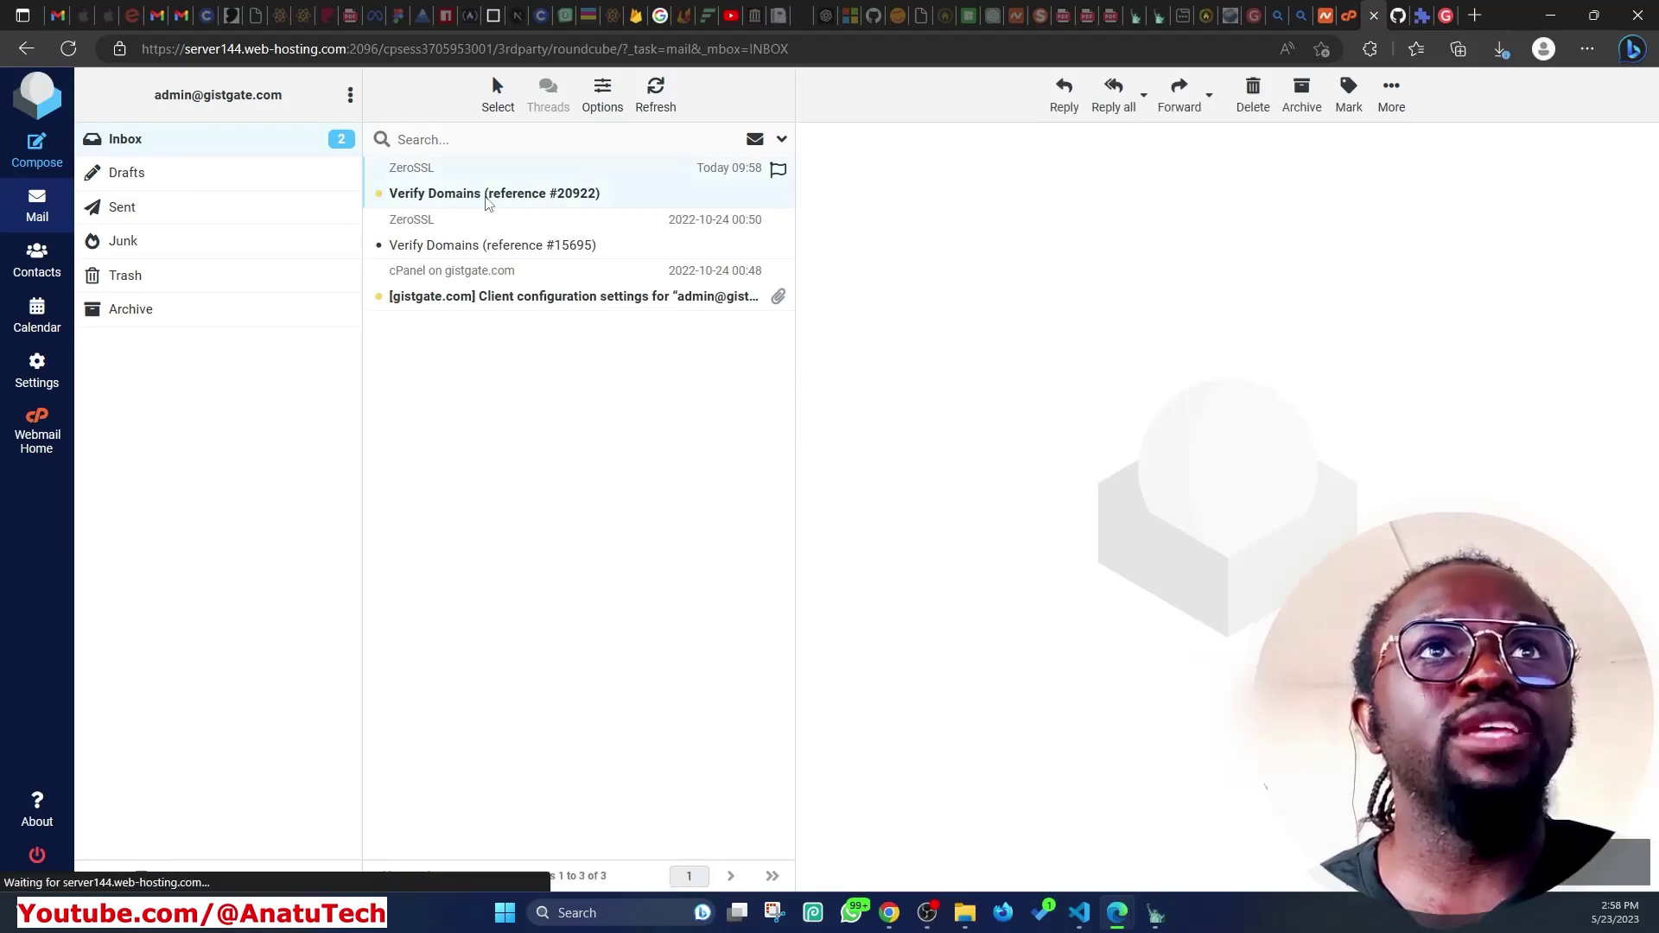
{"action": "scroll", "coordinate": [1047, 456], "scroll_direction": "down", "scroll_amount": 3}
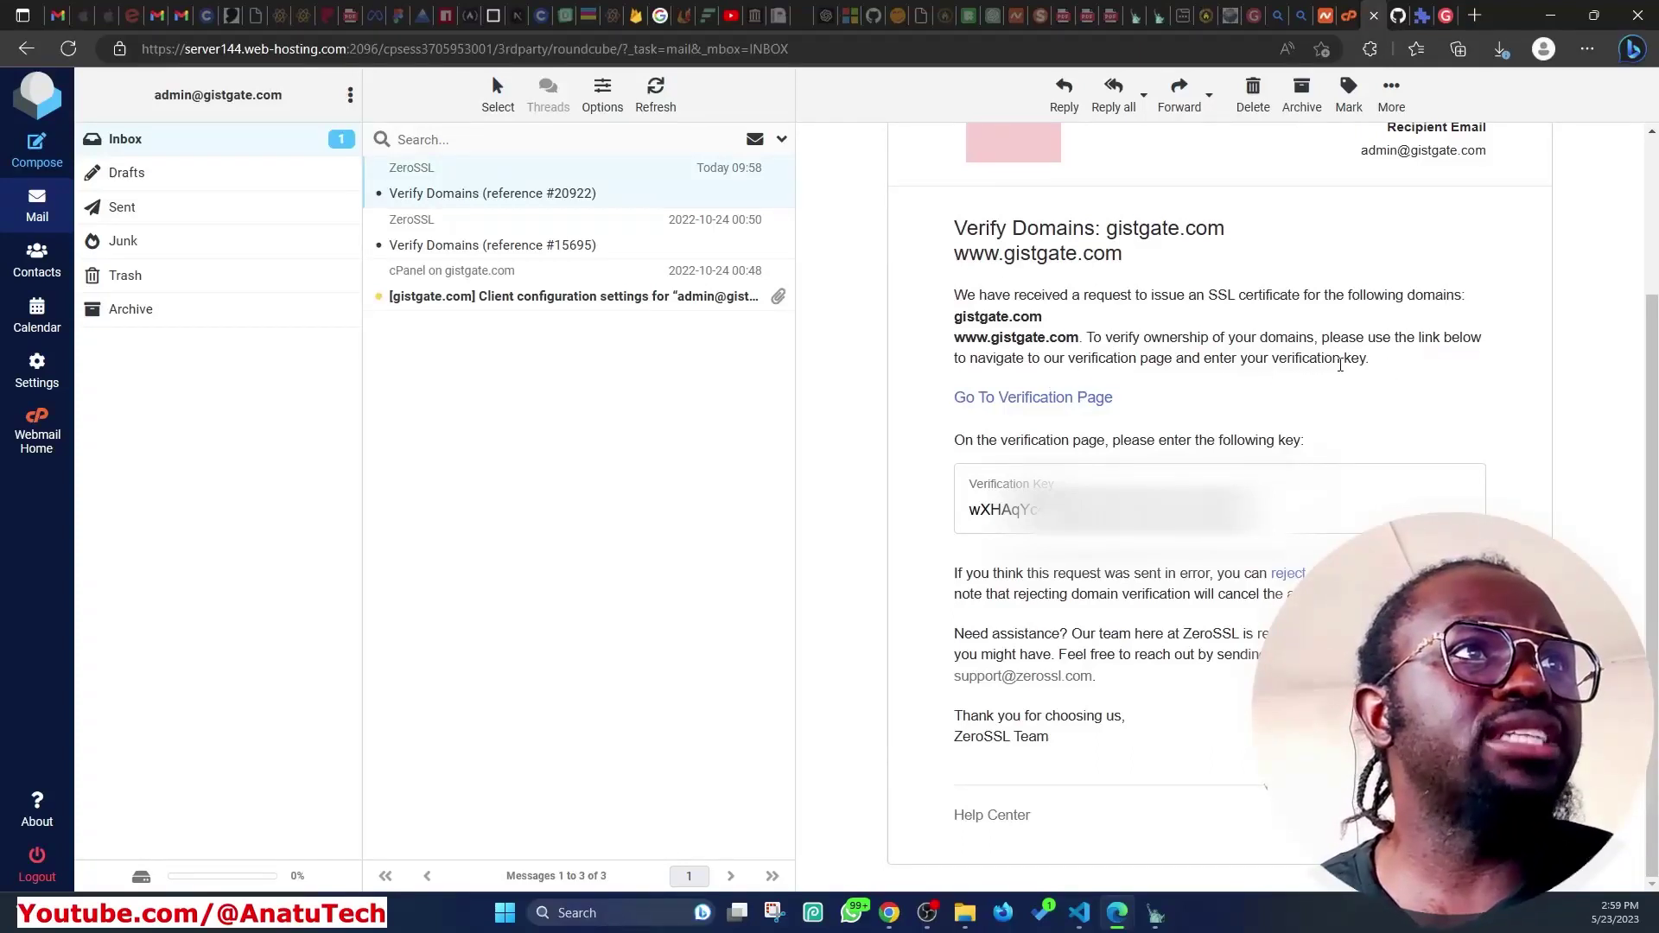
{"action": "right_click", "coordinate": [977, 399]}
{"action": "key", "text": "Escape"}
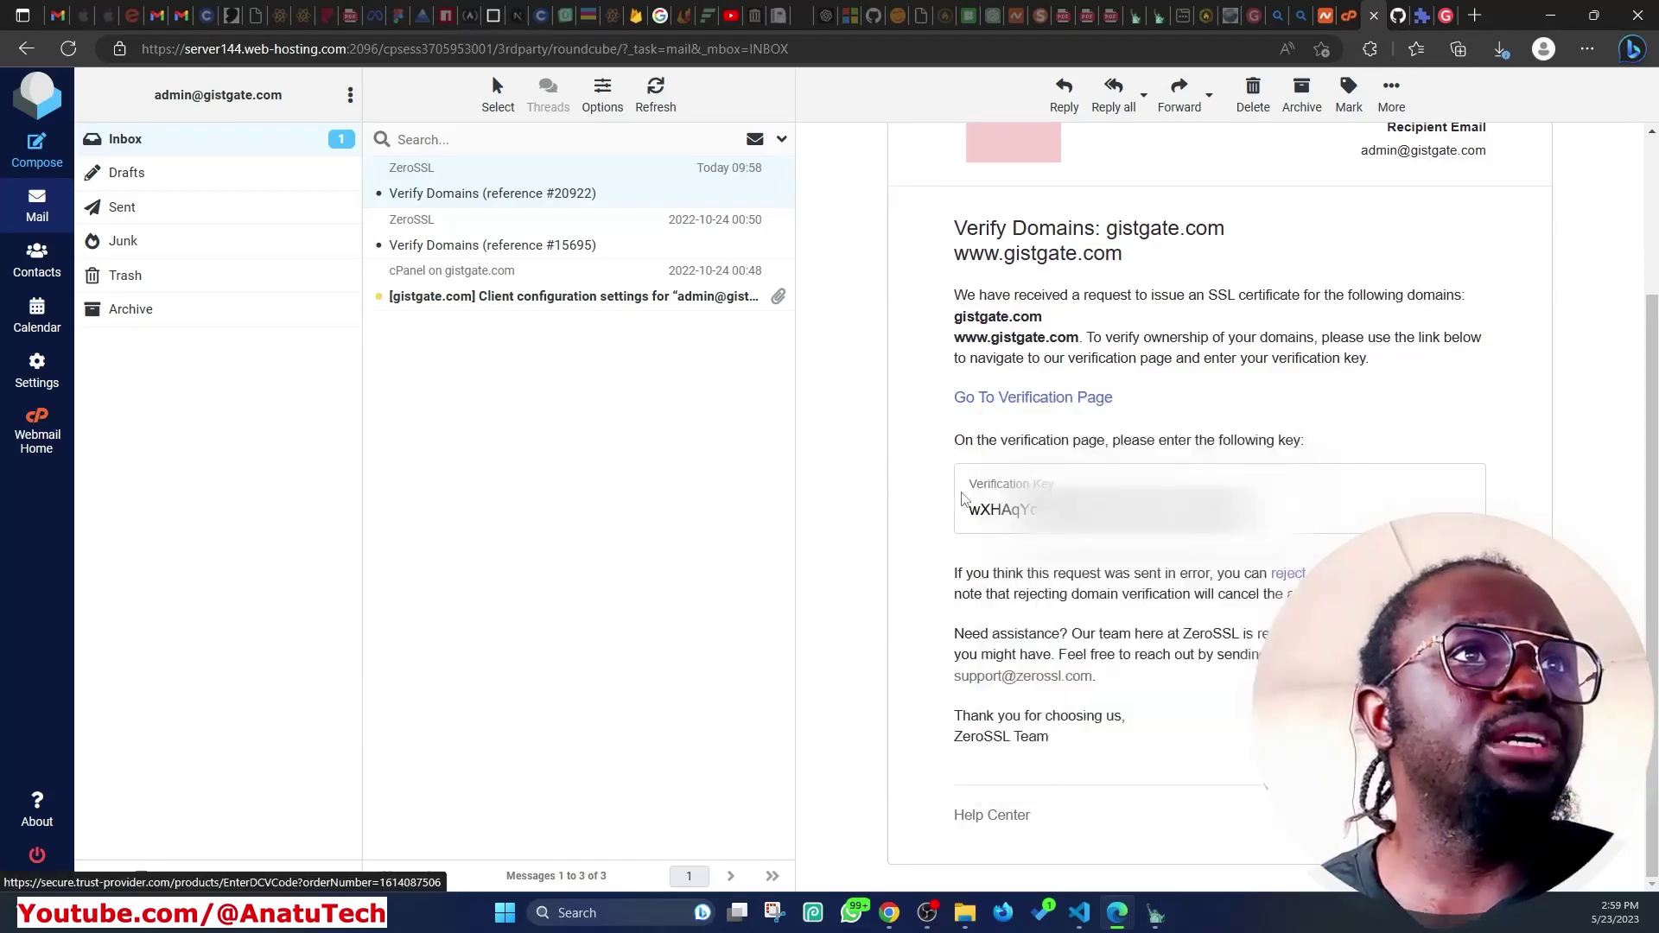
{"action": "double_click", "coordinate": [1004, 509]}
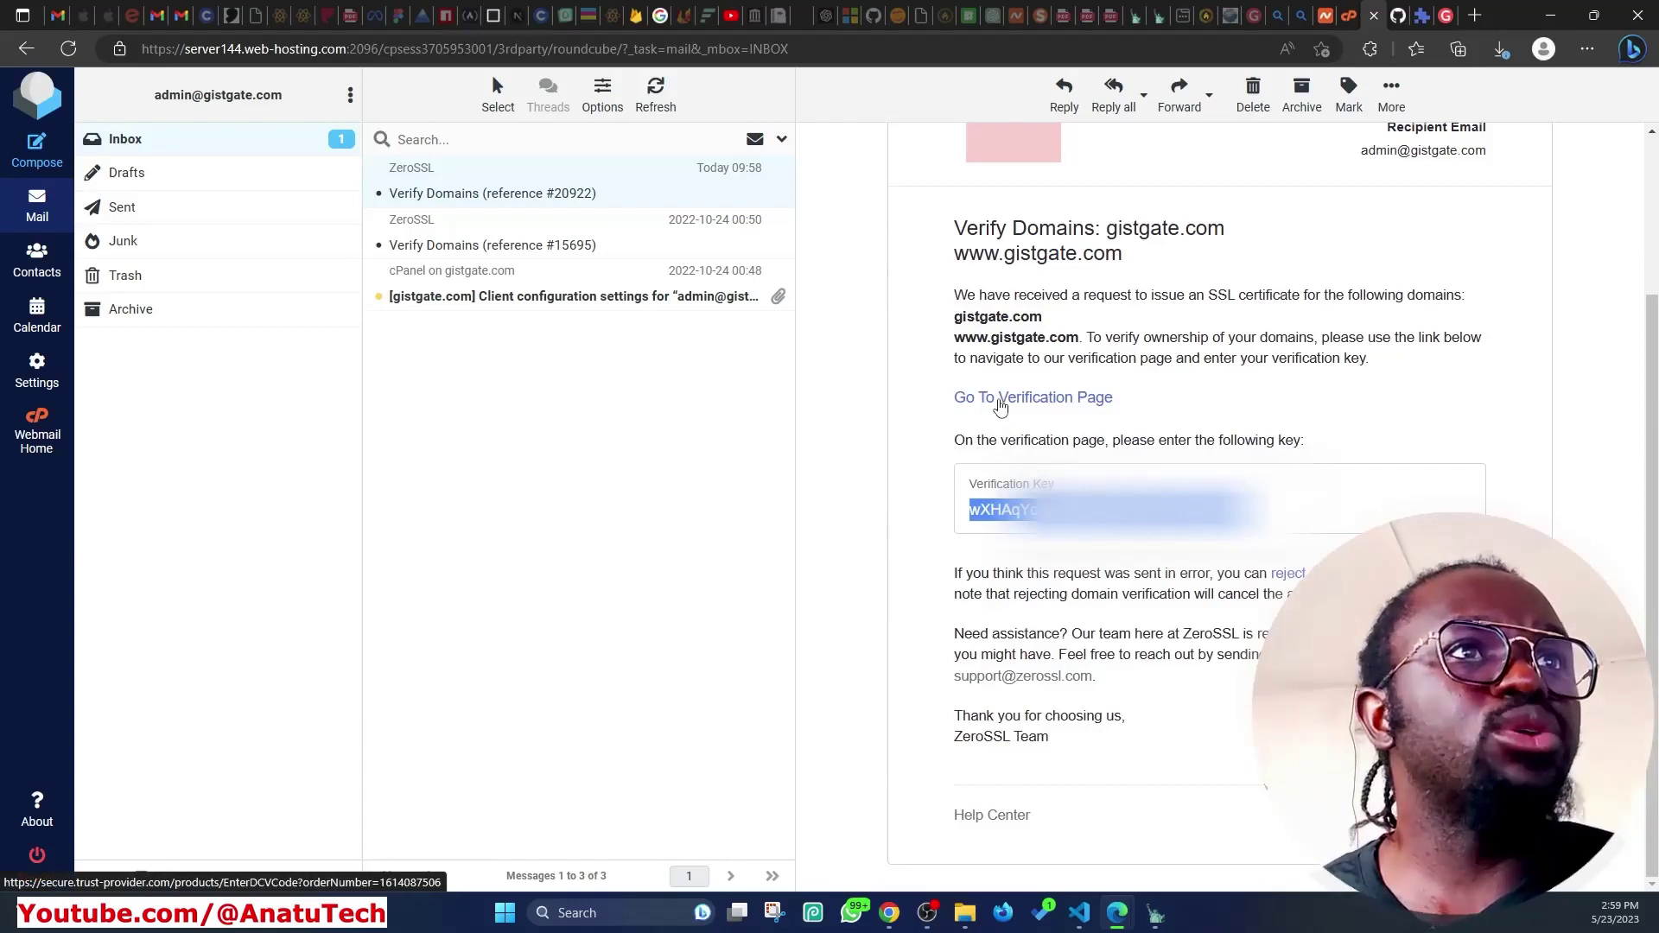
{"action": "middle_click", "coordinate": [1000, 399]}
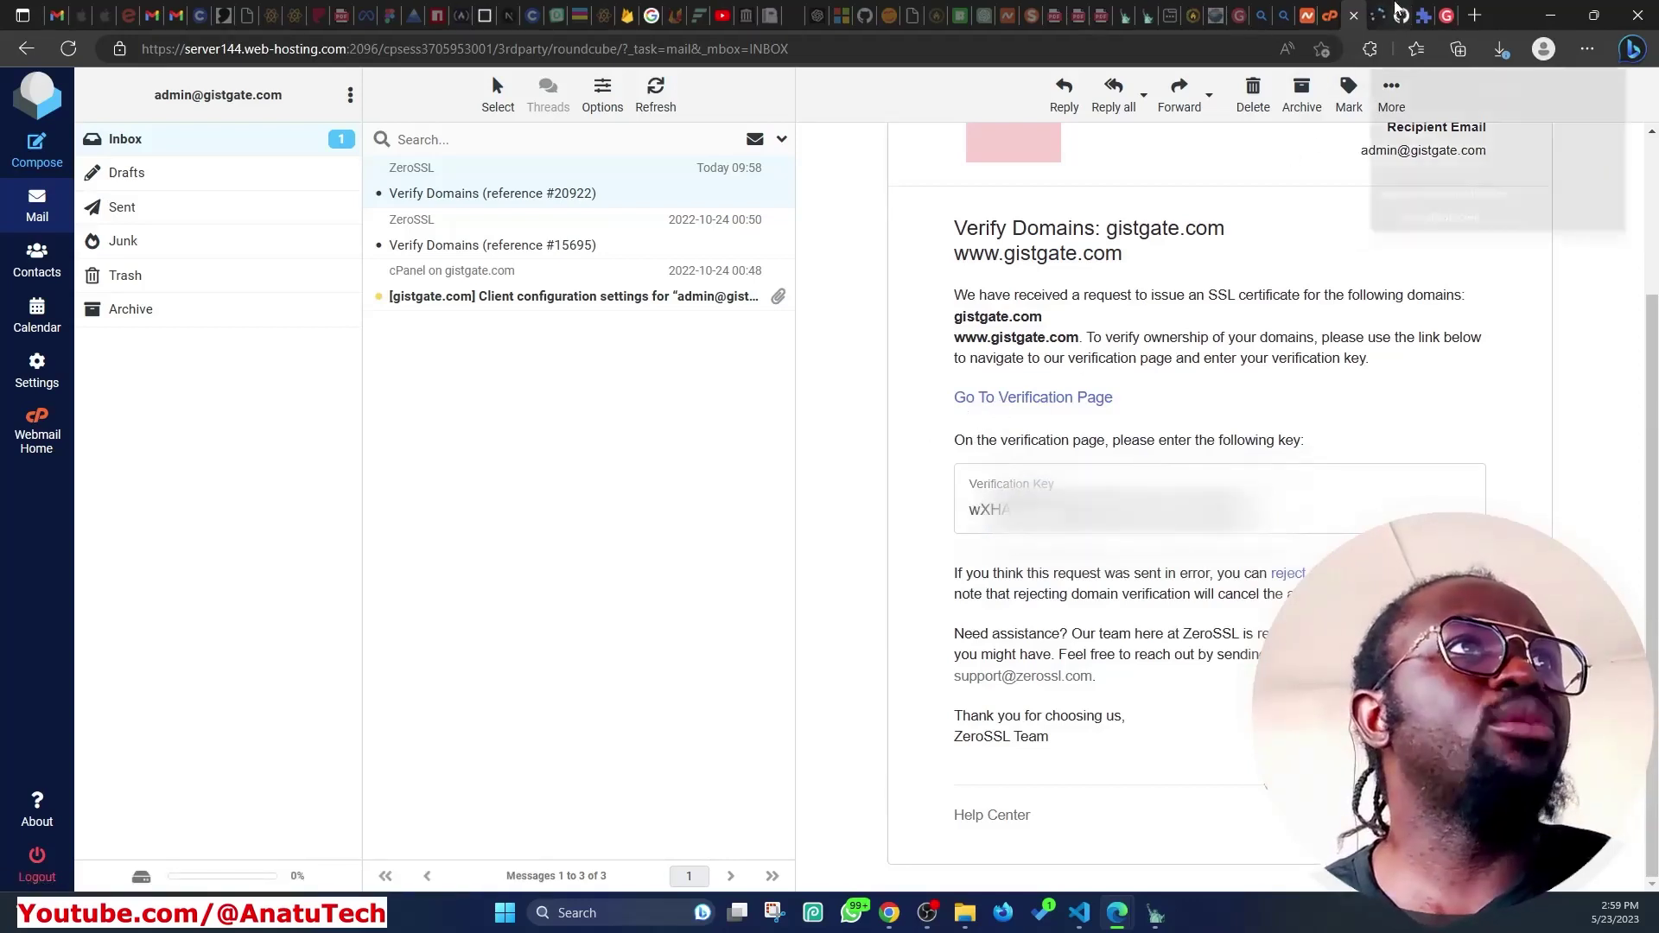
{"action": "left_click", "coordinate": [1393, 12]}
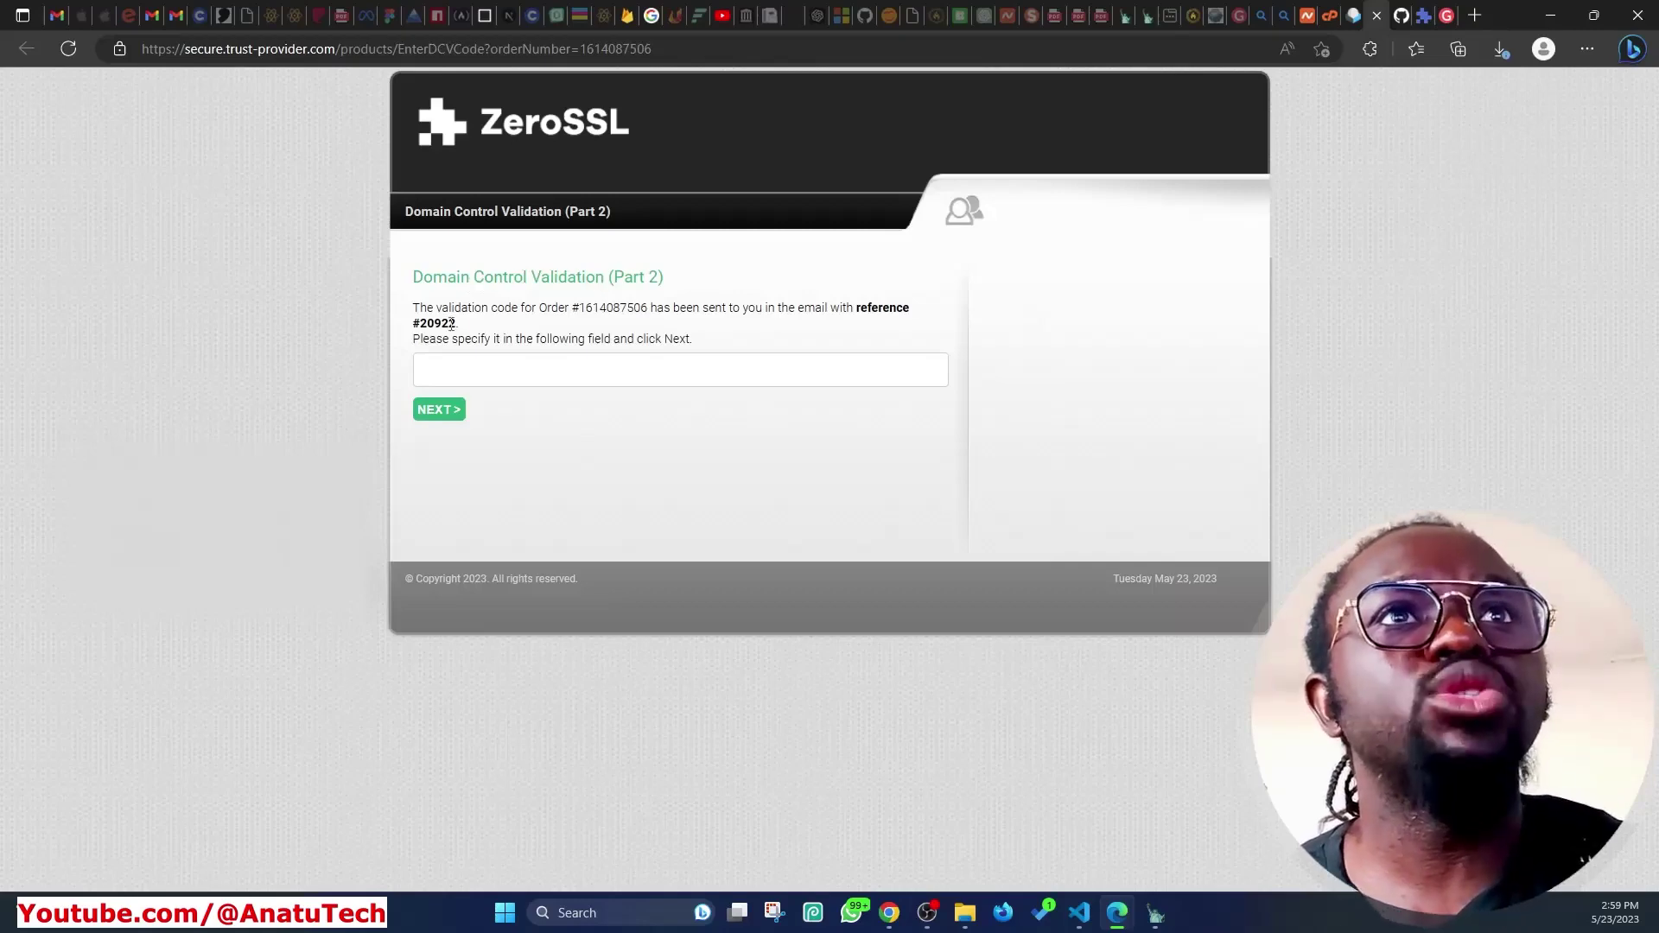
Paste the verification key into the Domain Control Validation field, submit it, and close the validation page
{"action": "left_click", "coordinate": [484, 369]}
{"action": "key", "text": "ctrl+v"}
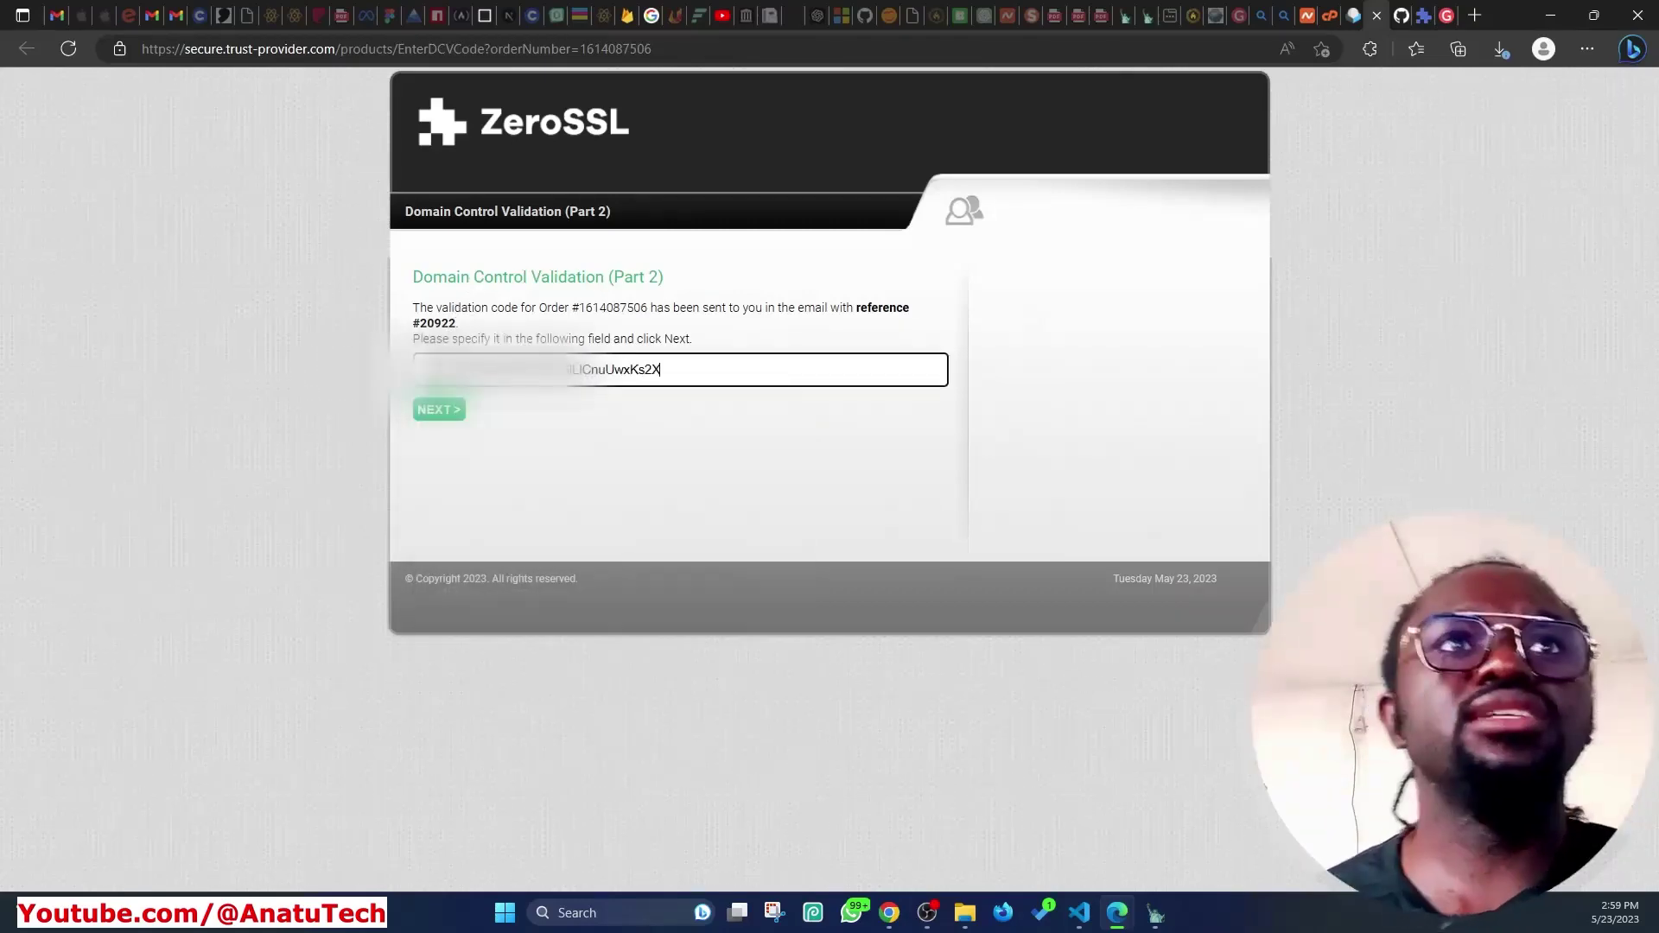
{"action": "left_click", "coordinate": [445, 413]}
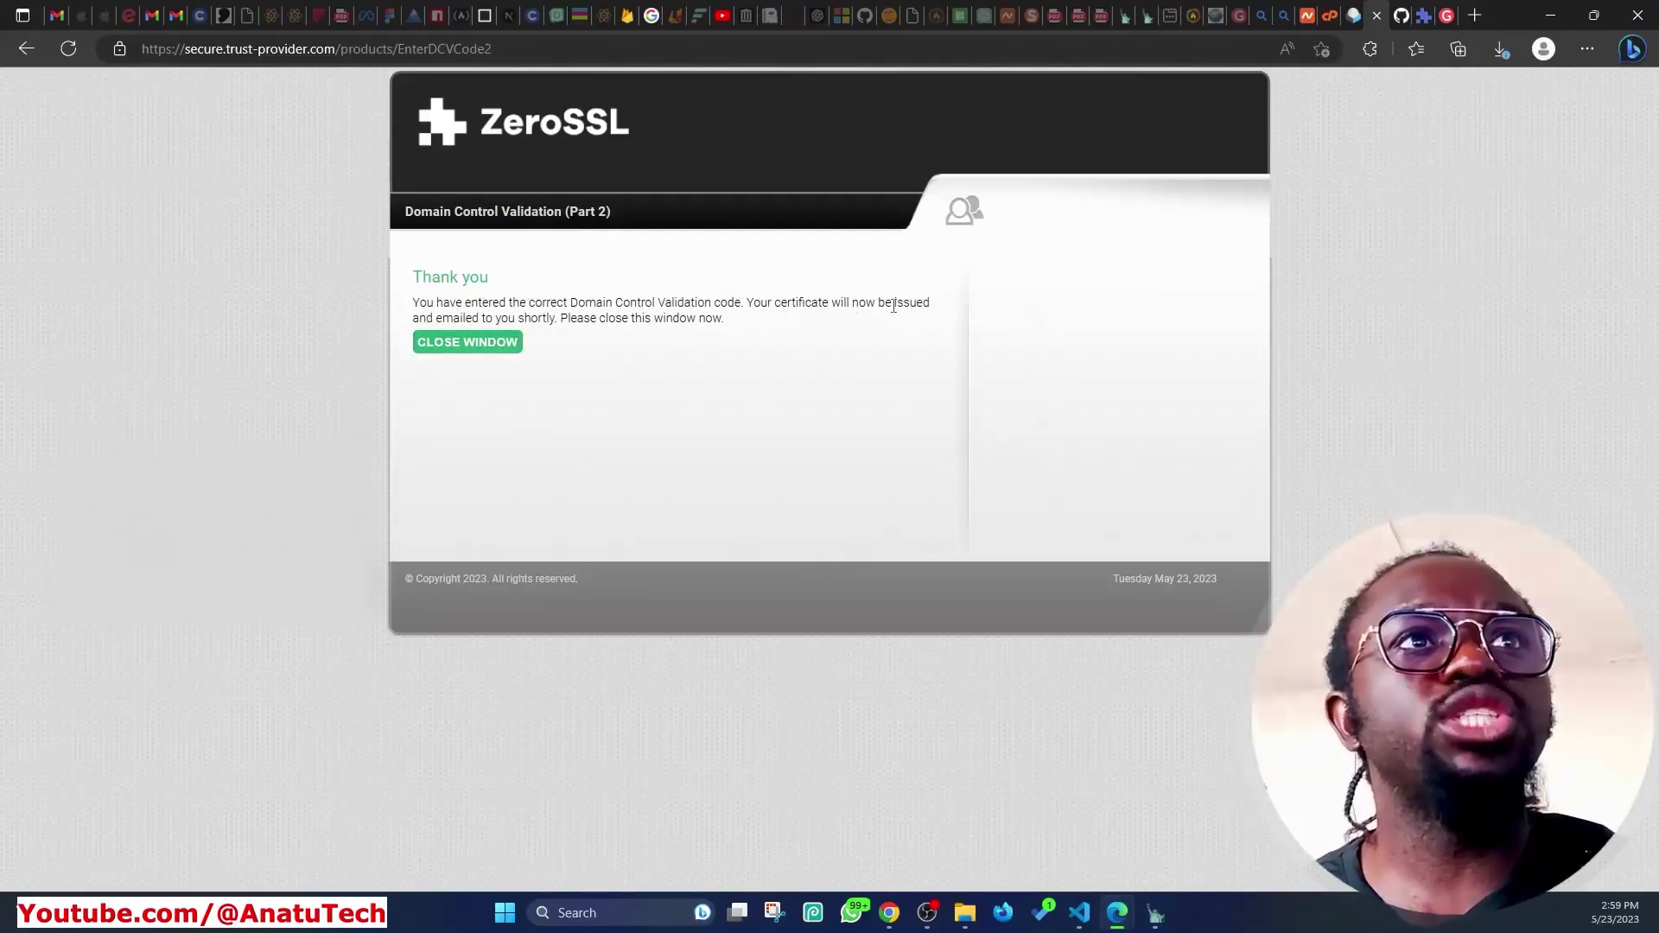
{"action": "left_click", "coordinate": [484, 342]}
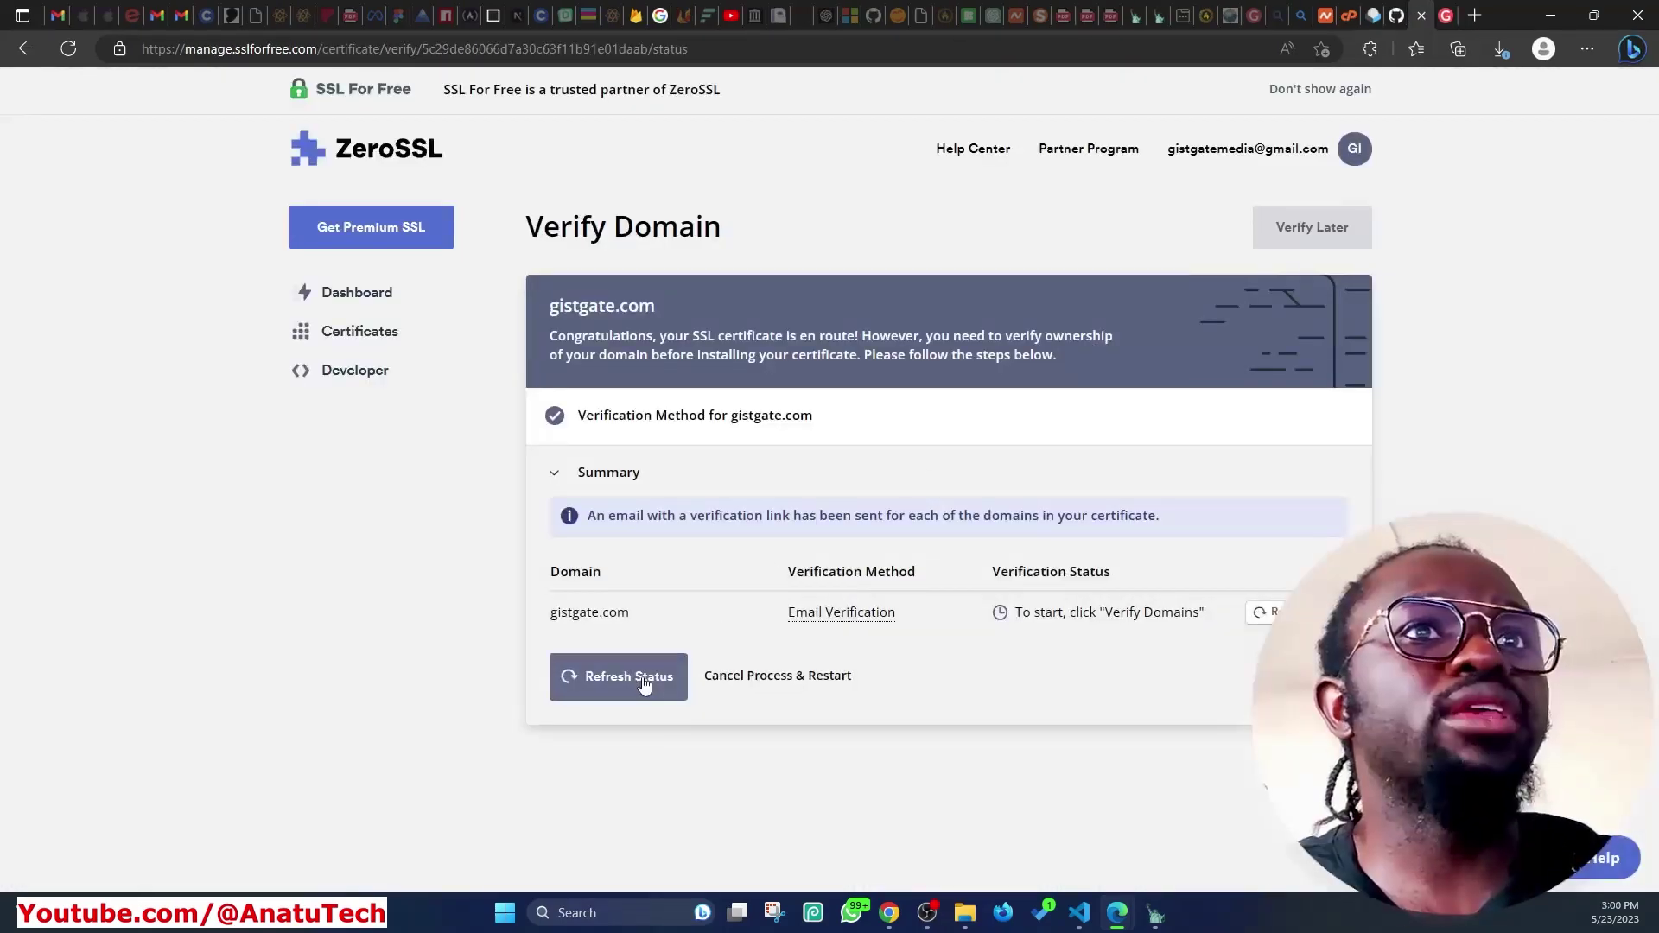
Refresh the verification status of gistgate.com in ZeroSSL and continue to the certificate installation
{"action": "left_click", "coordinate": [604, 684]}
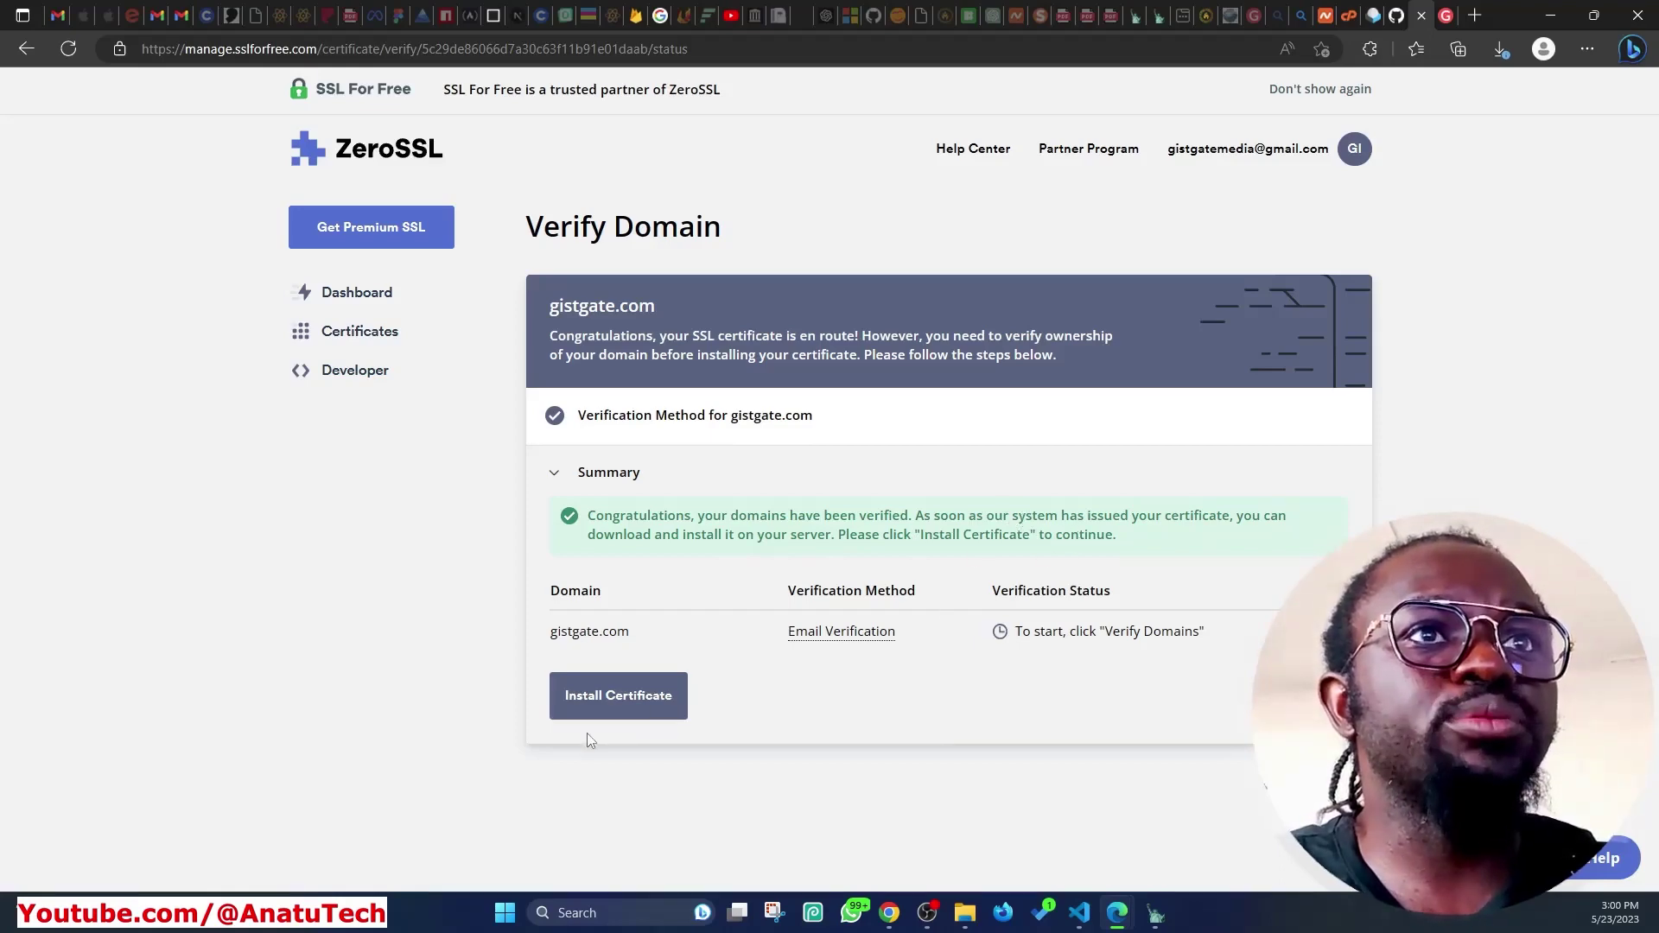
{"action": "left_click", "coordinate": [617, 706]}
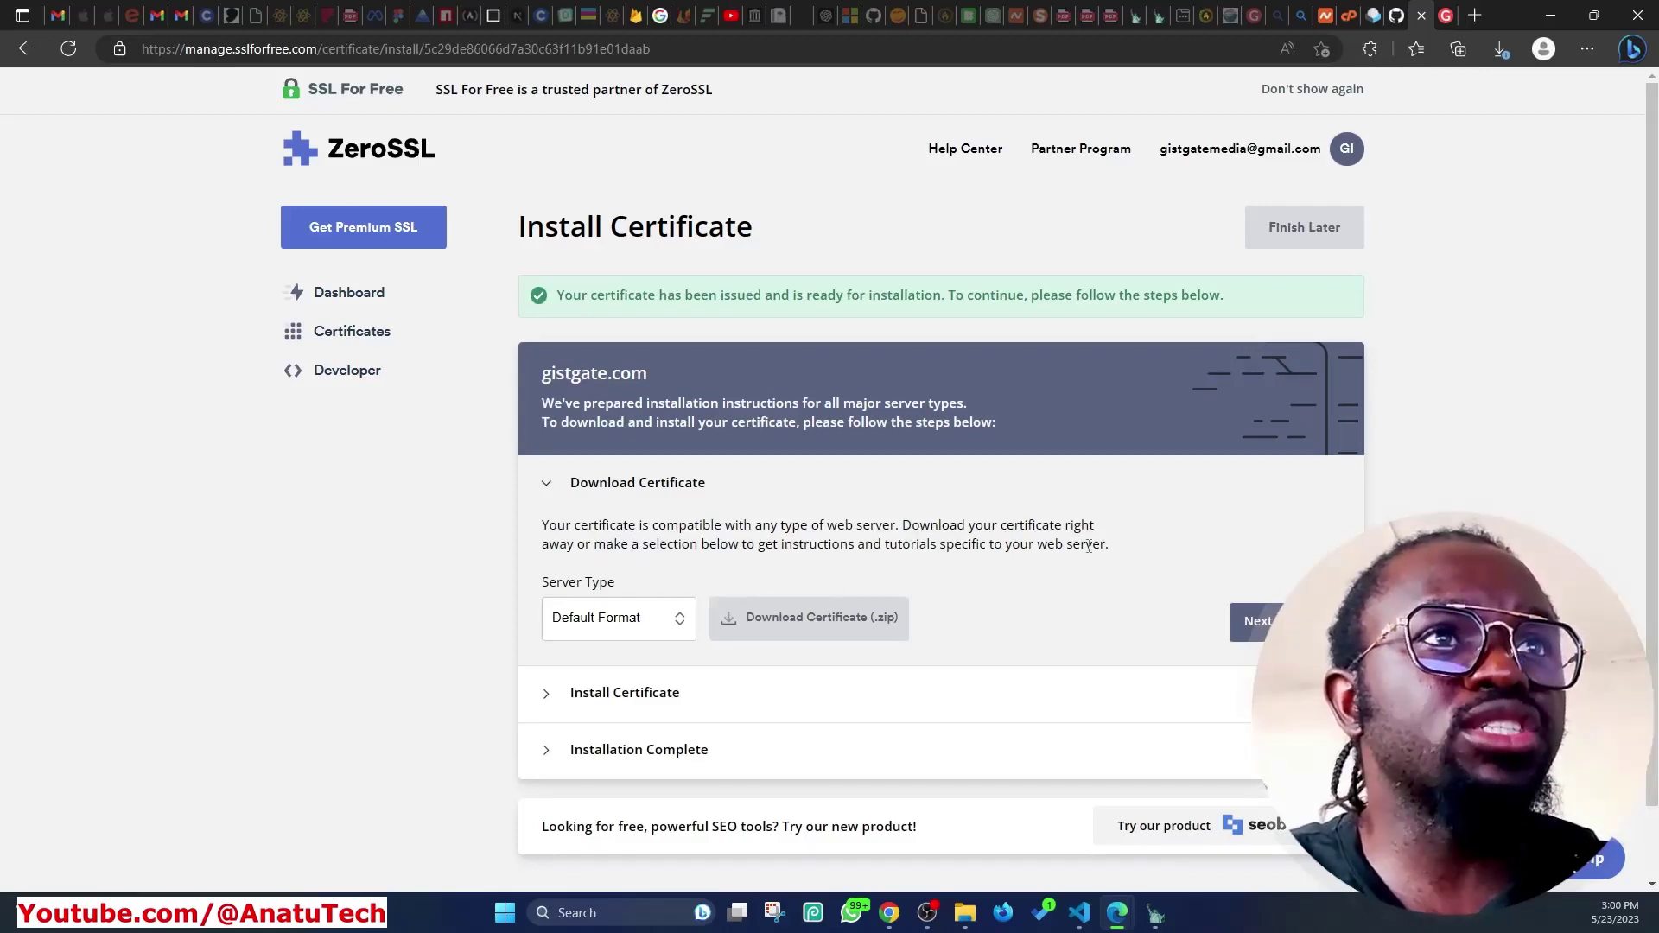
Download the gistgate.com certificate ZIP with the server type kept at Default Format
{"action": "scroll", "coordinate": [1103, 550], "scroll_direction": "down", "scroll_amount": 1}
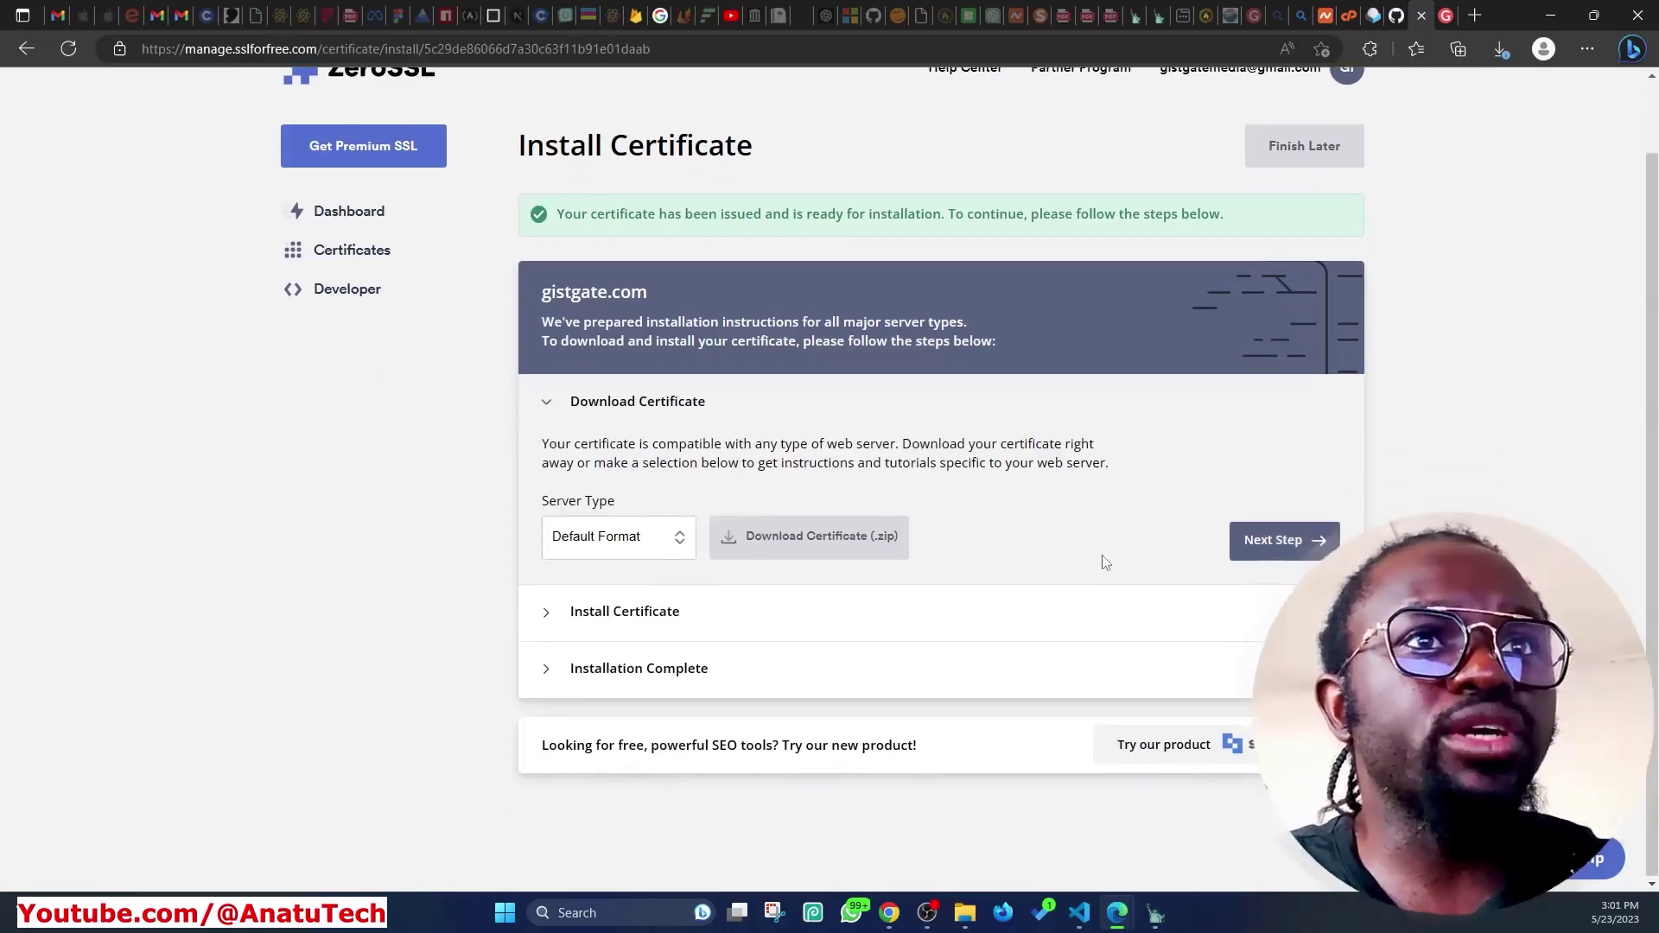
{"action": "left_click", "coordinate": [663, 539]}
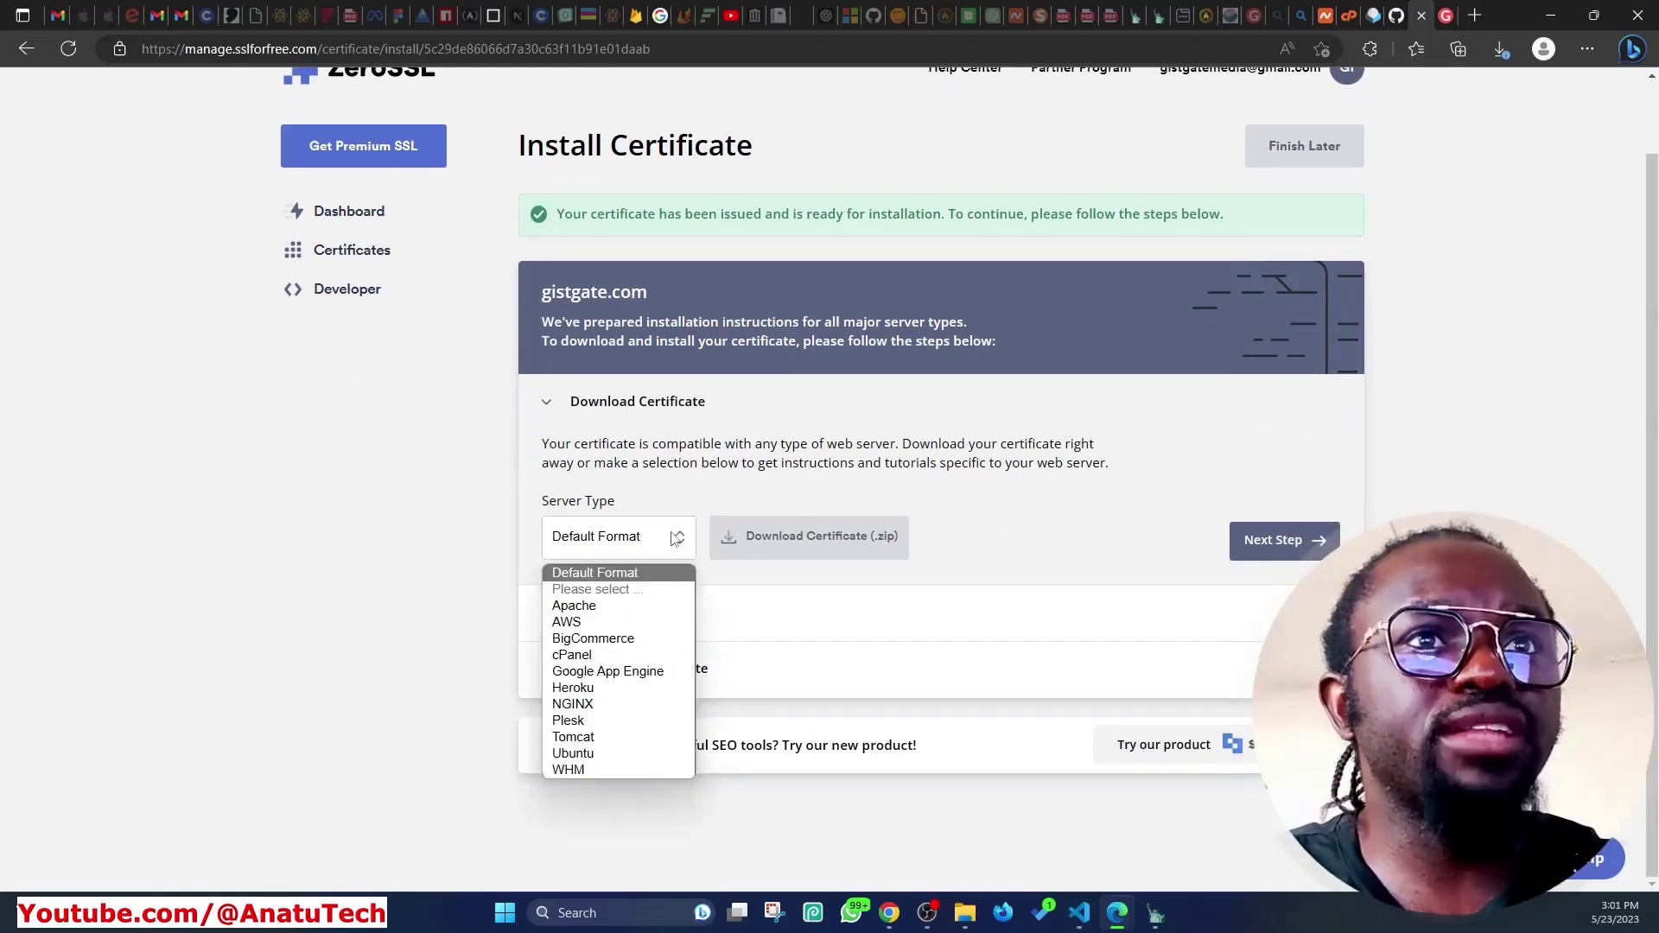
{"action": "left_click", "coordinate": [841, 552]}
{"action": "left_click", "coordinate": [841, 551]}
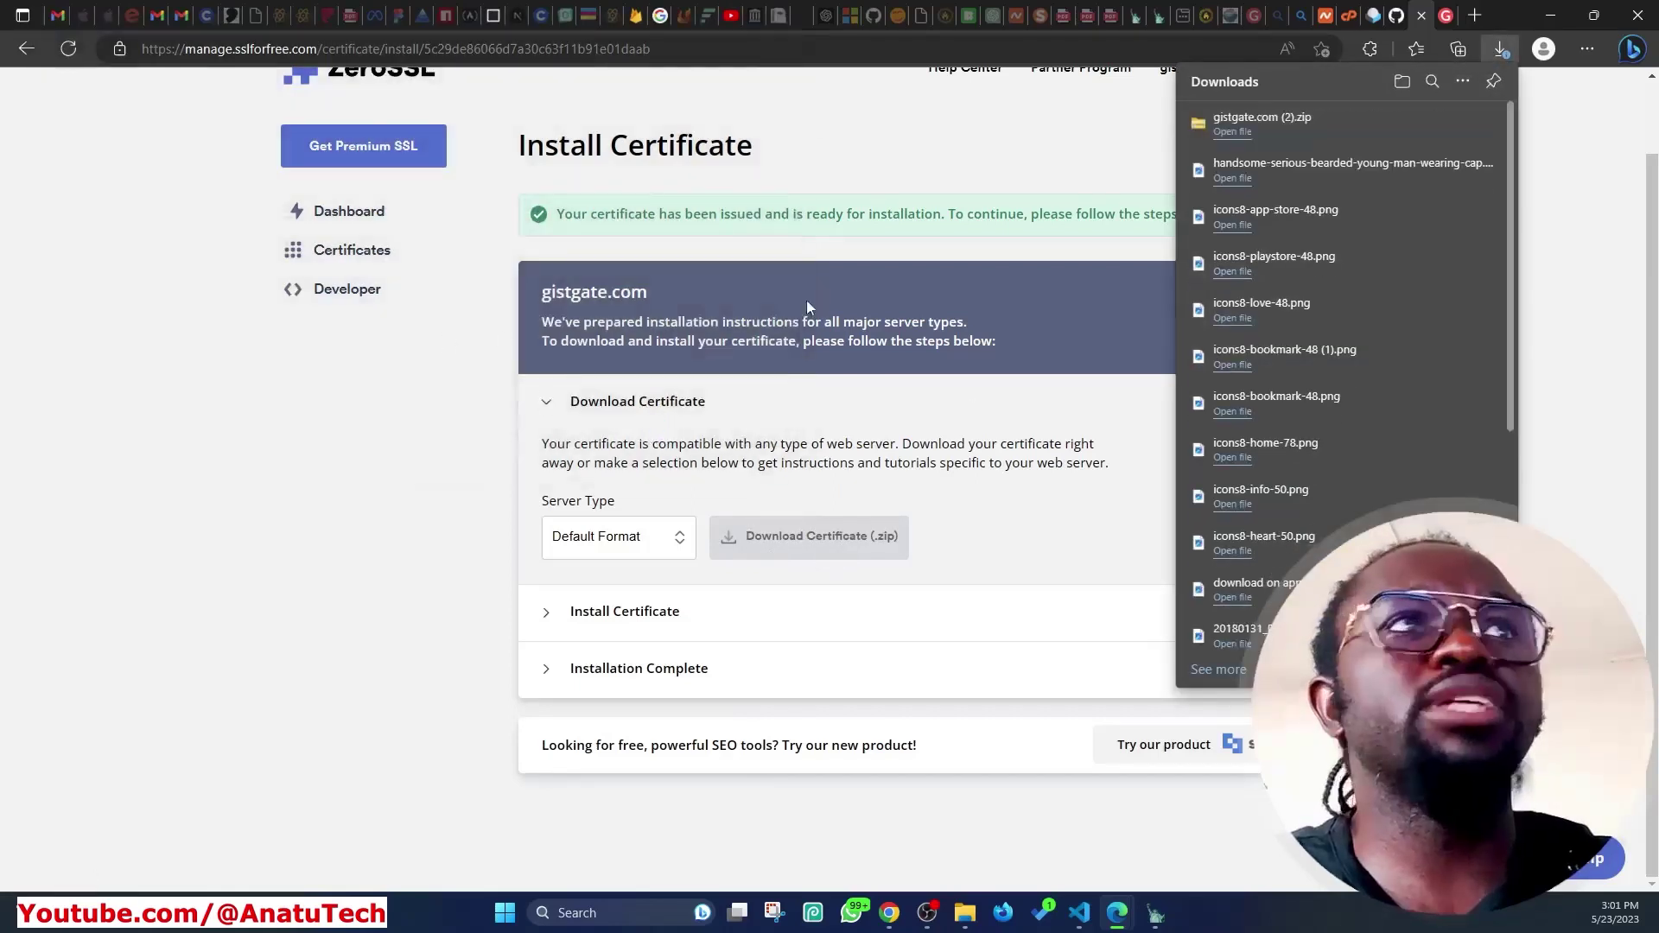
Open gistgate.com (2).zip, extract its certificate files to the proposed Downloads folder, and clear both folder windows off the screen
{"action": "left_click", "coordinate": [1232, 132]}
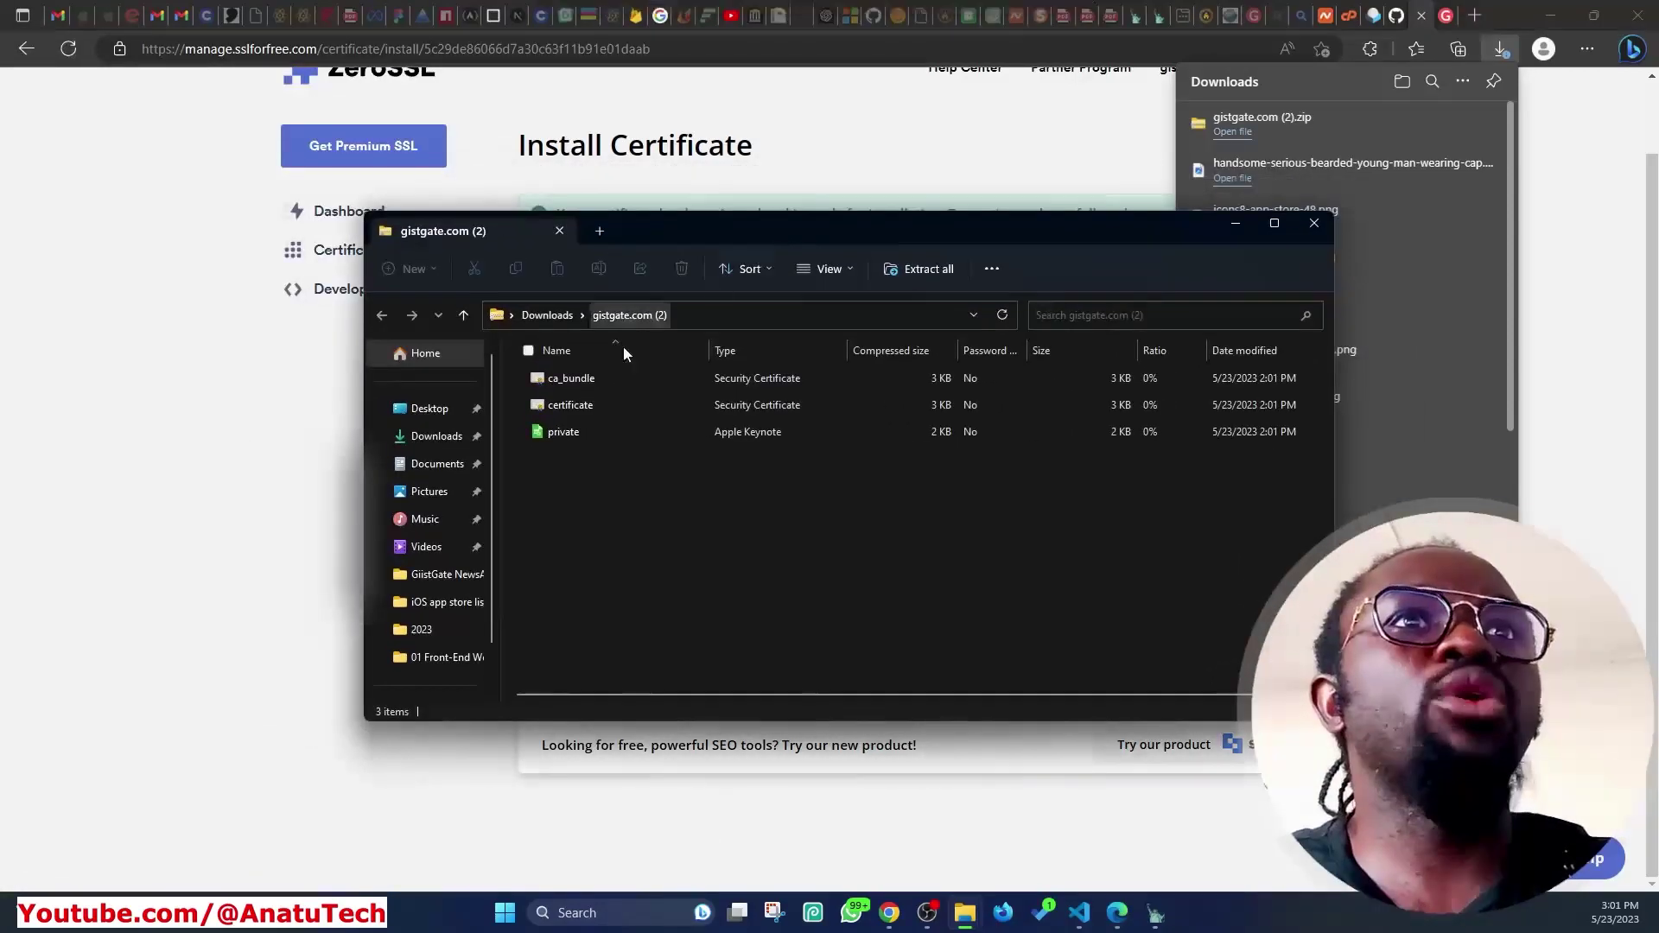
{"action": "left_click", "coordinate": [923, 268]}
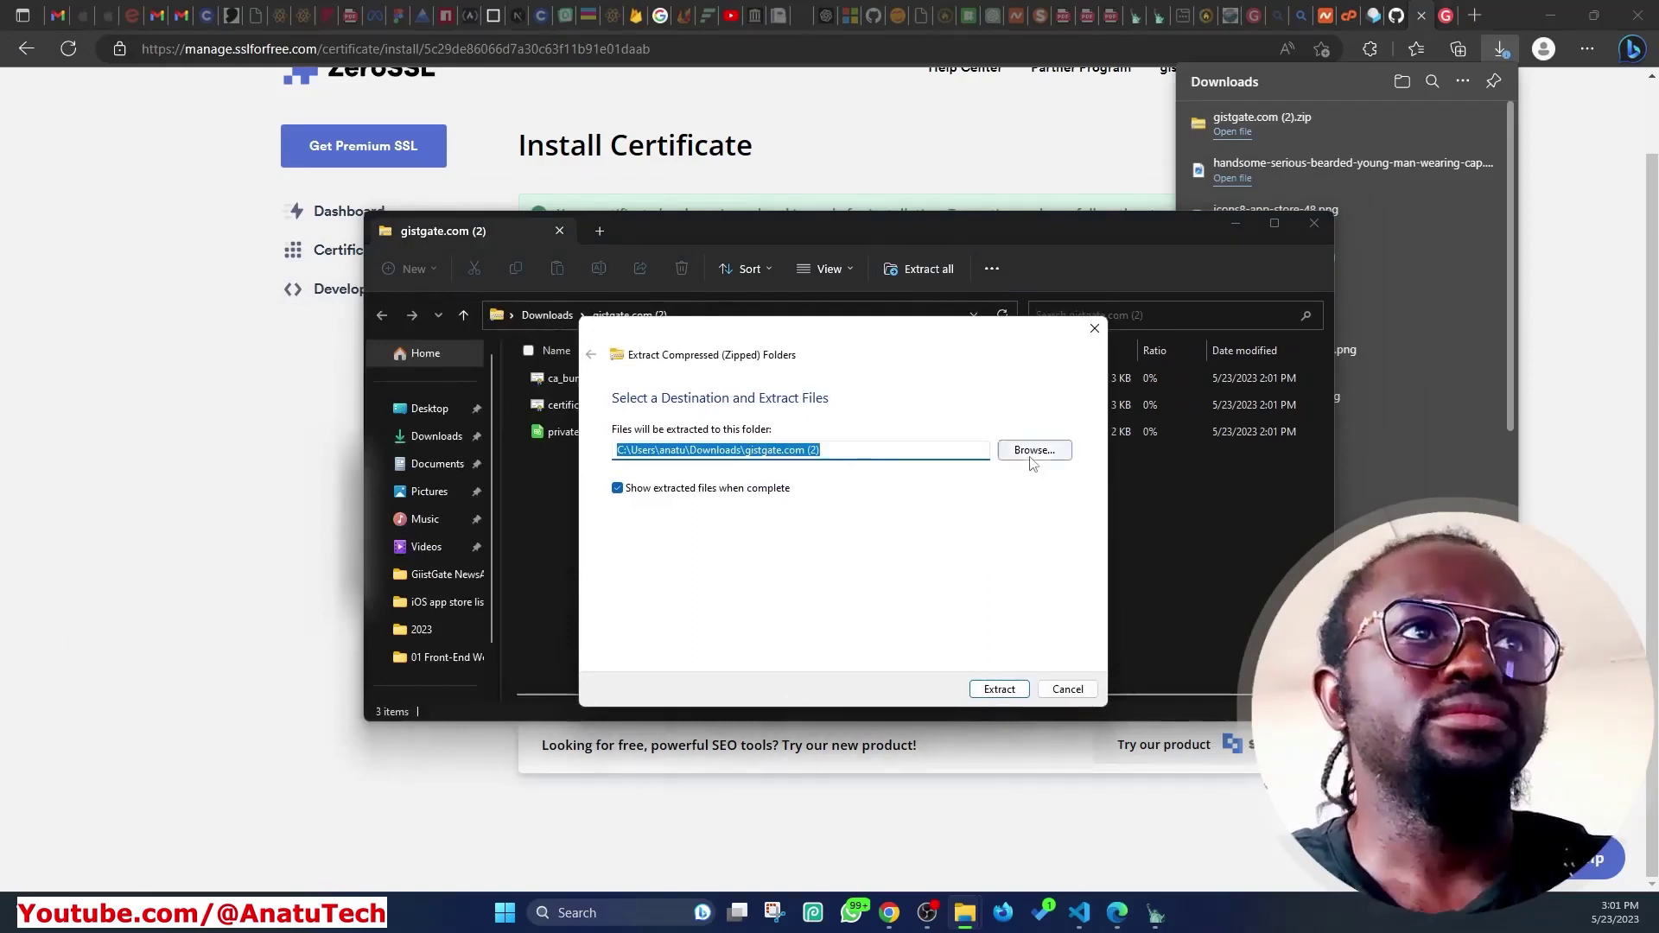
{"action": "left_click", "coordinate": [1000, 691]}
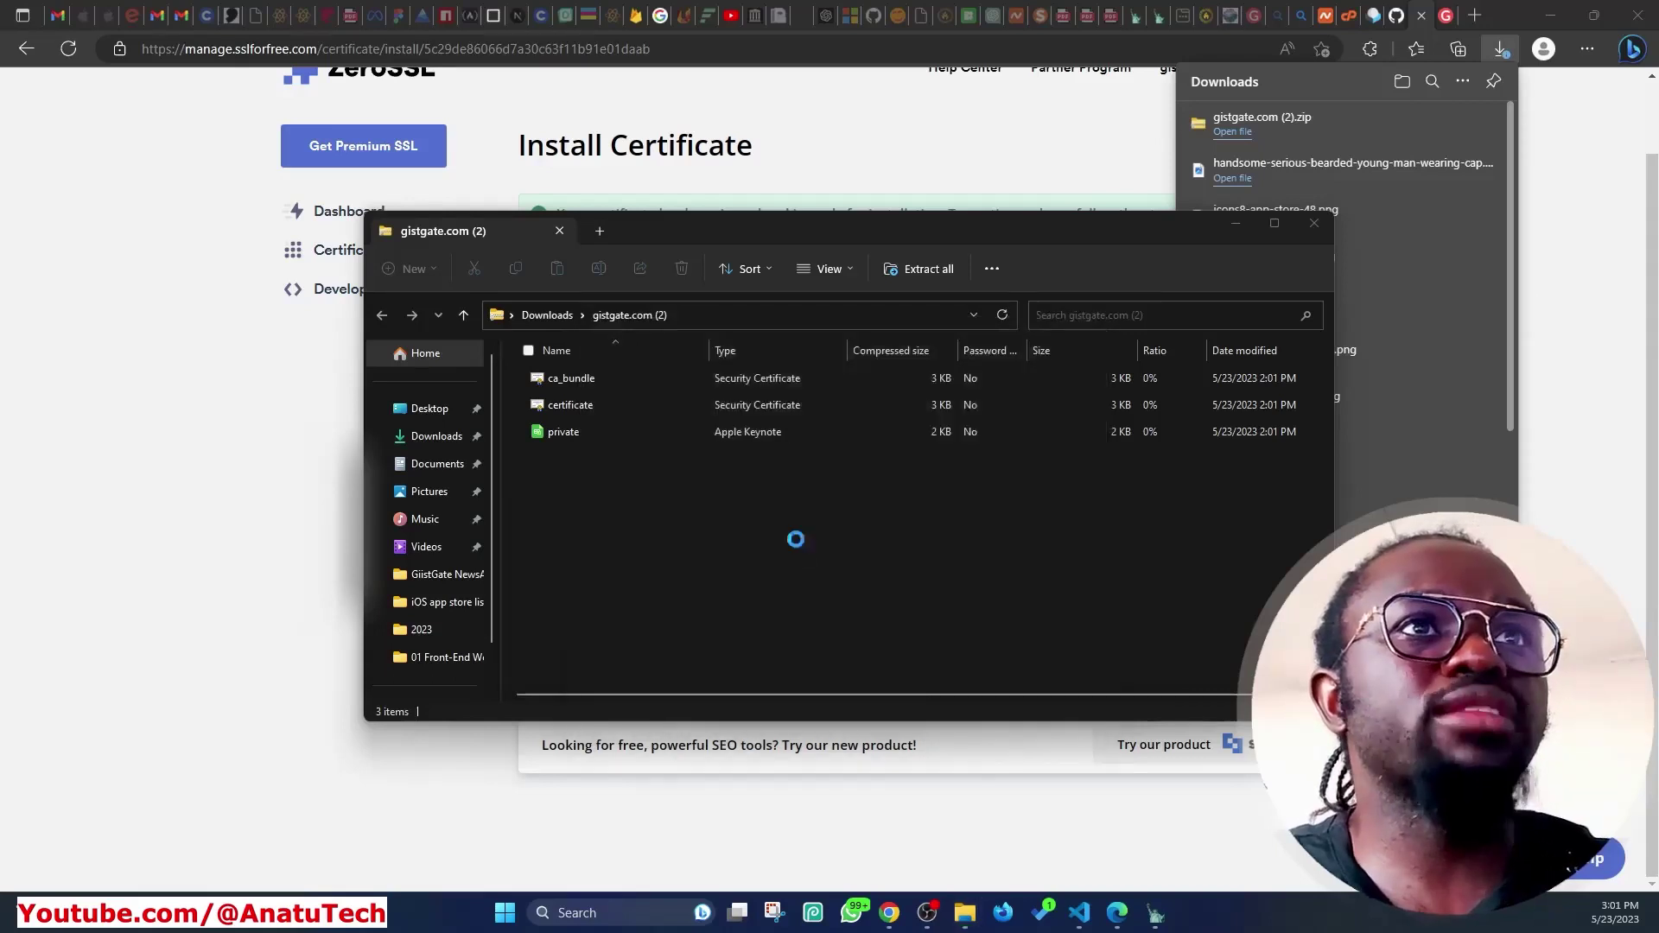
{"action": "left_click_drag", "start_coordinate": [679, 553], "coordinate": [604, 441]}
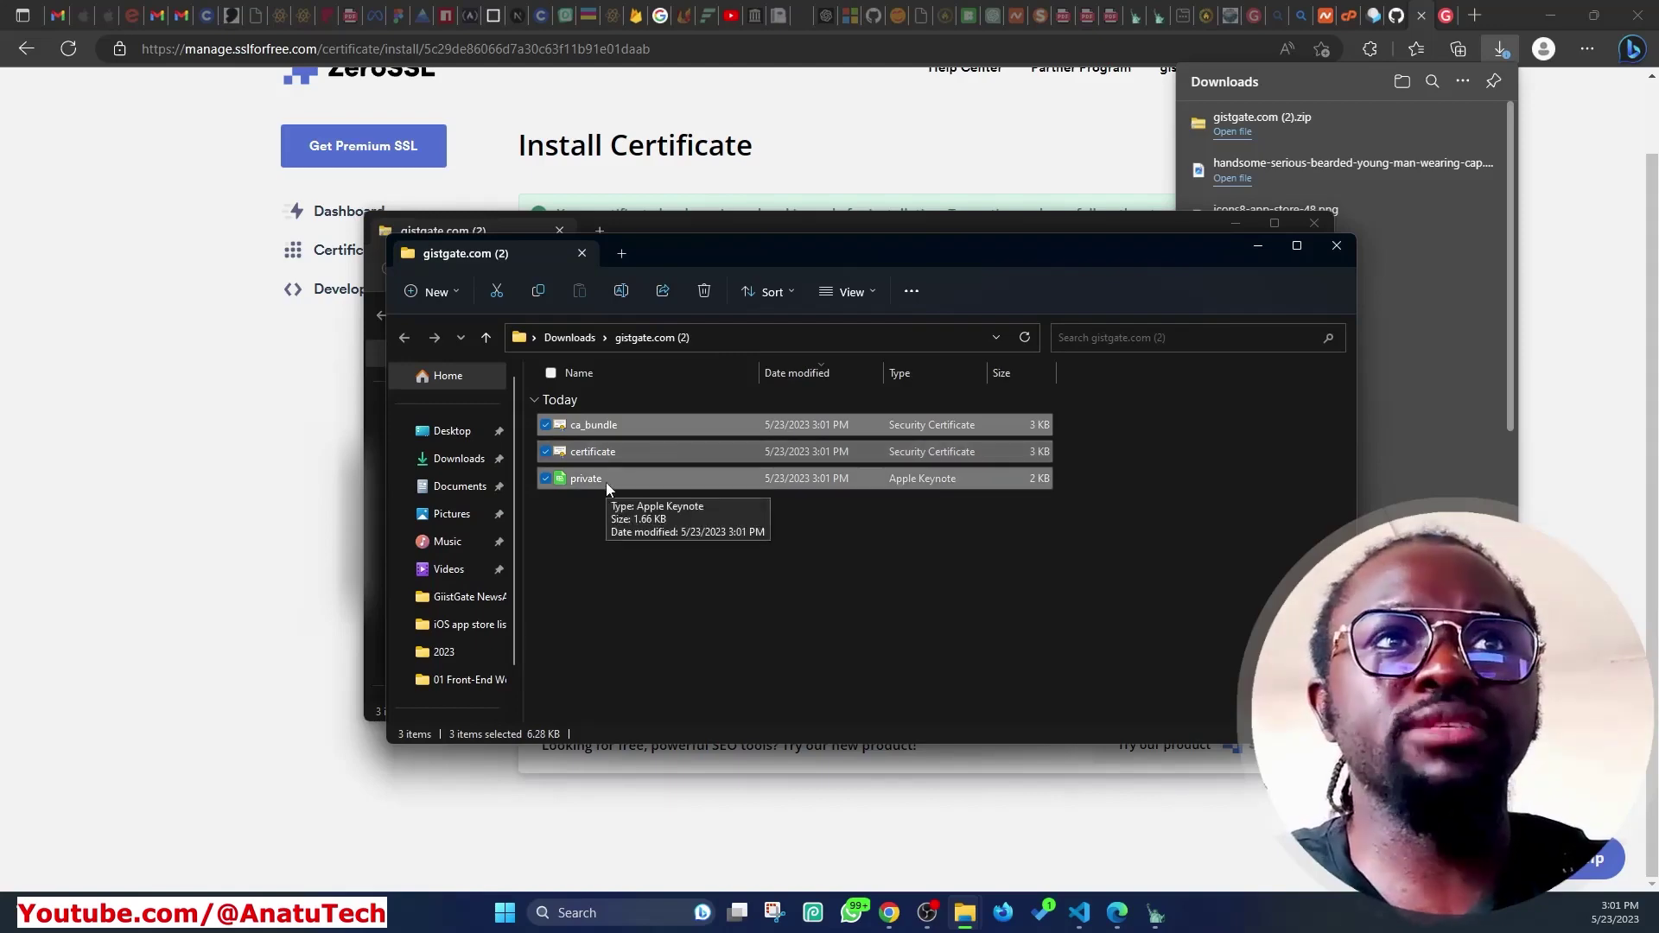
{"action": "left_click", "coordinate": [713, 604]}
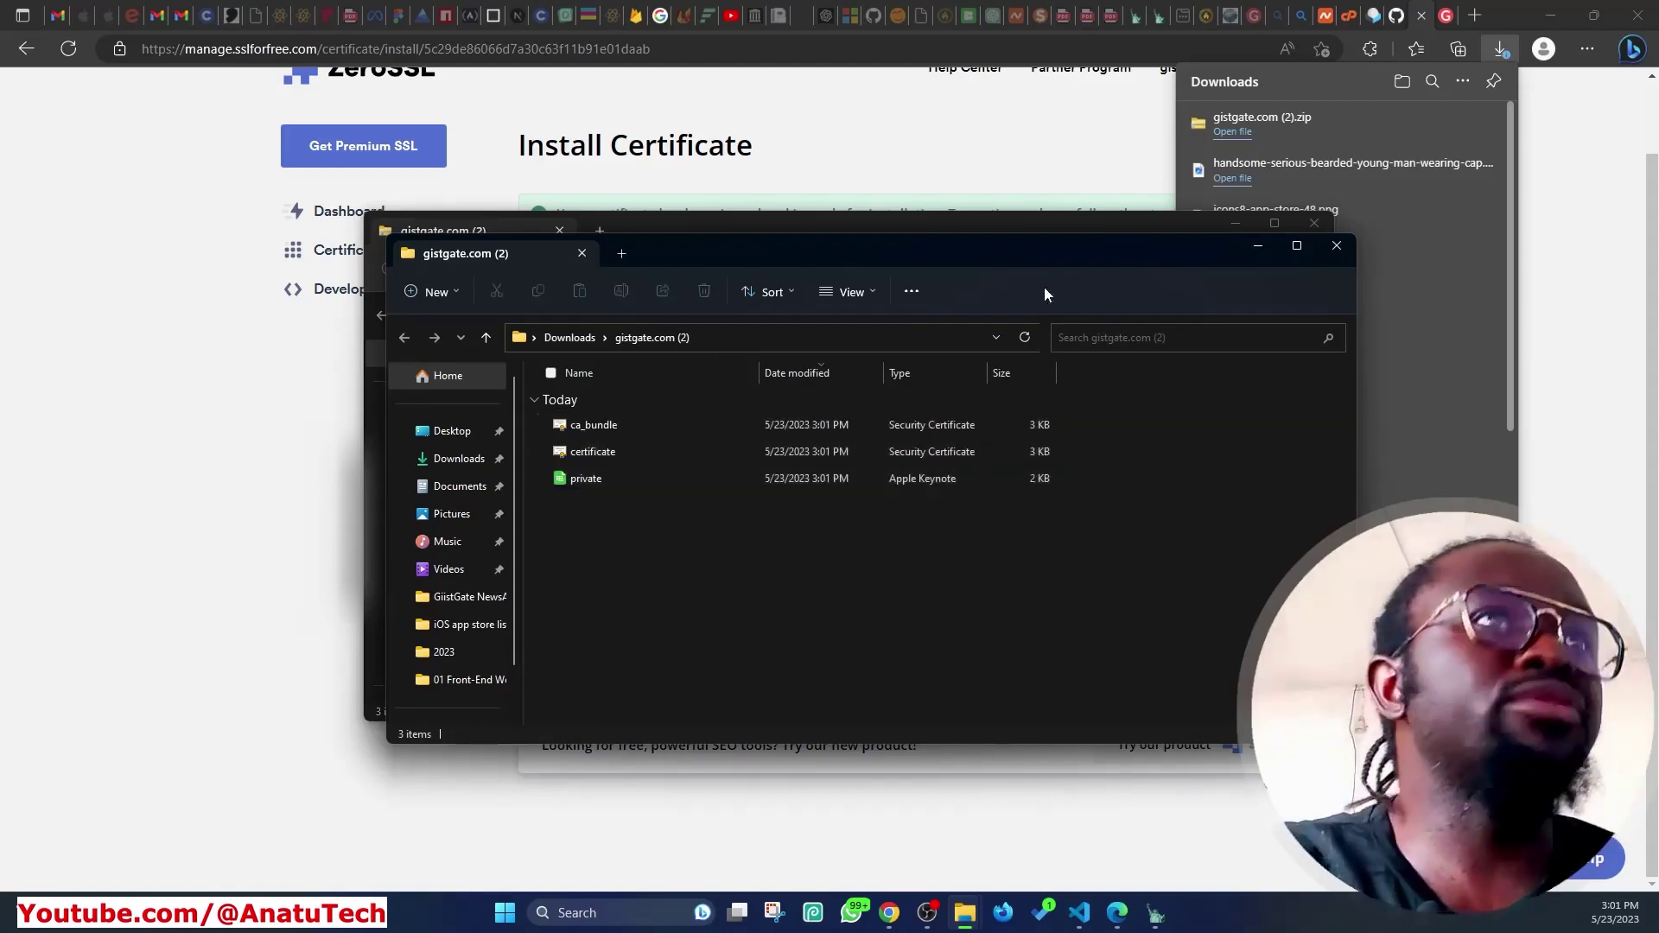
{"action": "left_click", "coordinate": [1256, 249]}
{"action": "left_click", "coordinate": [1314, 223]}
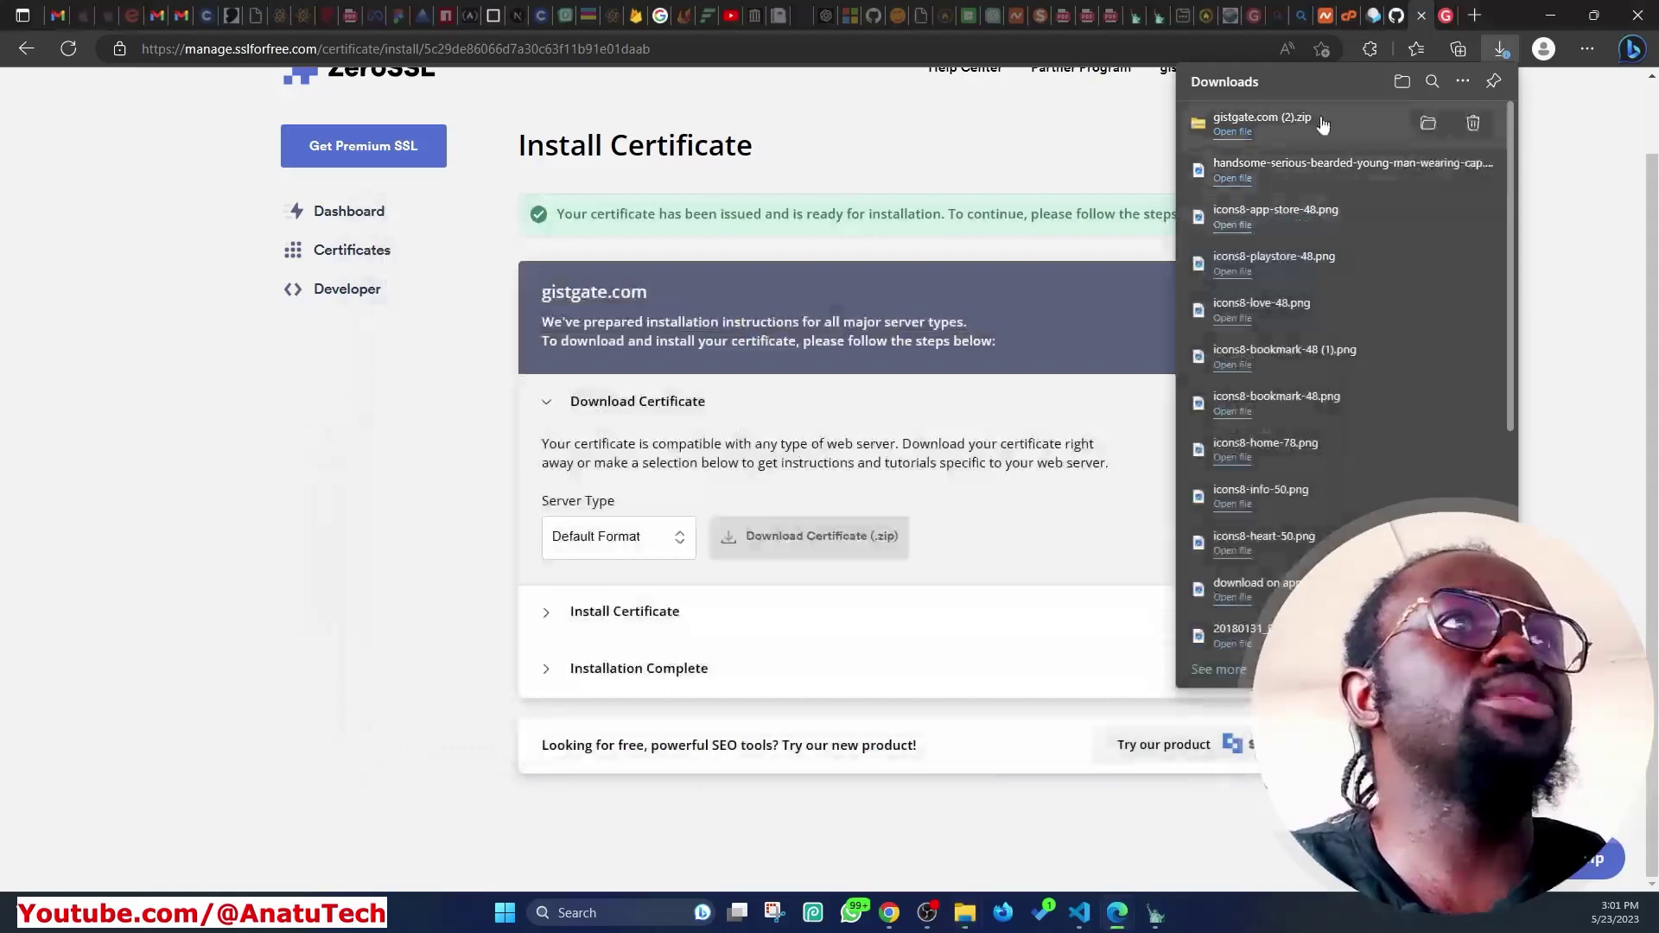
Dismiss the downloads list and advance ZeroSSL to the Install Certificate instructions
{"action": "left_click", "coordinate": [1566, 133]}
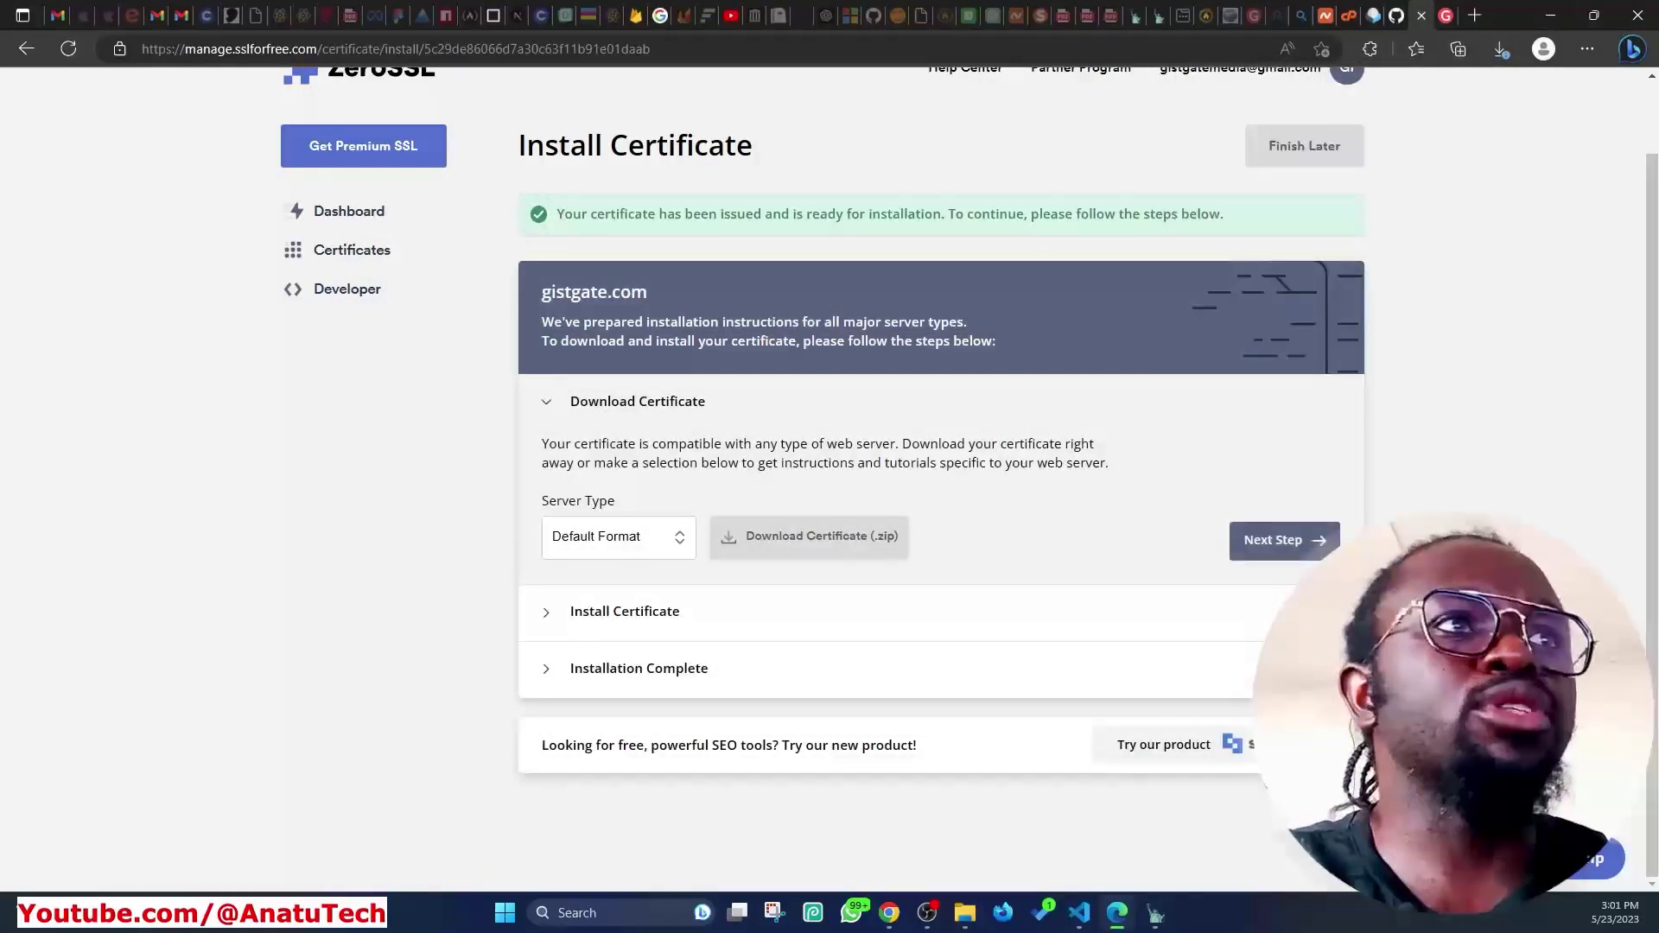
{"action": "left_click", "coordinate": [1257, 540]}
{"action": "scroll", "coordinate": [1196, 544], "scroll_direction": "down", "scroll_amount": 3}
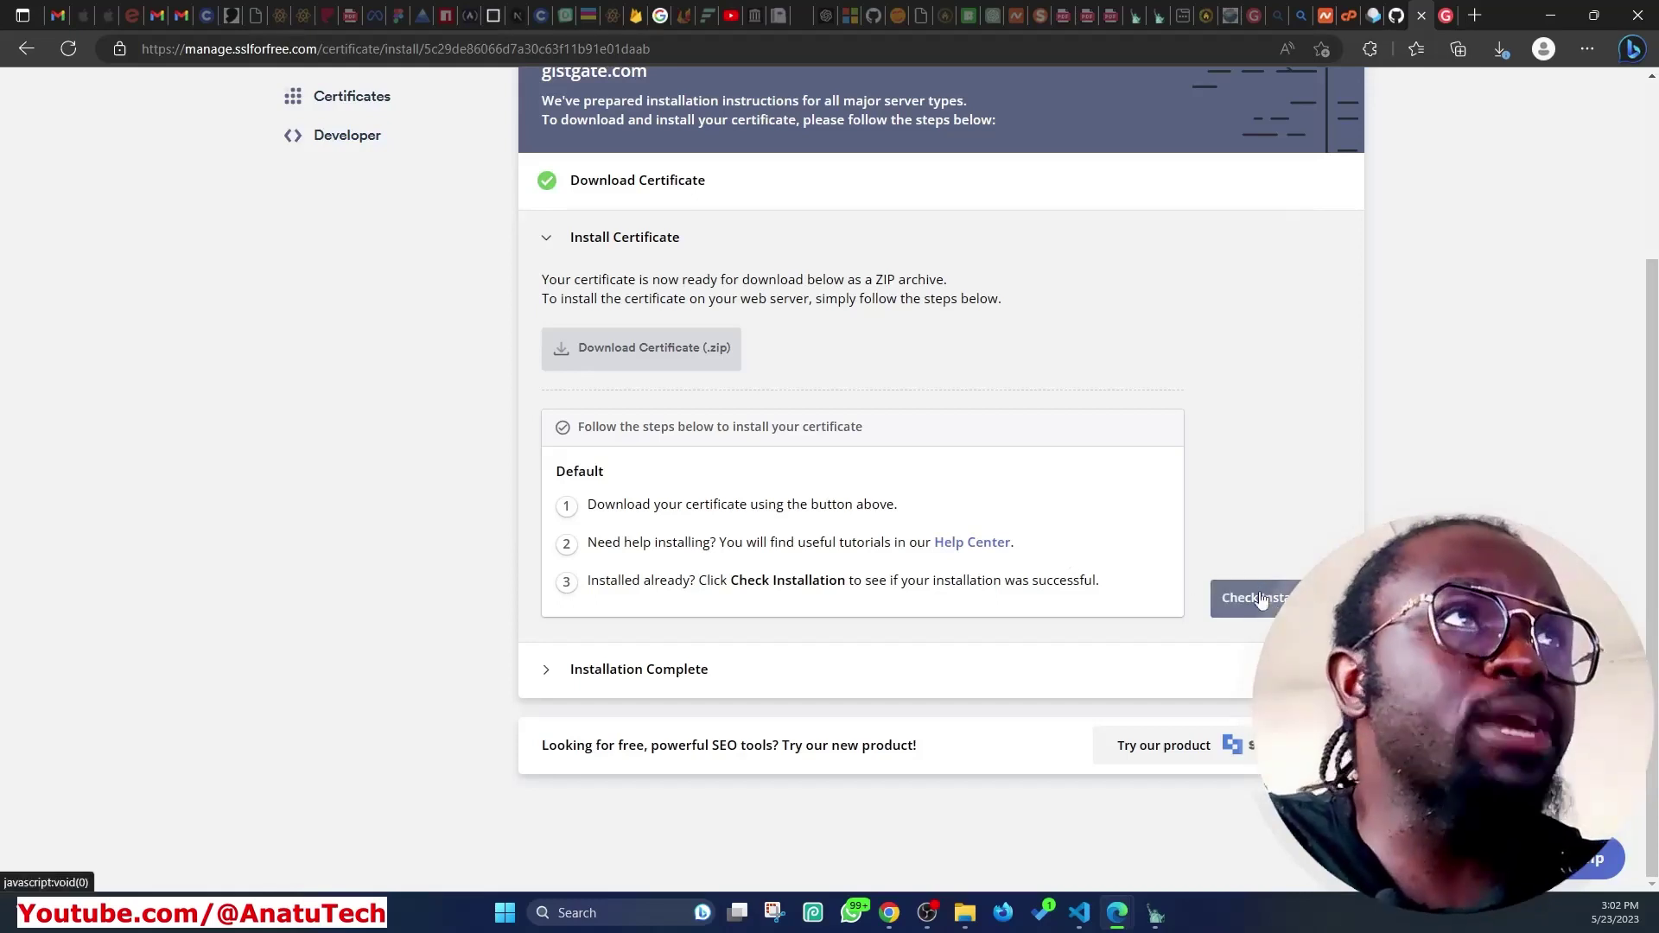
Switch to cPanel, go from its home page to SSL/TLS, and open the Manage SSL sites page
{"action": "left_click", "coordinate": [1342, 10]}
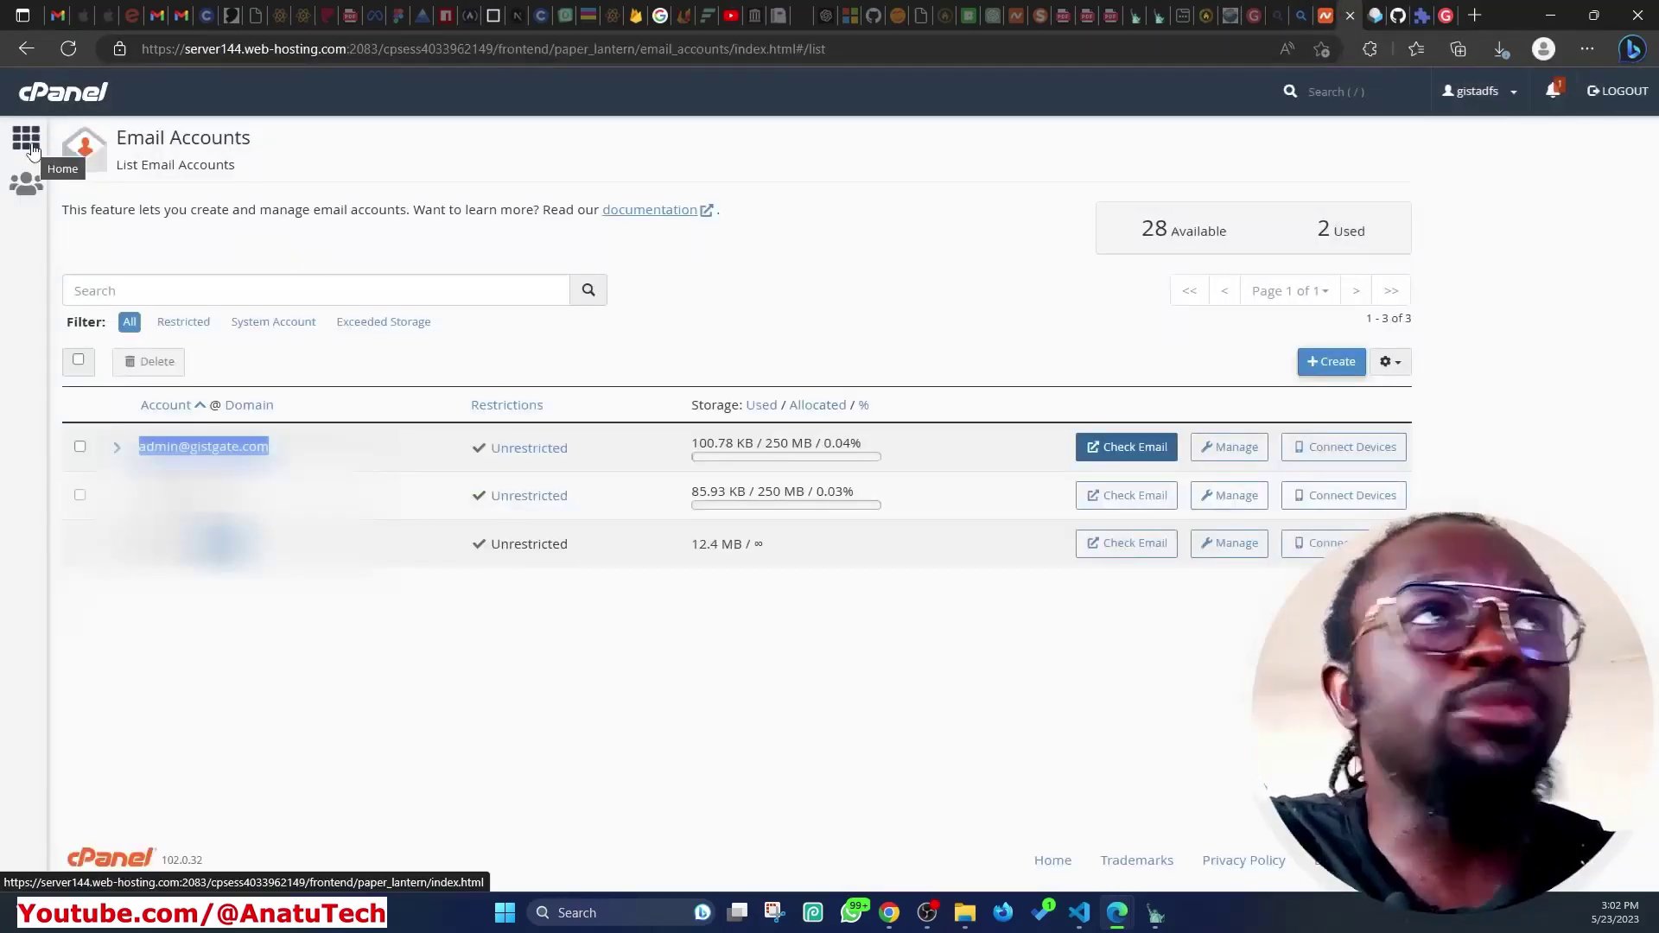
{"action": "left_click", "coordinate": [90, 164]}
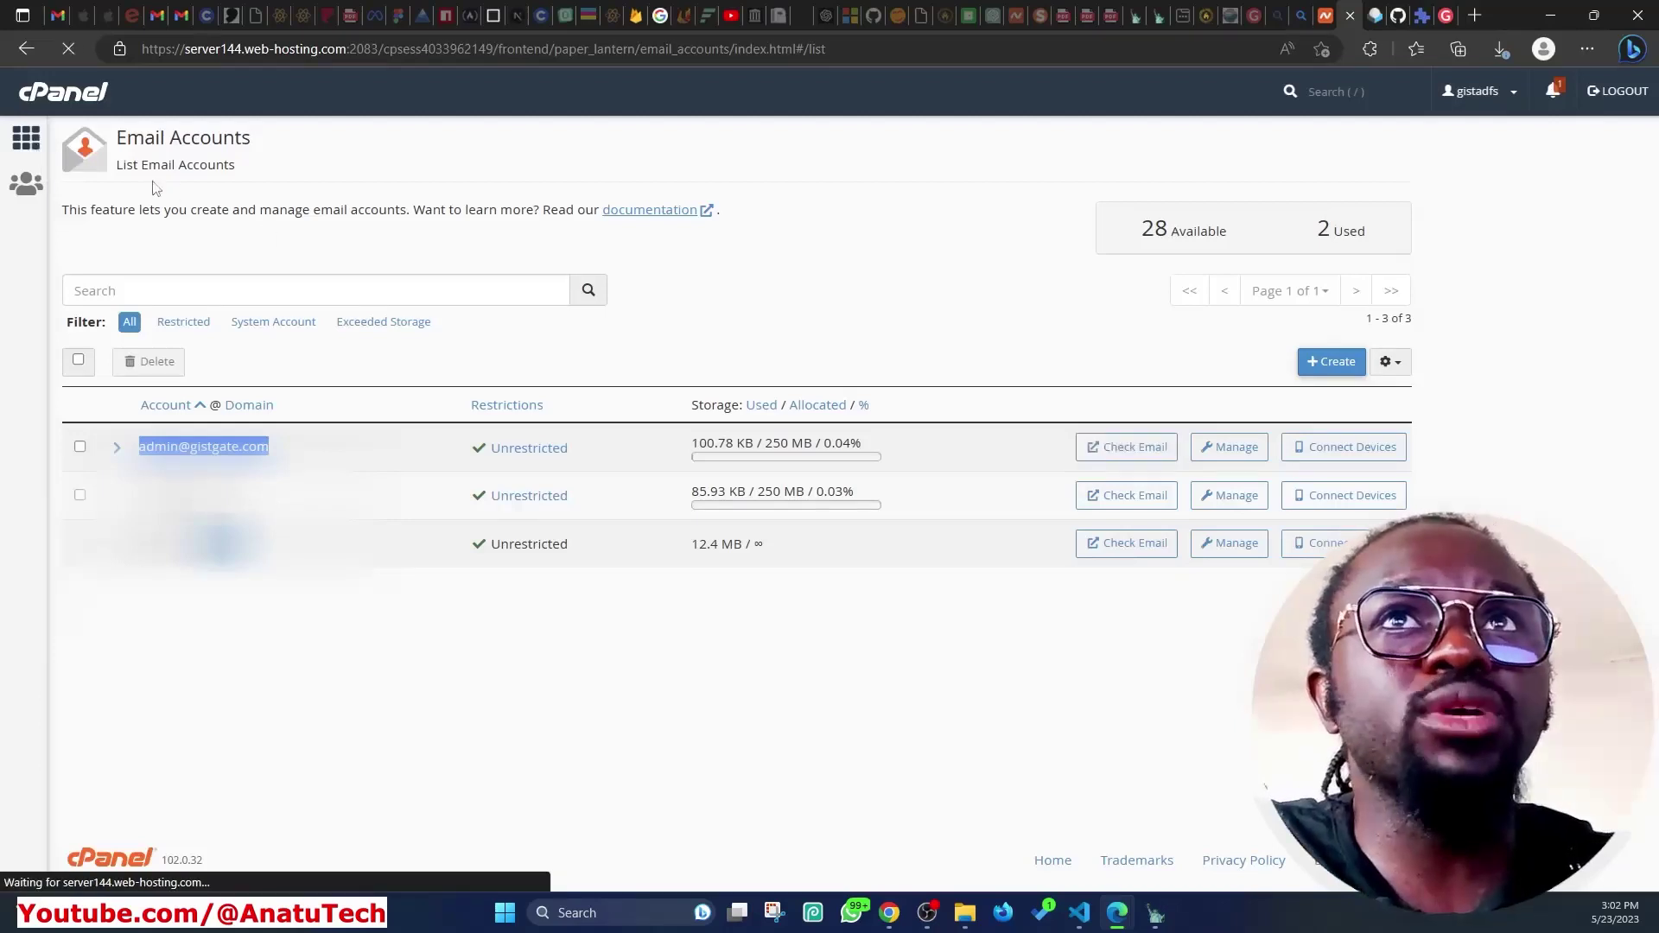
{"action": "left_click", "coordinate": [26, 139]}
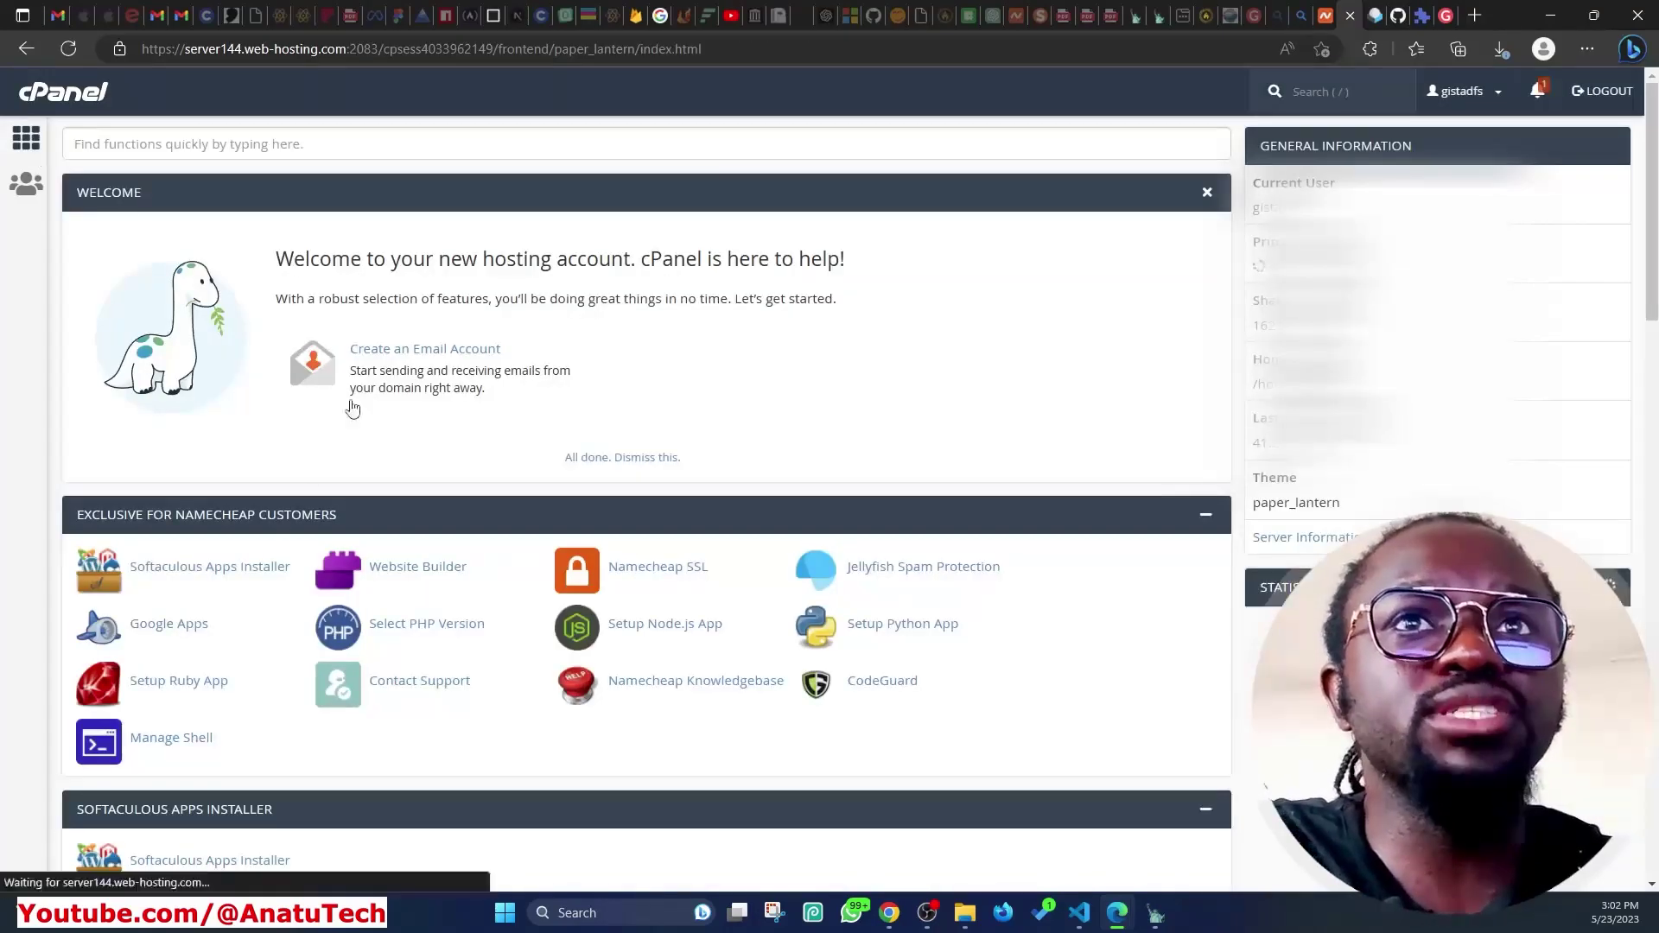
{"action": "scroll", "coordinate": [480, 490], "scroll_direction": "down", "scroll_amount": 15}
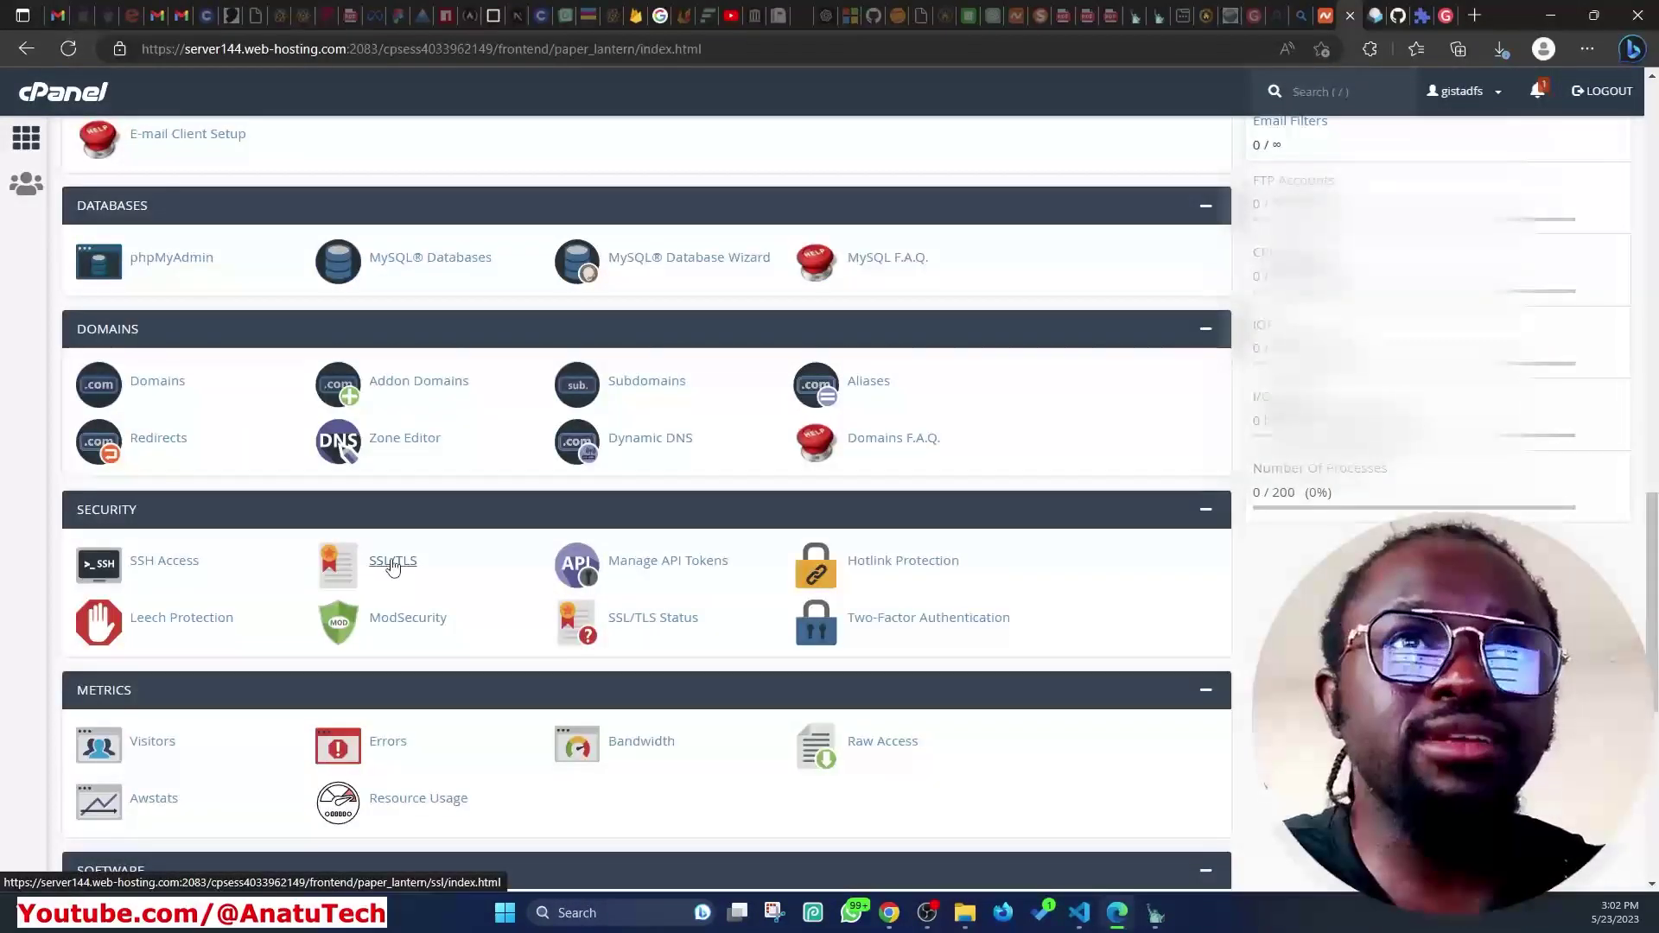
{"action": "left_click", "coordinate": [392, 563]}
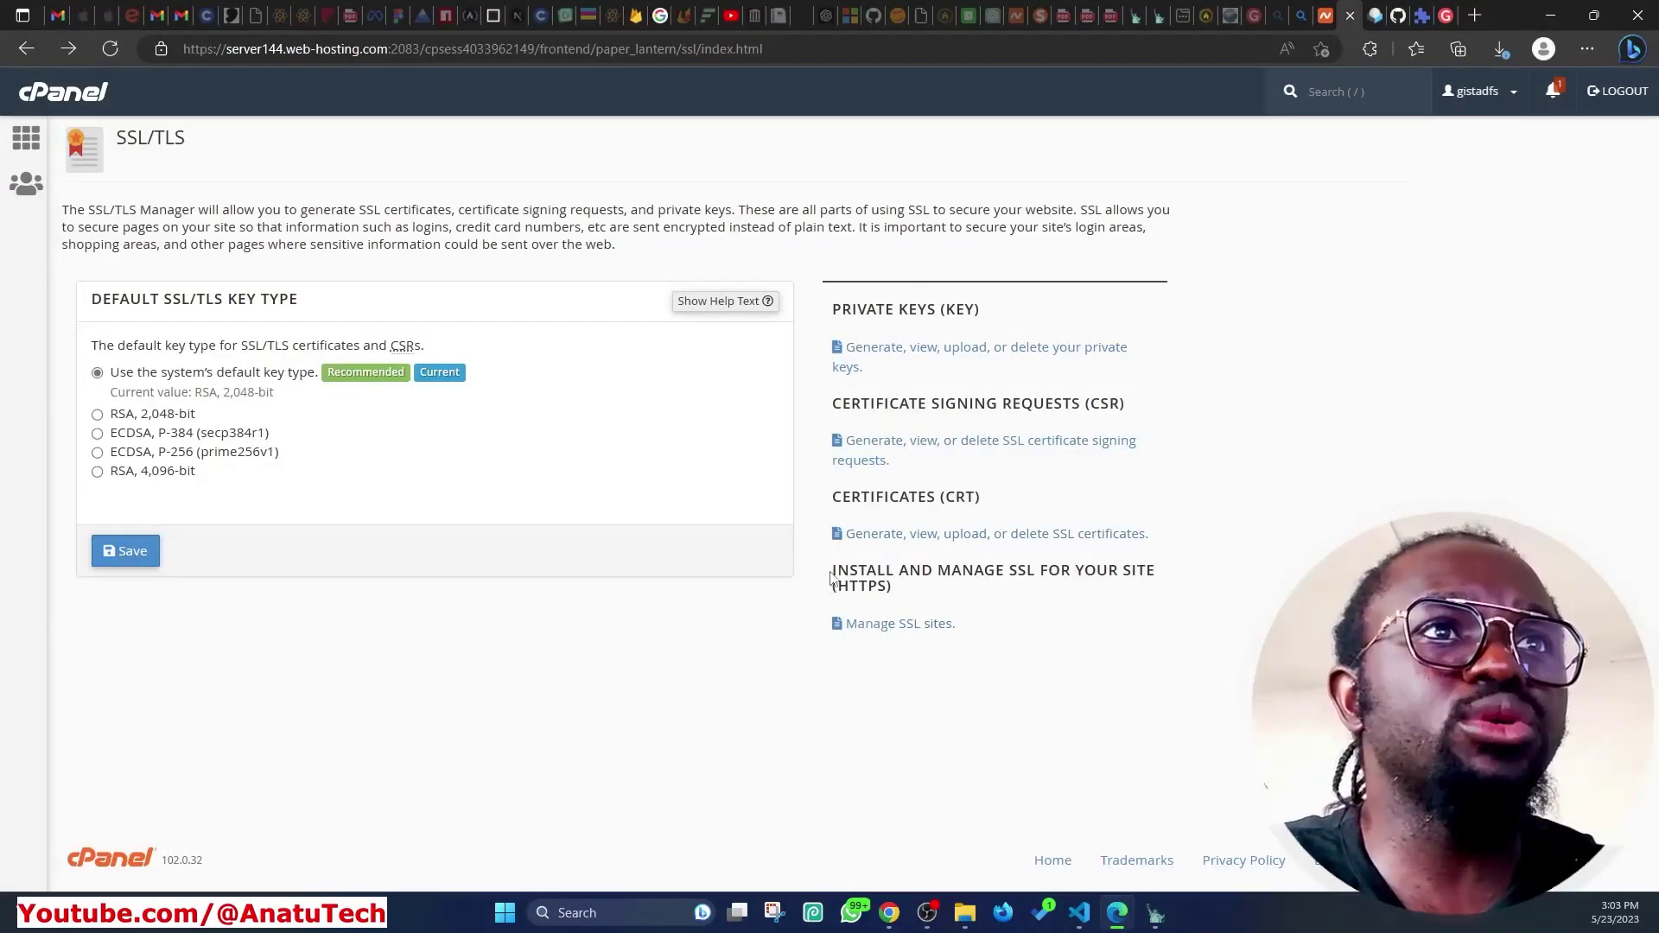
{"action": "left_click_drag", "start_coordinate": [830, 578], "coordinate": [918, 589]}
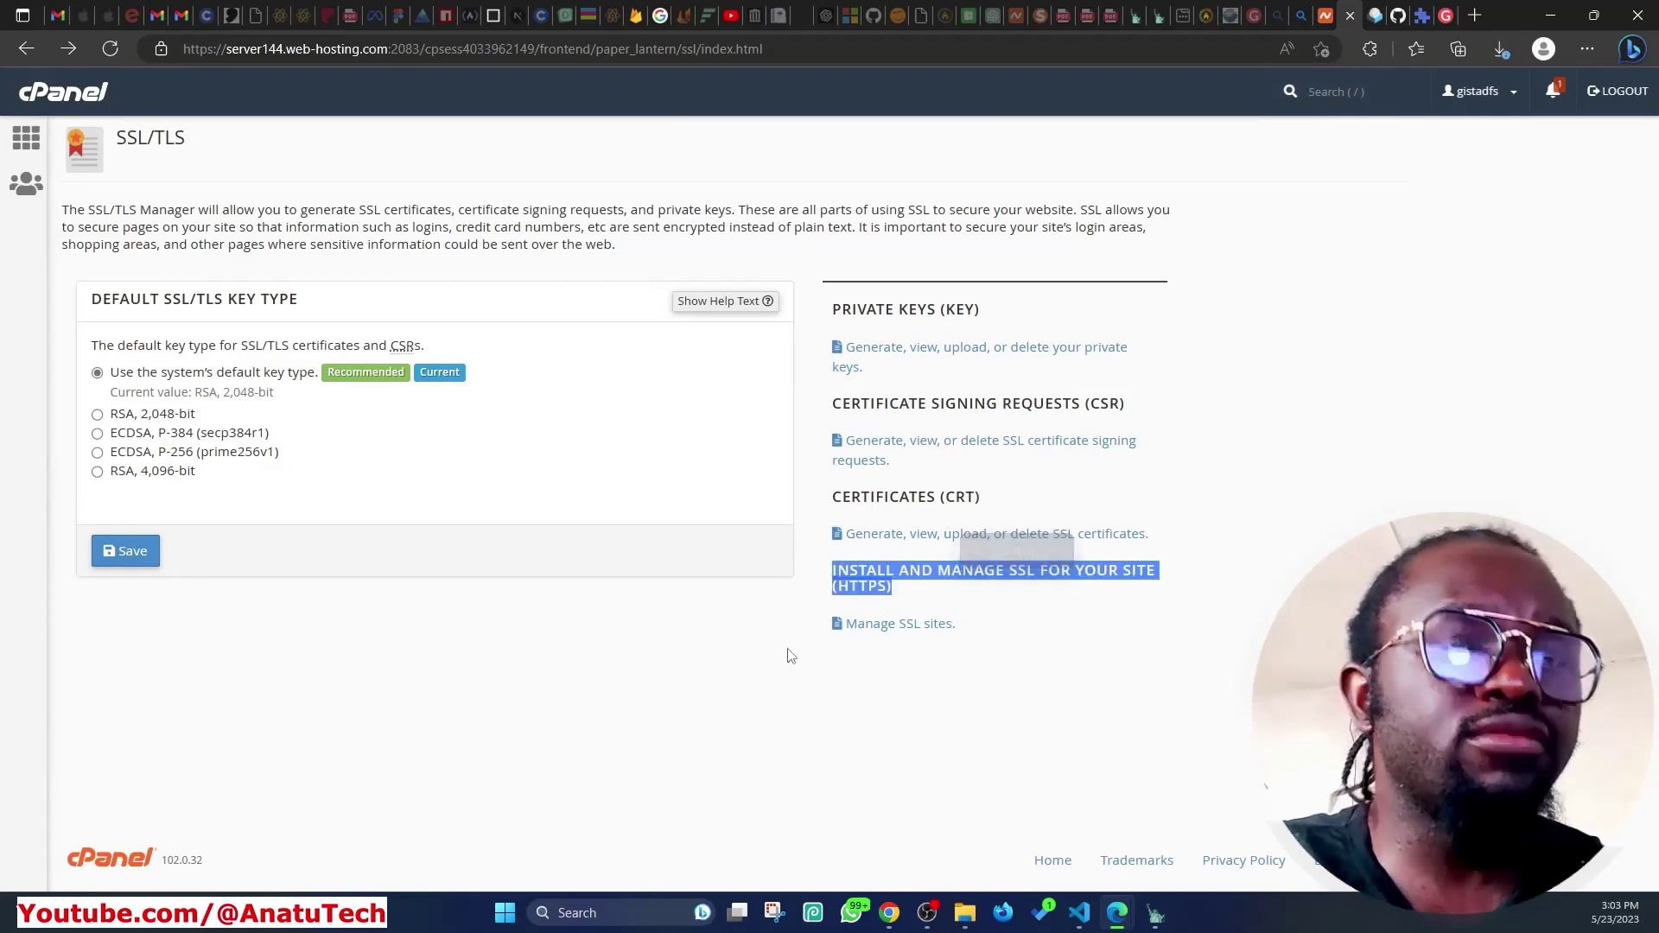
{"action": "left_click", "coordinate": [859, 585]}
{"action": "left_click", "coordinate": [882, 624]}
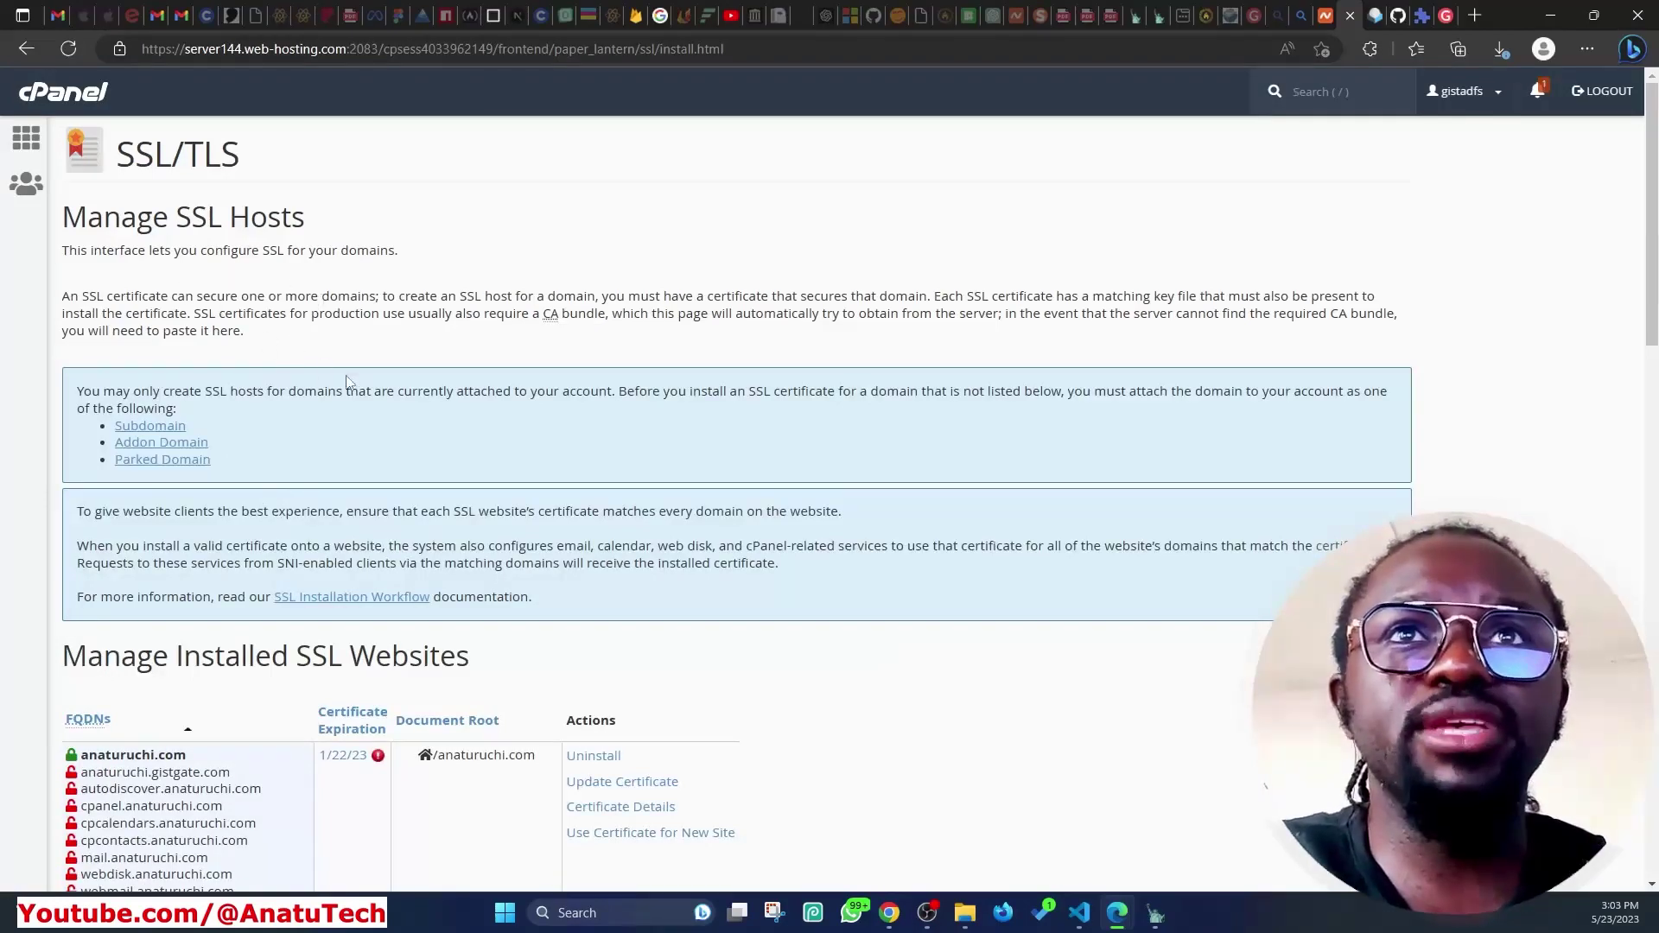
Choose gistgate.com as the domain in the Install an SSL Website form
{"action": "scroll", "coordinate": [346, 381], "scroll_direction": "down", "scroll_amount": 3}
{"action": "scroll", "coordinate": [512, 378], "scroll_direction": "down", "scroll_amount": 9}
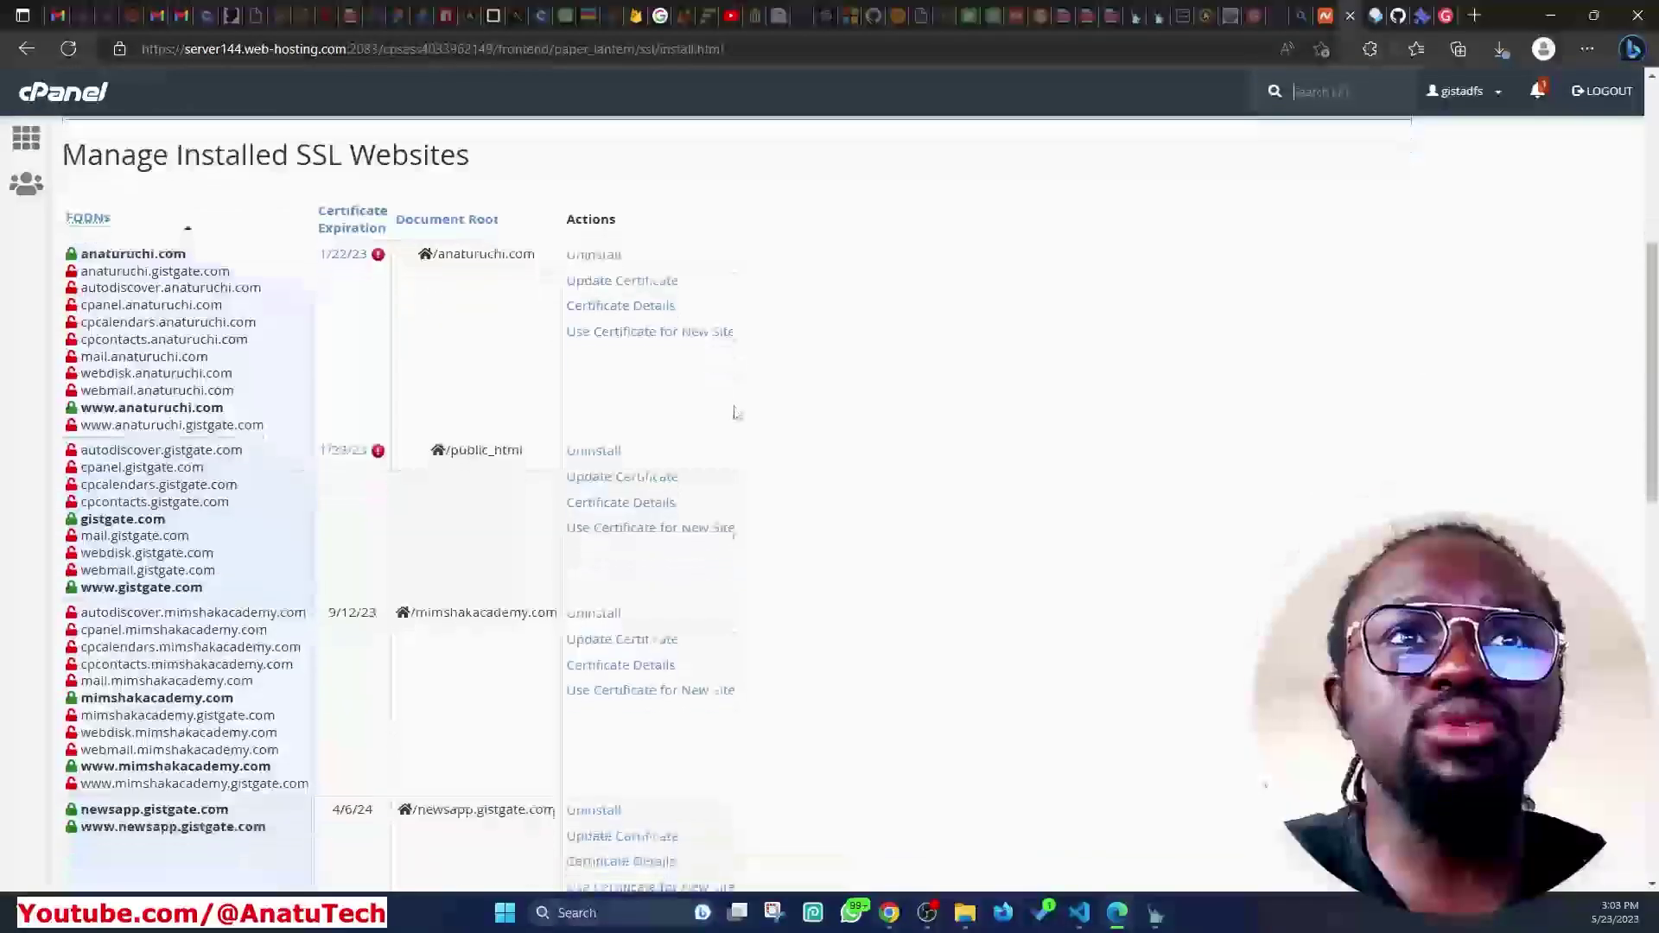
{"action": "scroll", "coordinate": [769, 385], "scroll_direction": "up", "scroll_amount": 8}
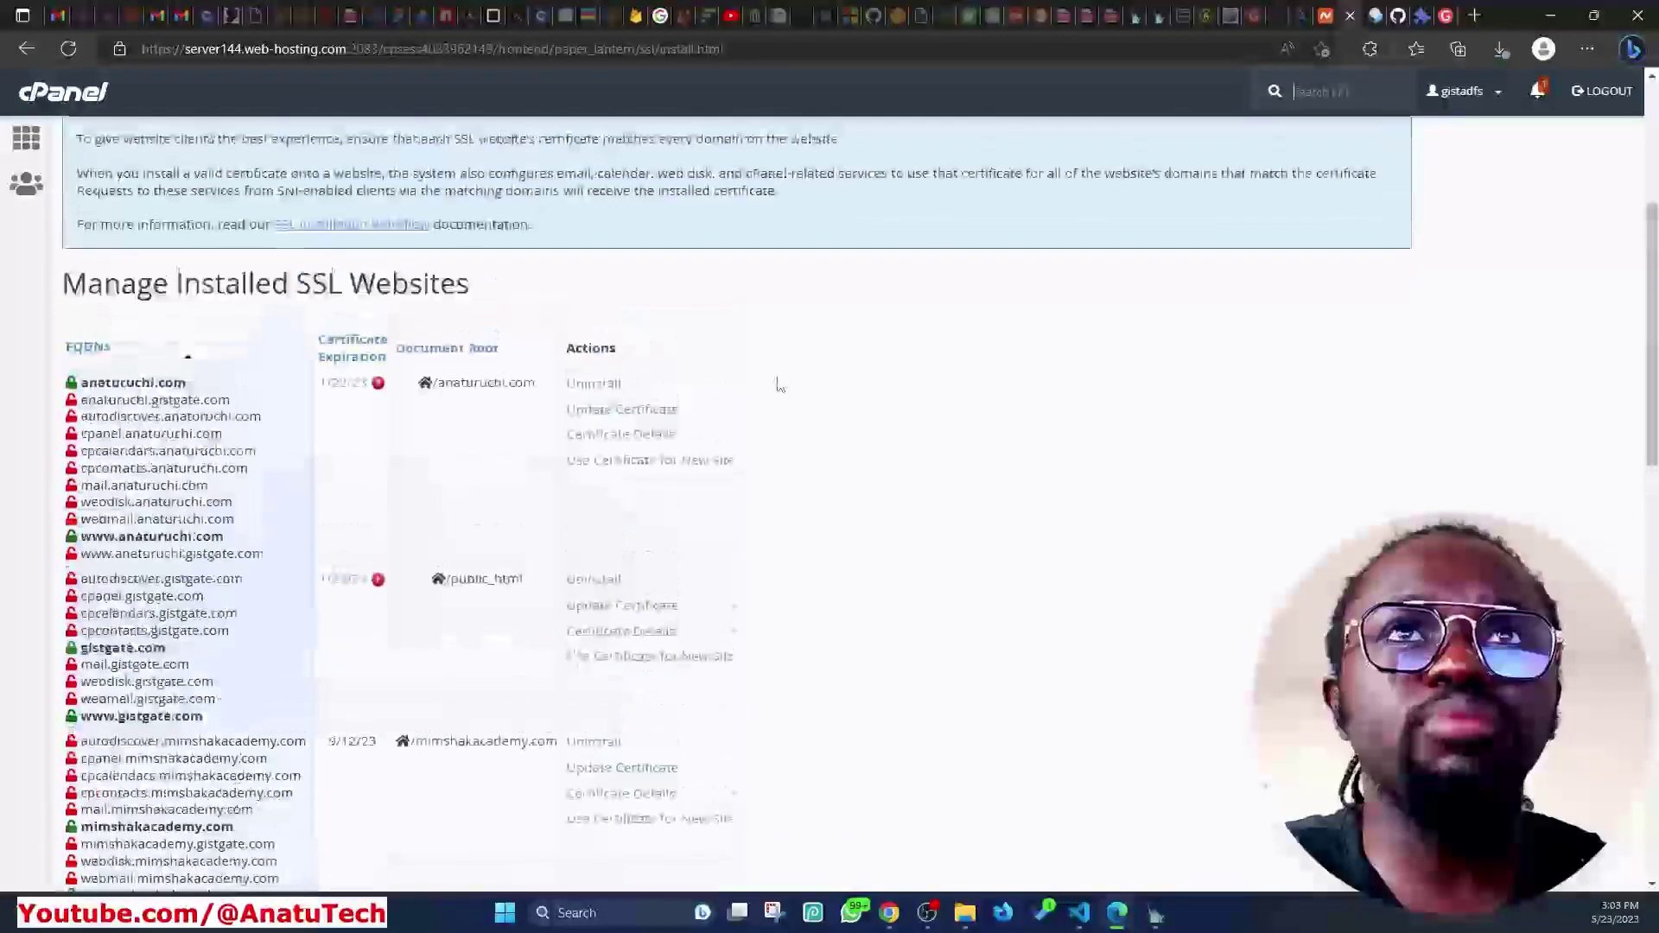
{"action": "scroll", "coordinate": [542, 445], "scroll_direction": "down", "scroll_amount": 10}
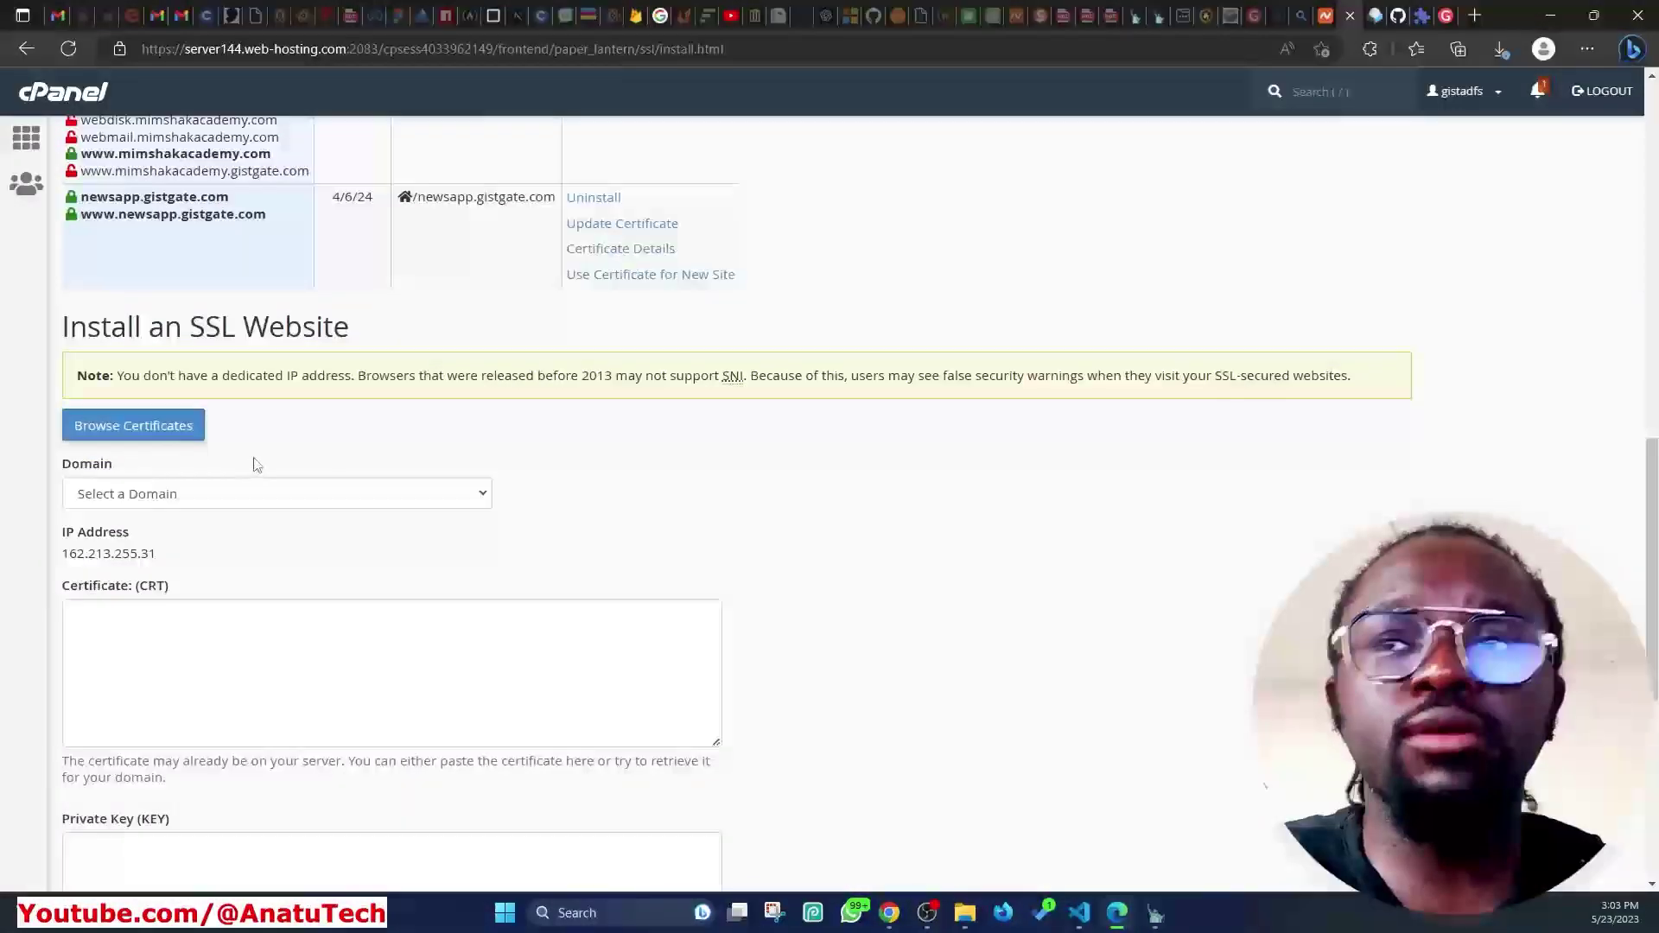
{"action": "left_click", "coordinate": [152, 495]}
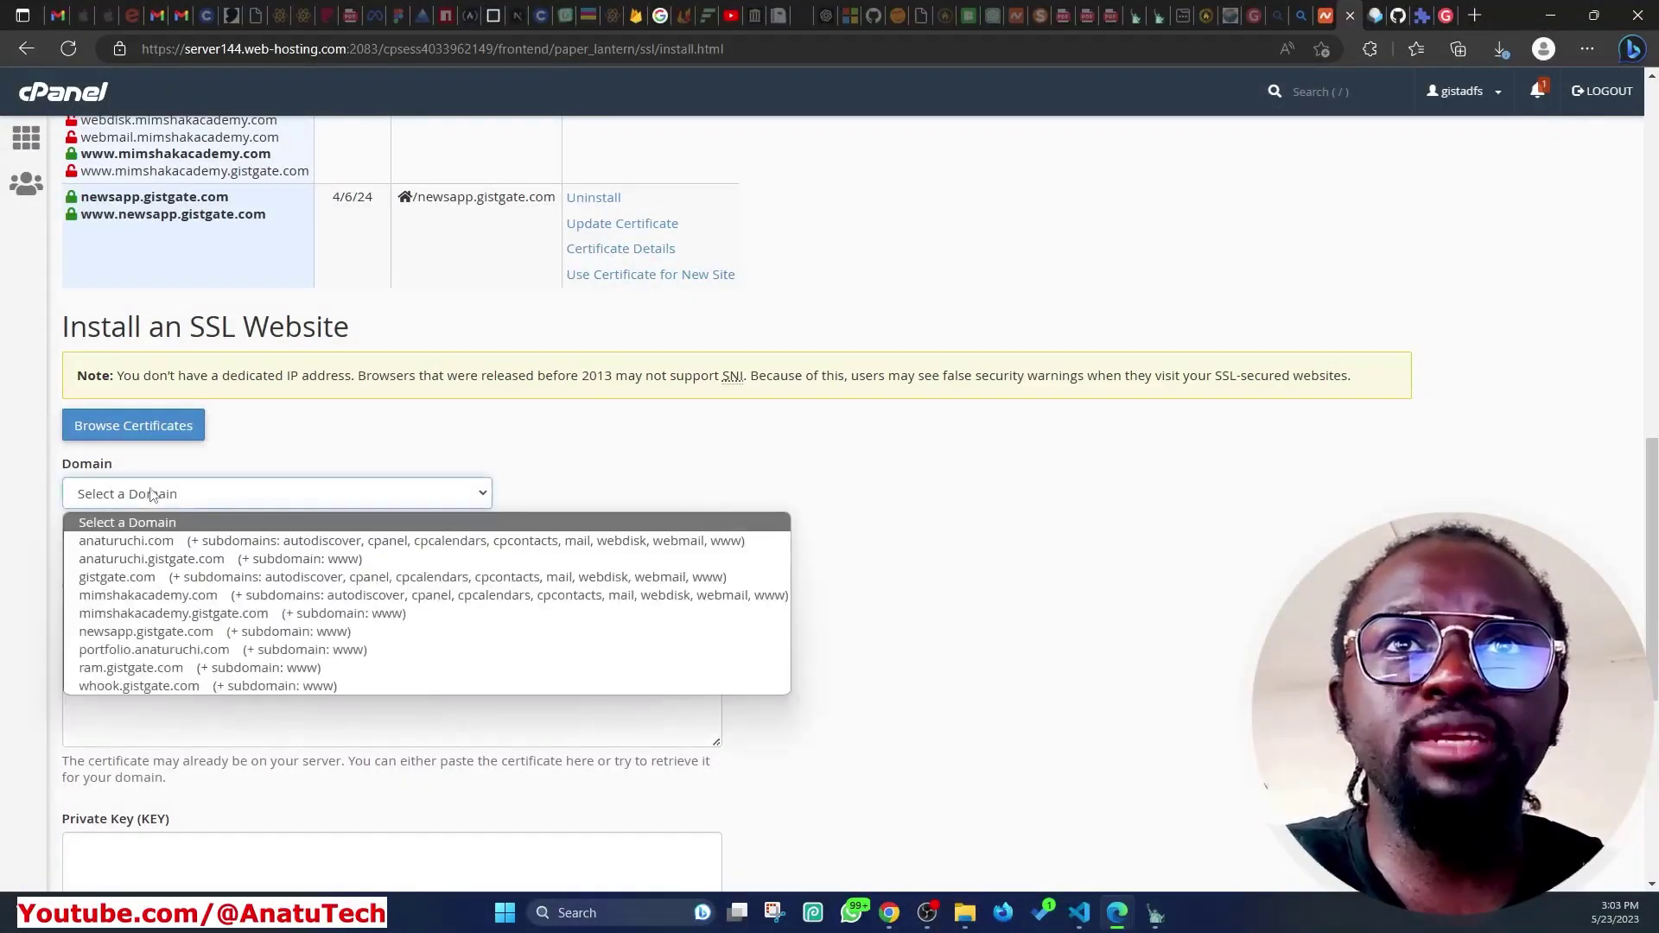
{"action": "left_click", "coordinate": [152, 497]}
{"action": "left_click", "coordinate": [149, 494]}
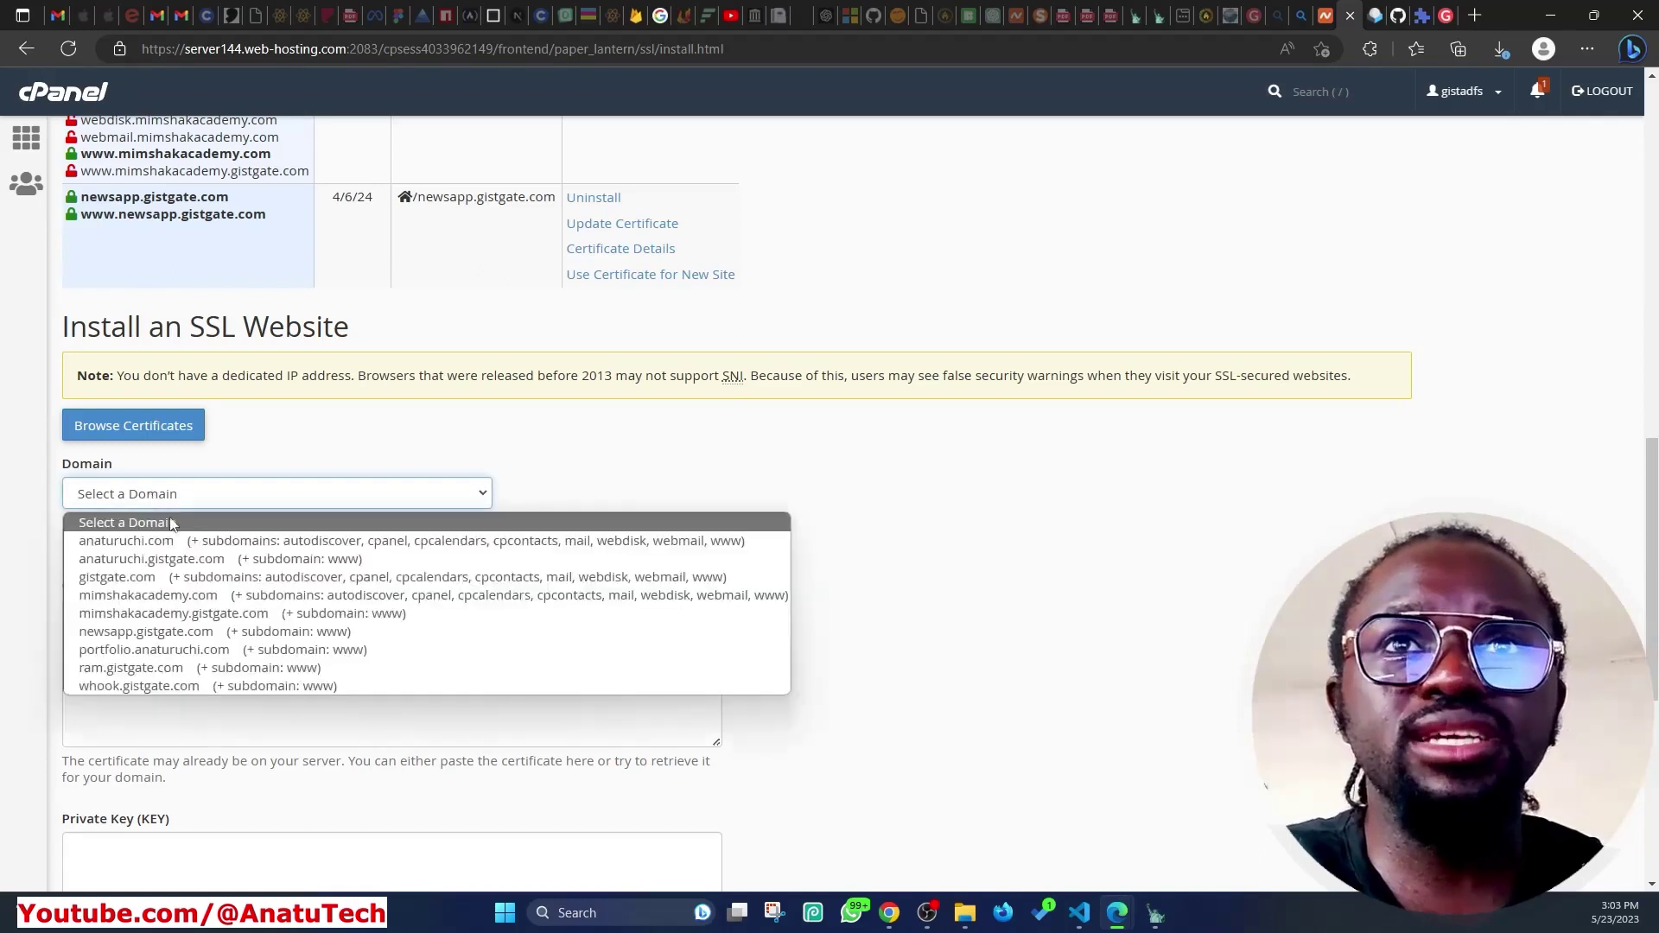
{"action": "left_click", "coordinate": [149, 577]}
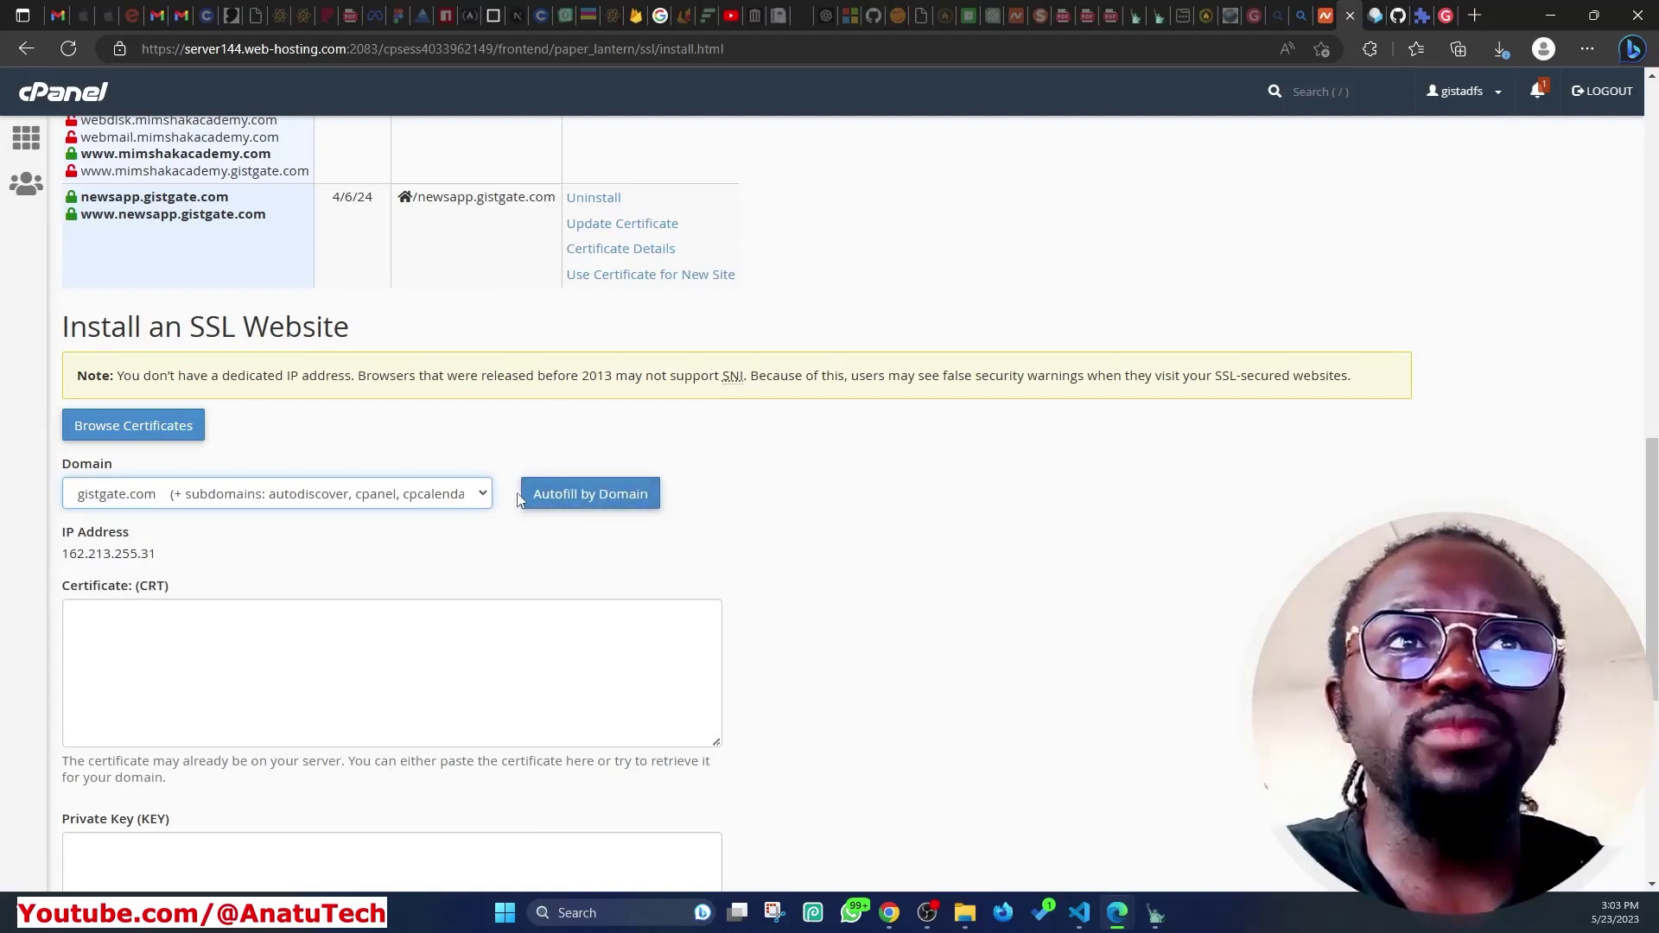
Bring up the extracted gistgate.com (2) folder and place its window beside the certificate fields of the Install an SSL Website form
{"action": "scroll", "coordinate": [322, 527], "scroll_direction": "down", "scroll_amount": 5}
{"action": "scroll", "coordinate": [345, 519], "scroll_direction": "up", "scroll_amount": 2}
{"action": "scroll", "coordinate": [325, 567], "scroll_direction": "up", "scroll_amount": 2}
{"action": "left_click", "coordinate": [363, 549]}
{"action": "scroll", "coordinate": [561, 546], "scroll_direction": "down", "scroll_amount": 2}
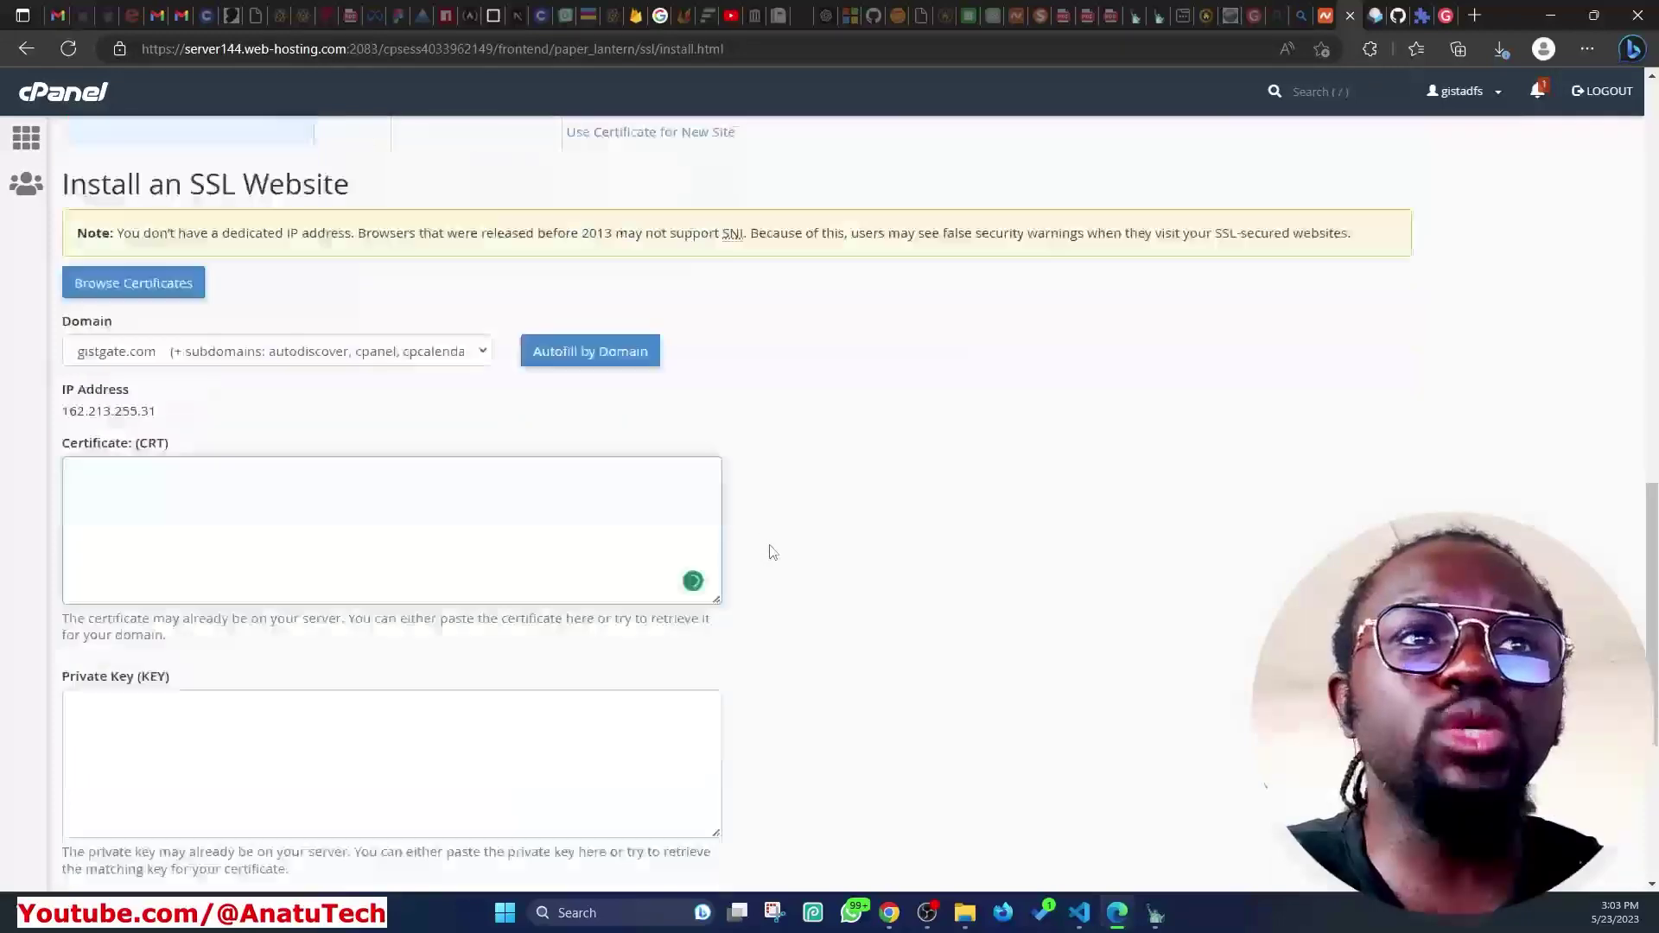
{"action": "mouse_move", "coordinate": [965, 913]}
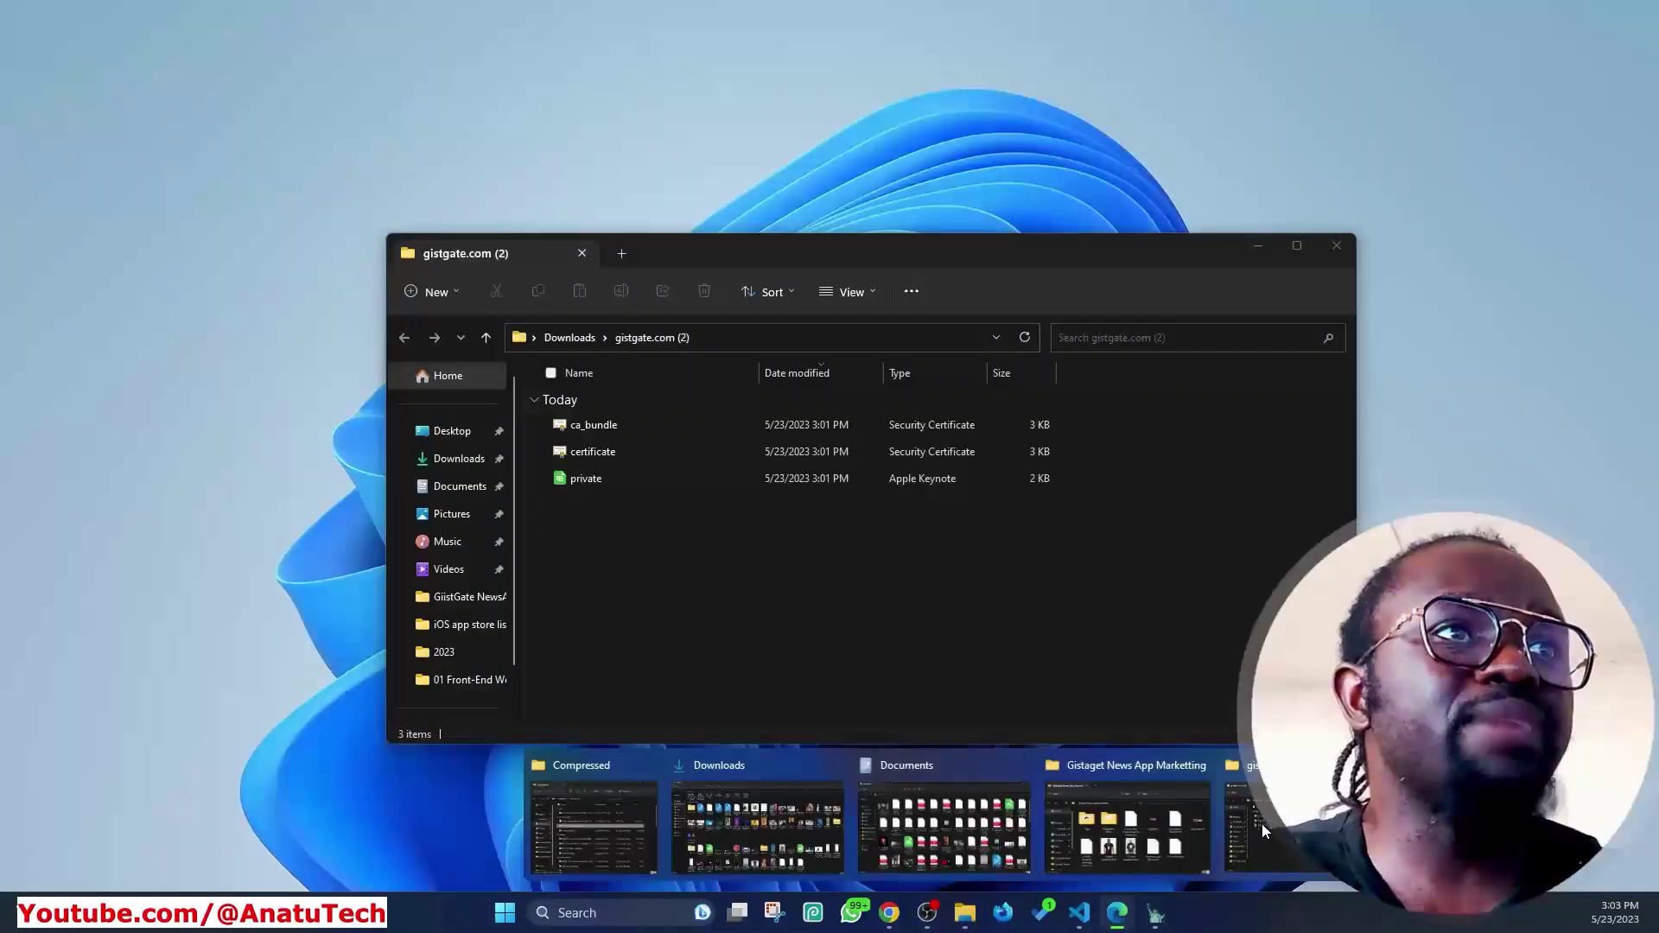
{"action": "left_click", "coordinate": [1261, 823]}
{"action": "left_click_drag", "start_coordinate": [836, 269], "coordinate": [1125, 363]}
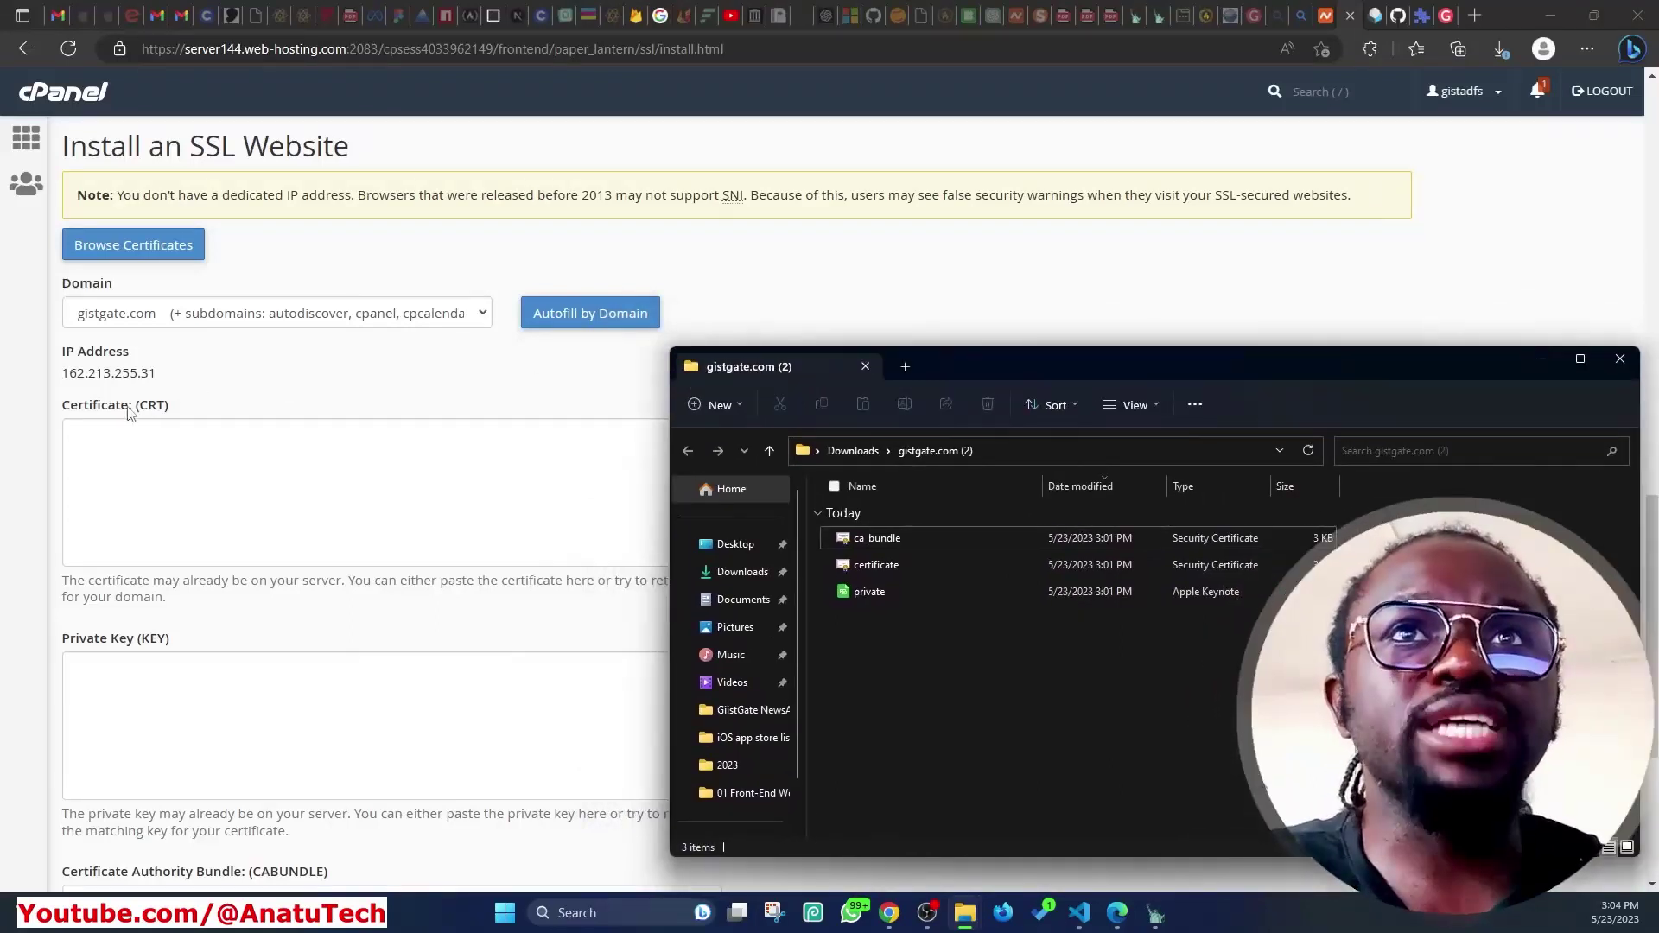
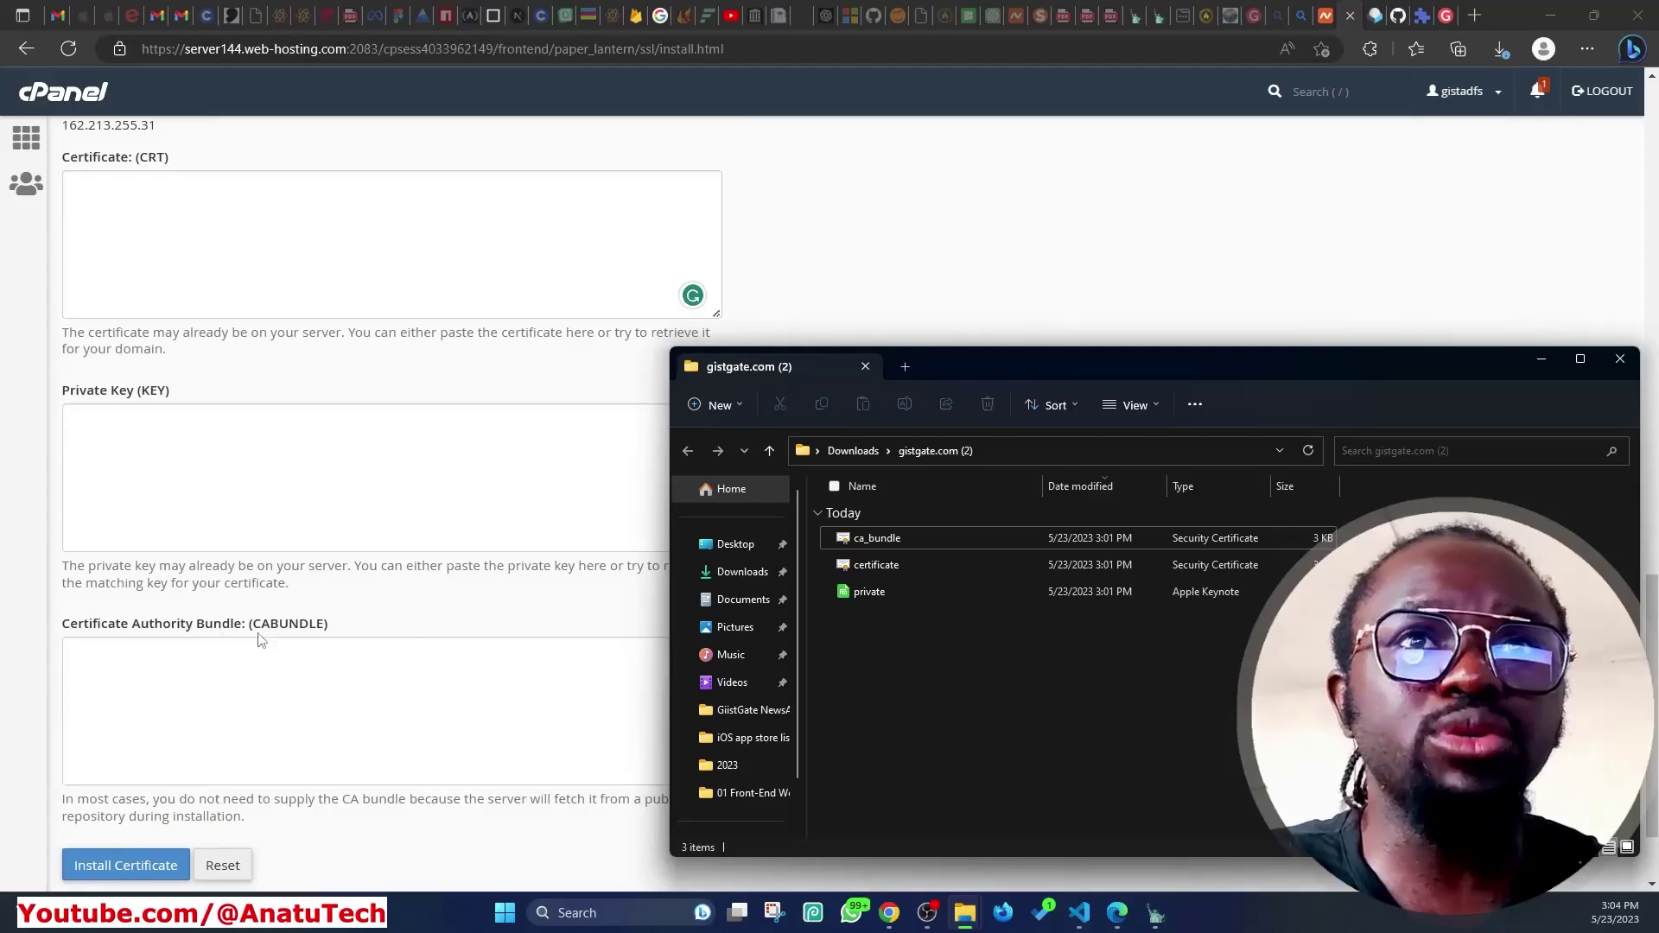
Open the certificate file from the gistgate.com (2) folder in Notepad, choosing it from the other available apps and accepting the security warning
{"action": "scroll", "coordinate": [260, 639], "scroll_direction": "up", "scroll_amount": 5}
{"action": "left_click", "coordinate": [294, 602]}
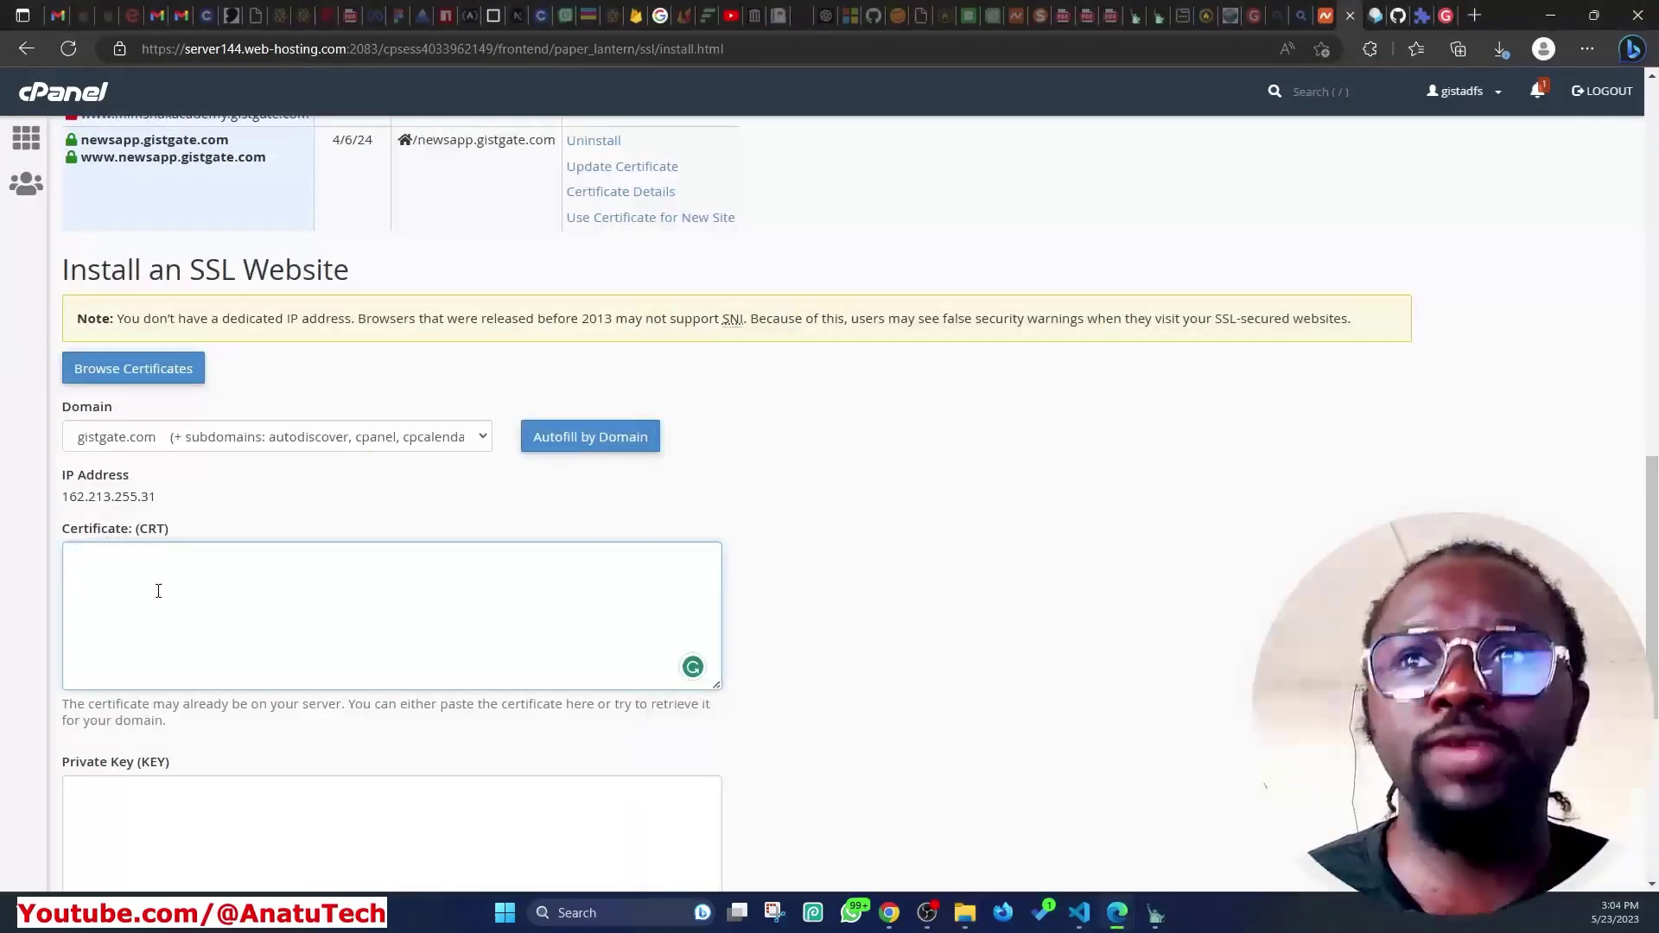
{"action": "key", "text": "alt+Tab"}
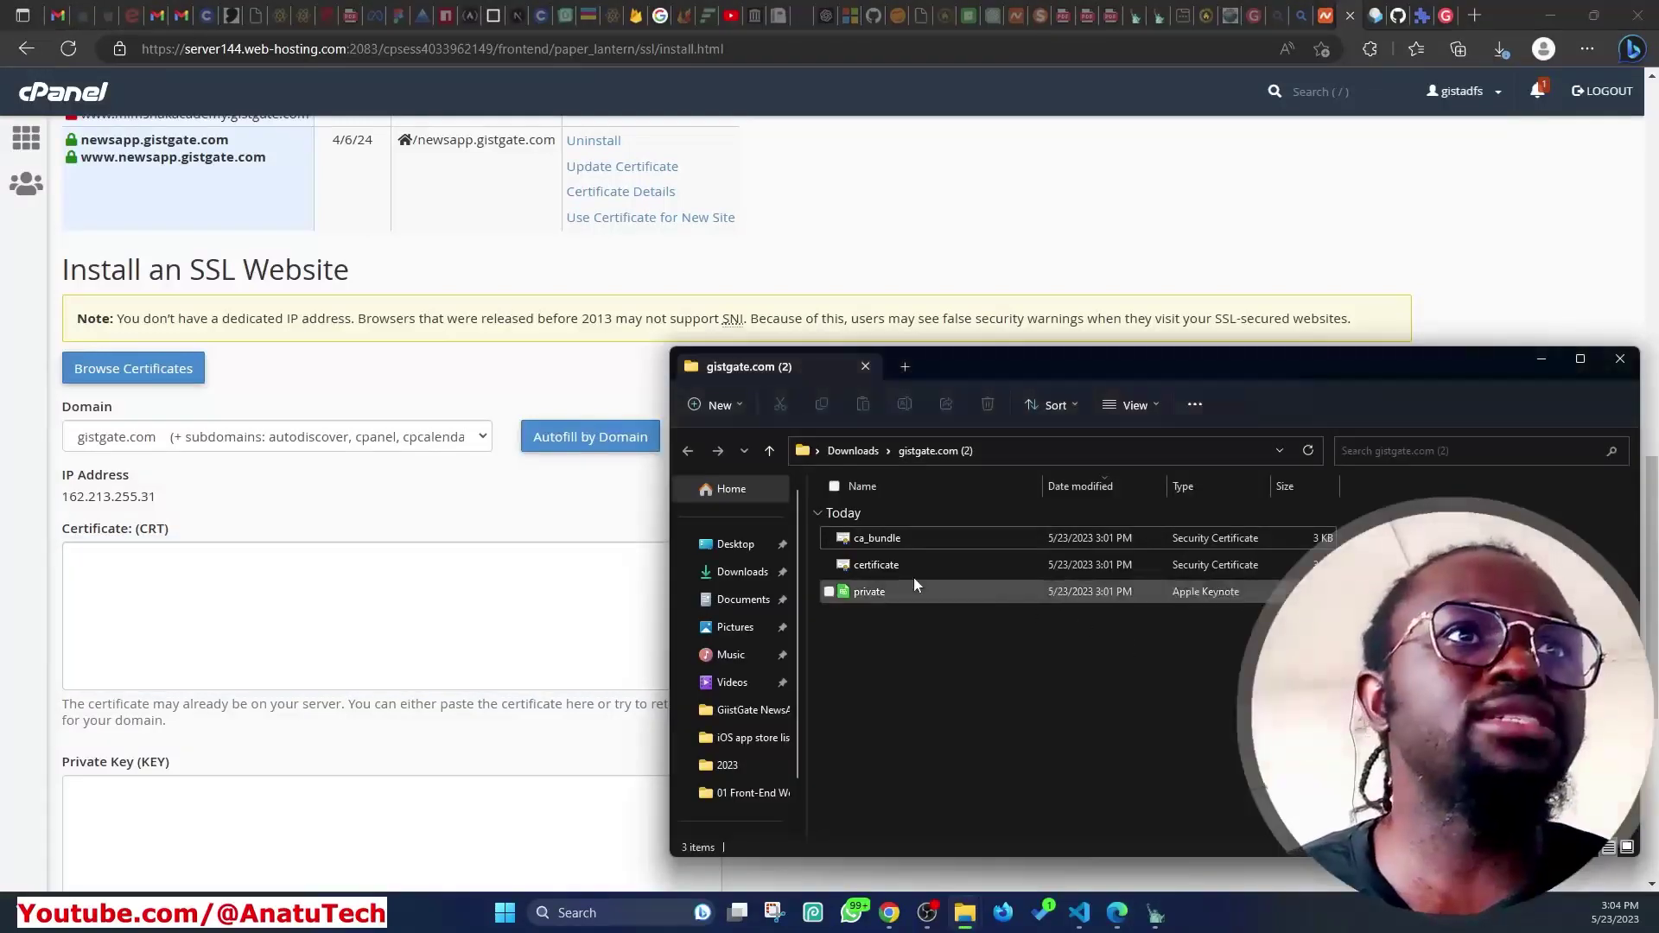
{"action": "left_click", "coordinate": [881, 567]}
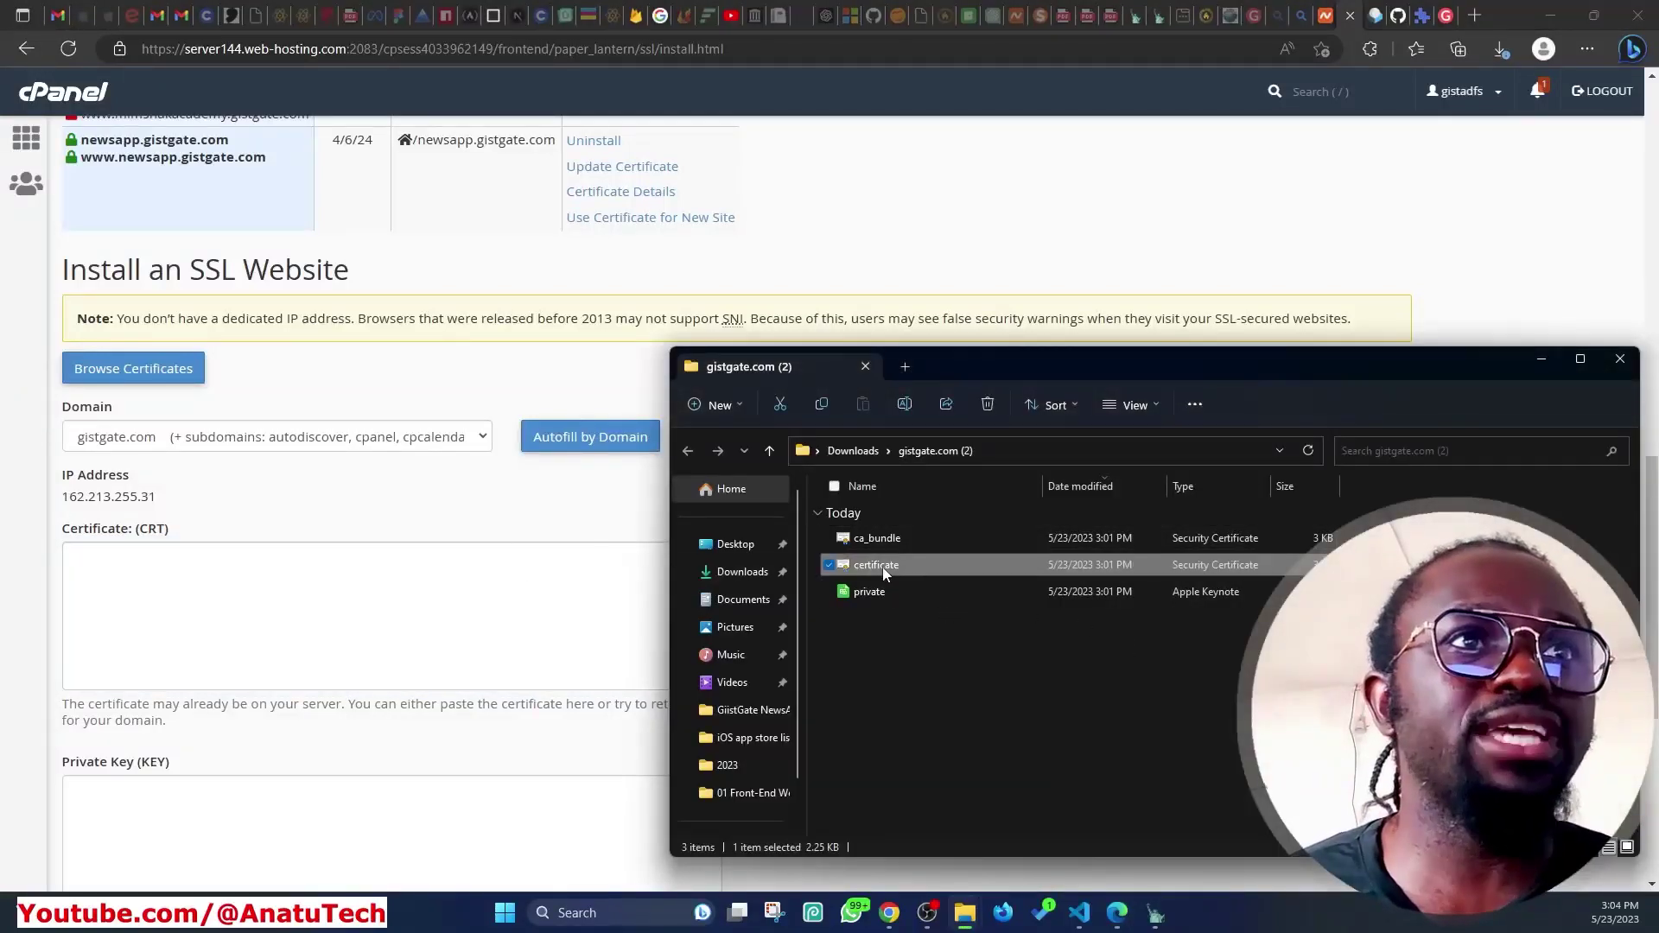
{"action": "right_click", "coordinate": [882, 566]}
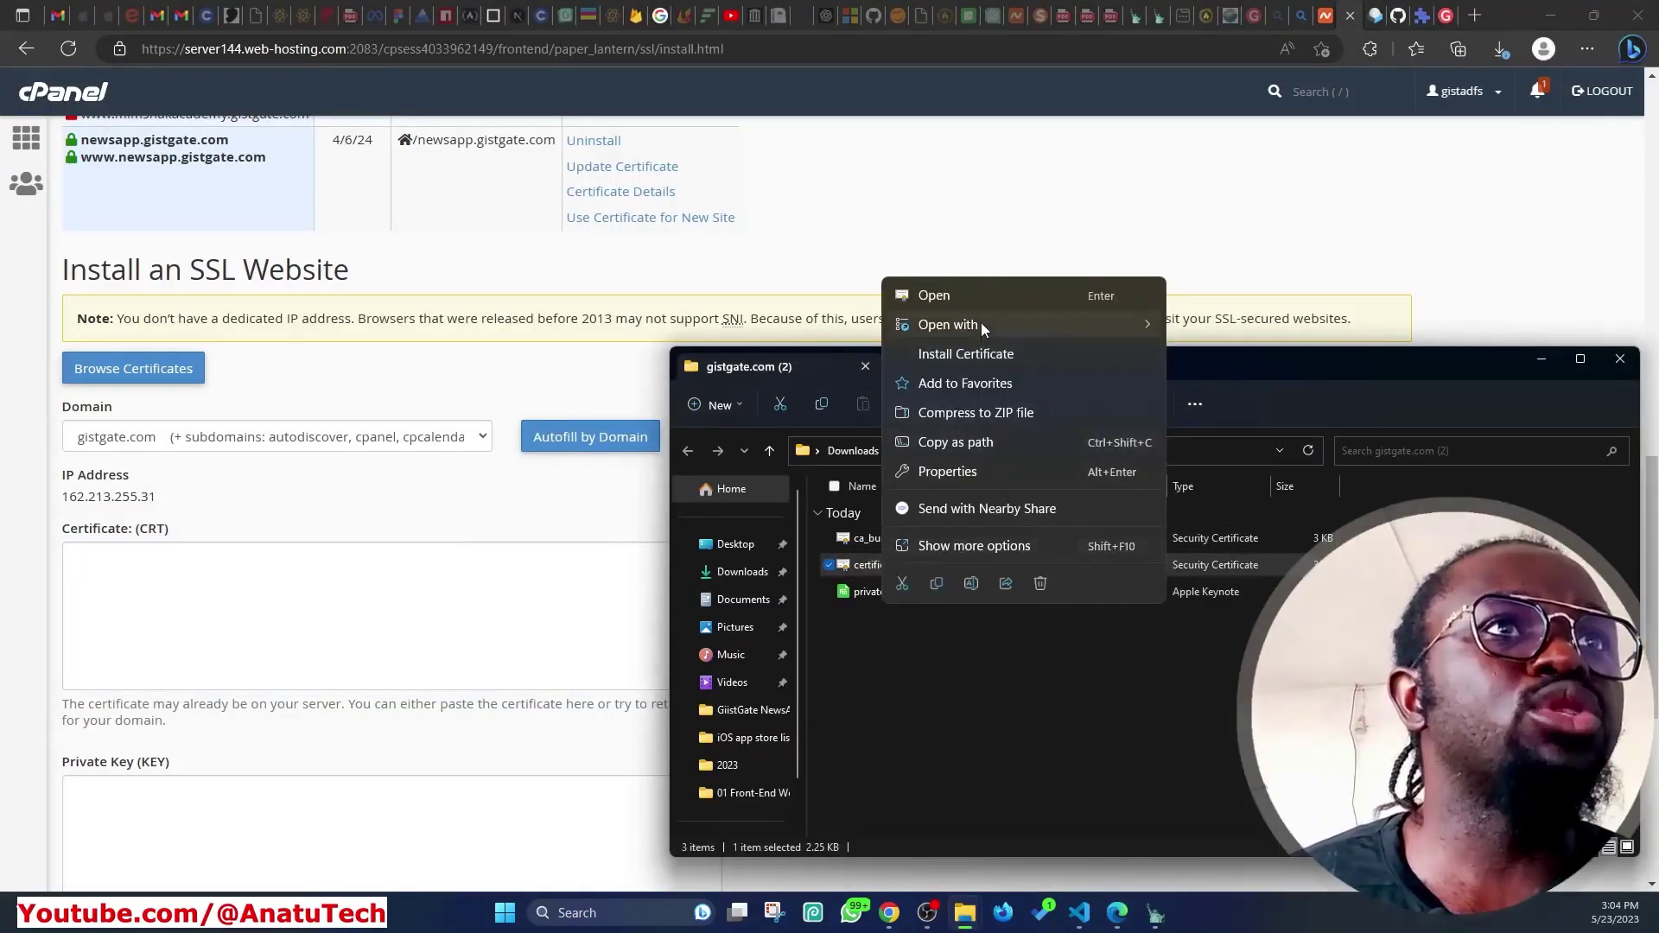
{"action": "mouse_move", "coordinate": [982, 326]}
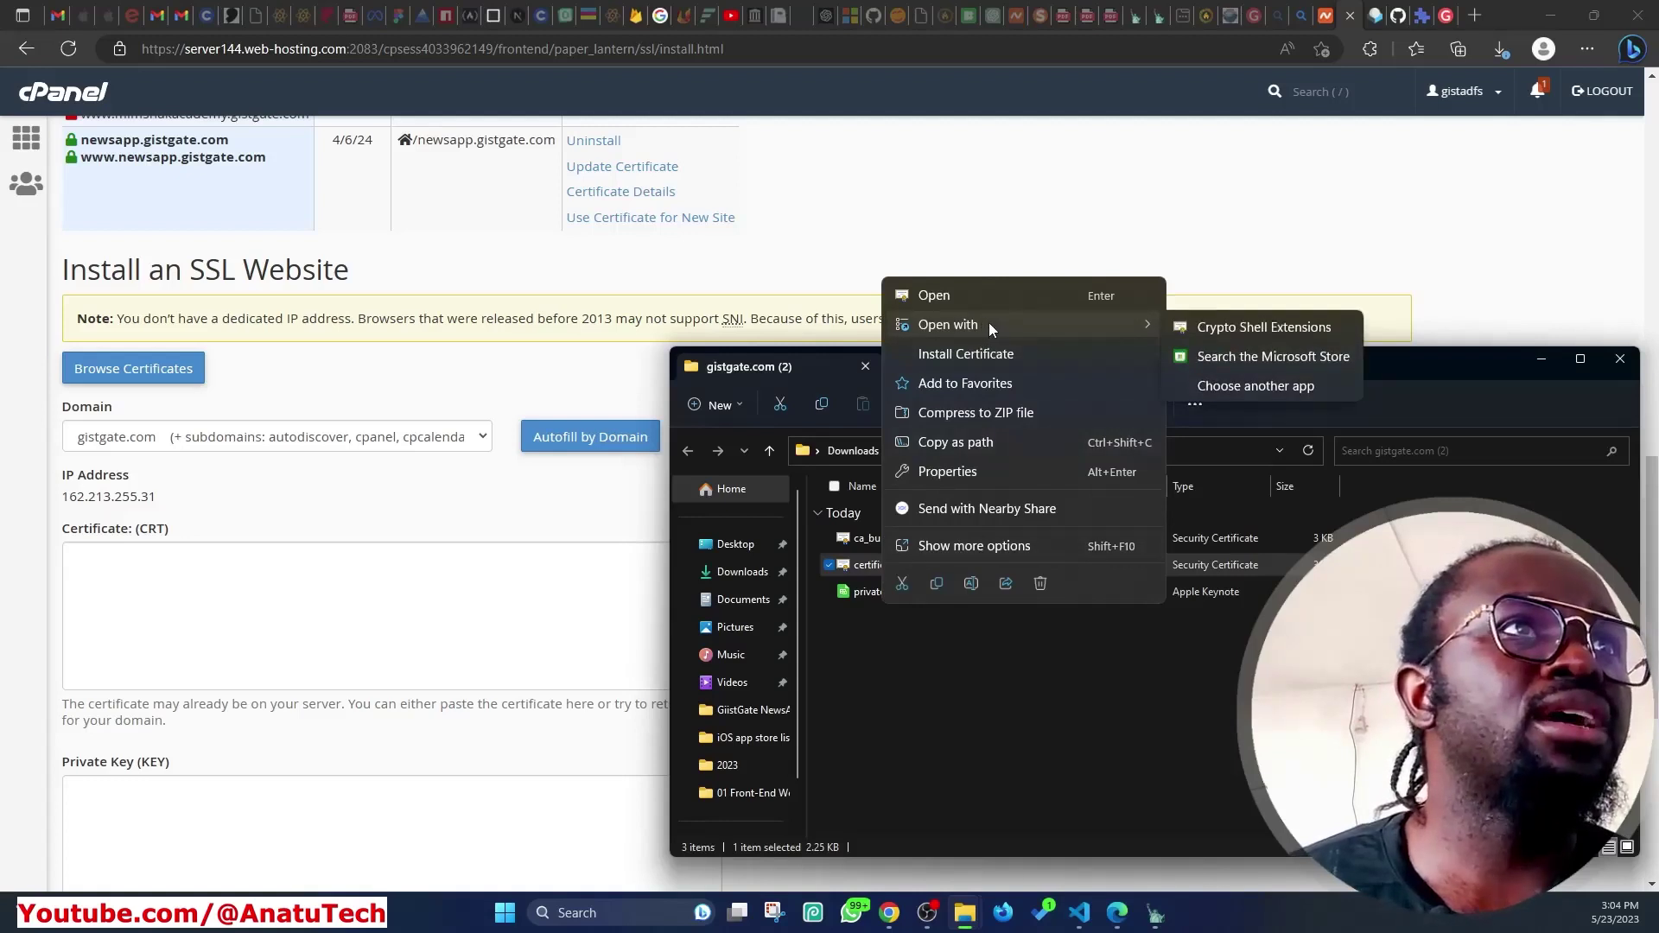
{"action": "left_click", "coordinate": [1222, 389]}
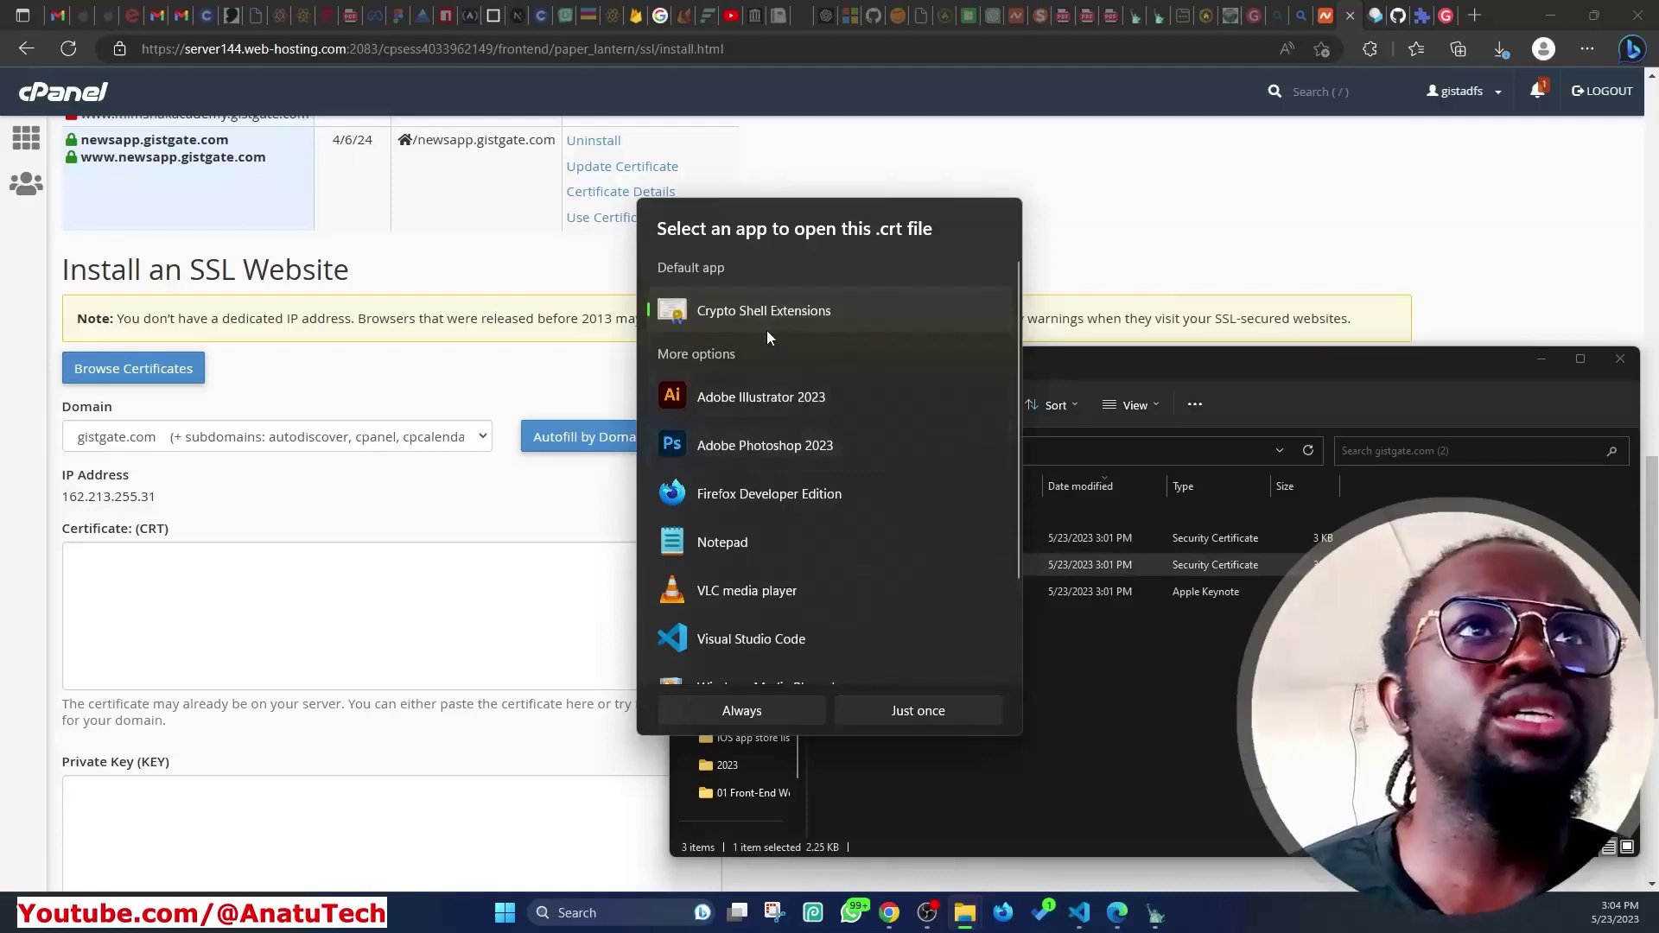
{"action": "left_click", "coordinate": [760, 549]}
{"action": "double_click", "coordinate": [764, 546]}
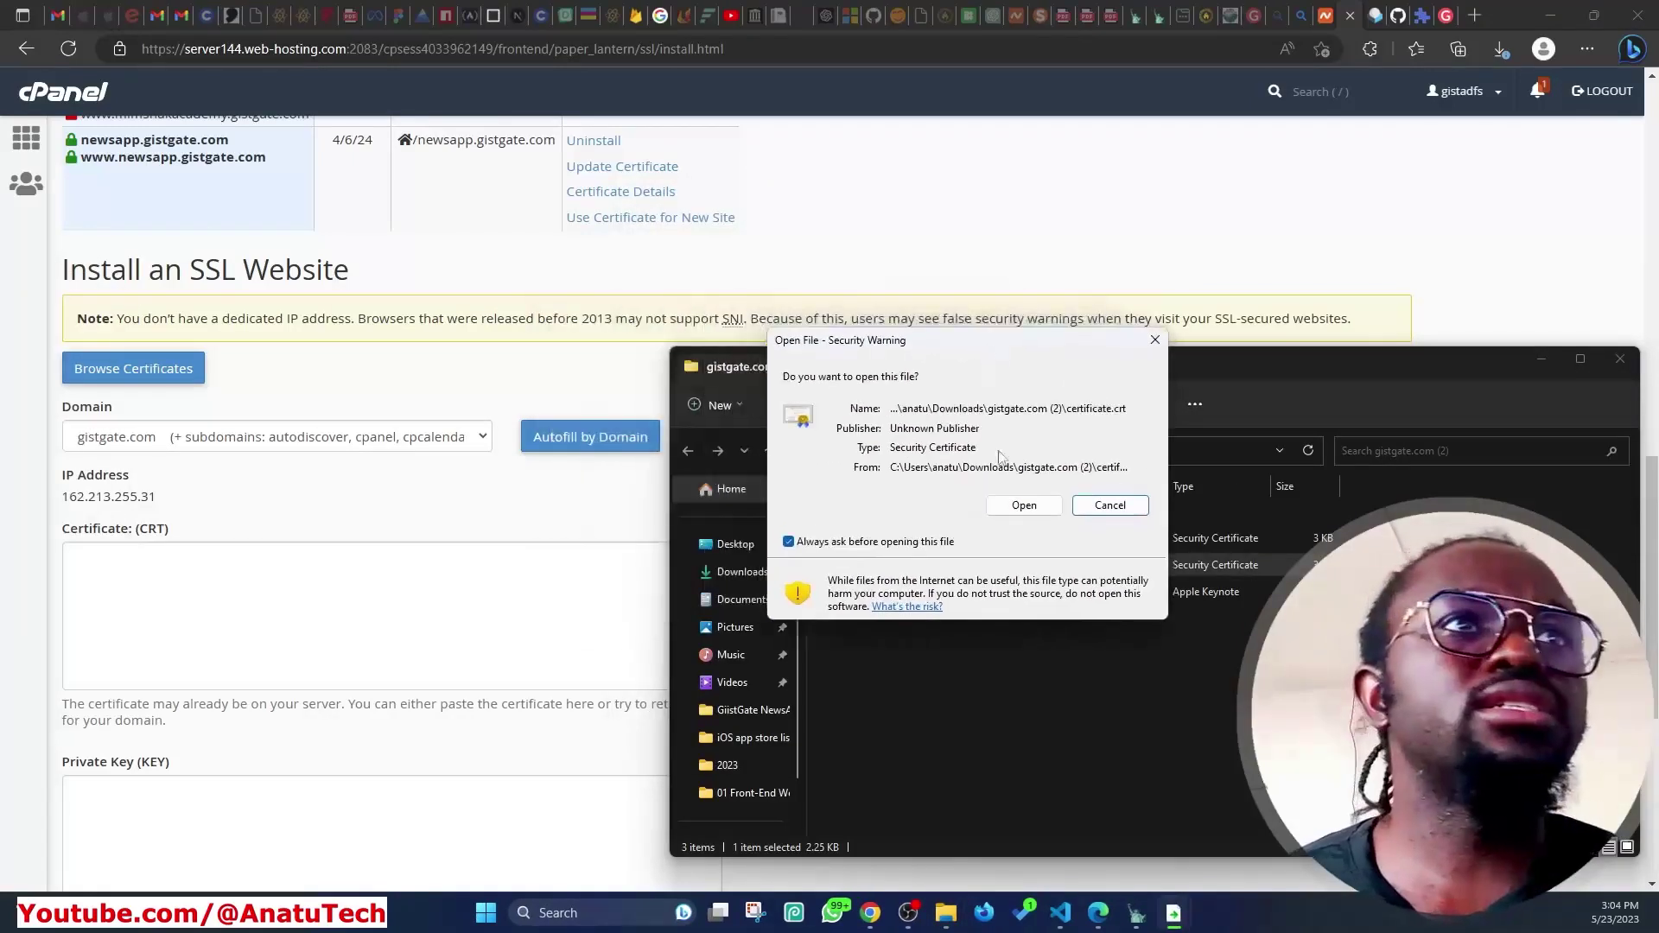
{"action": "left_click", "coordinate": [1022, 502]}
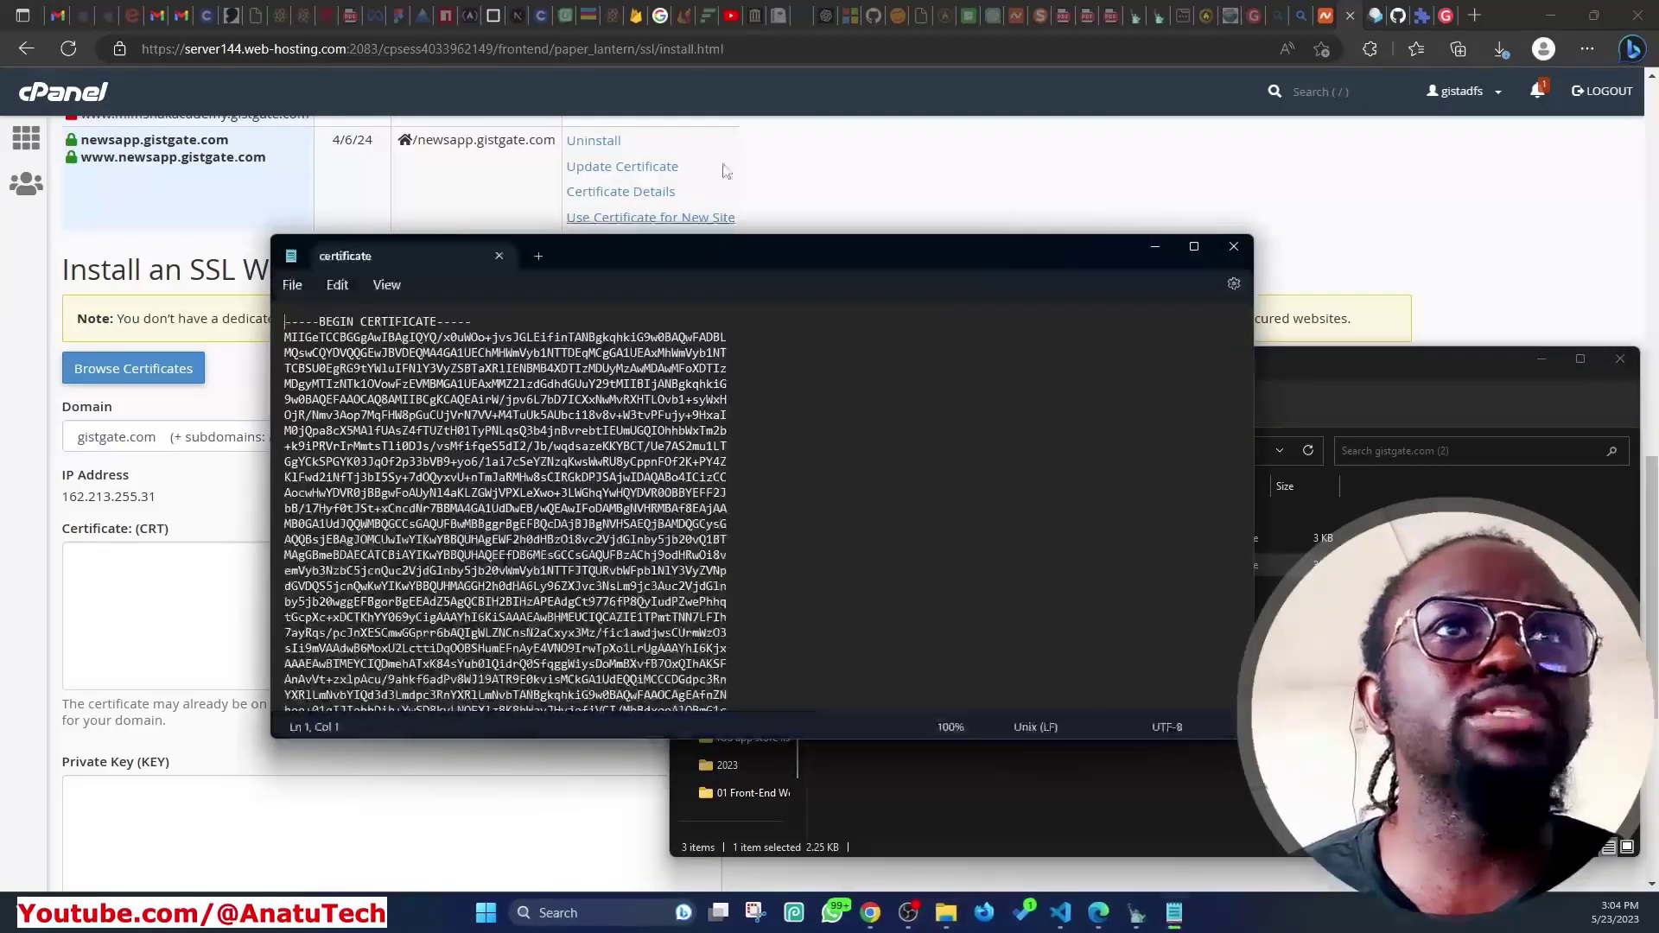
Copy the entire text of the certificate file into the Certificate (CRT) field of the cPanel form
{"action": "left_click_drag", "start_coordinate": [738, 250], "coordinate": [1057, 258]}
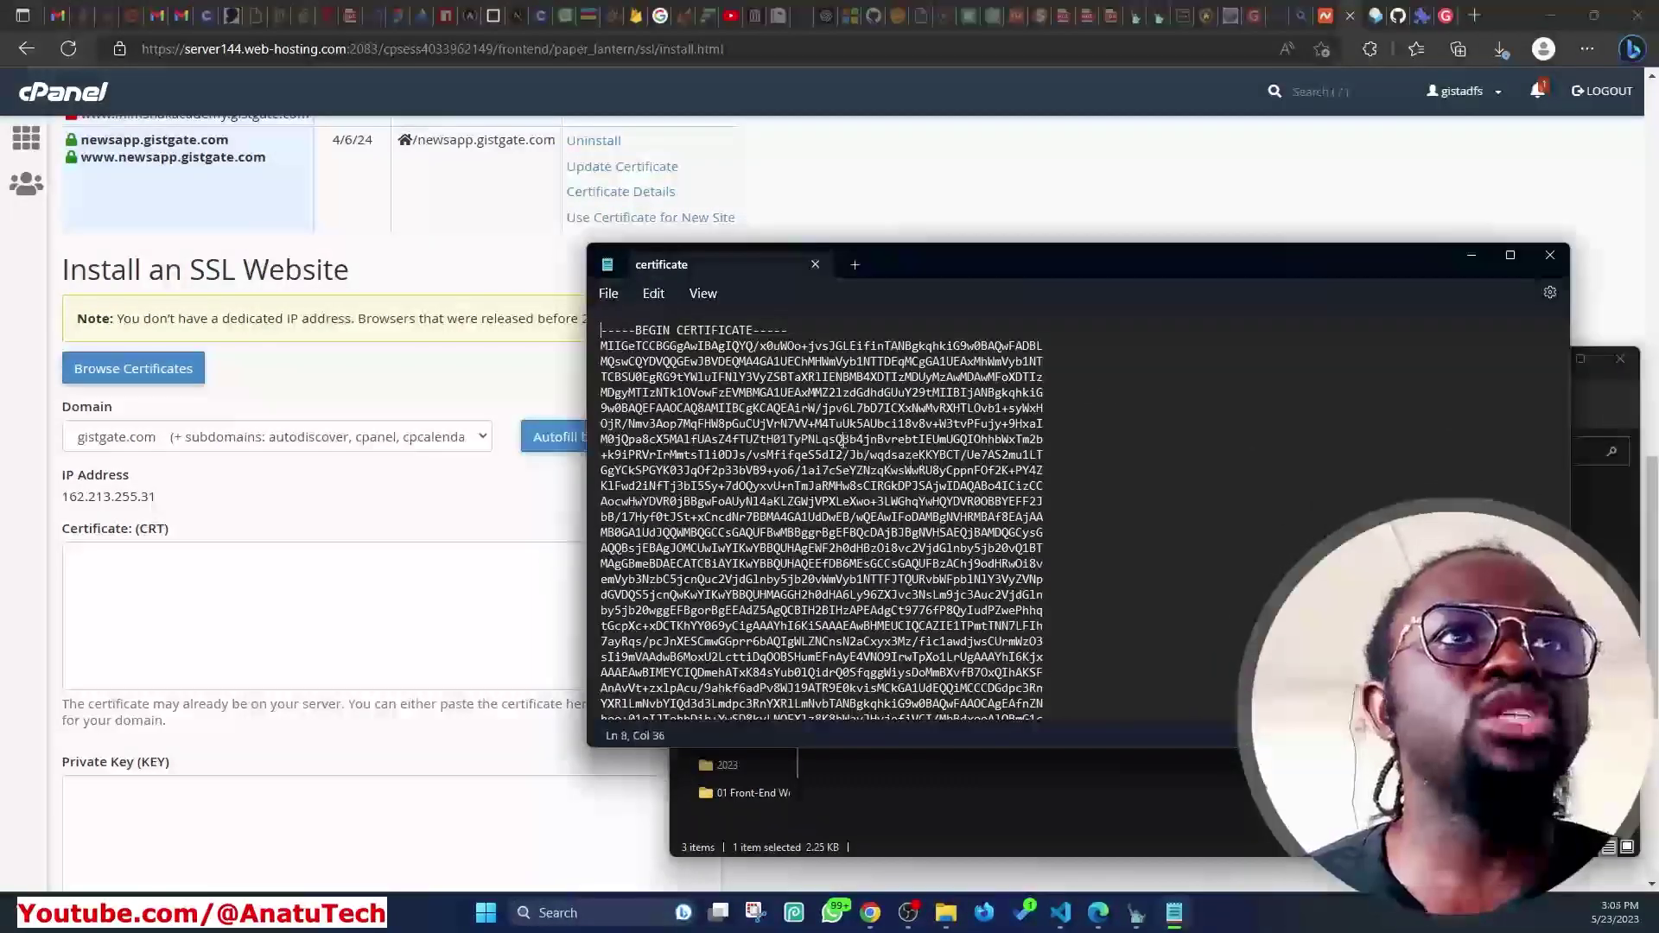
{"action": "key", "text": "ctrl+a"}
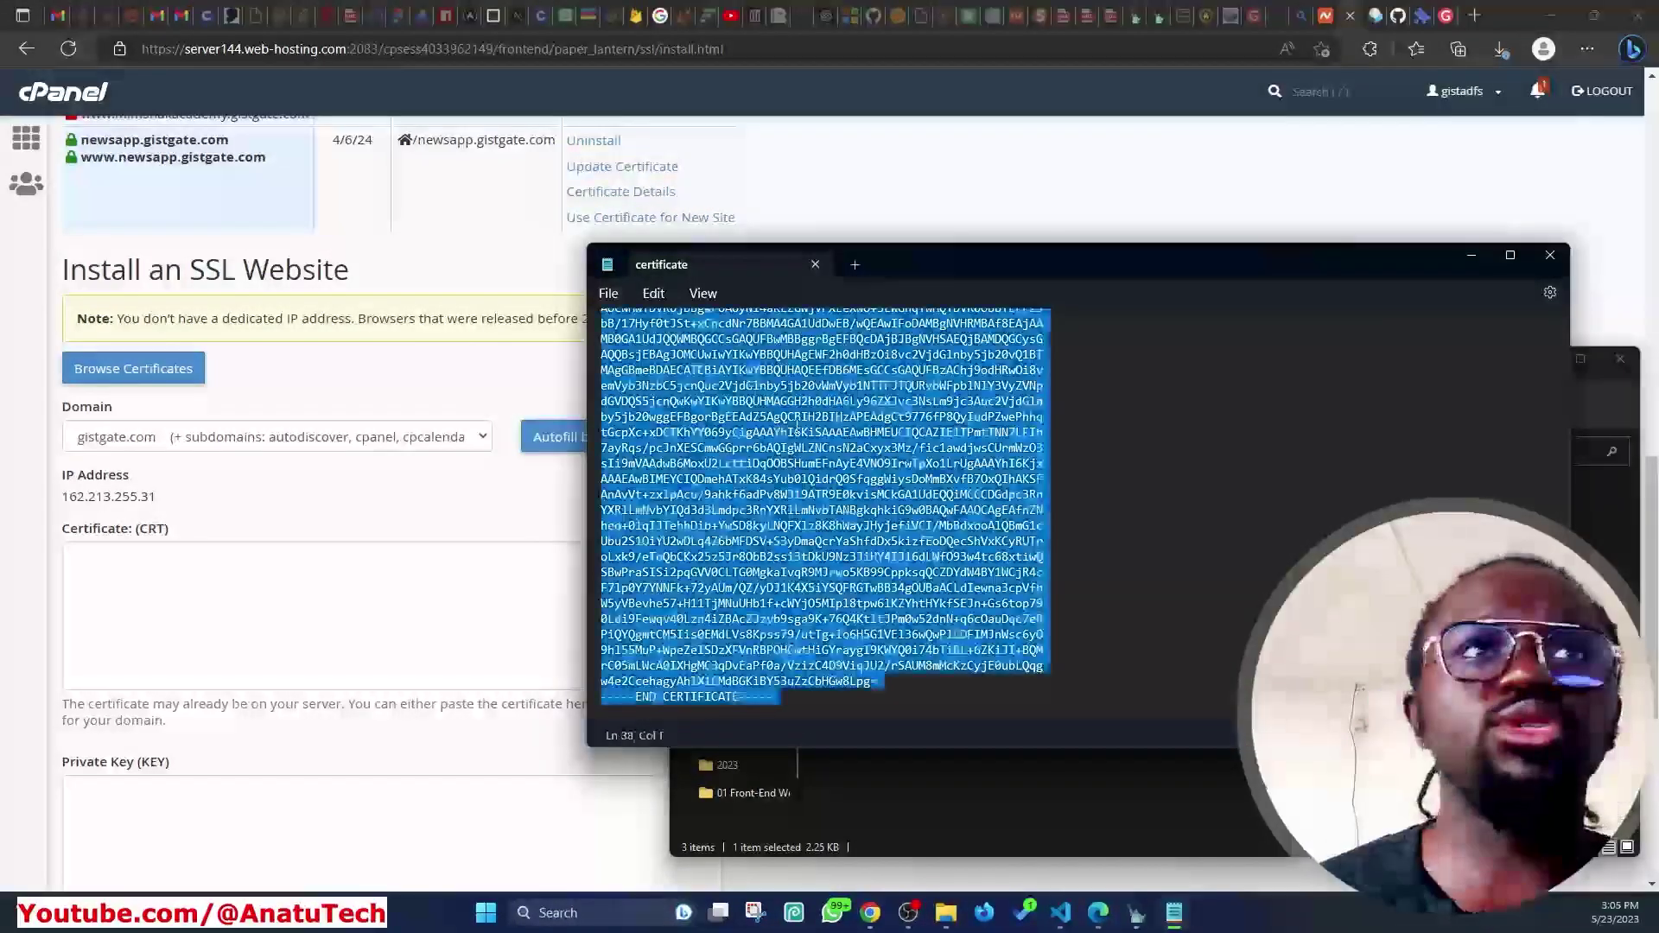
{"action": "left_click", "coordinate": [287, 608]}
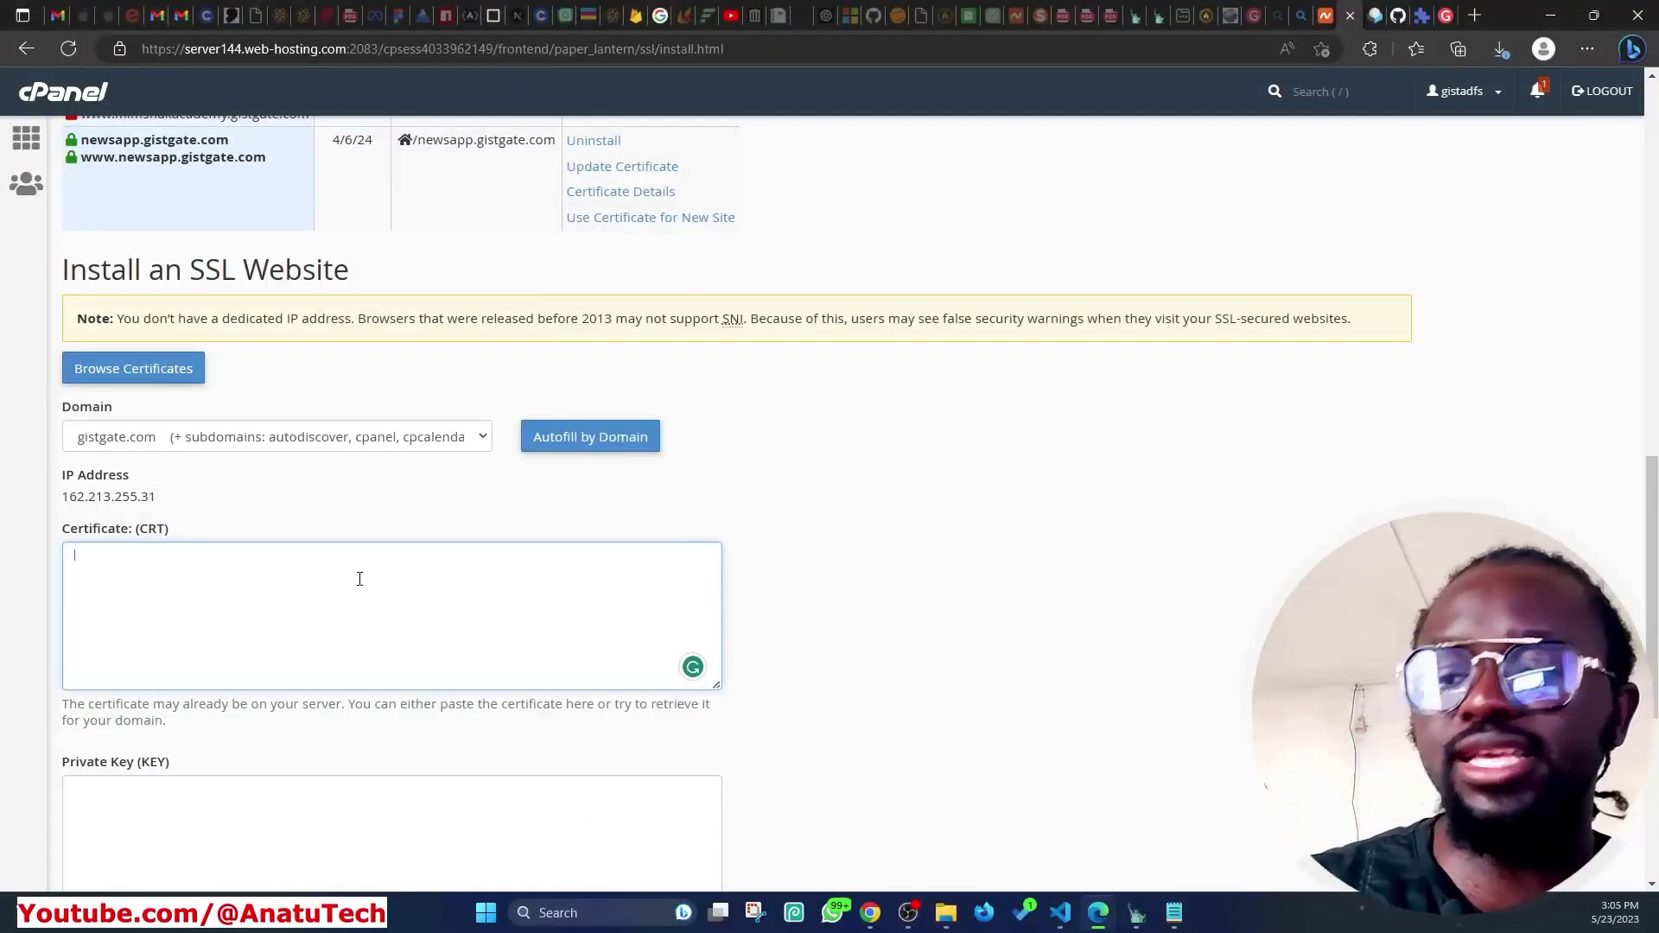
{"action": "key", "text": "ctrl+v"}
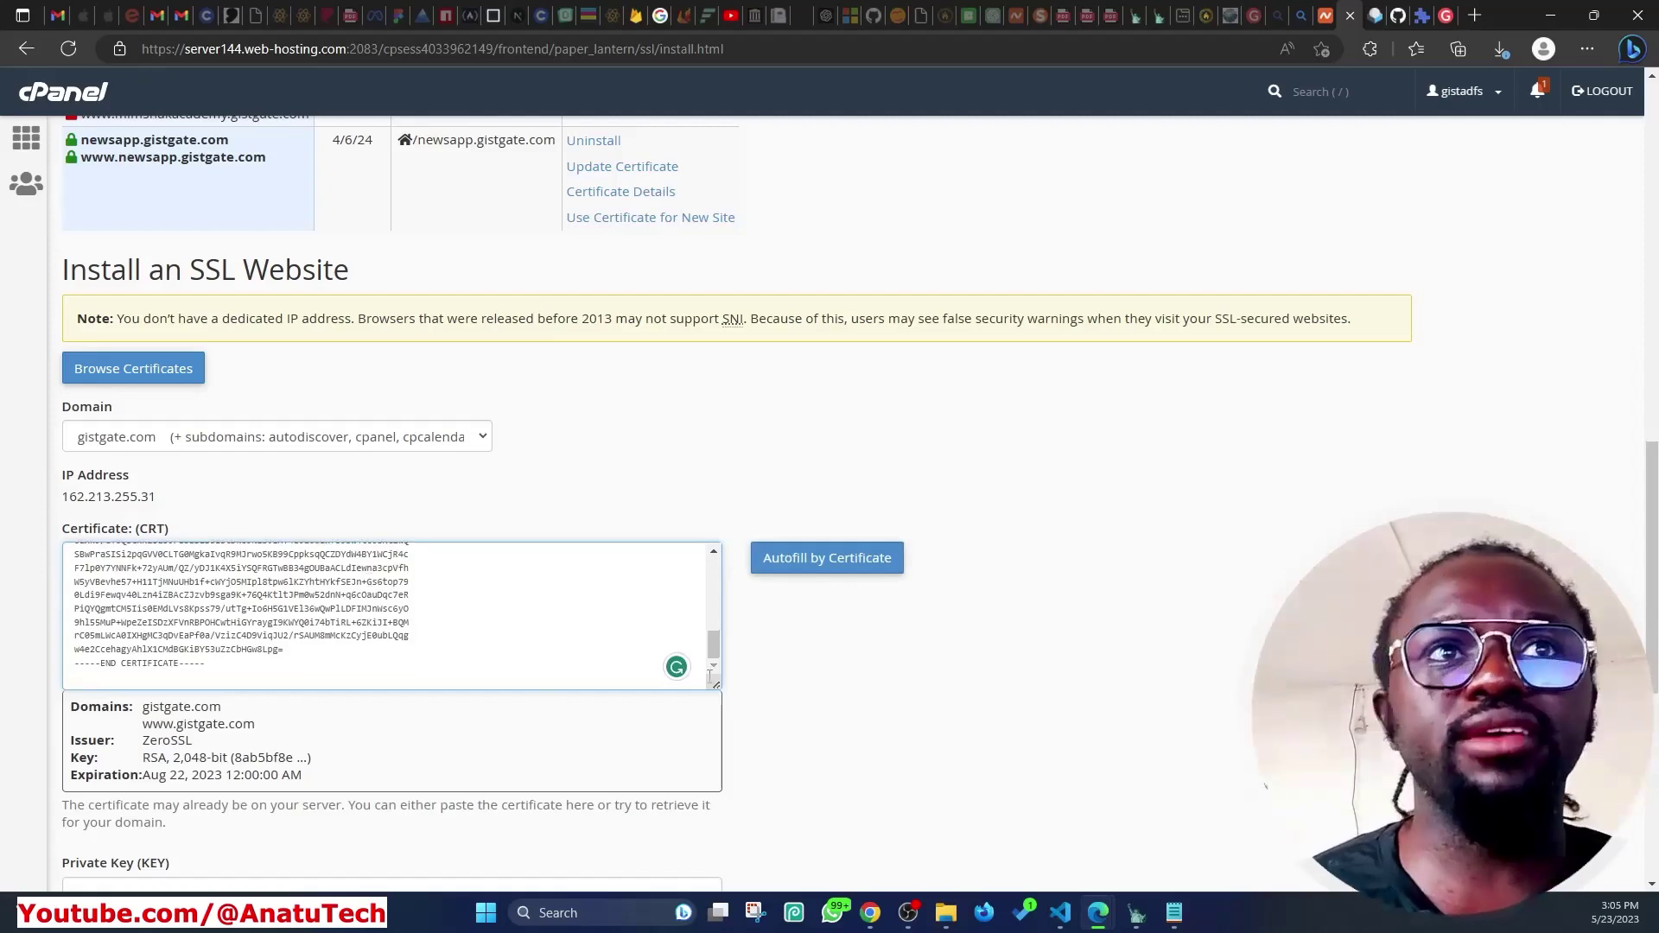
Return to the gistgate.com (2) folder and open the private file in Notepad
{"action": "scroll", "coordinate": [293, 476], "scroll_direction": "down", "scroll_amount": 4}
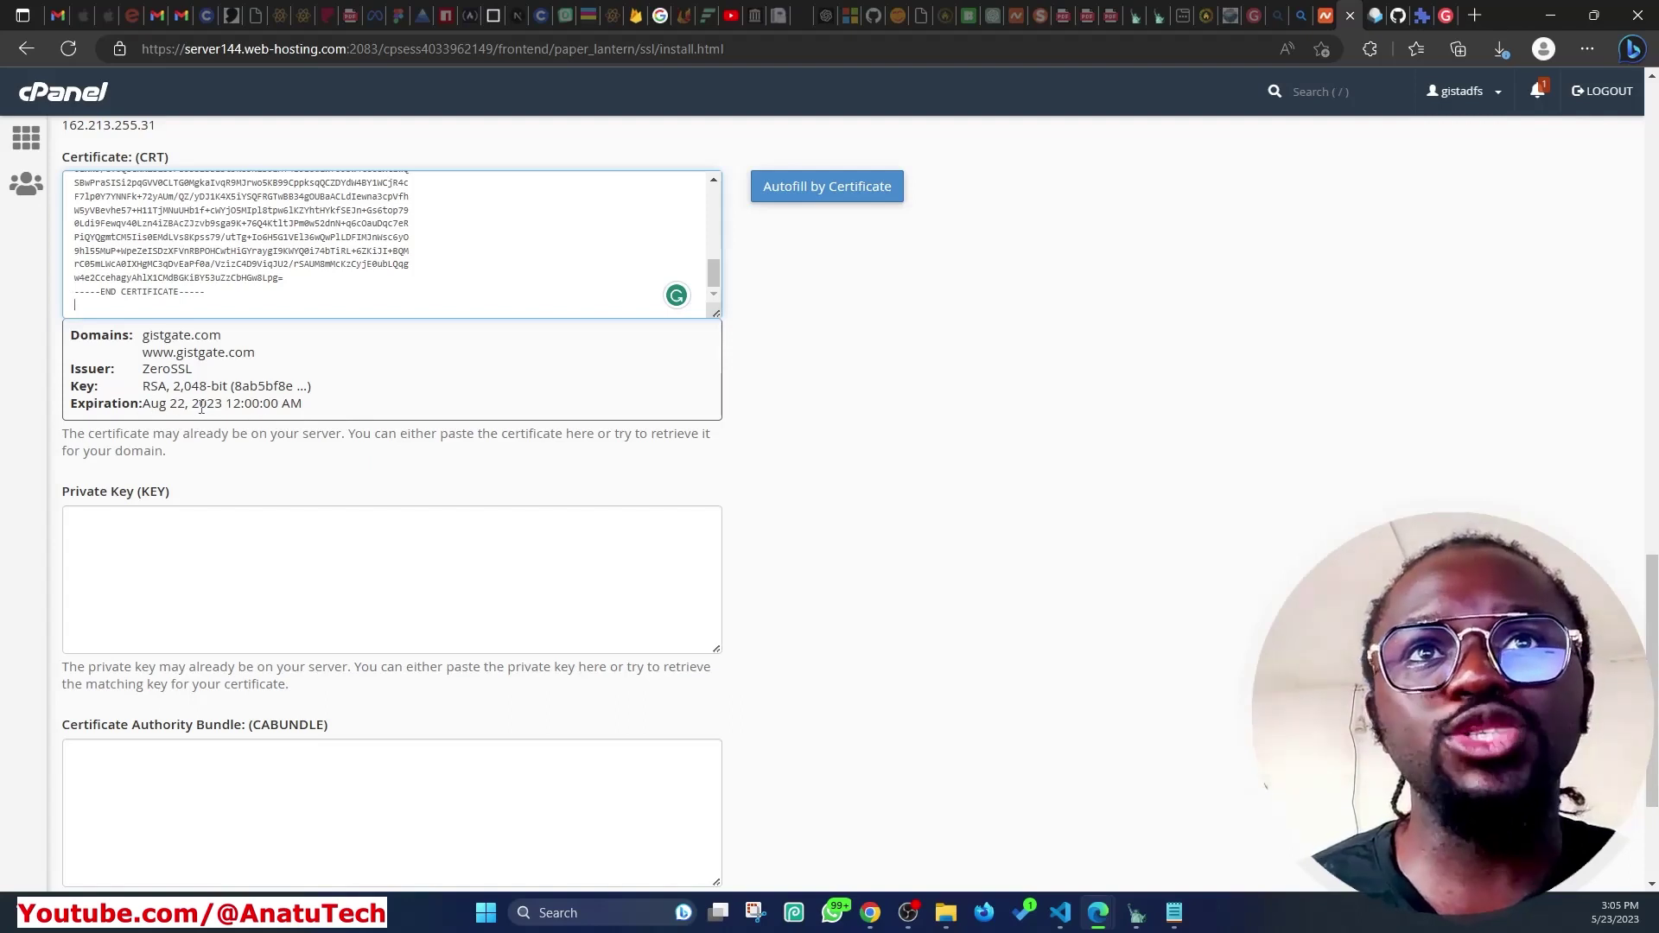
{"action": "left_click", "coordinate": [221, 572]}
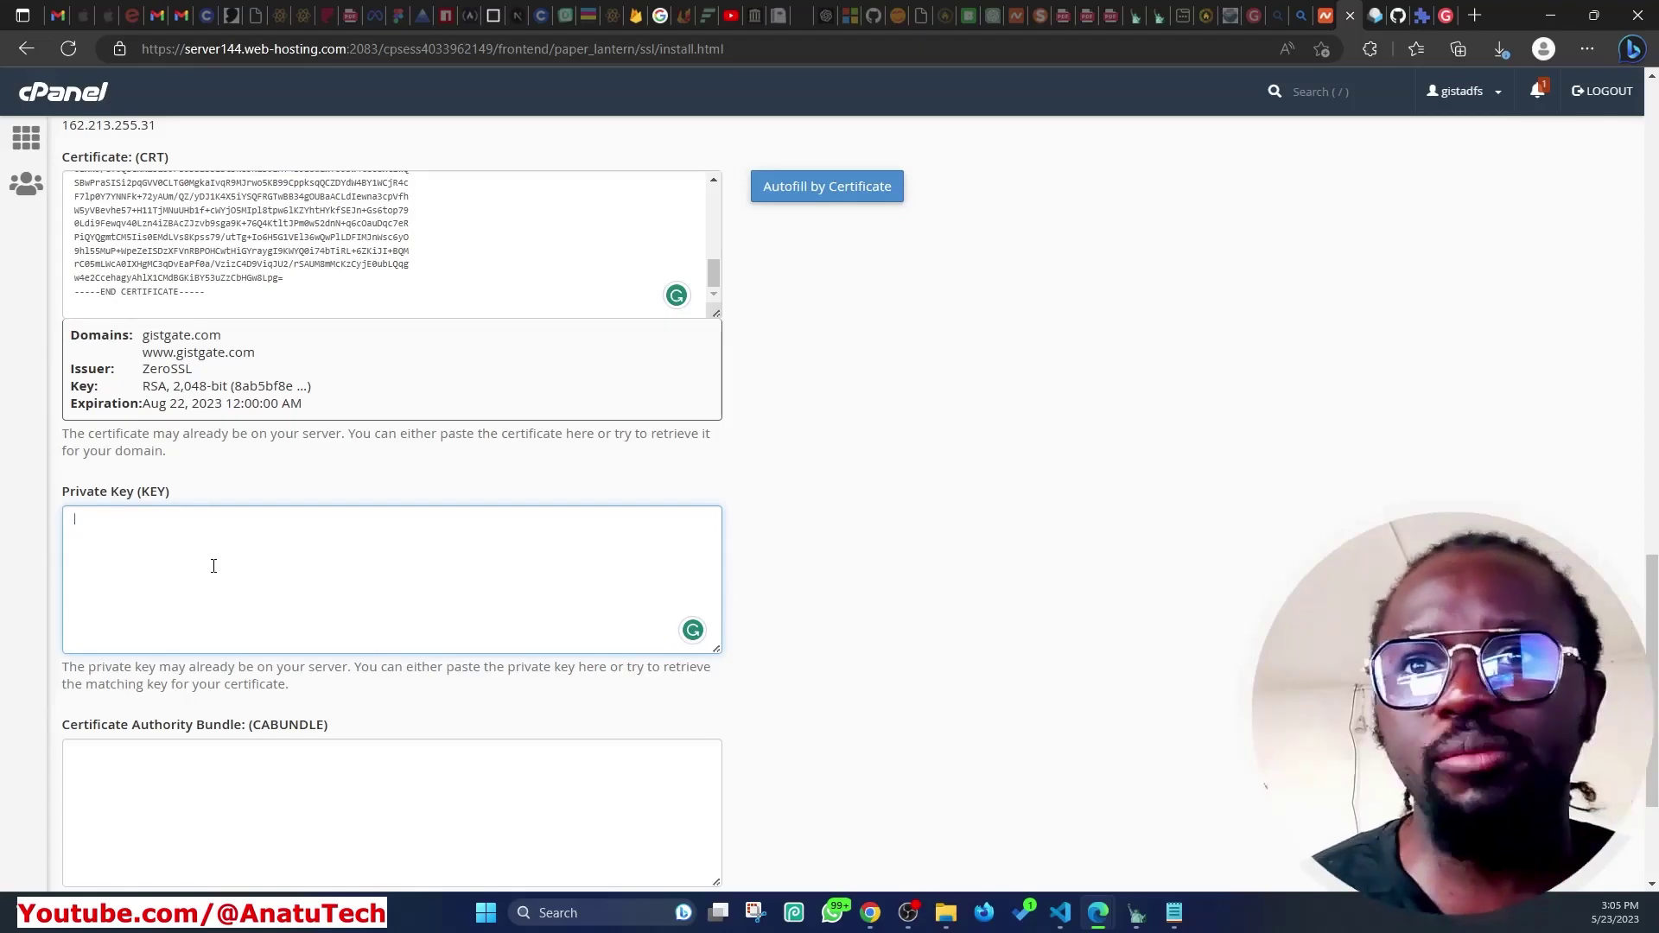
{"action": "key", "text": "alt+Tab"}
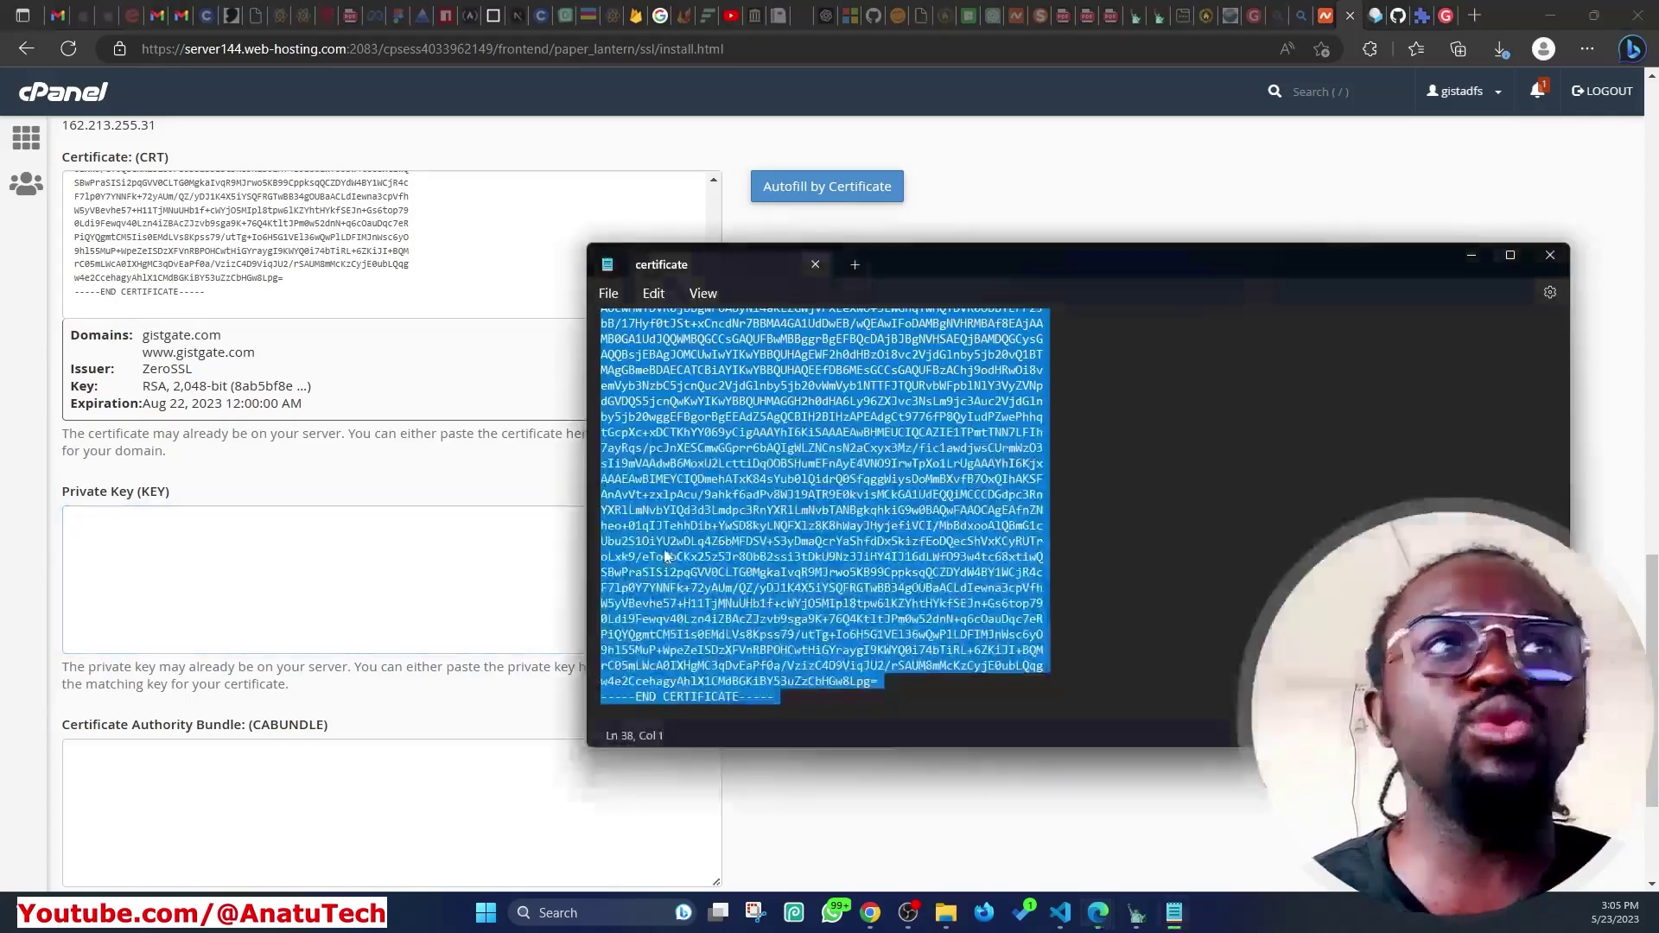
{"action": "key", "text": "alt+Tab"}
{"action": "left_click", "coordinate": [883, 557]}
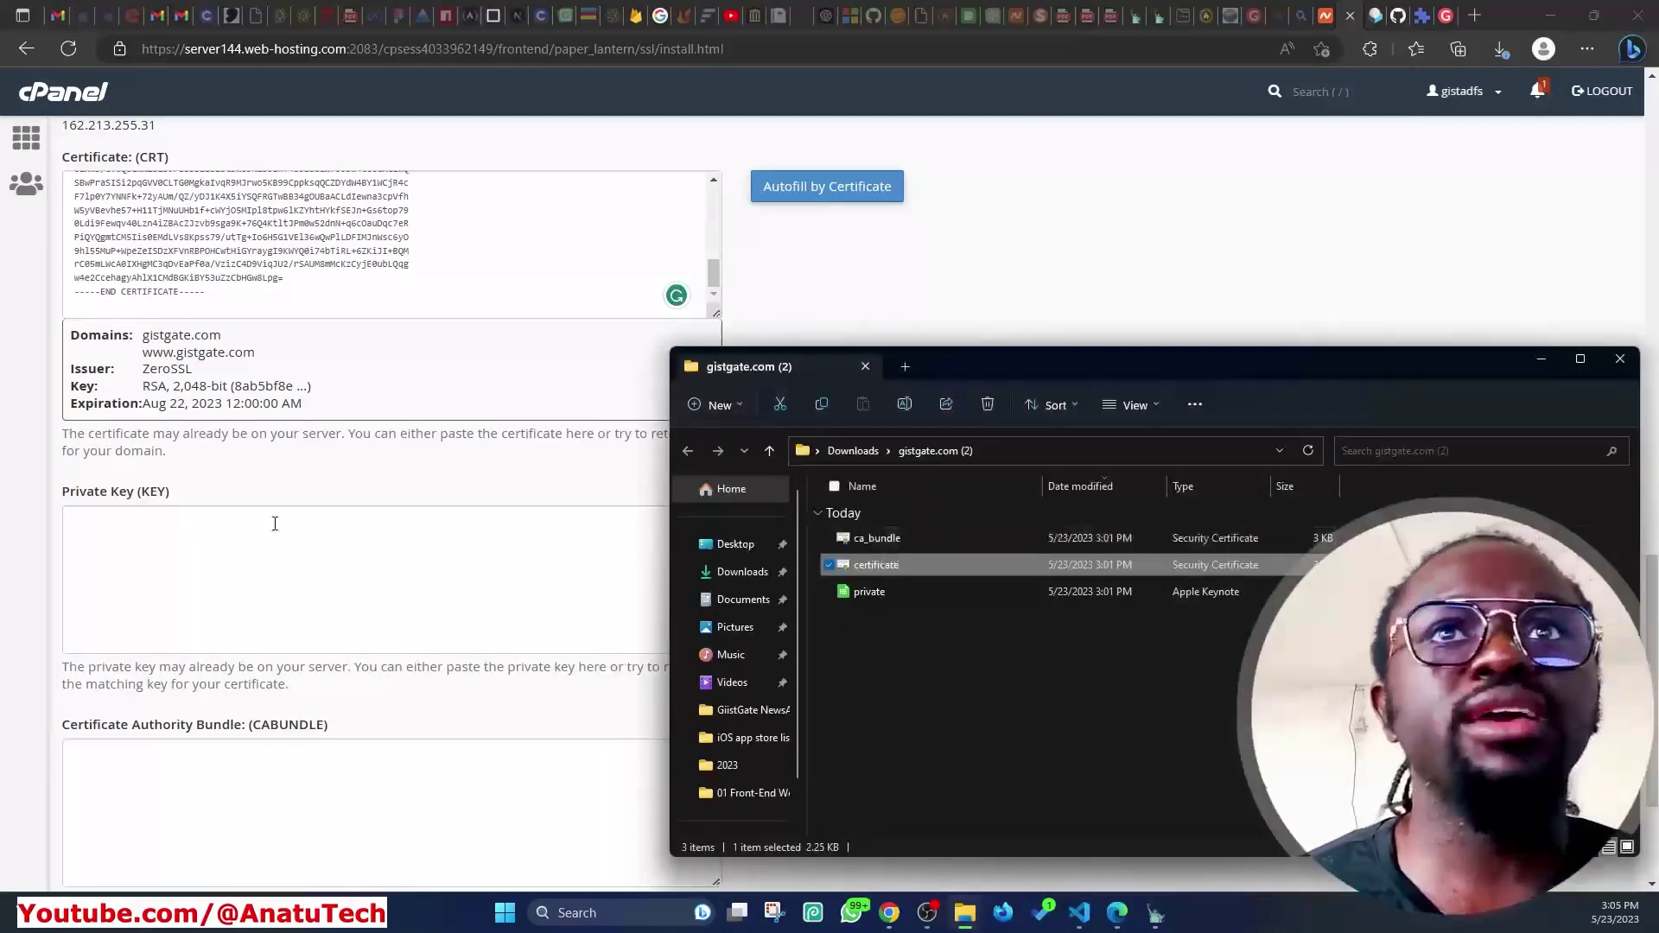
{"action": "left_click", "coordinate": [871, 593]}
{"action": "right_click", "coordinate": [861, 591]}
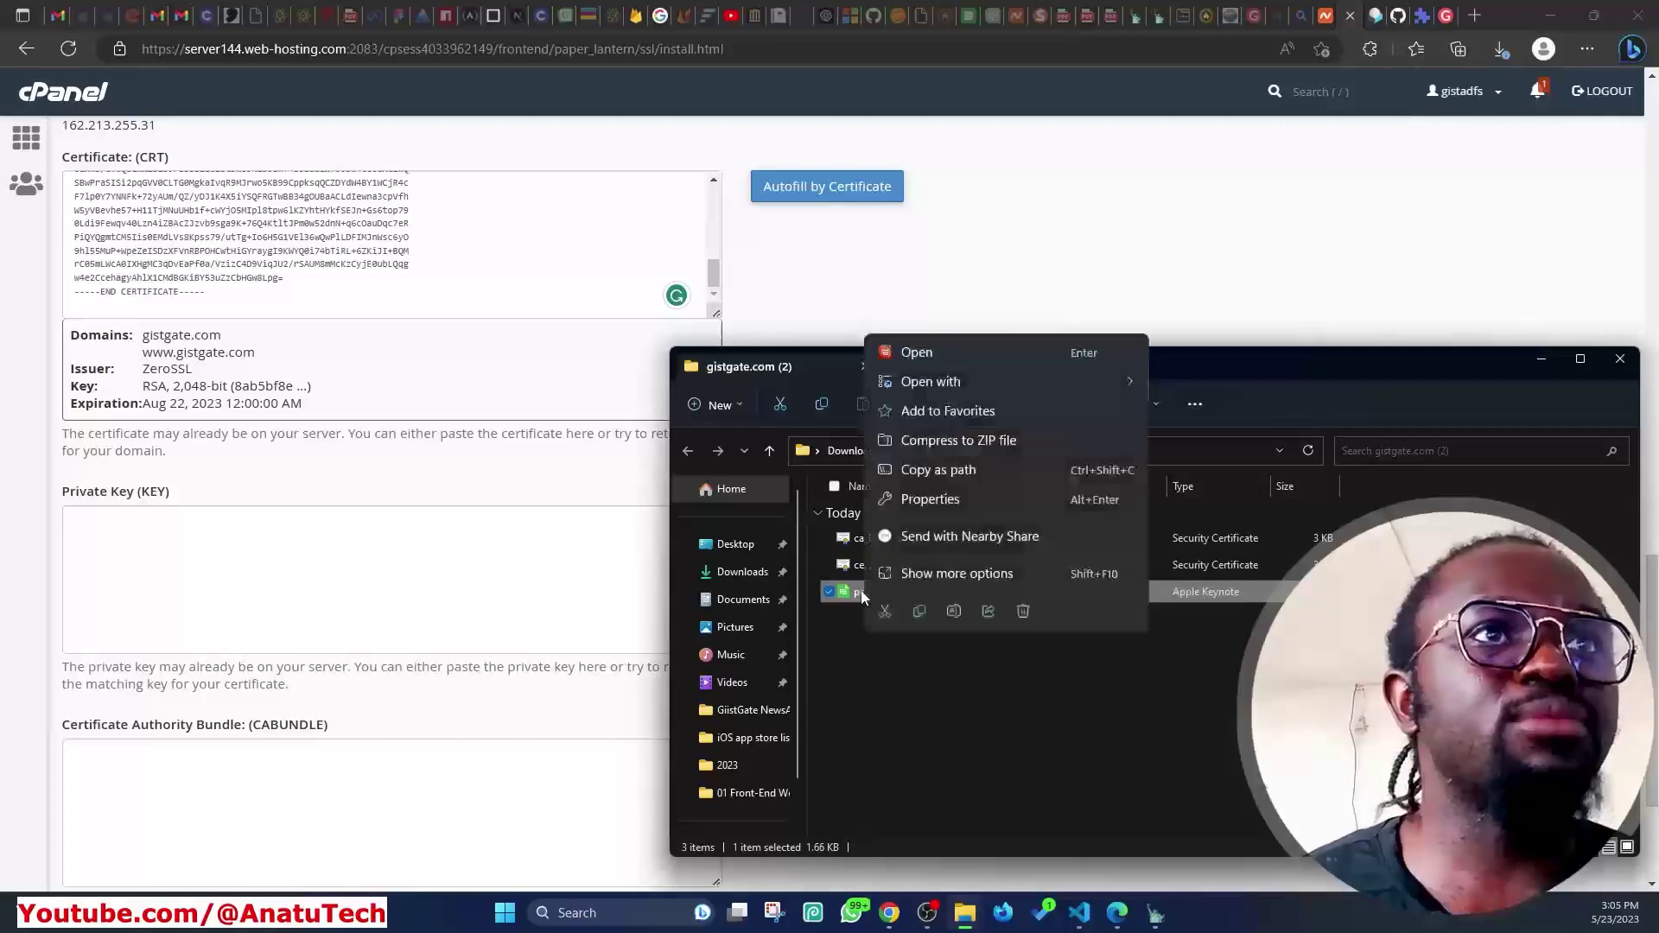
{"action": "mouse_move", "coordinate": [971, 381]}
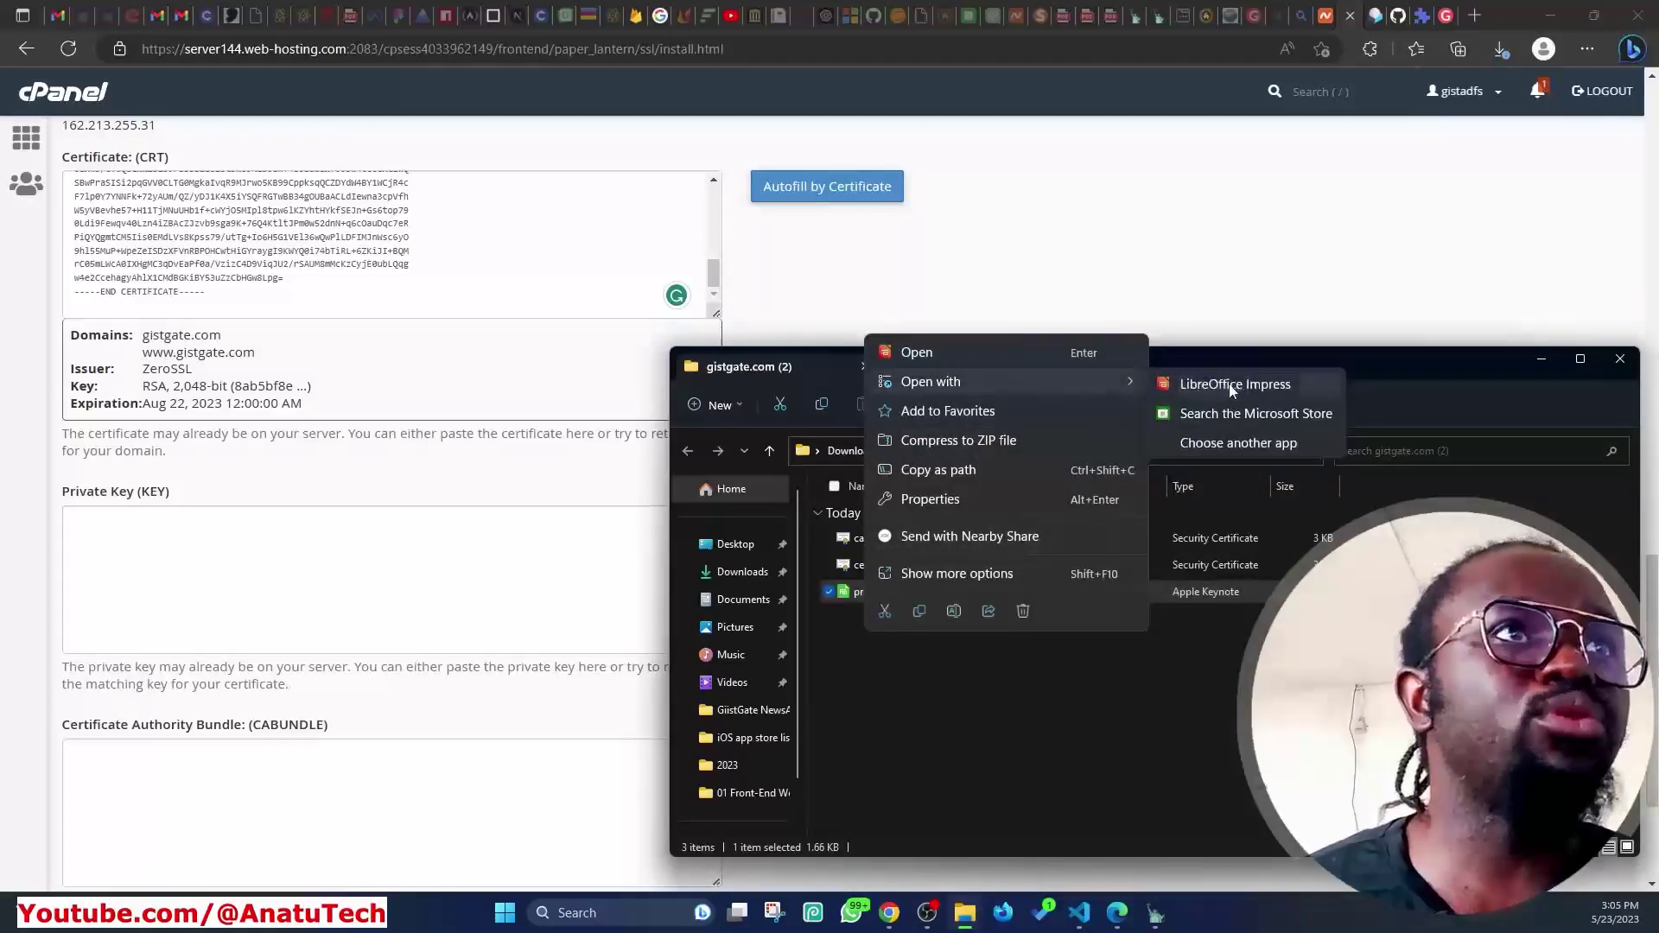
{"action": "left_click", "coordinate": [1227, 440]}
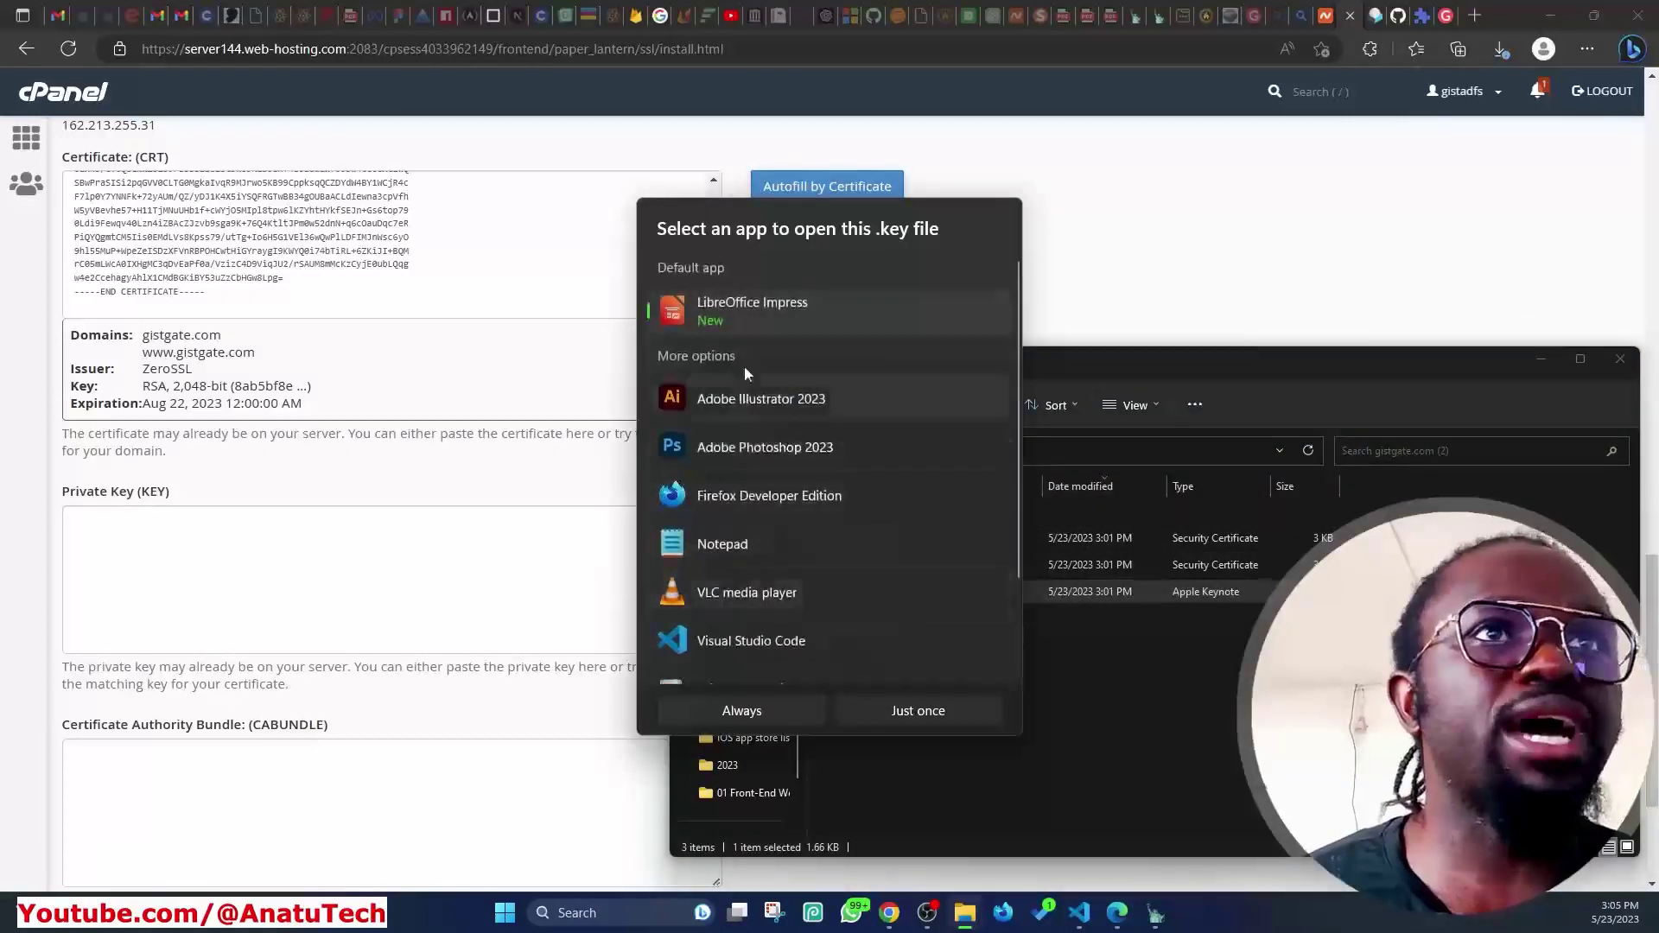
{"action": "double_click", "coordinate": [753, 544]}
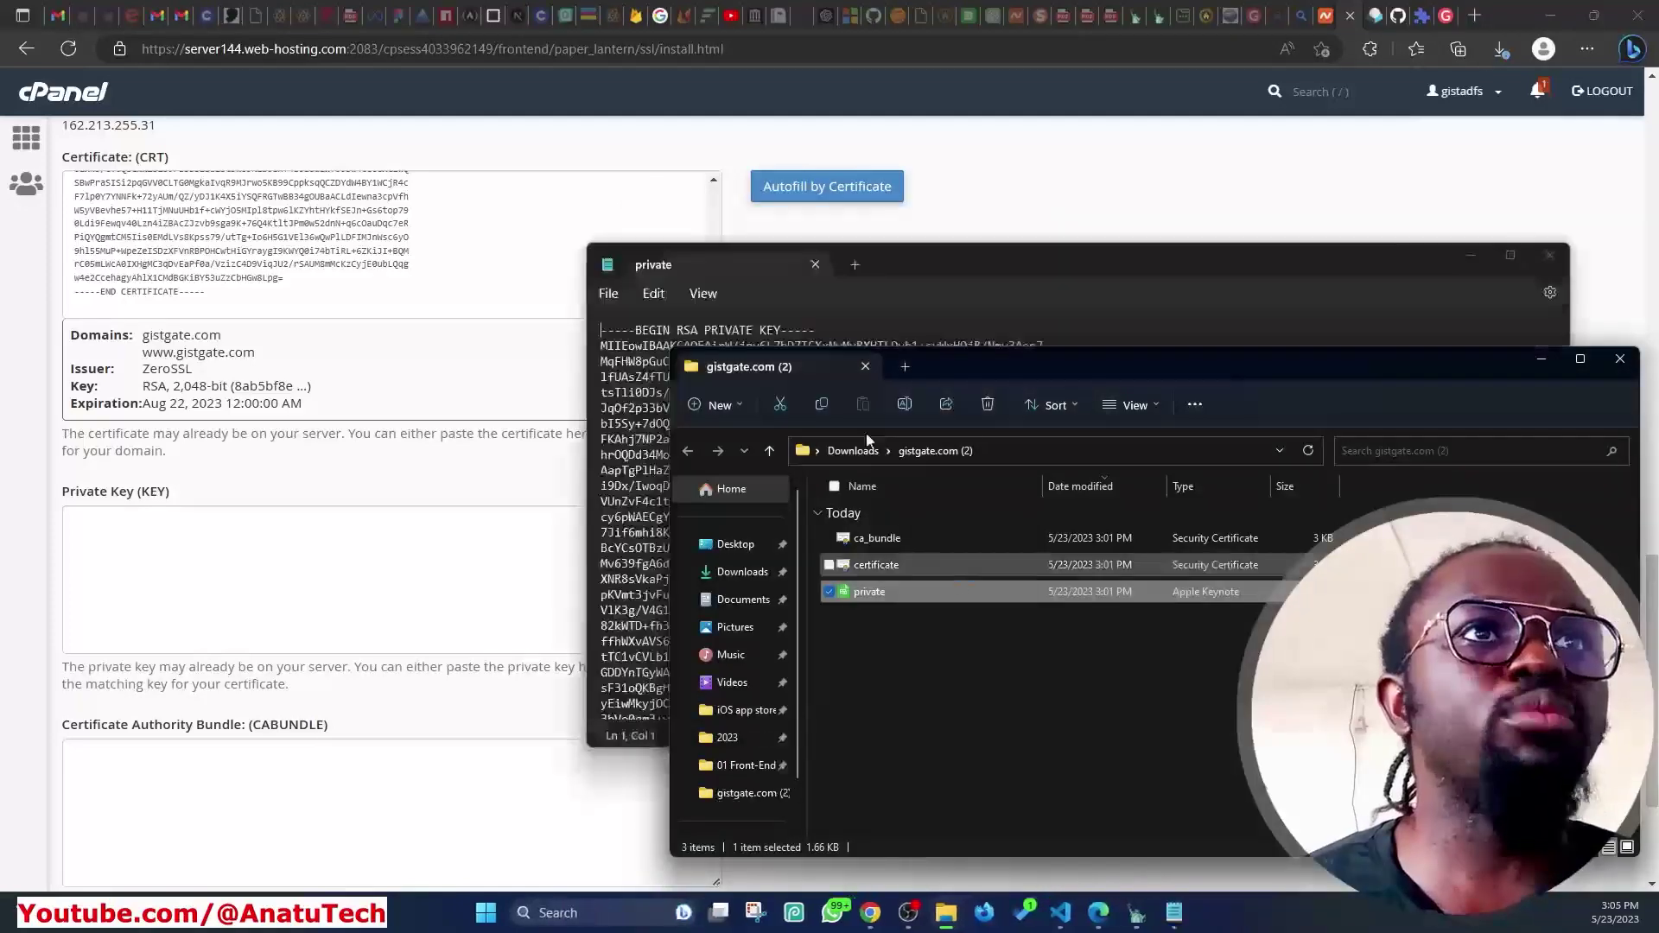
Copy the entire private key text from Notepad and paste it into cPanel's Private Key (KEY) field
{"action": "left_click", "coordinate": [943, 316]}
{"action": "key", "text": "ctrl+a"}
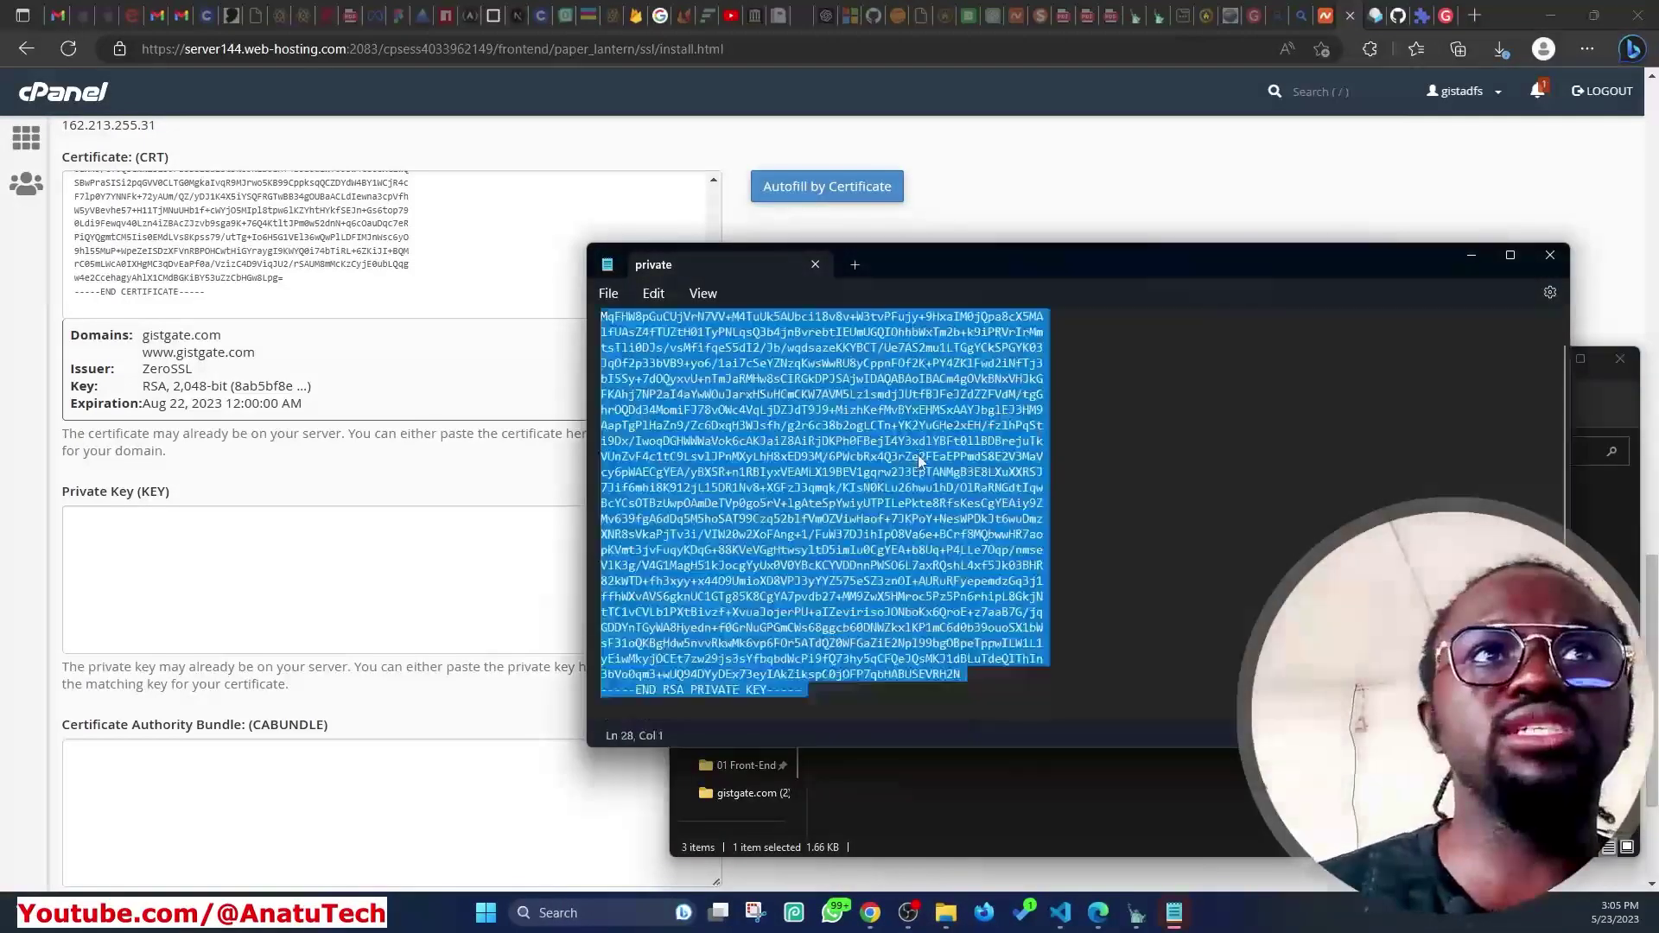
{"action": "key", "text": "ctrl+c"}
{"action": "left_click", "coordinate": [398, 595]}
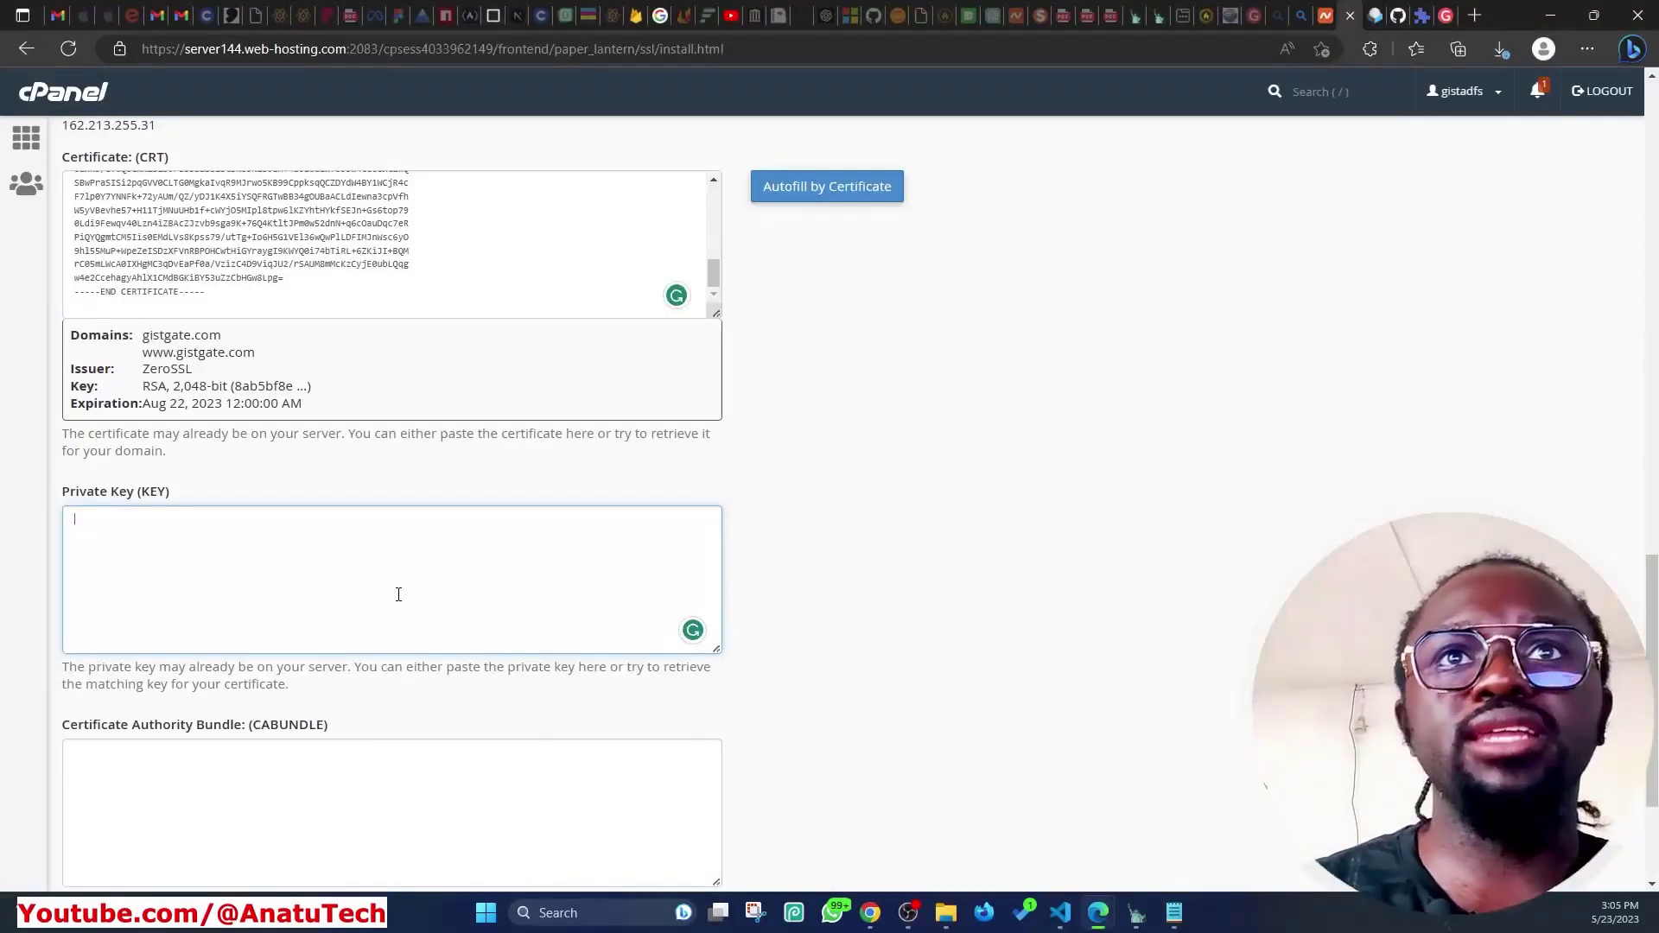
{"action": "key", "text": "ctrl+v"}
{"action": "left_click", "coordinate": [763, 574]}
Close the private key file in Notepad and bring up the gistgate.com (2) folder
{"action": "scroll", "coordinate": [769, 584], "scroll_direction": "down", "scroll_amount": 3}
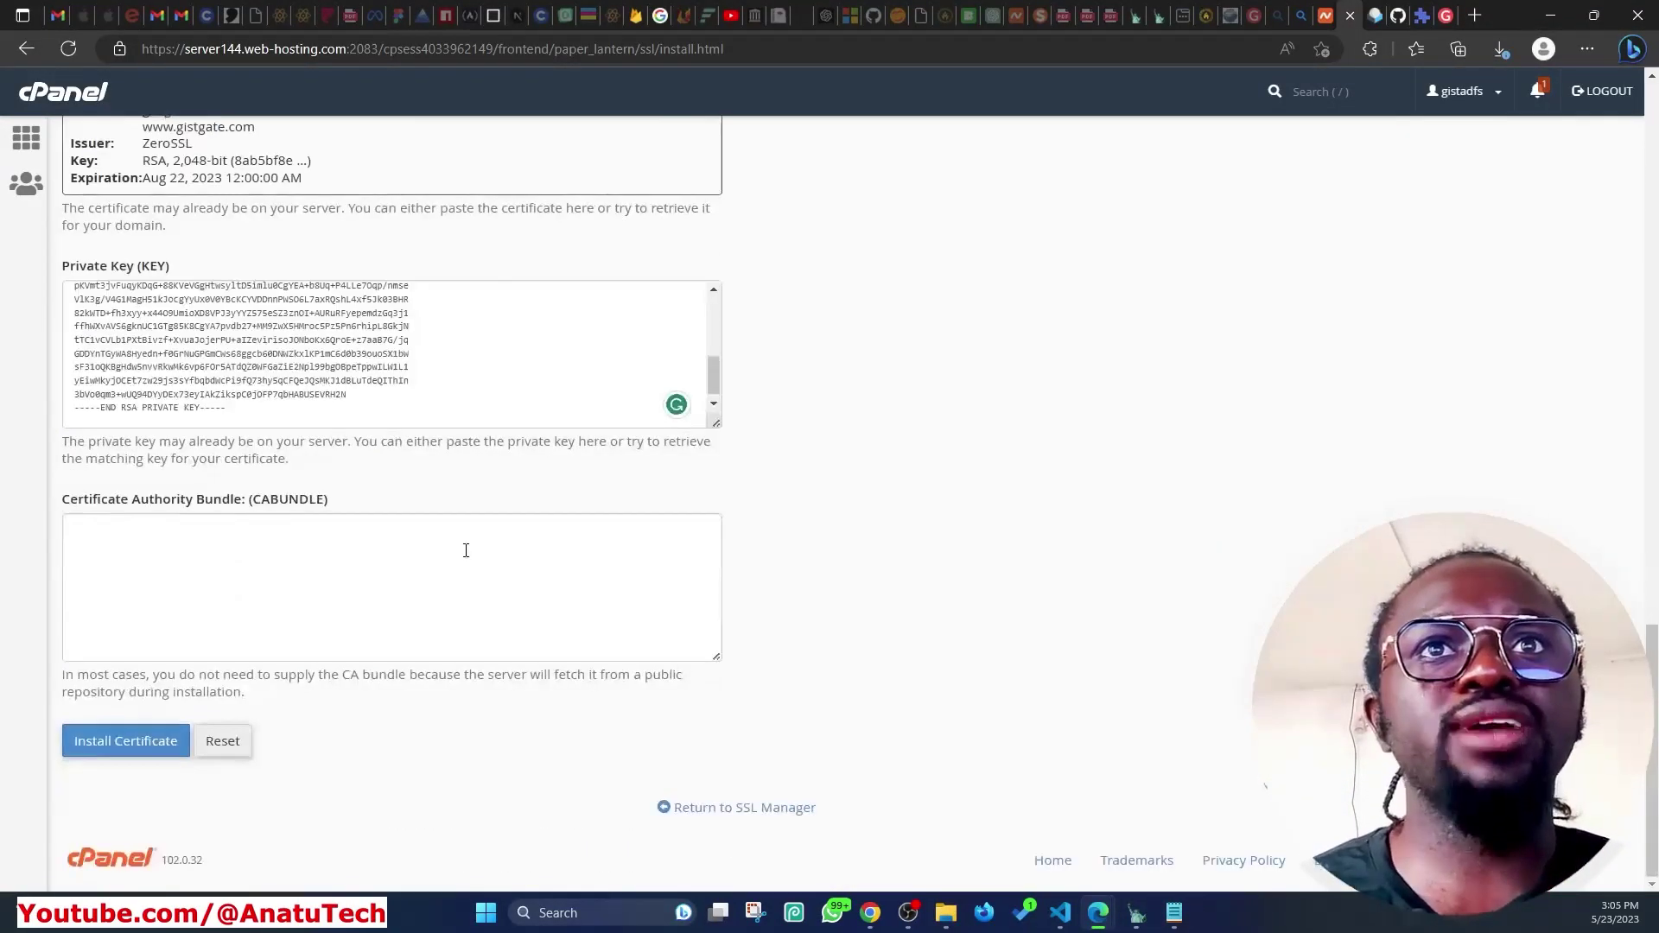
{"action": "left_click", "coordinate": [222, 499]}
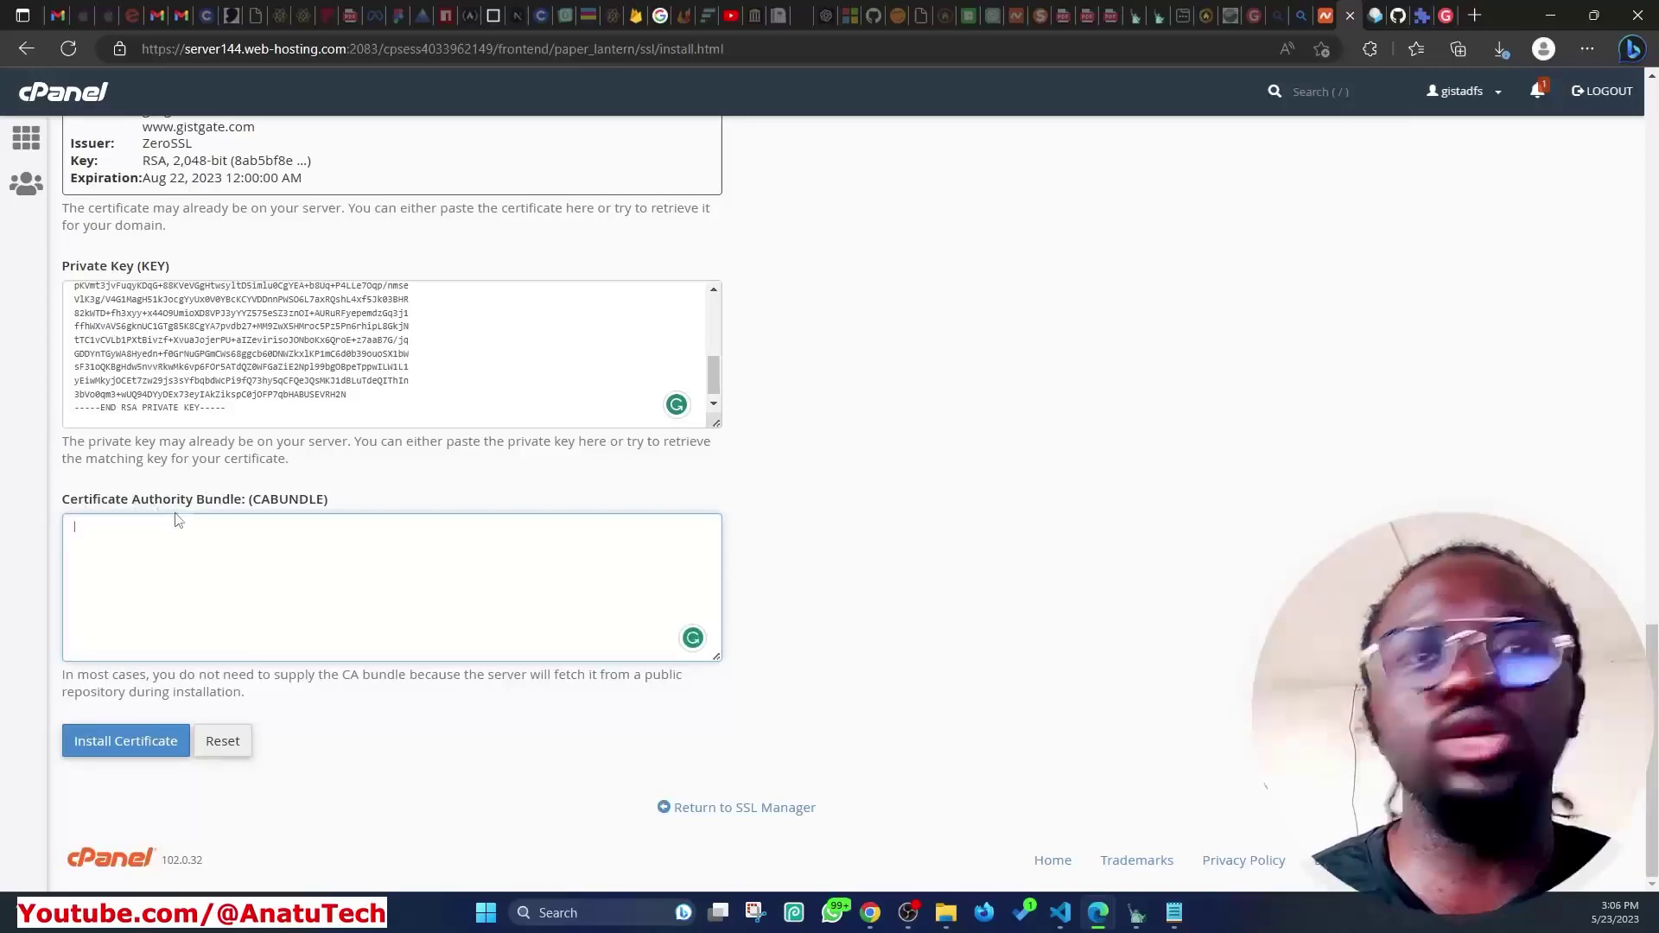
{"action": "key", "text": "alt+Tab"}
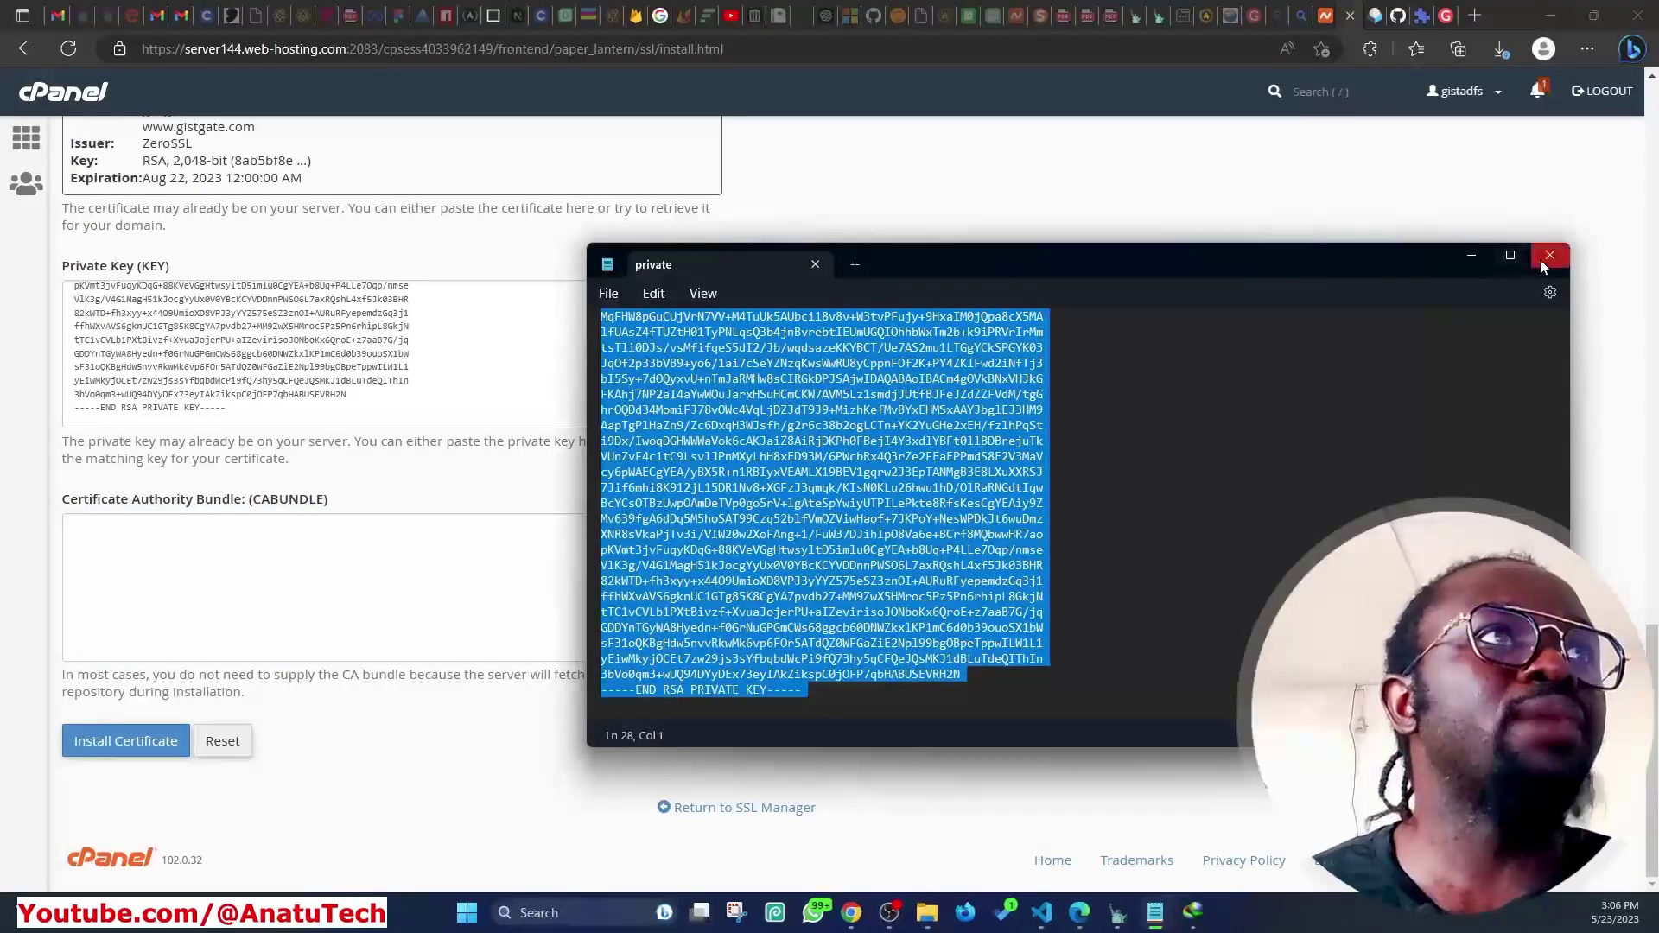
{"action": "left_click", "coordinate": [1542, 259]}
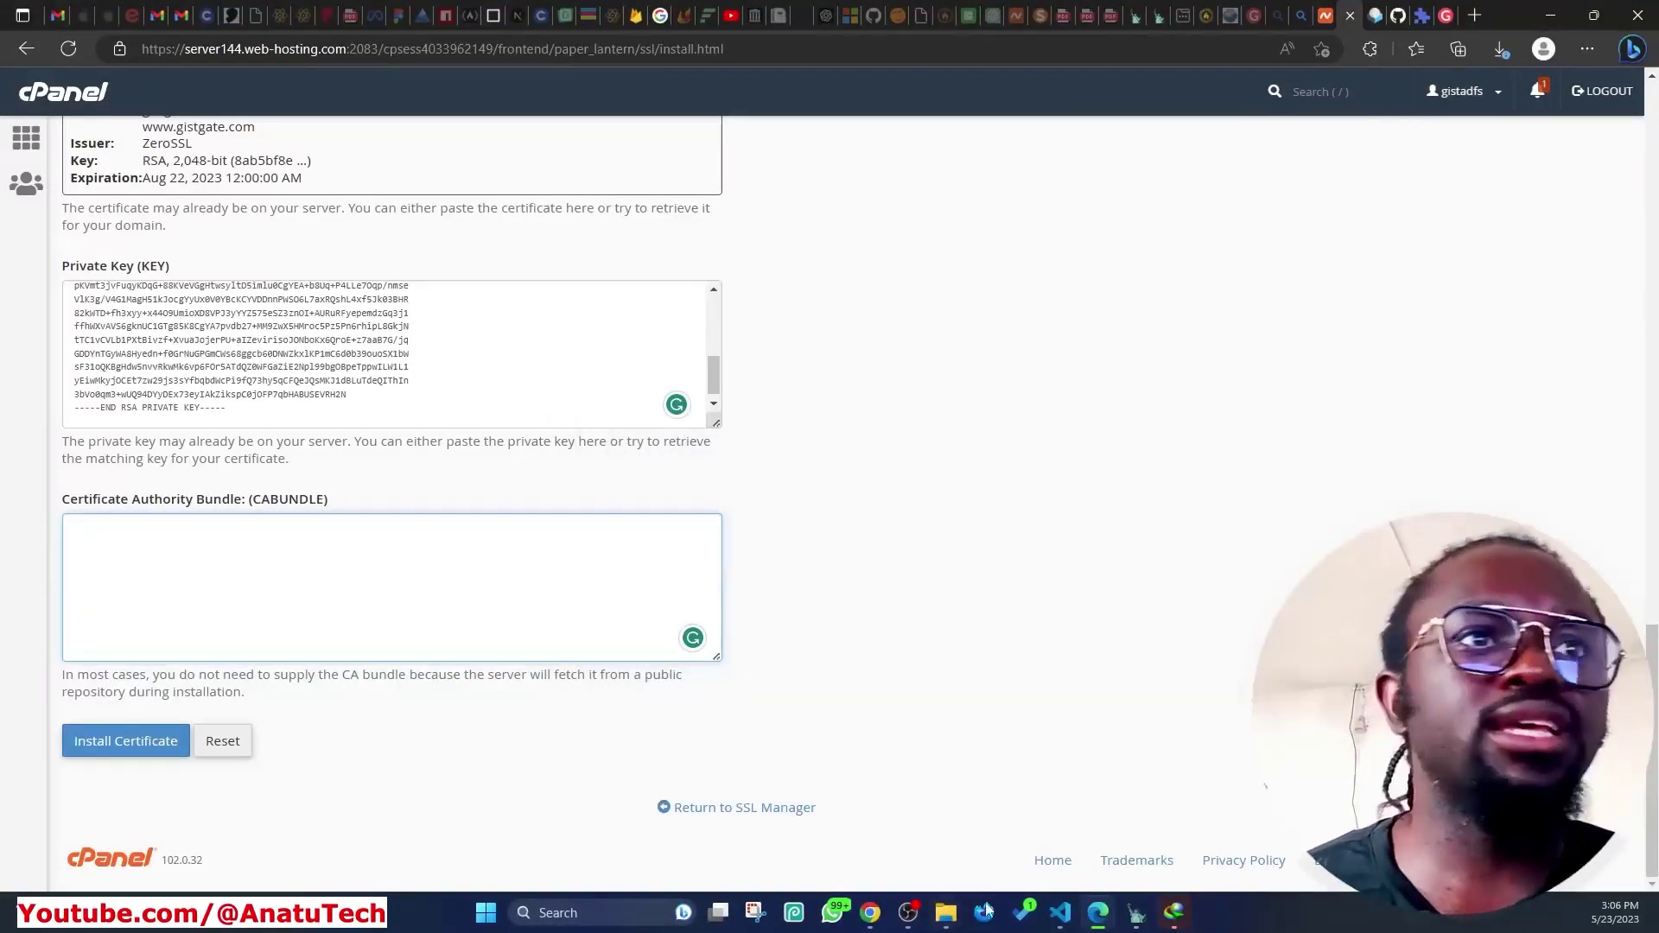
{"action": "left_click", "coordinate": [953, 923]}
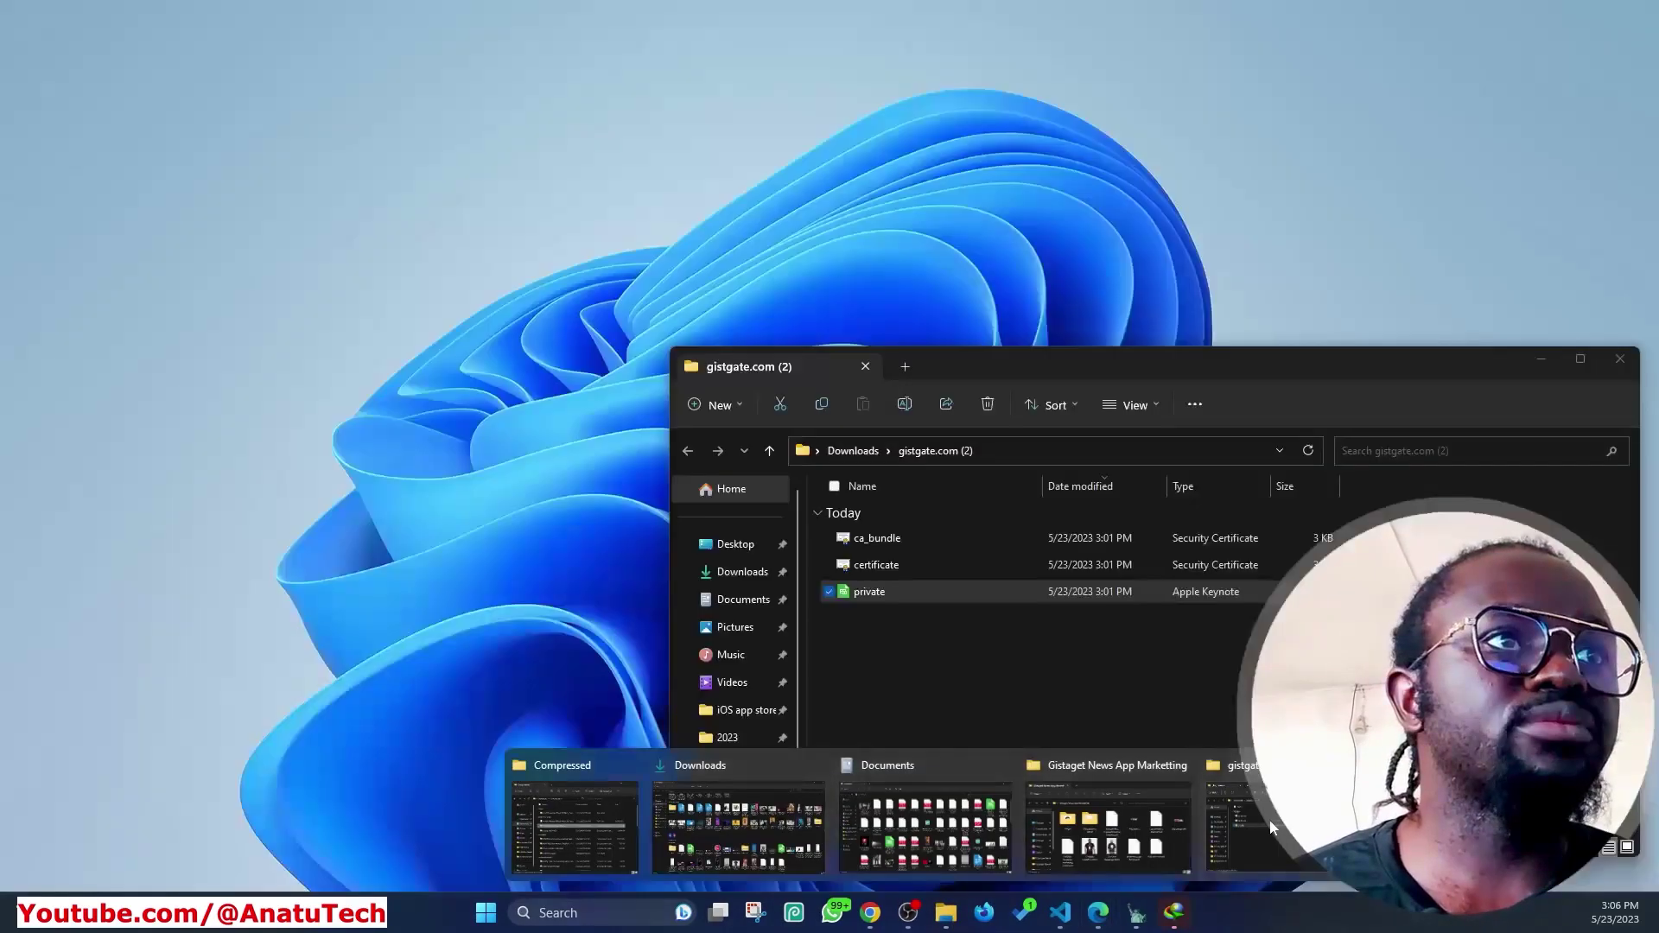
{"action": "left_click", "coordinate": [1287, 820]}
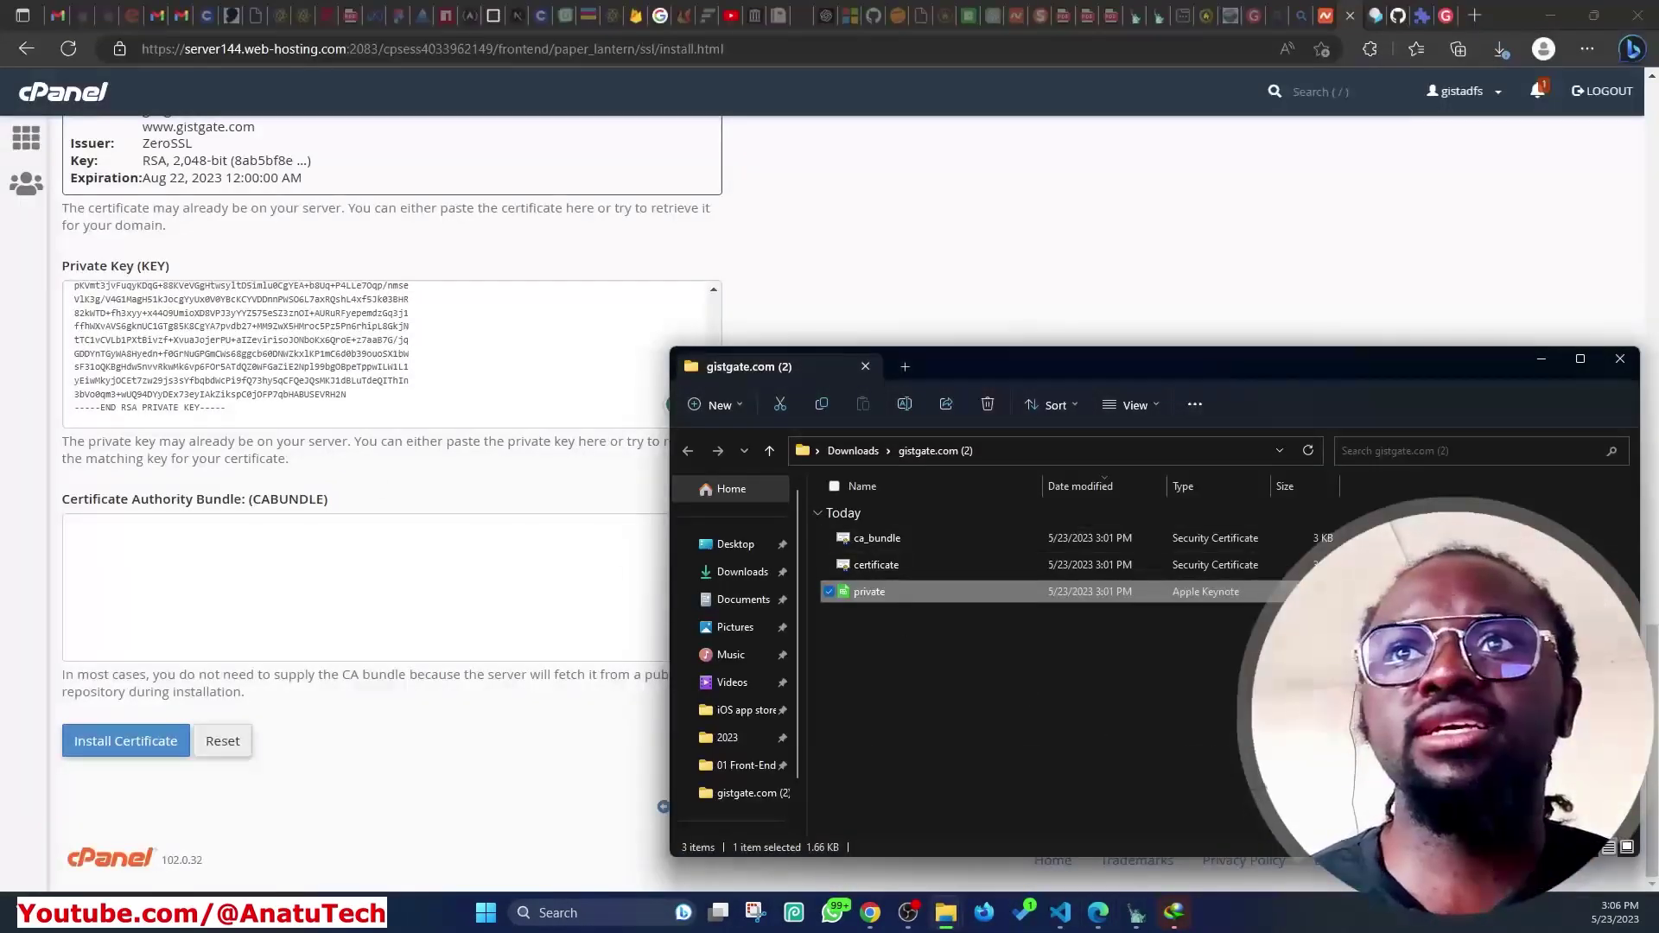
Open the ca_bundle file in Notepad from the gistgate.com (2) folder, accepting the security warning
{"action": "left_click", "coordinate": [898, 537]}
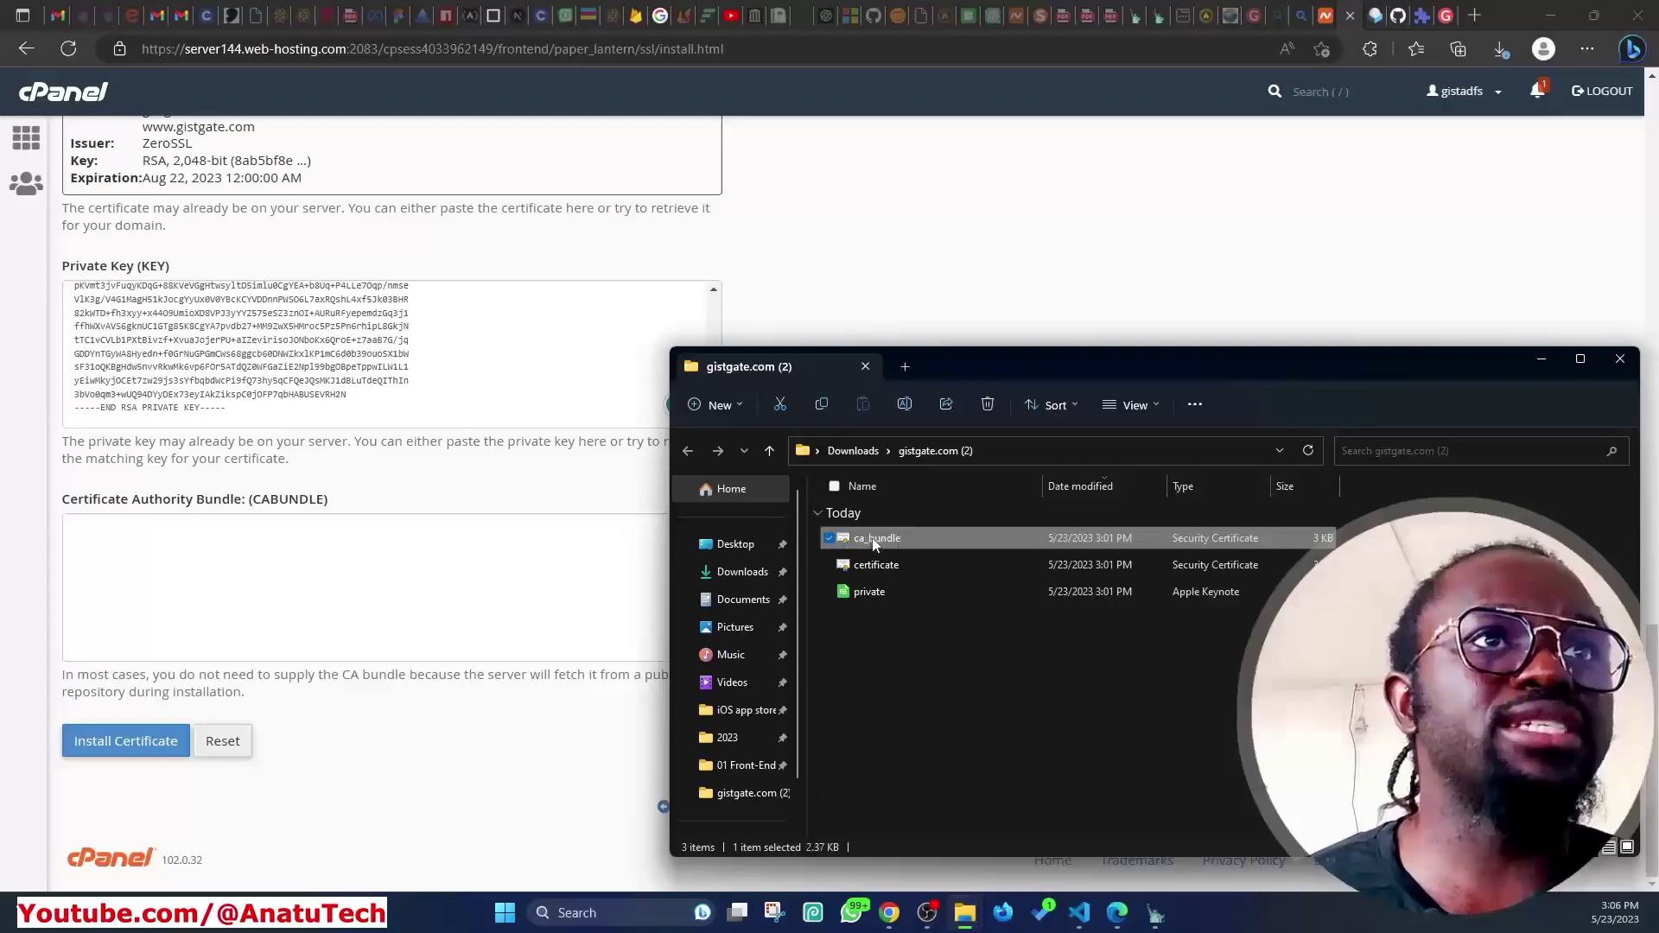
{"action": "right_click", "coordinate": [874, 541]}
{"action": "mouse_move", "coordinate": [1006, 304]}
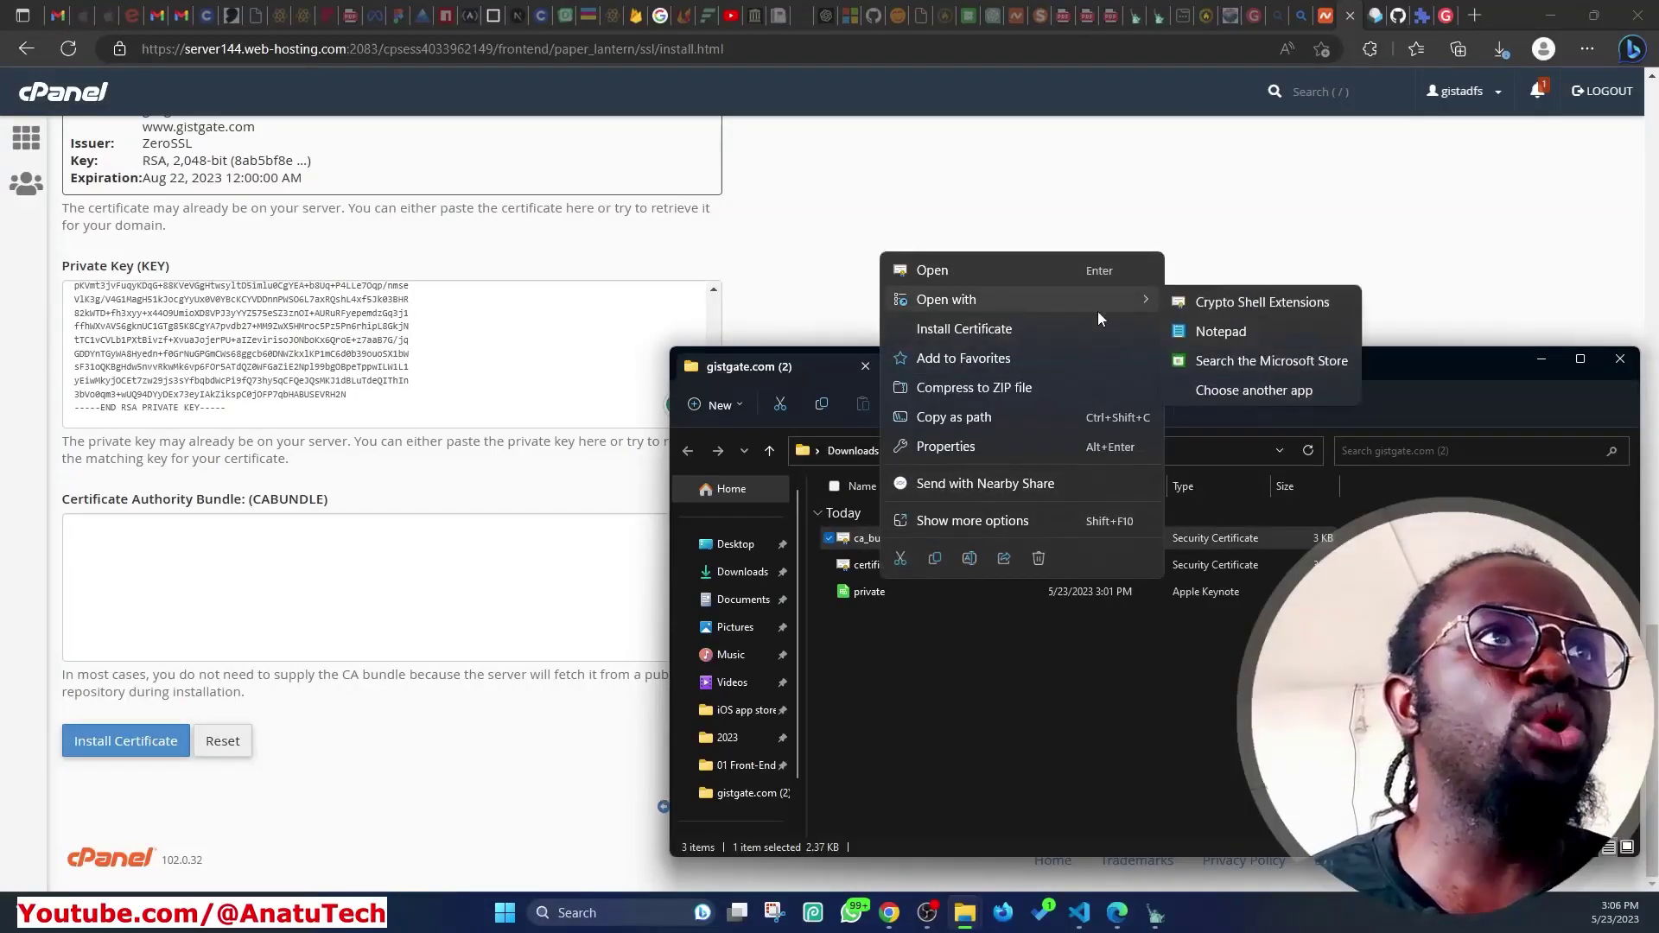
{"action": "left_click", "coordinate": [1227, 331]}
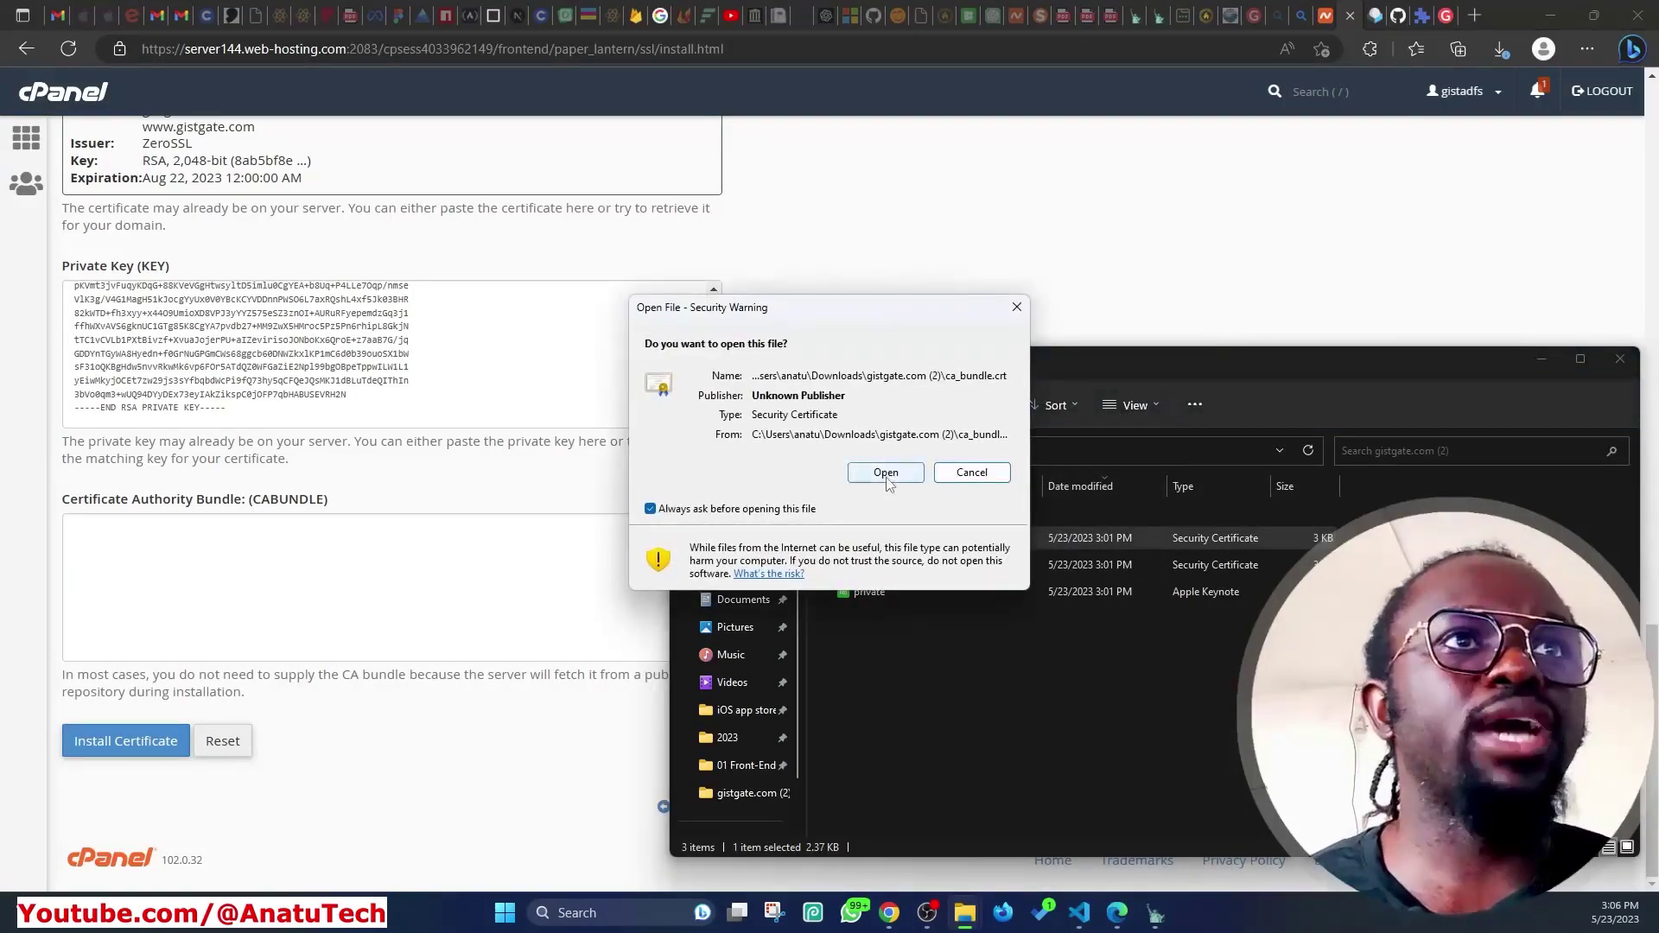
{"action": "left_click", "coordinate": [887, 475]}
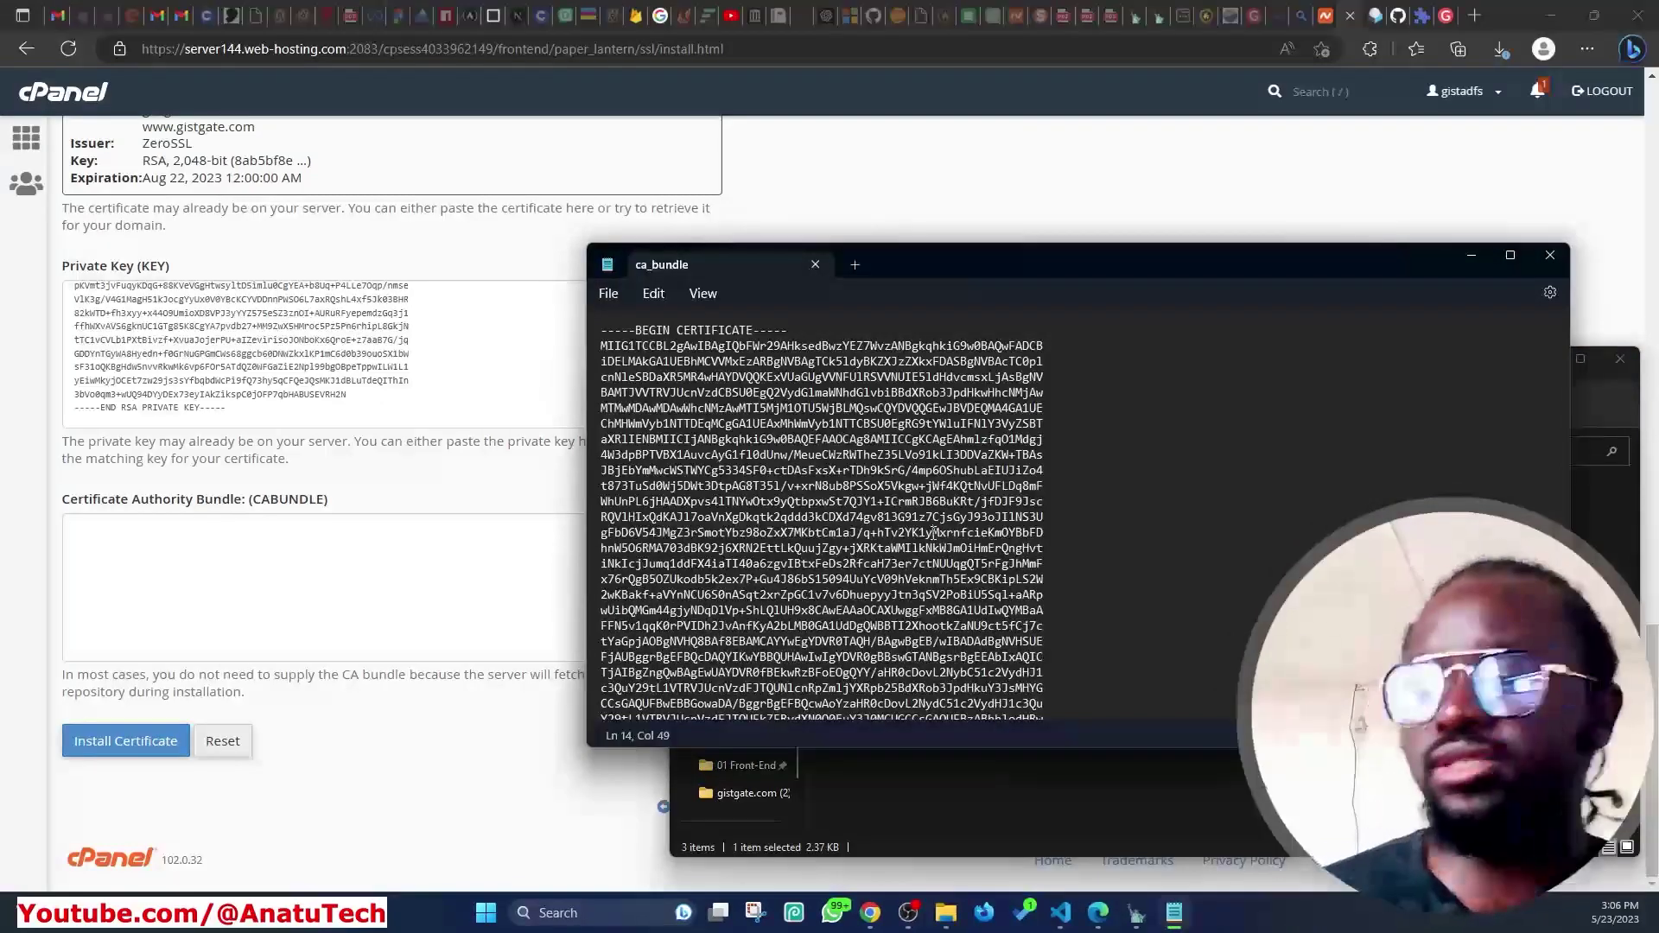
Copy the entire ca_bundle text from Notepad into cPanel's Certificate Authority Bundle (CABUNDLE) field
{"action": "key", "text": "ctrl+a"}
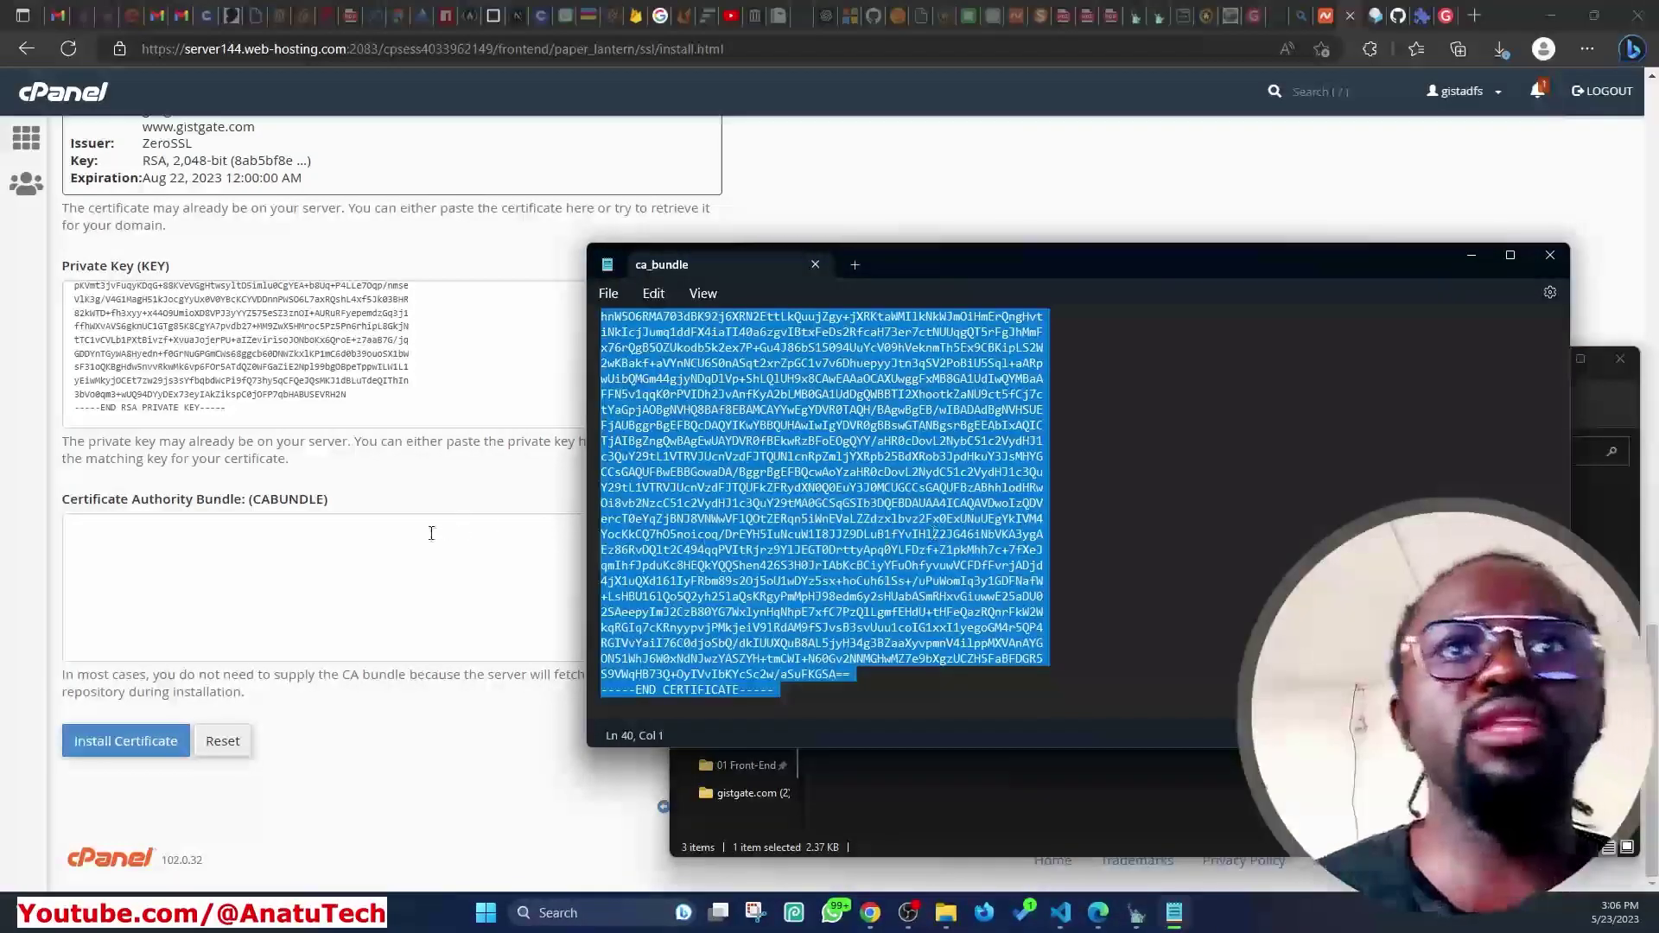
{"action": "left_click", "coordinate": [385, 571]}
{"action": "key", "text": "ctrl+v"}
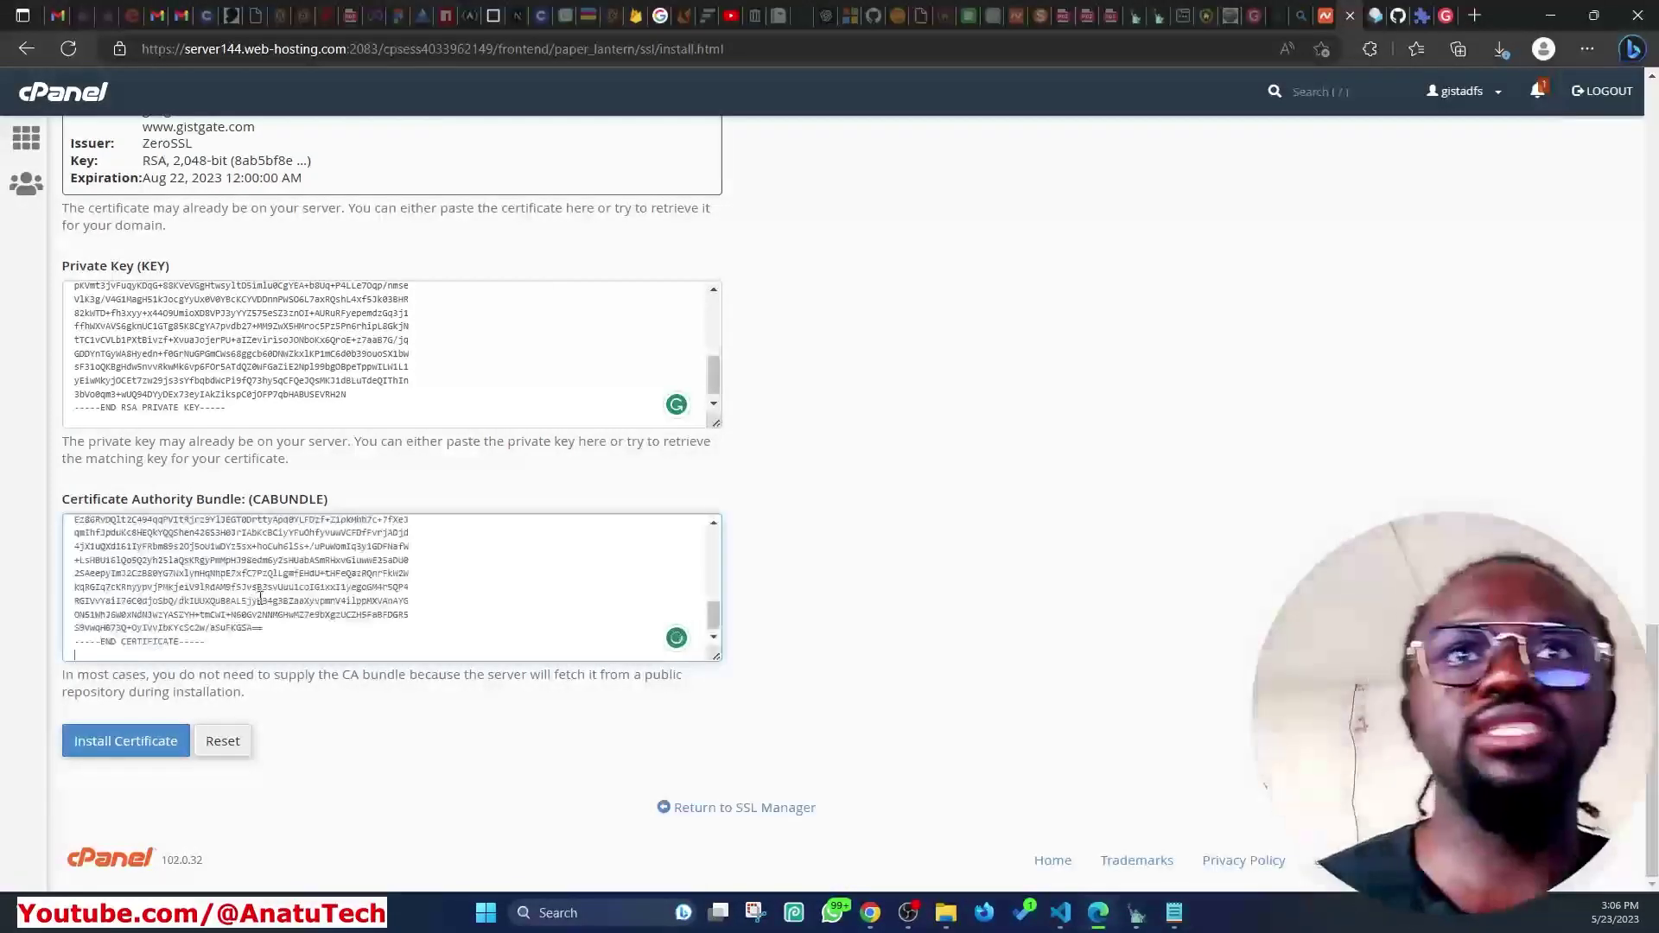
Install the certificate in cPanel, read through the installation message and accept it to reload the page
{"action": "left_click", "coordinate": [136, 743]}
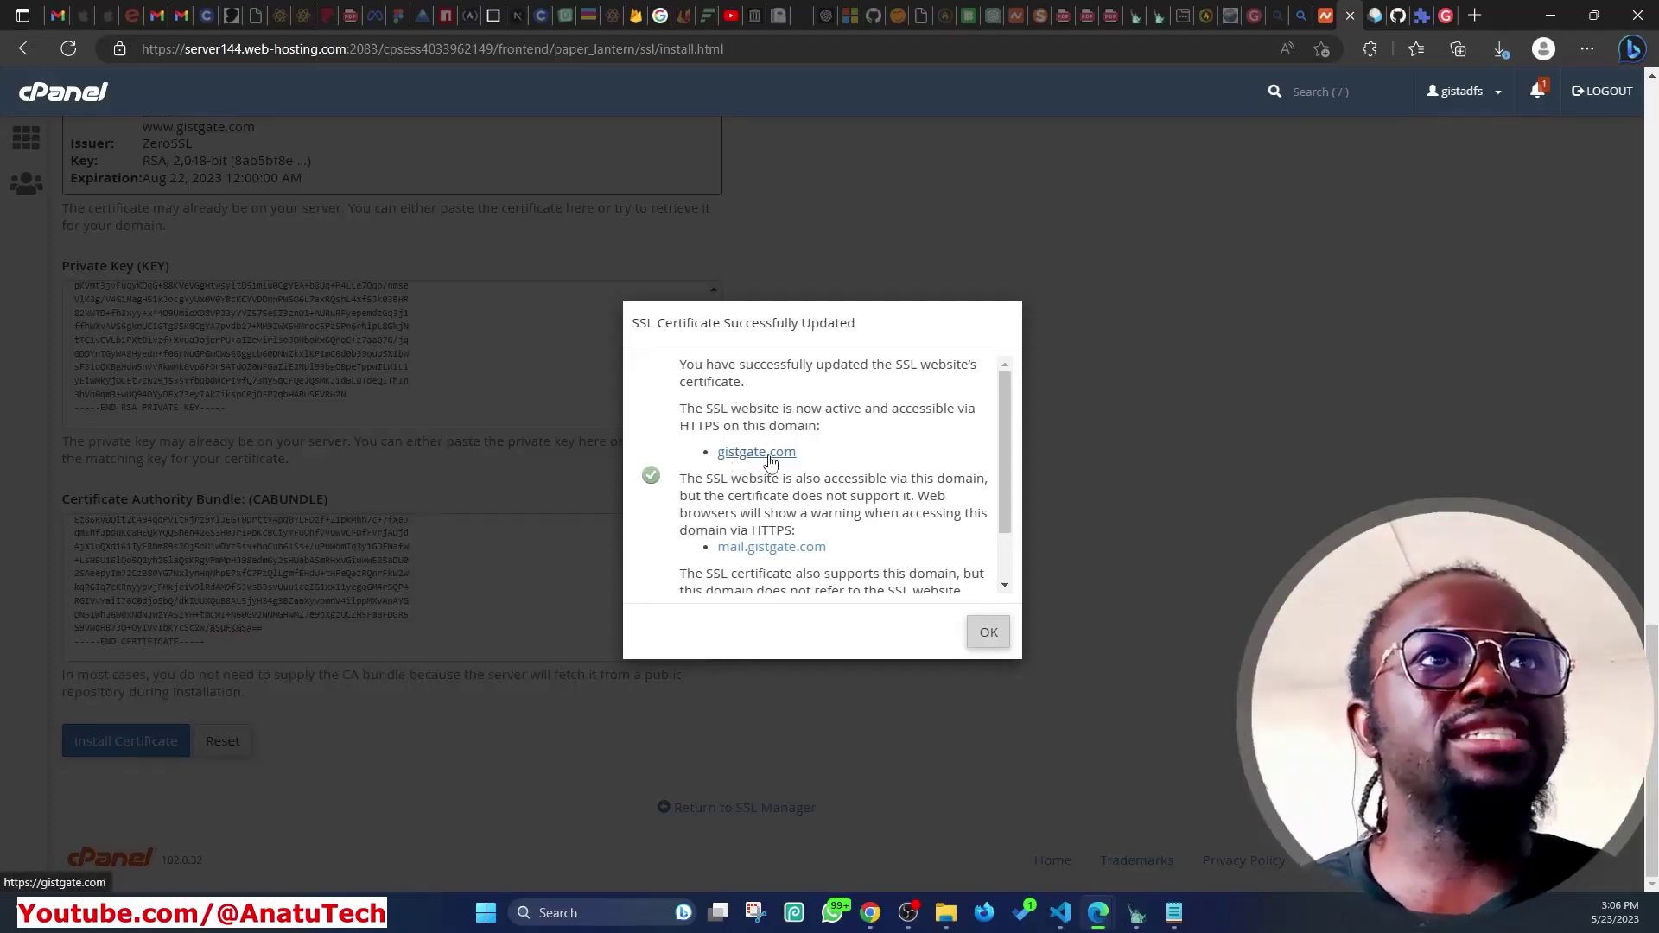
{"action": "scroll", "coordinate": [862, 512], "scroll_direction": "down", "scroll_amount": 1}
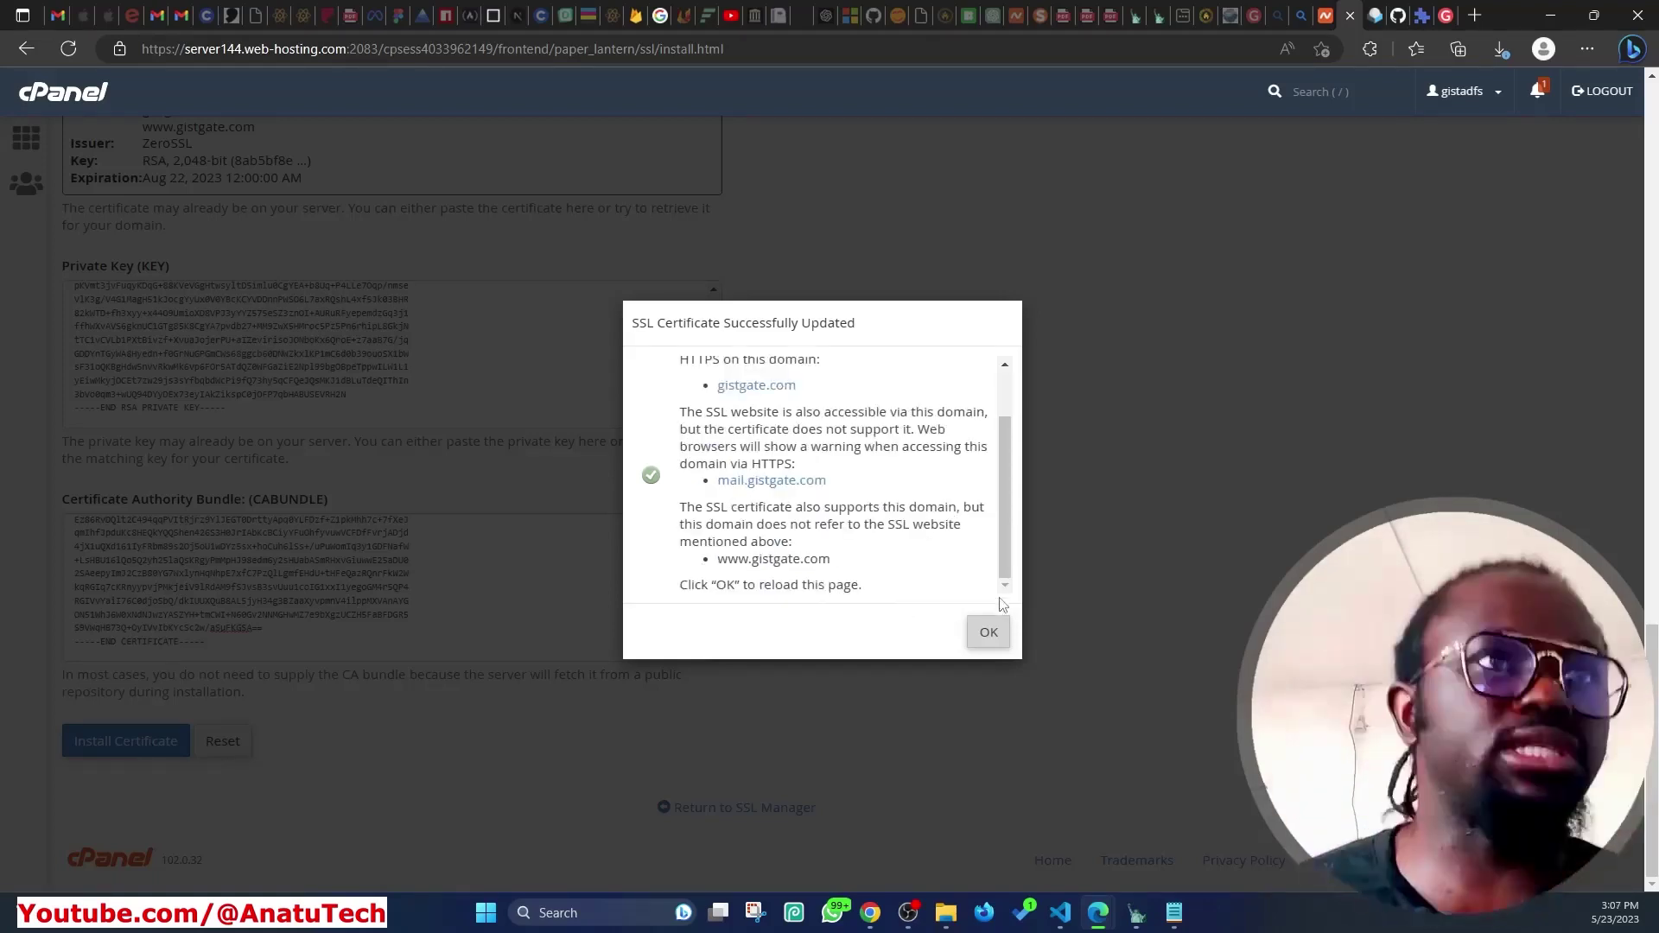
{"action": "left_click", "coordinate": [1002, 641]}
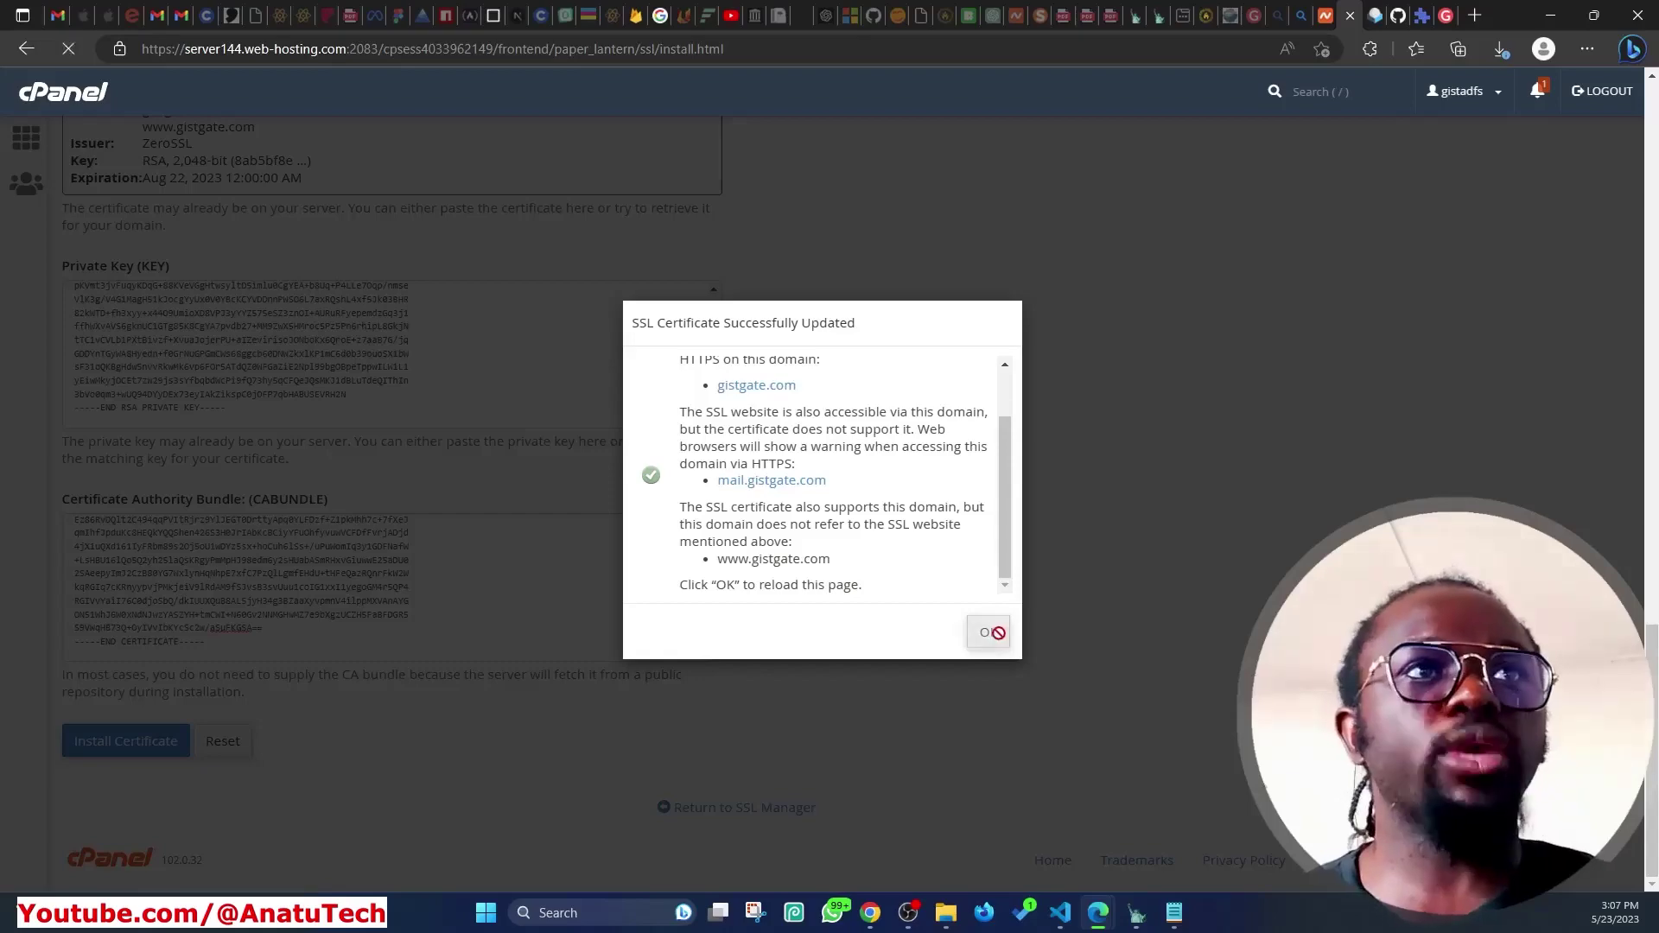
Examine the gistgate.com entry in cPanel's list of installed SSL websites
{"action": "scroll", "coordinate": [1000, 633], "scroll_direction": "down", "scroll_amount": 6}
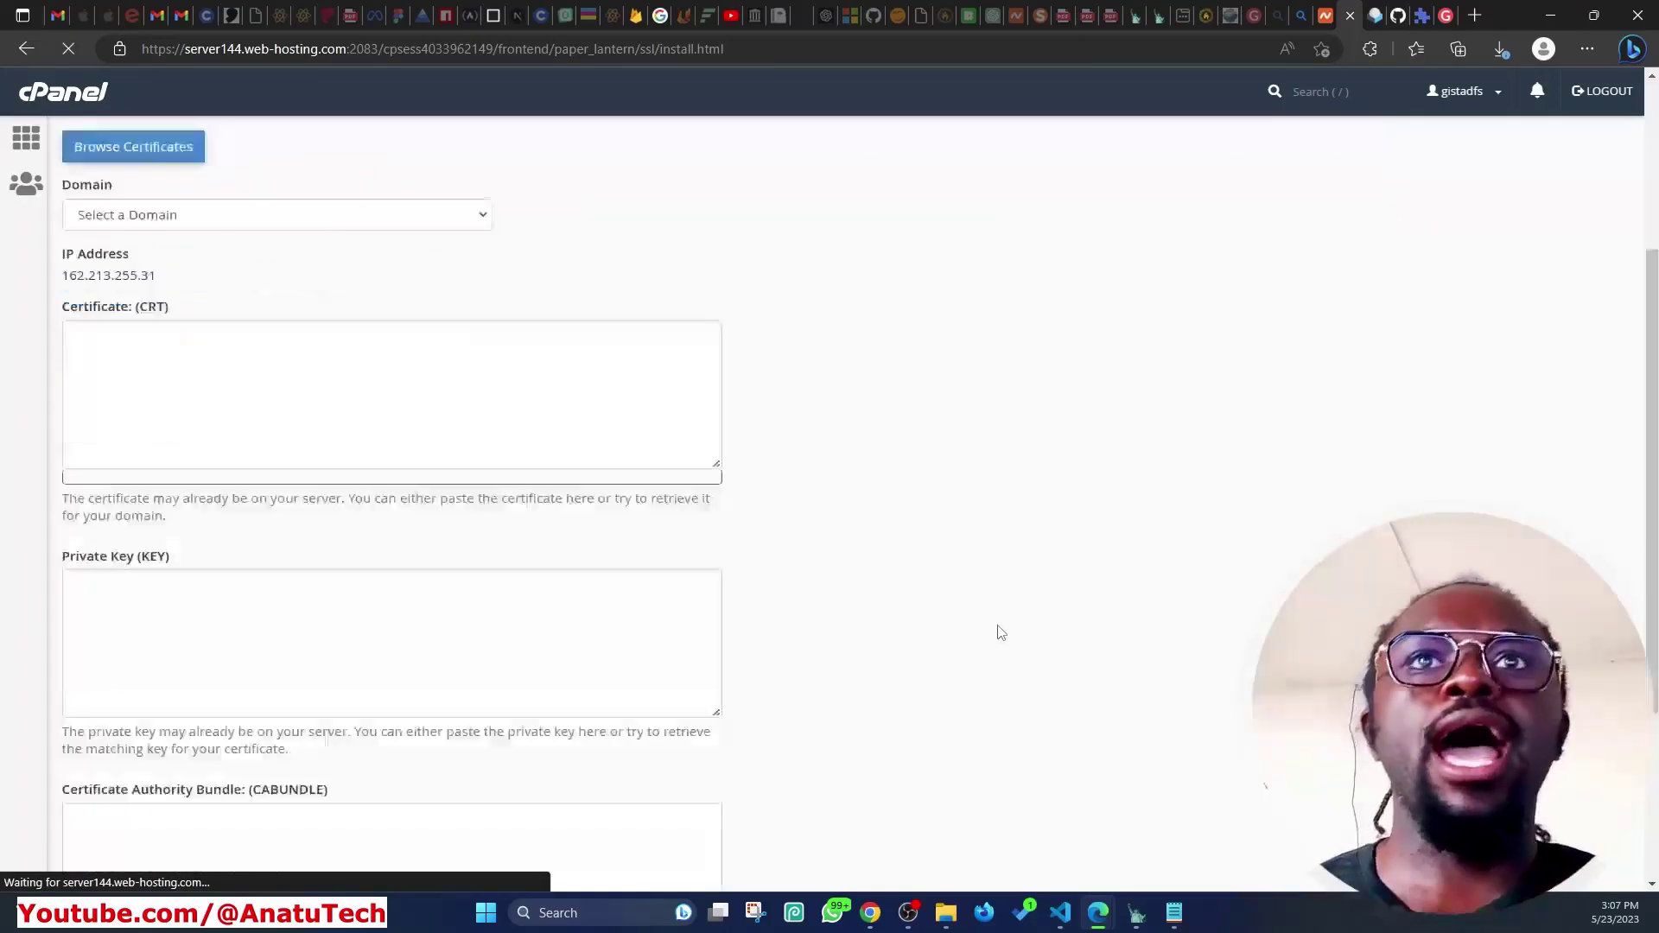
{"action": "scroll", "coordinate": [1002, 622], "scroll_direction": "up", "scroll_amount": 6}
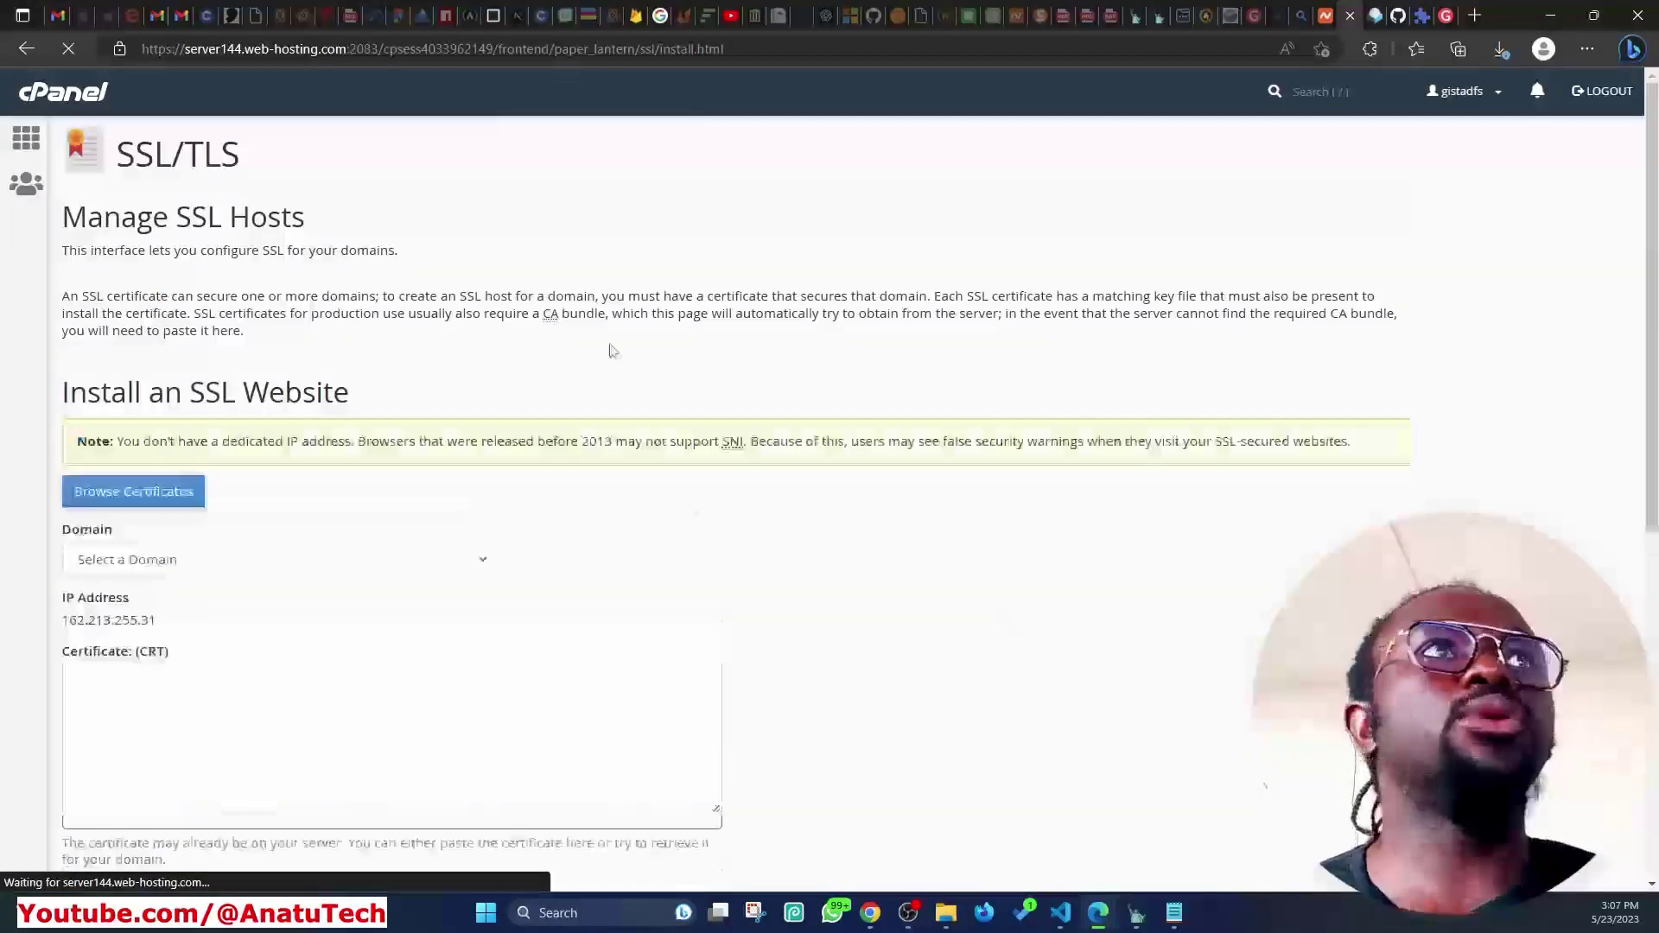
{"action": "scroll", "coordinate": [333, 581], "scroll_direction": "down", "scroll_amount": 14}
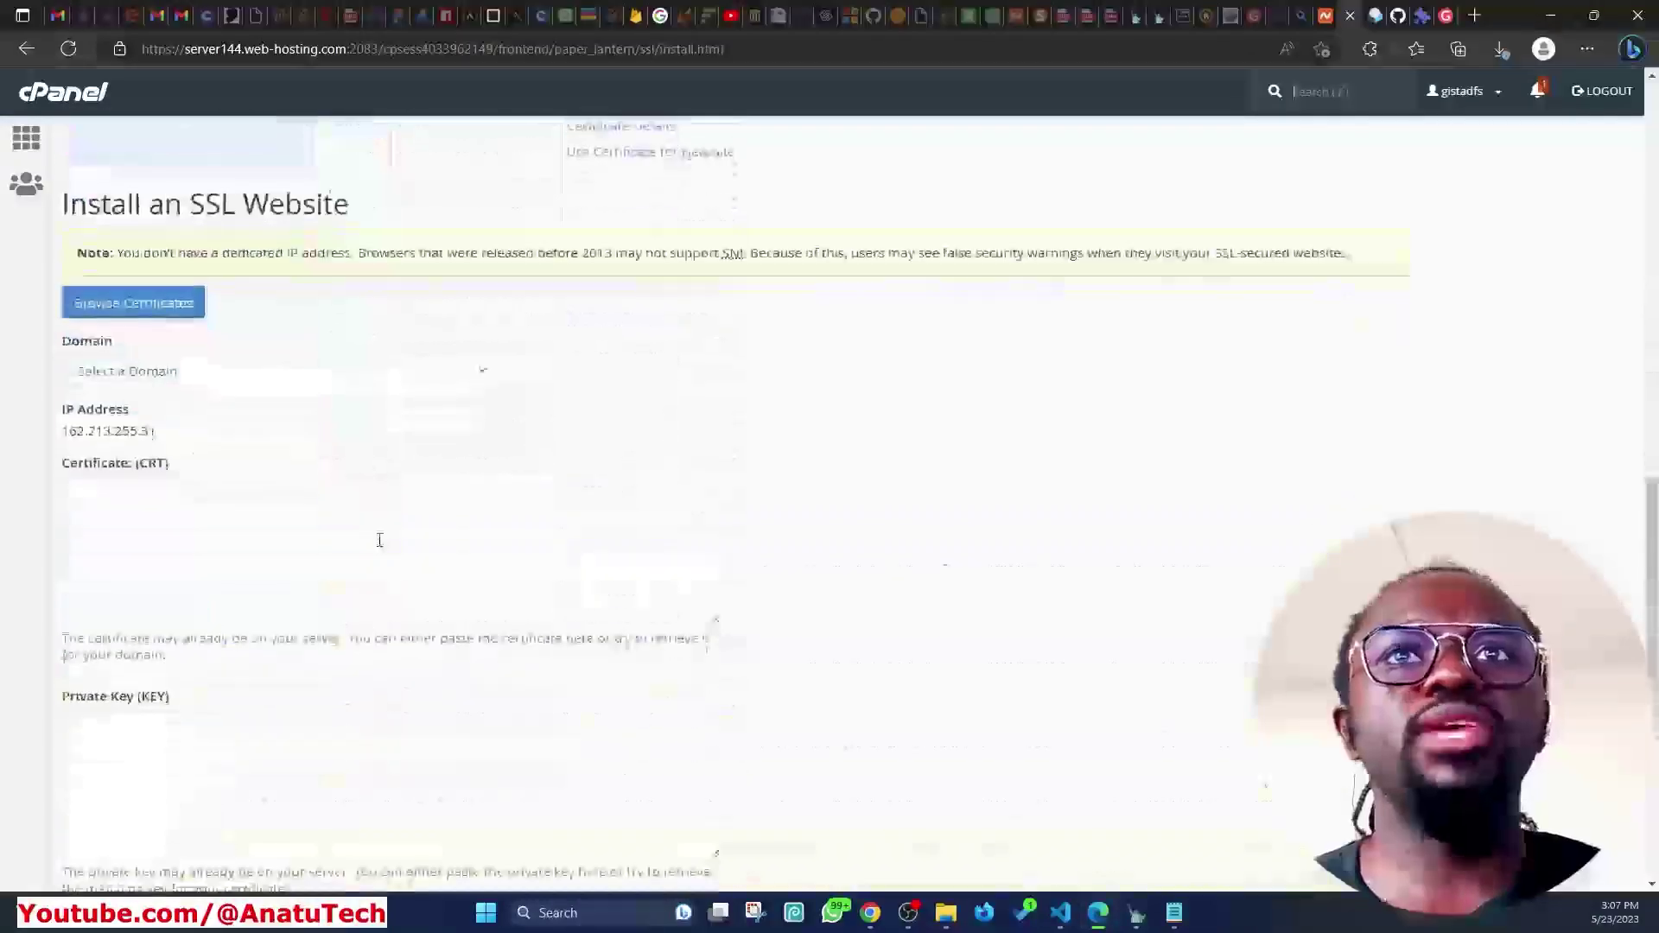
{"action": "scroll", "coordinate": [309, 542], "scroll_direction": "up", "scroll_amount": 5}
{"action": "scroll", "coordinate": [136, 566], "scroll_direction": "up", "scroll_amount": 4}
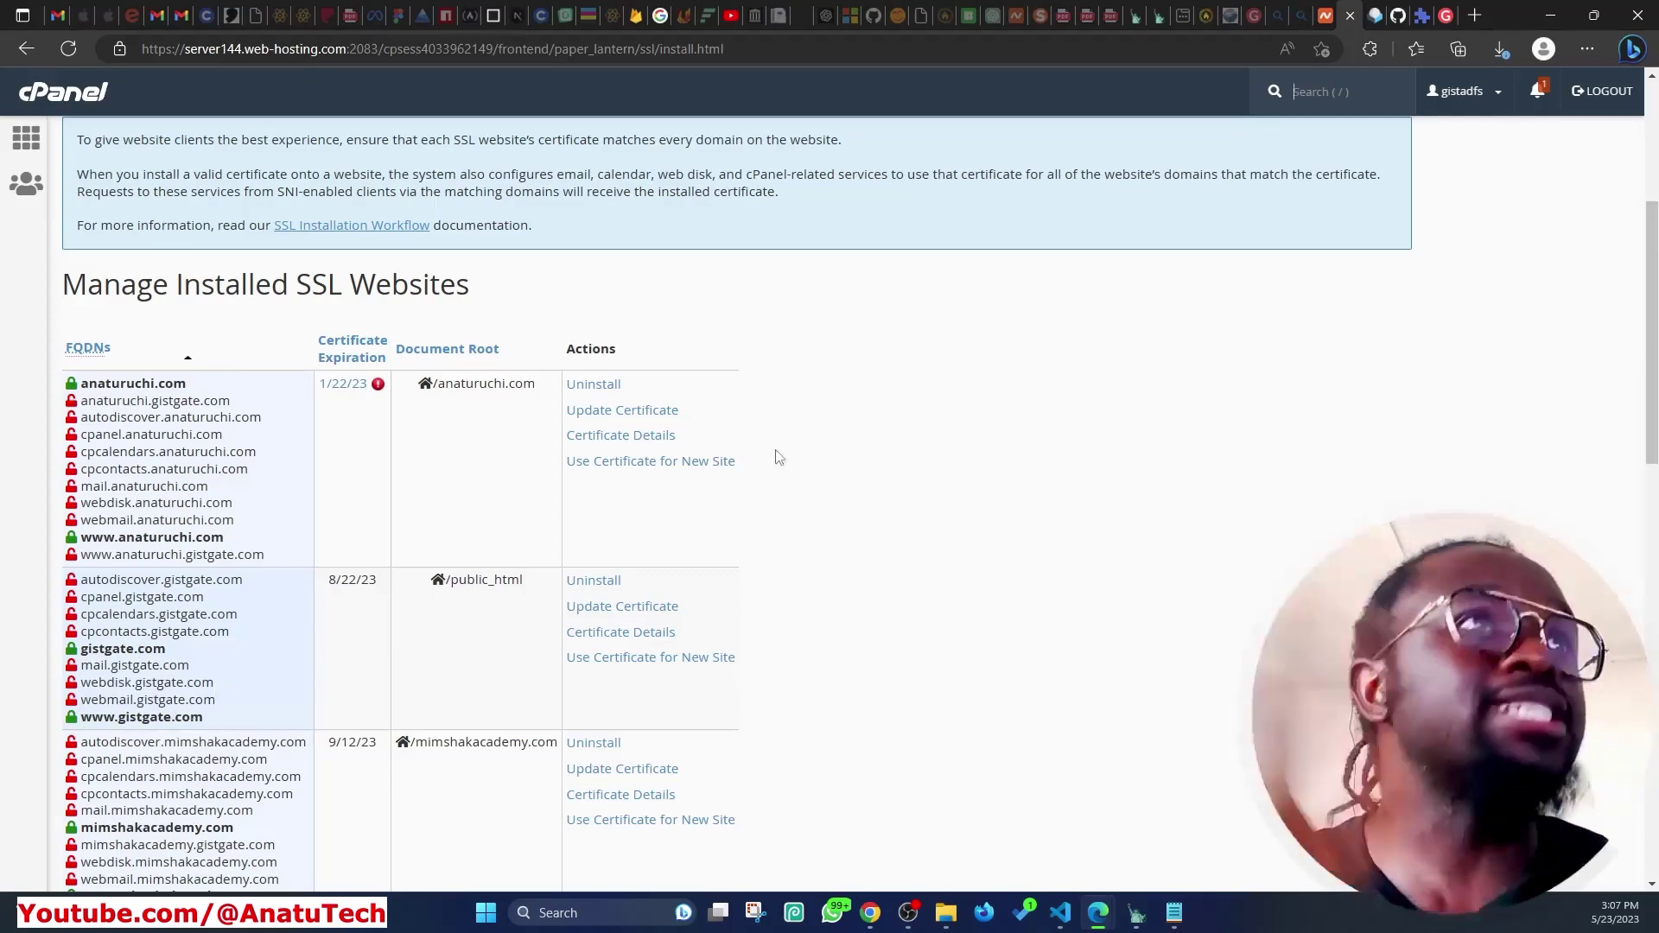
Switch to the ZeroSSL Install Certificate page and run the installation check for gistgate.com, repeating it once
{"action": "left_click", "coordinate": [1423, 11]}
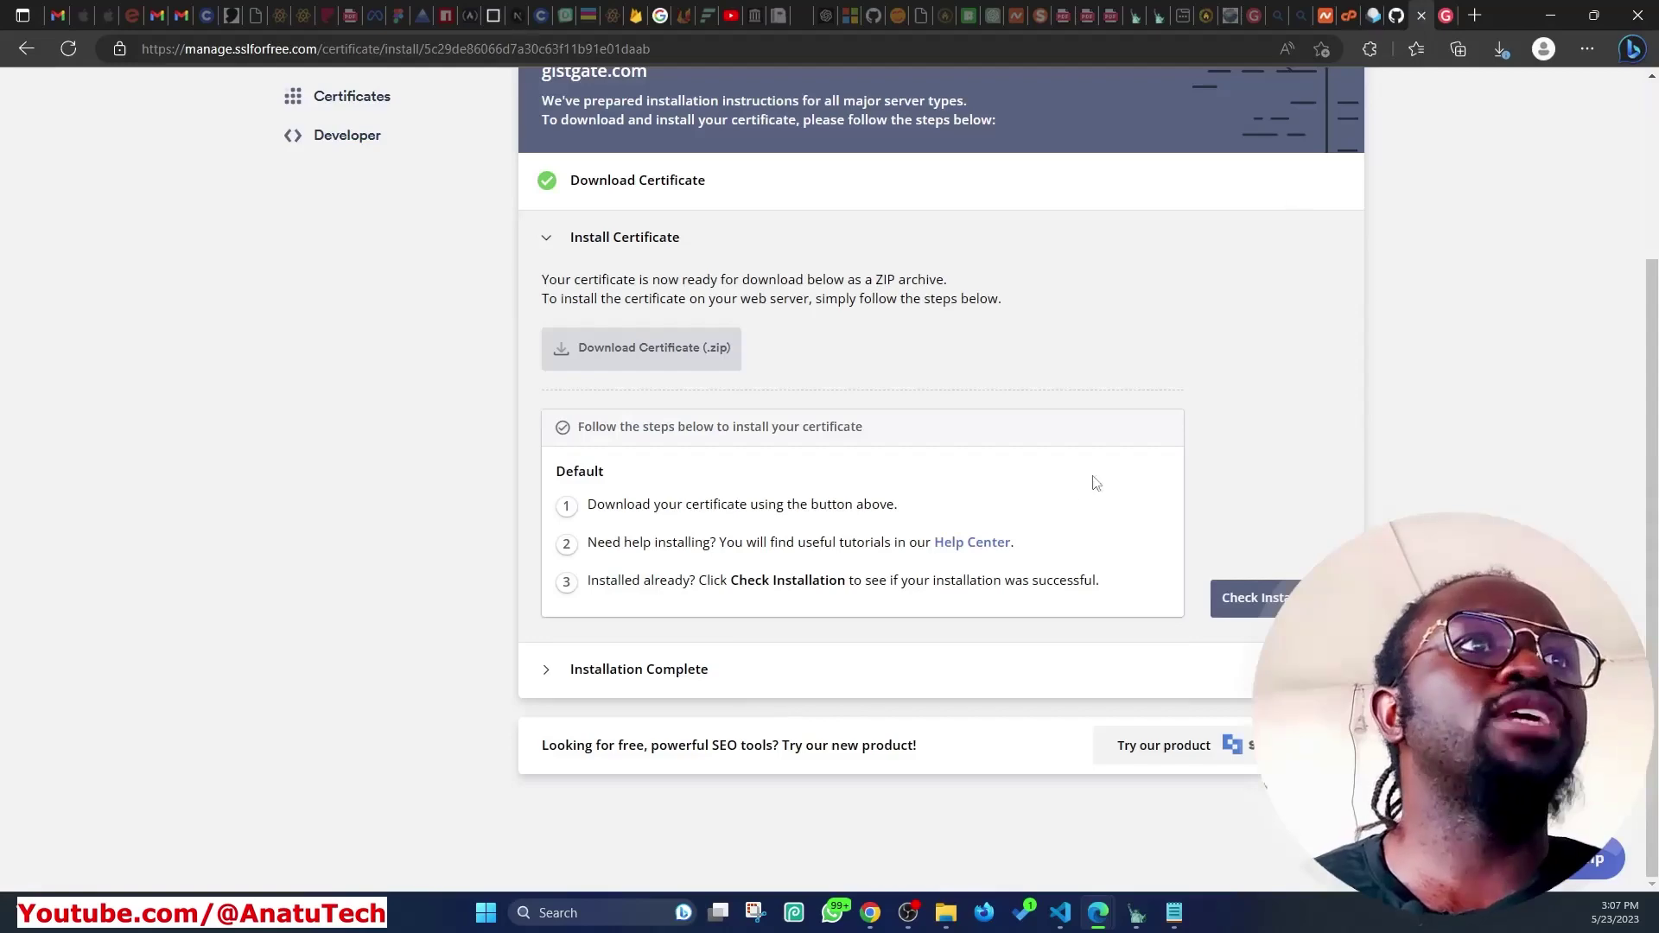
{"action": "scroll", "coordinate": [856, 337], "scroll_direction": "up", "scroll_amount": 3}
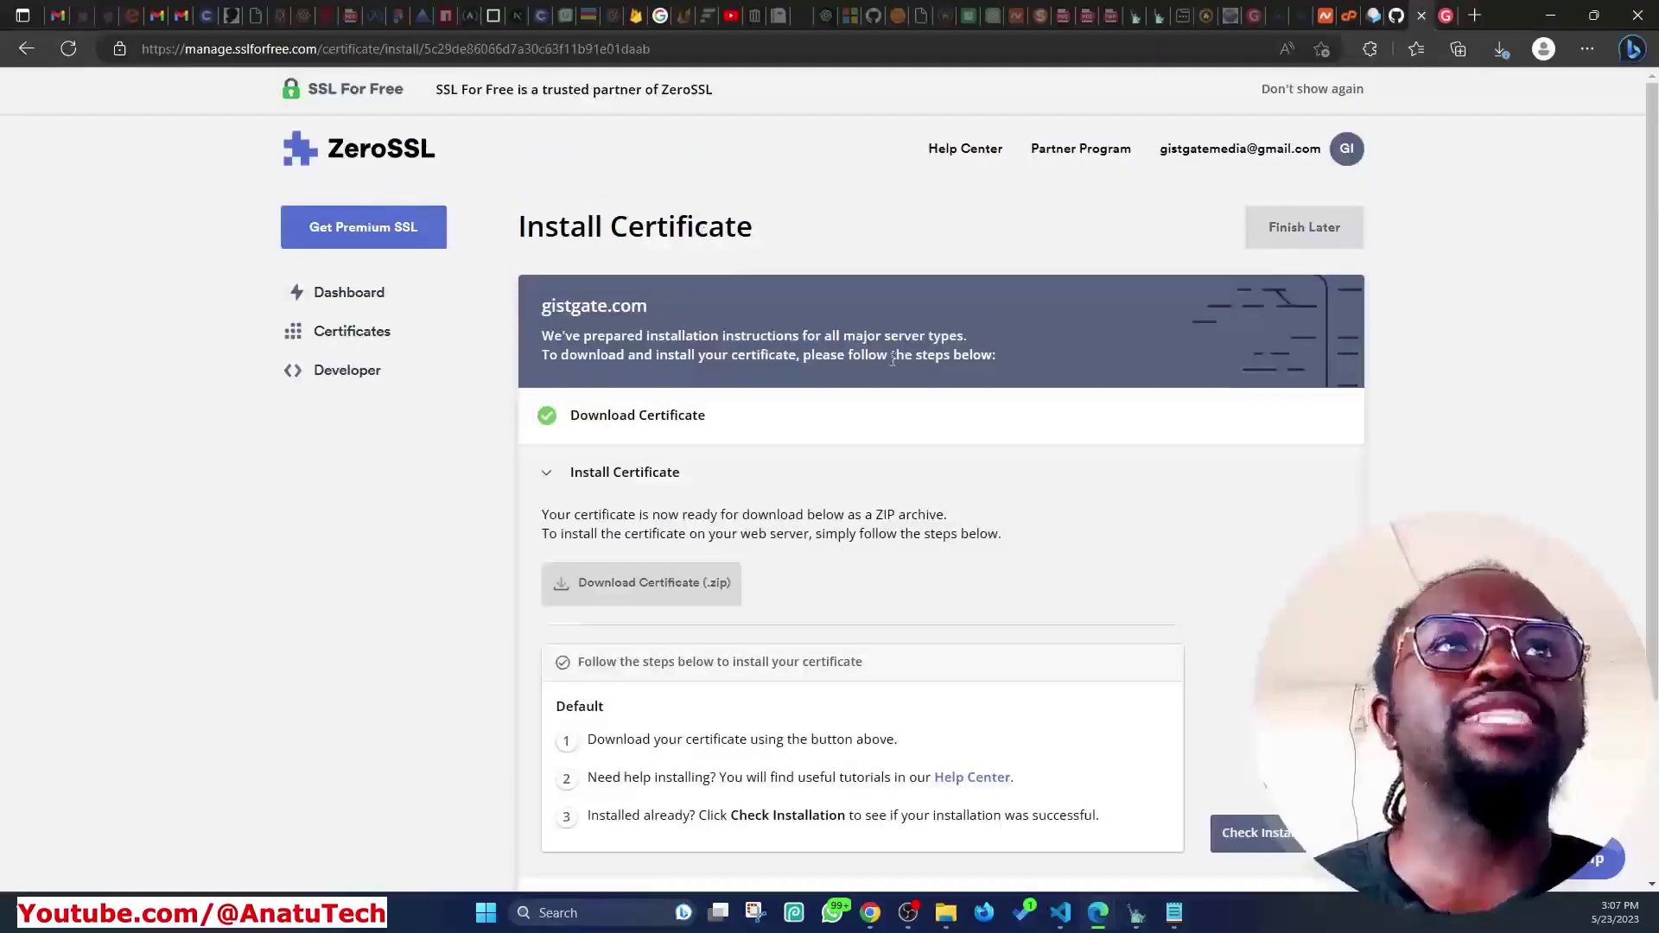
{"action": "scroll", "coordinate": [1137, 464], "scroll_direction": "down", "scroll_amount": 2}
{"action": "scroll", "coordinate": [1201, 488], "scroll_direction": "down", "scroll_amount": 2}
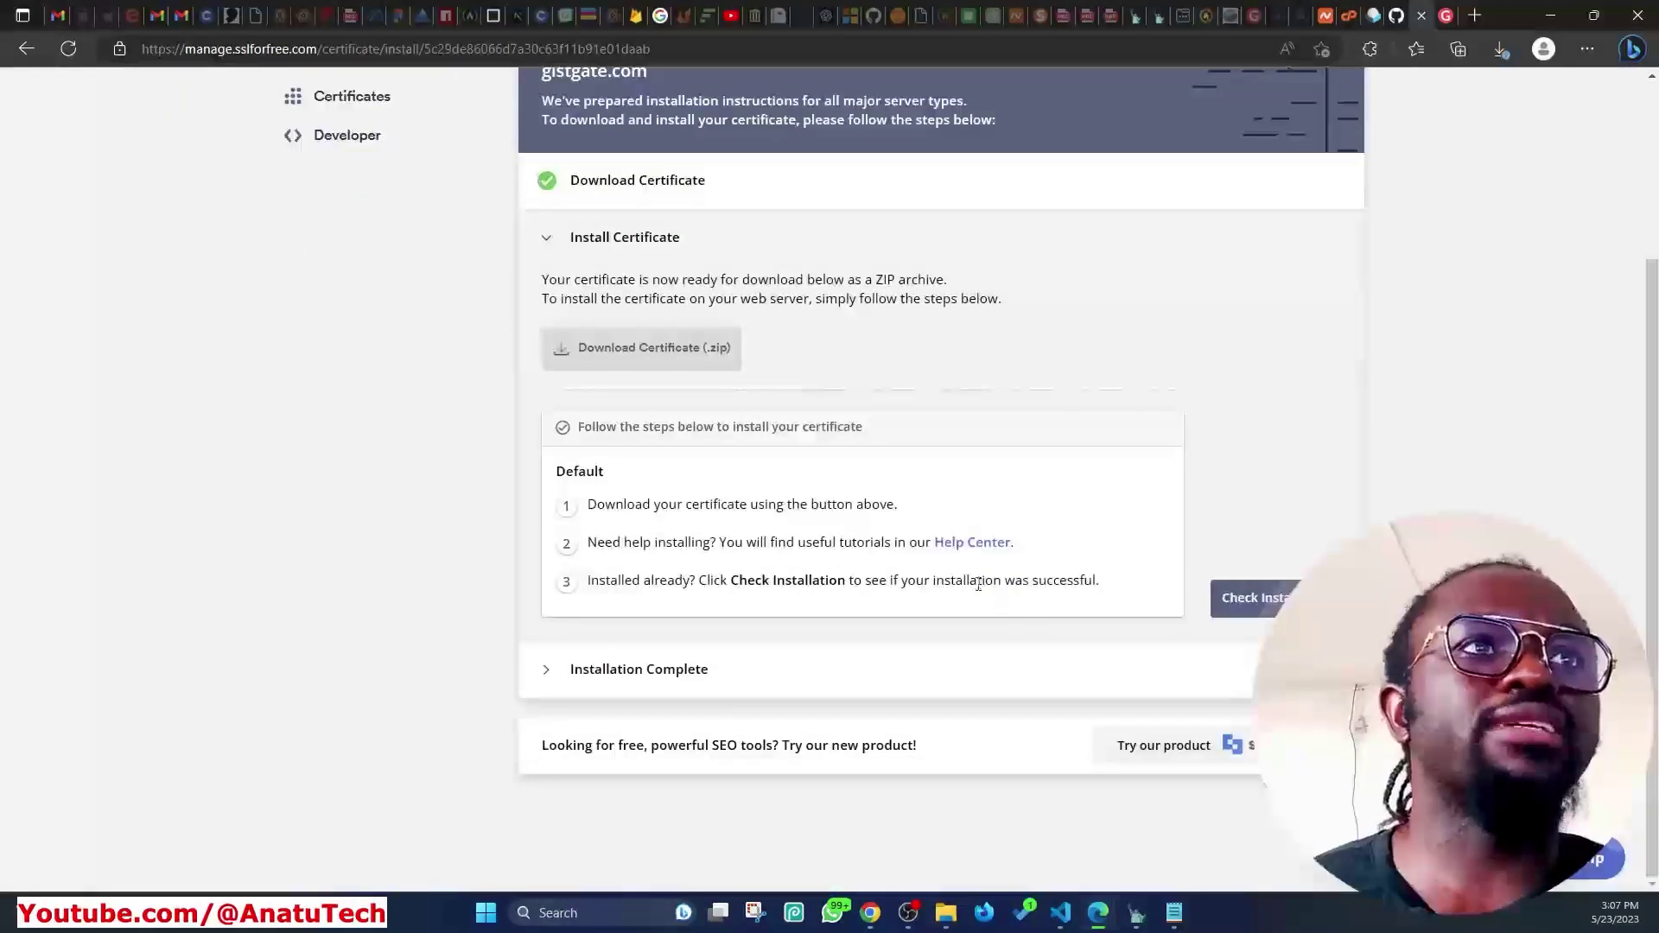
{"action": "left_click", "coordinate": [1260, 601]}
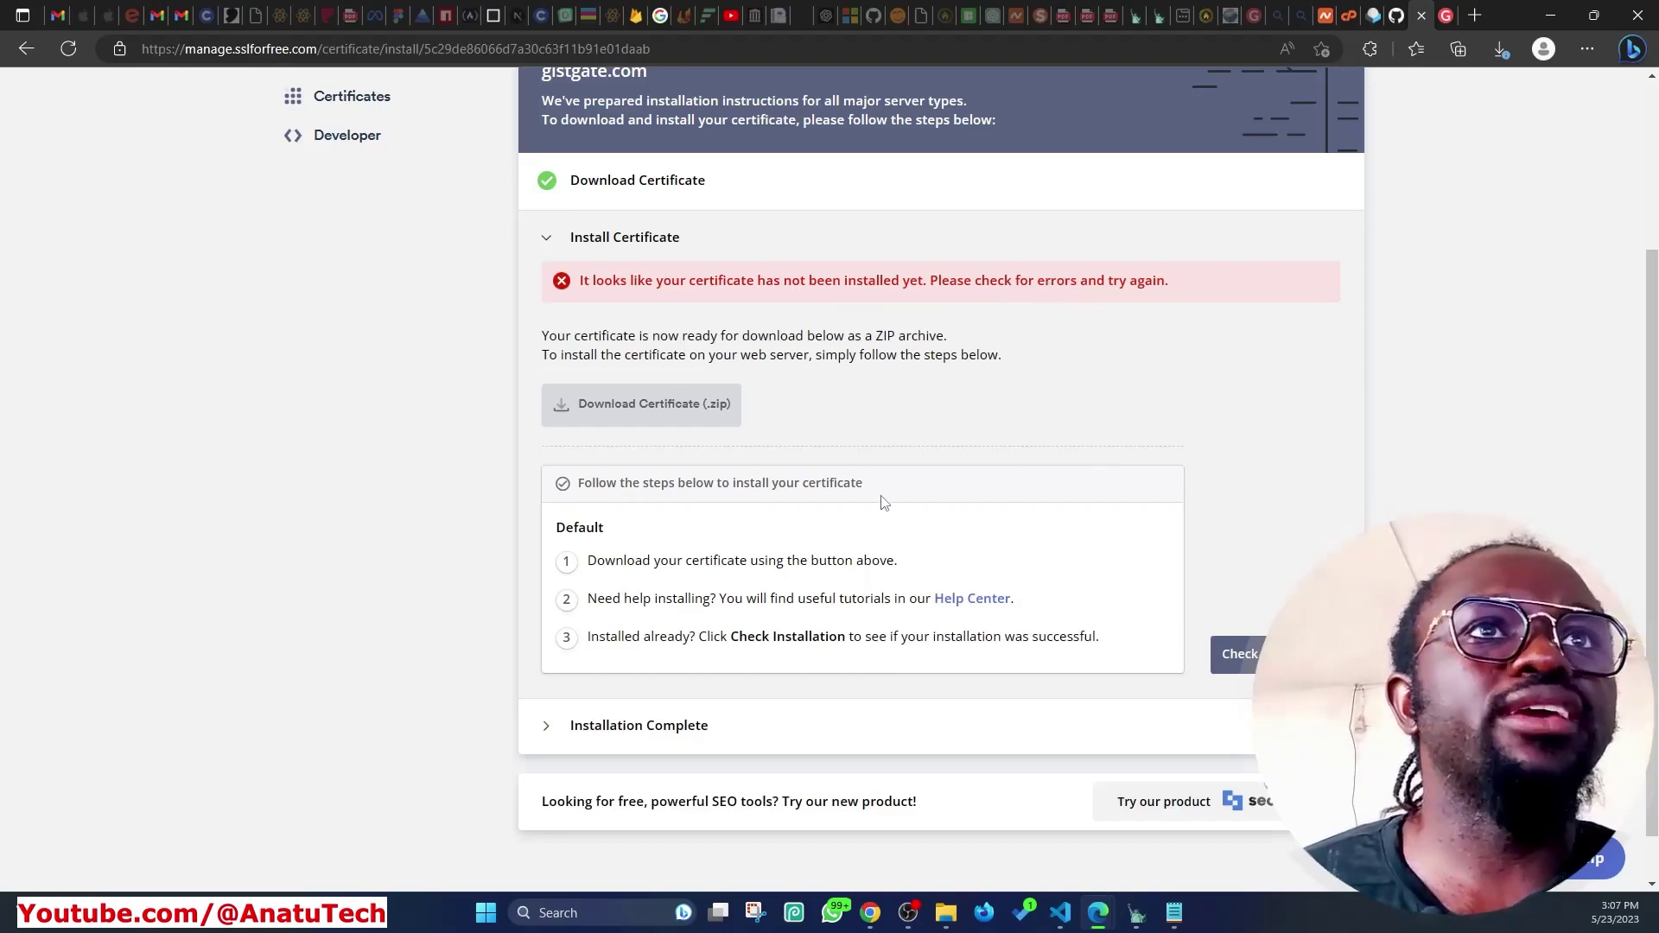
{"action": "left_click", "coordinate": [1252, 656]}
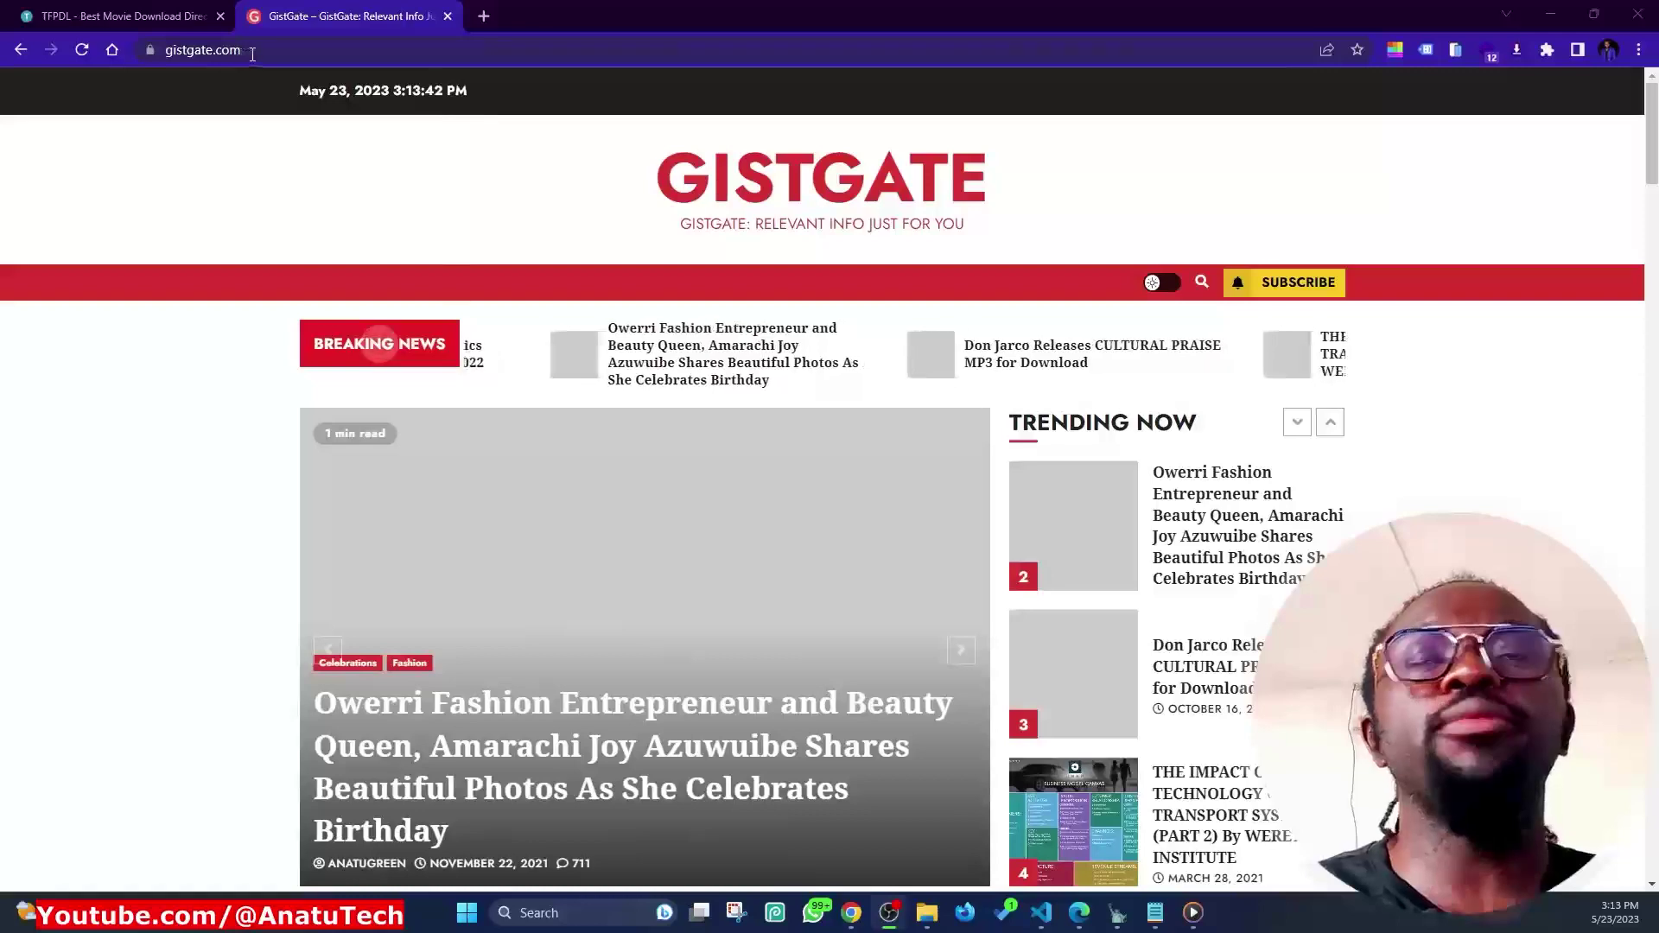
Compare the connection security details of gistgate.com in Chrome and Edge, minimizing each browser when done
{"action": "left_click", "coordinate": [152, 50]}
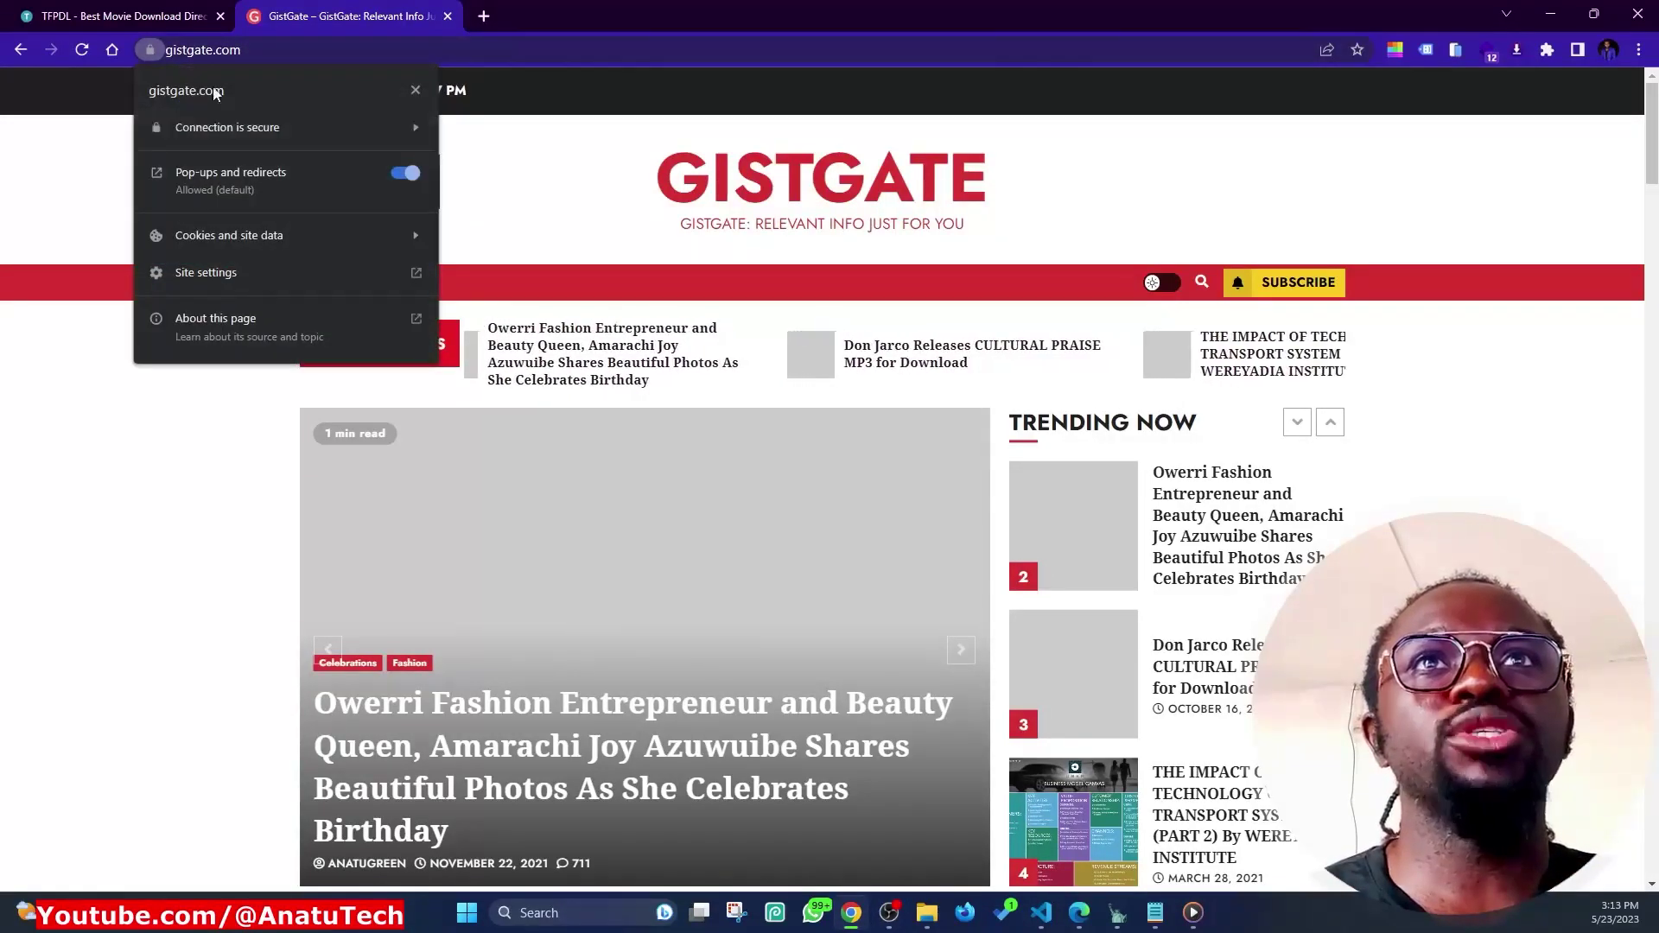
{"action": "left_click", "coordinate": [1551, 13]}
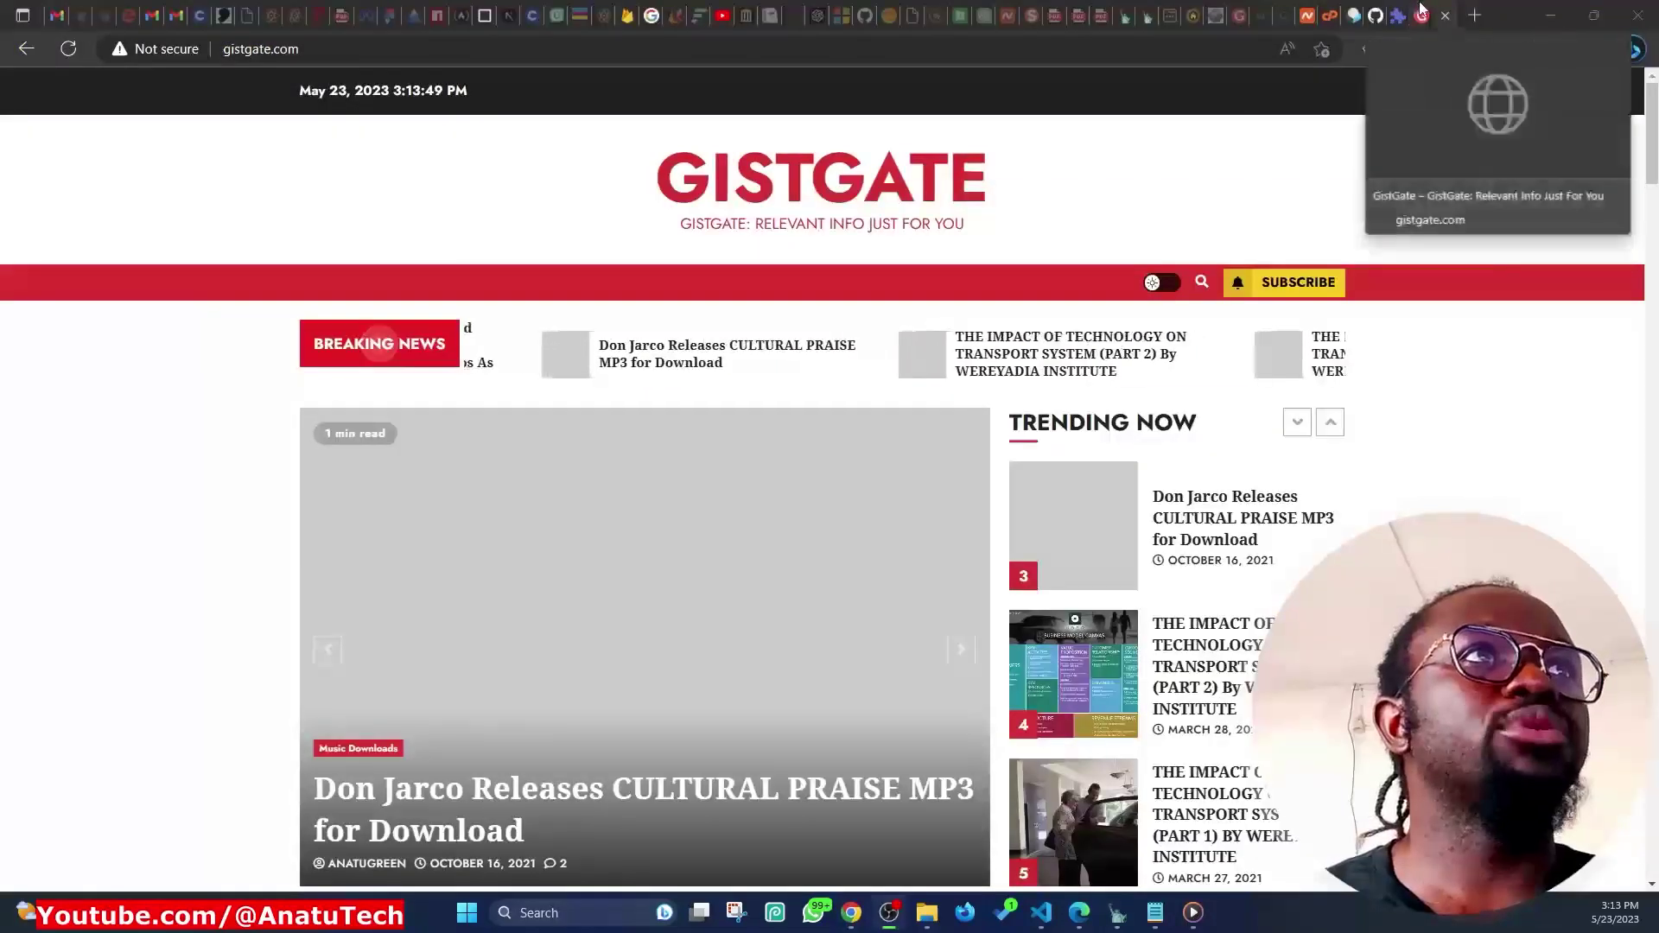
{"action": "left_click", "coordinate": [143, 52]}
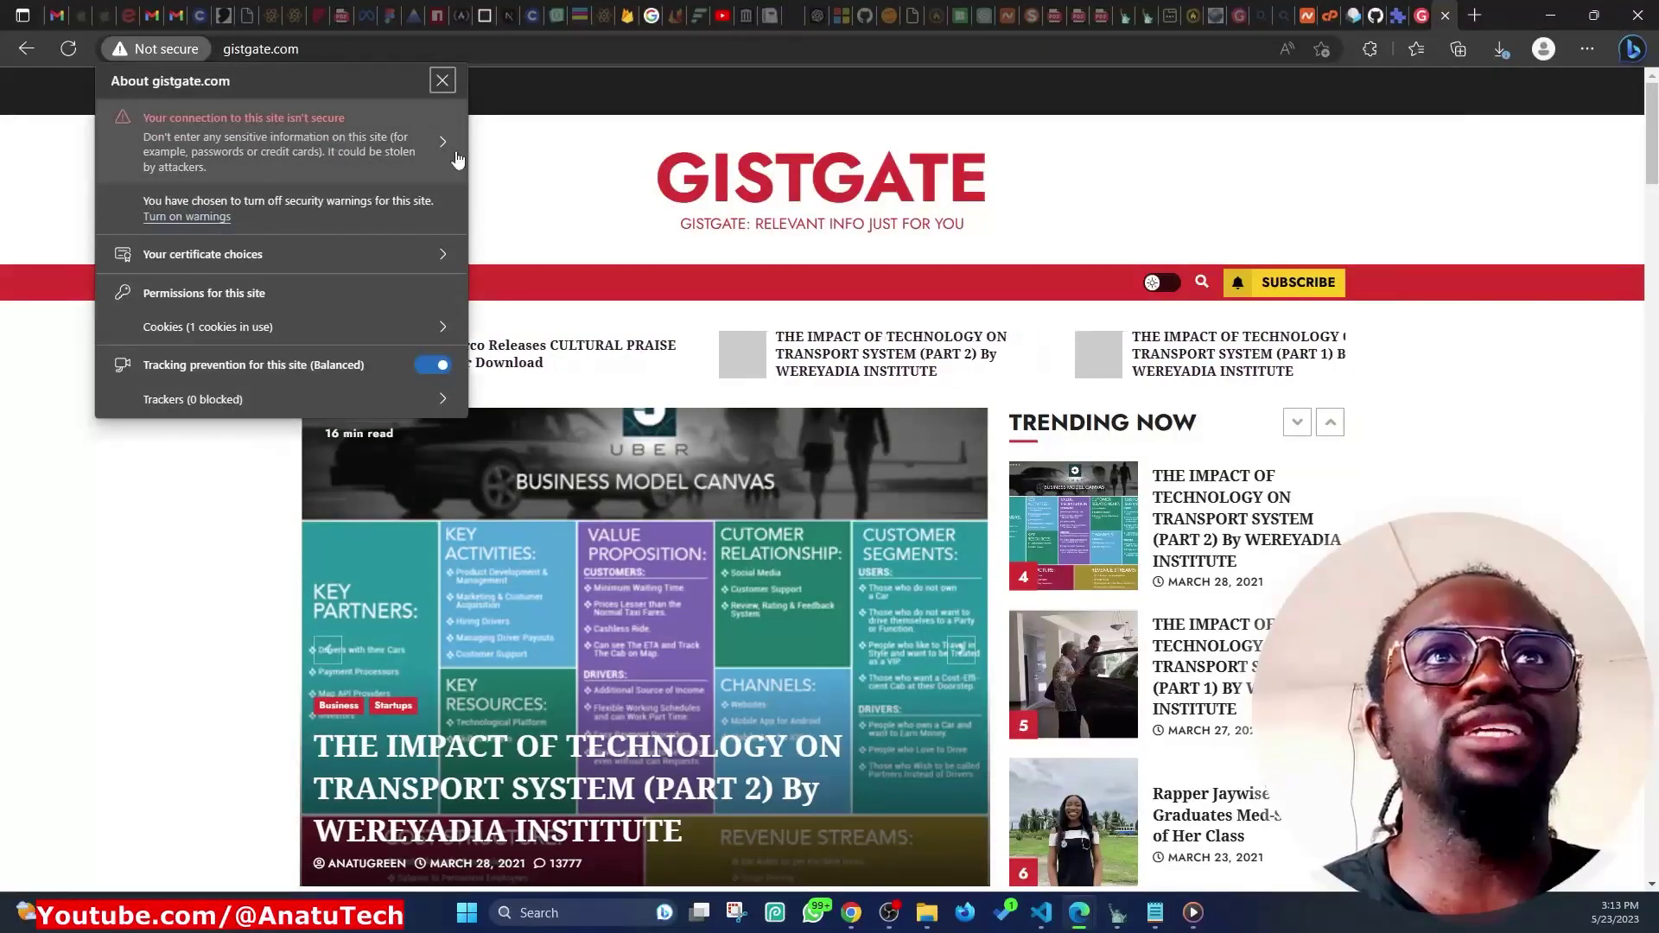
{"action": "left_click", "coordinate": [1066, 141]}
{"action": "left_click", "coordinate": [1594, 15]}
{"action": "left_click", "coordinate": [1390, 299]}
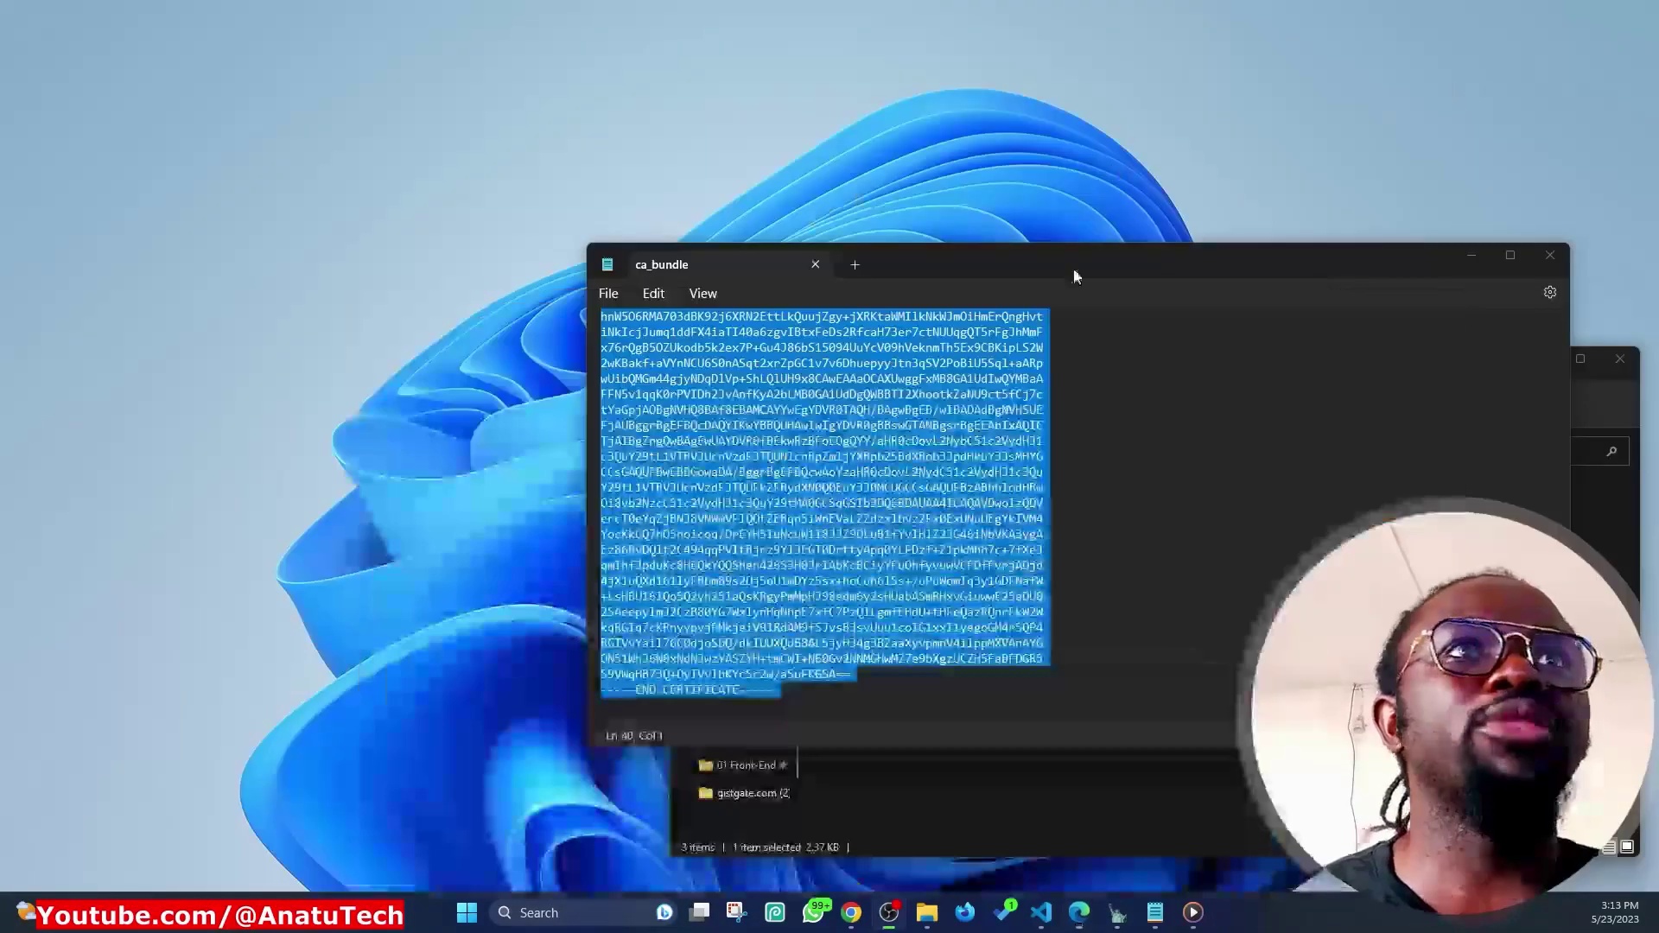
Reopen Chrome to view the gistgate.com site information again, and minimize the browser
{"action": "left_click", "coordinate": [851, 914]}
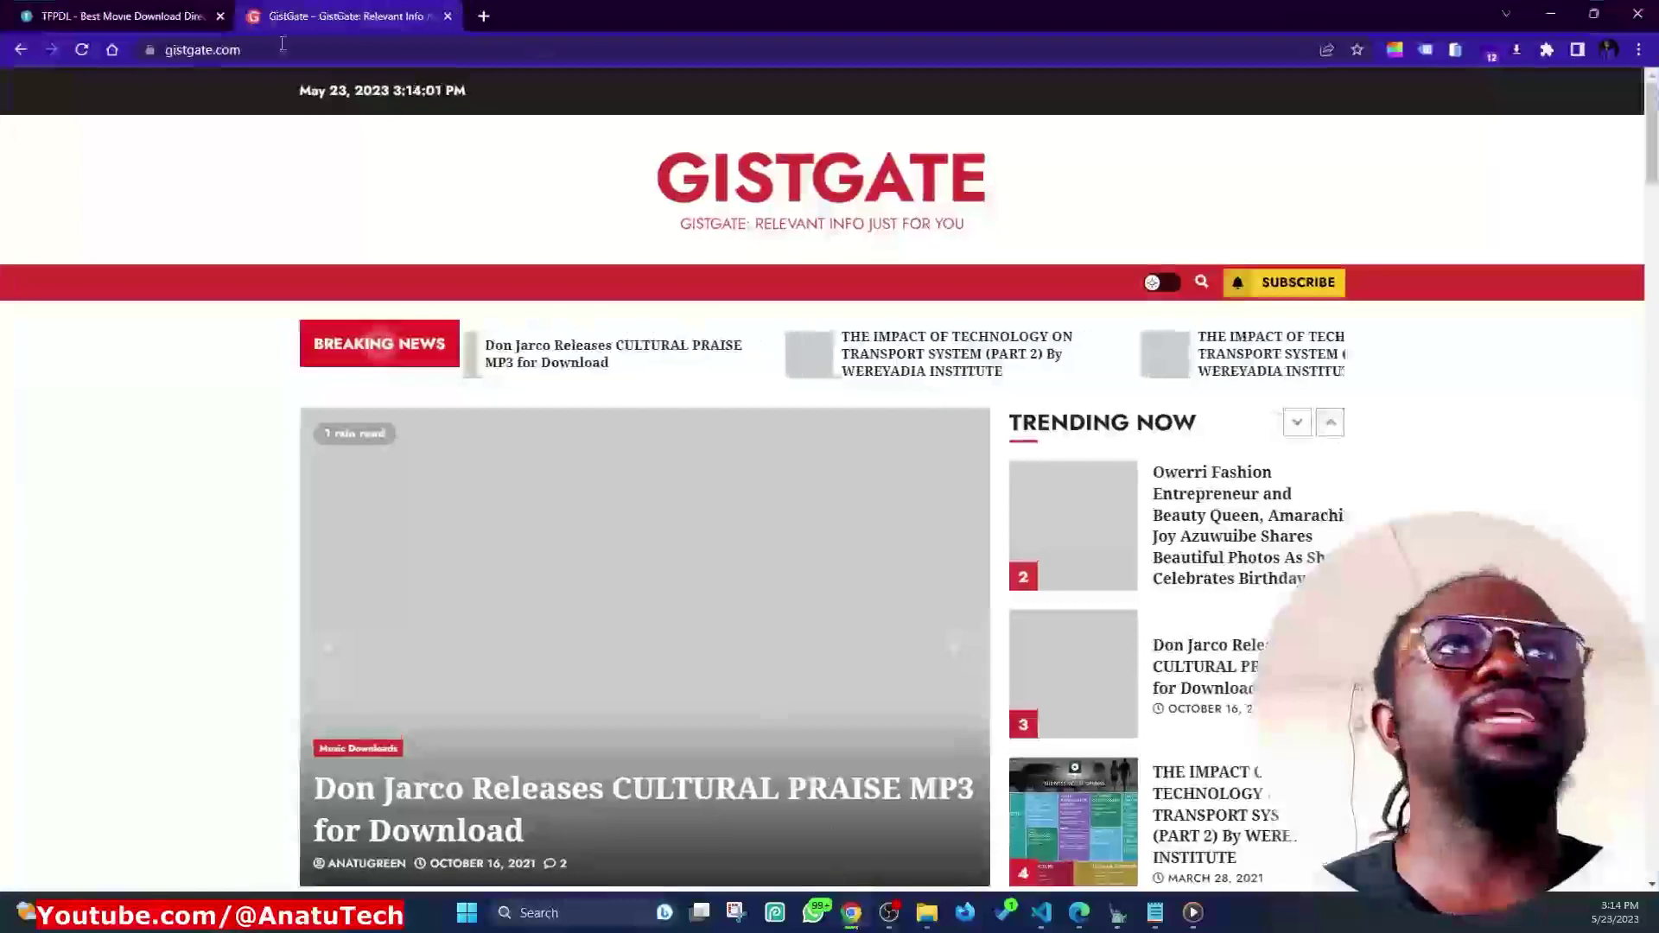
{"action": "left_click", "coordinate": [148, 50]}
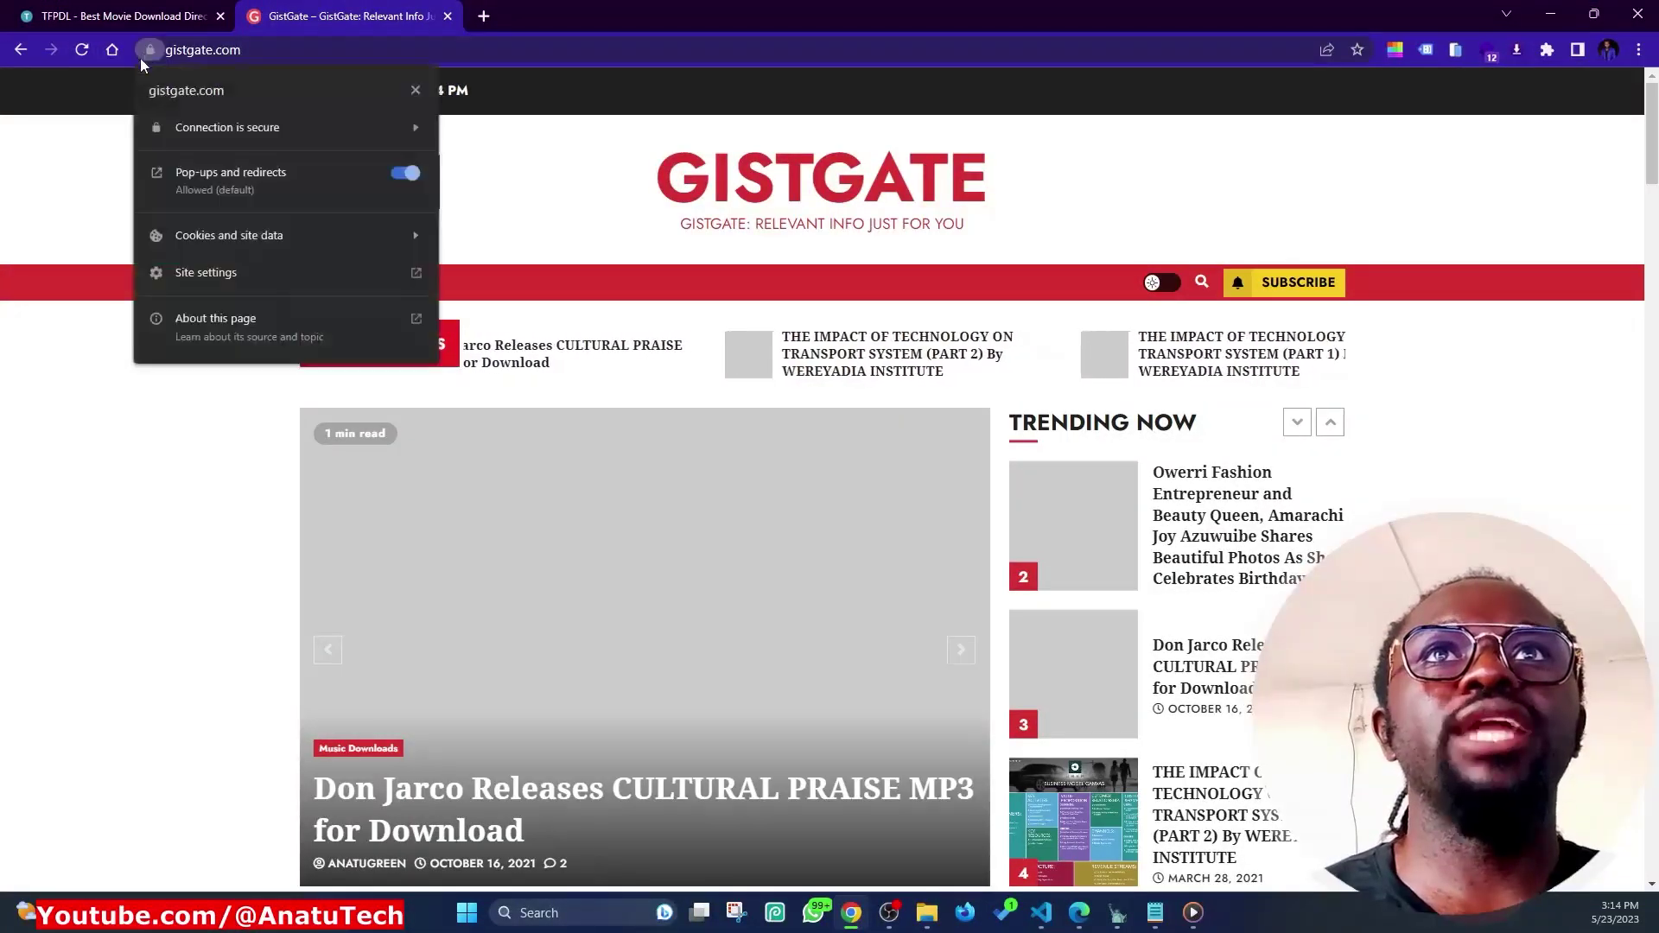
{"action": "left_click", "coordinate": [1550, 14]}
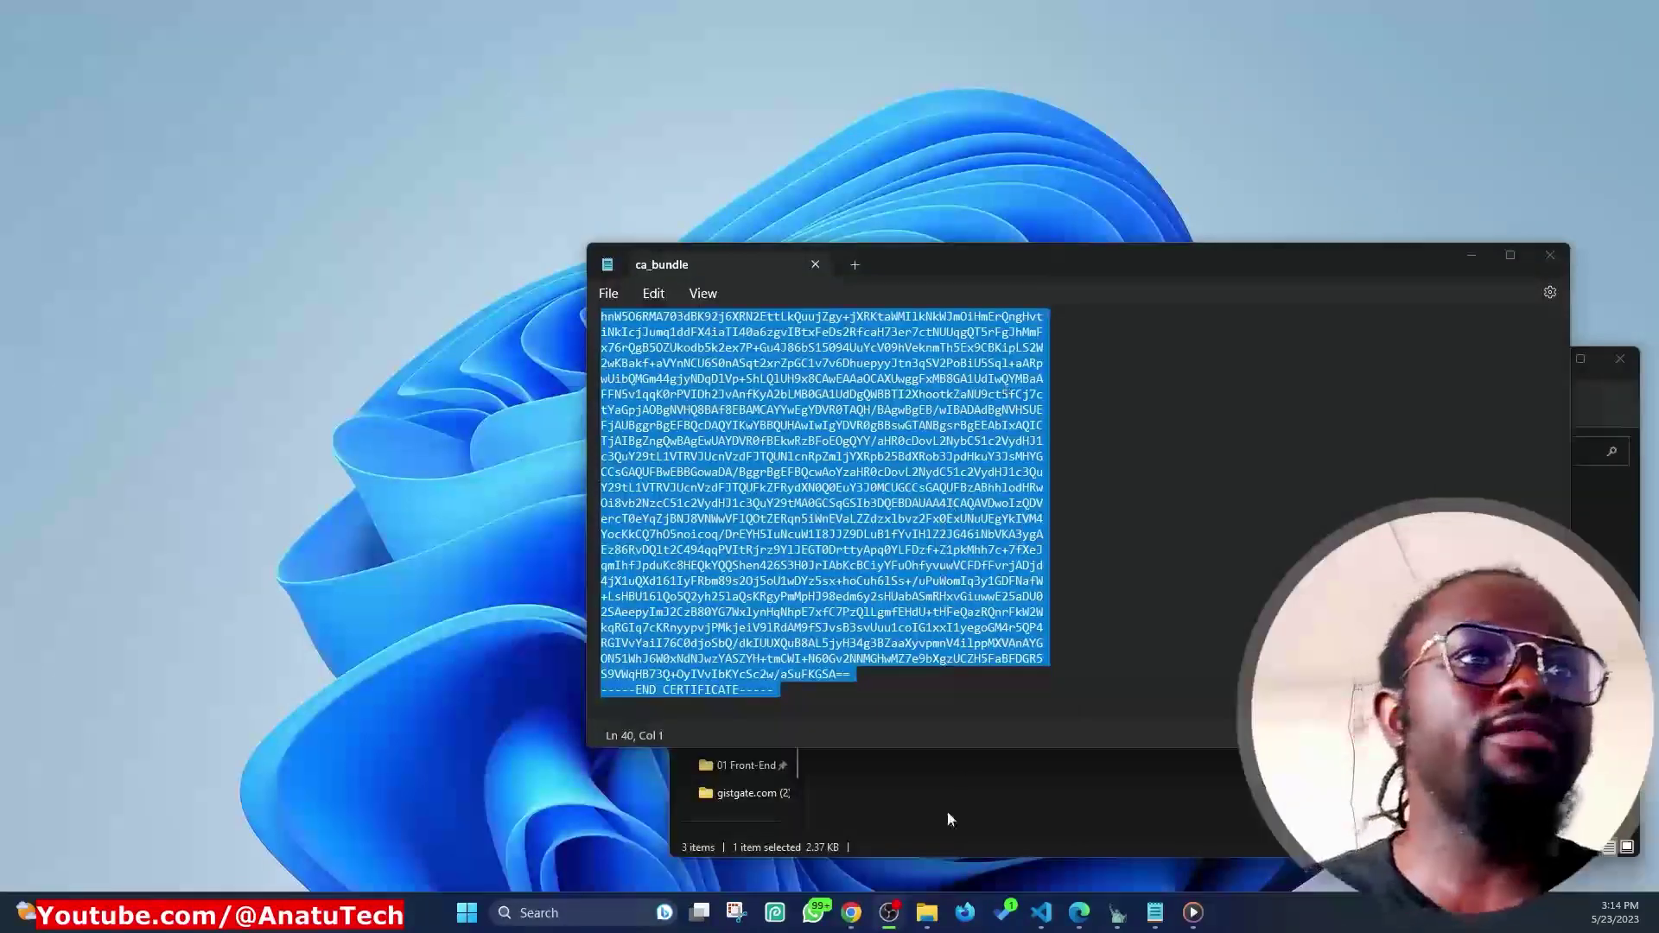
Bring the gistgate.com page back up in Edge, open a new InPrivate window and minimize it
{"action": "mouse_move", "coordinate": [1074, 918]}
{"action": "left_click", "coordinate": [1025, 822]}
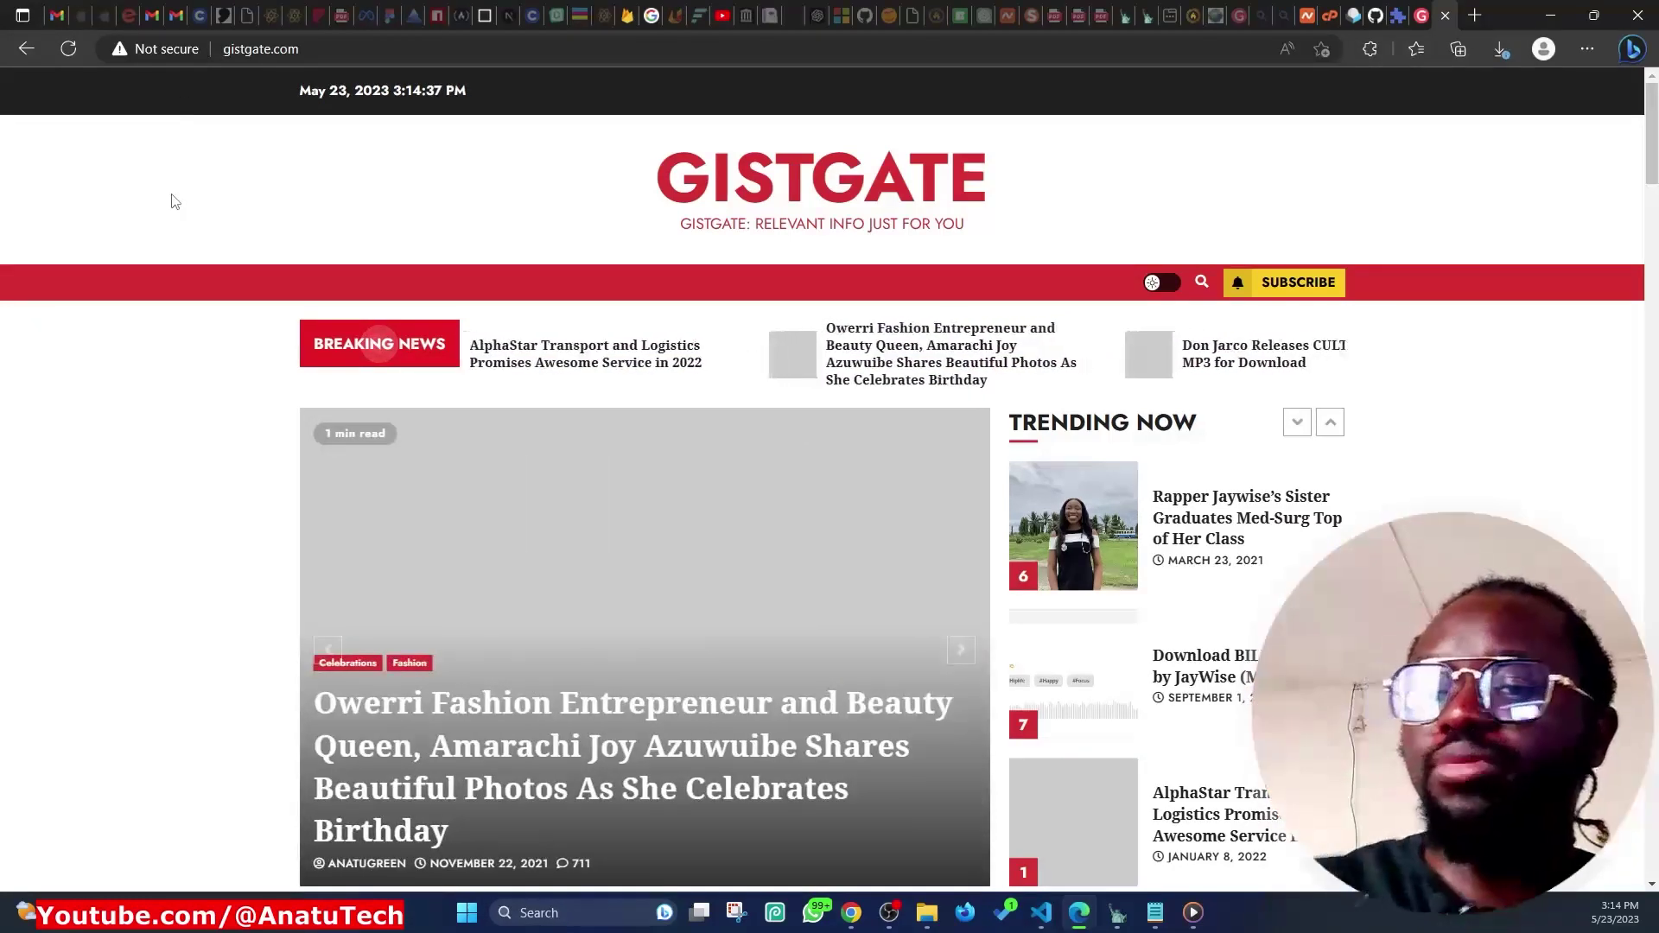
{"action": "key", "text": "ctrl+shift+n"}
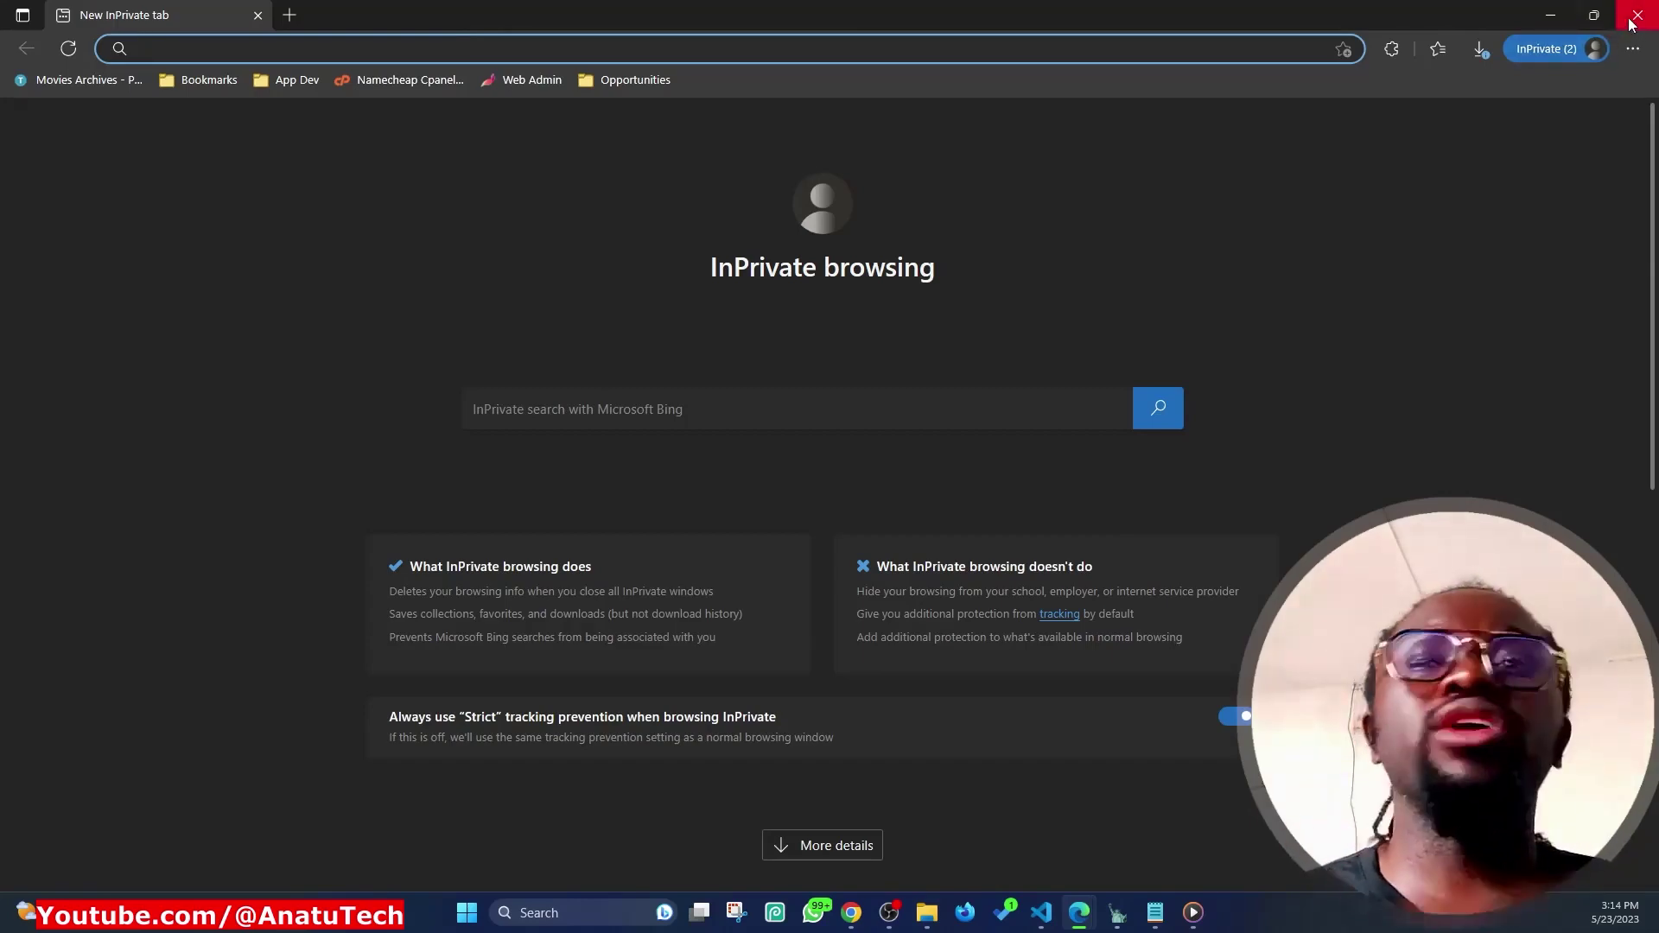
{"action": "left_click", "coordinate": [1551, 21]}
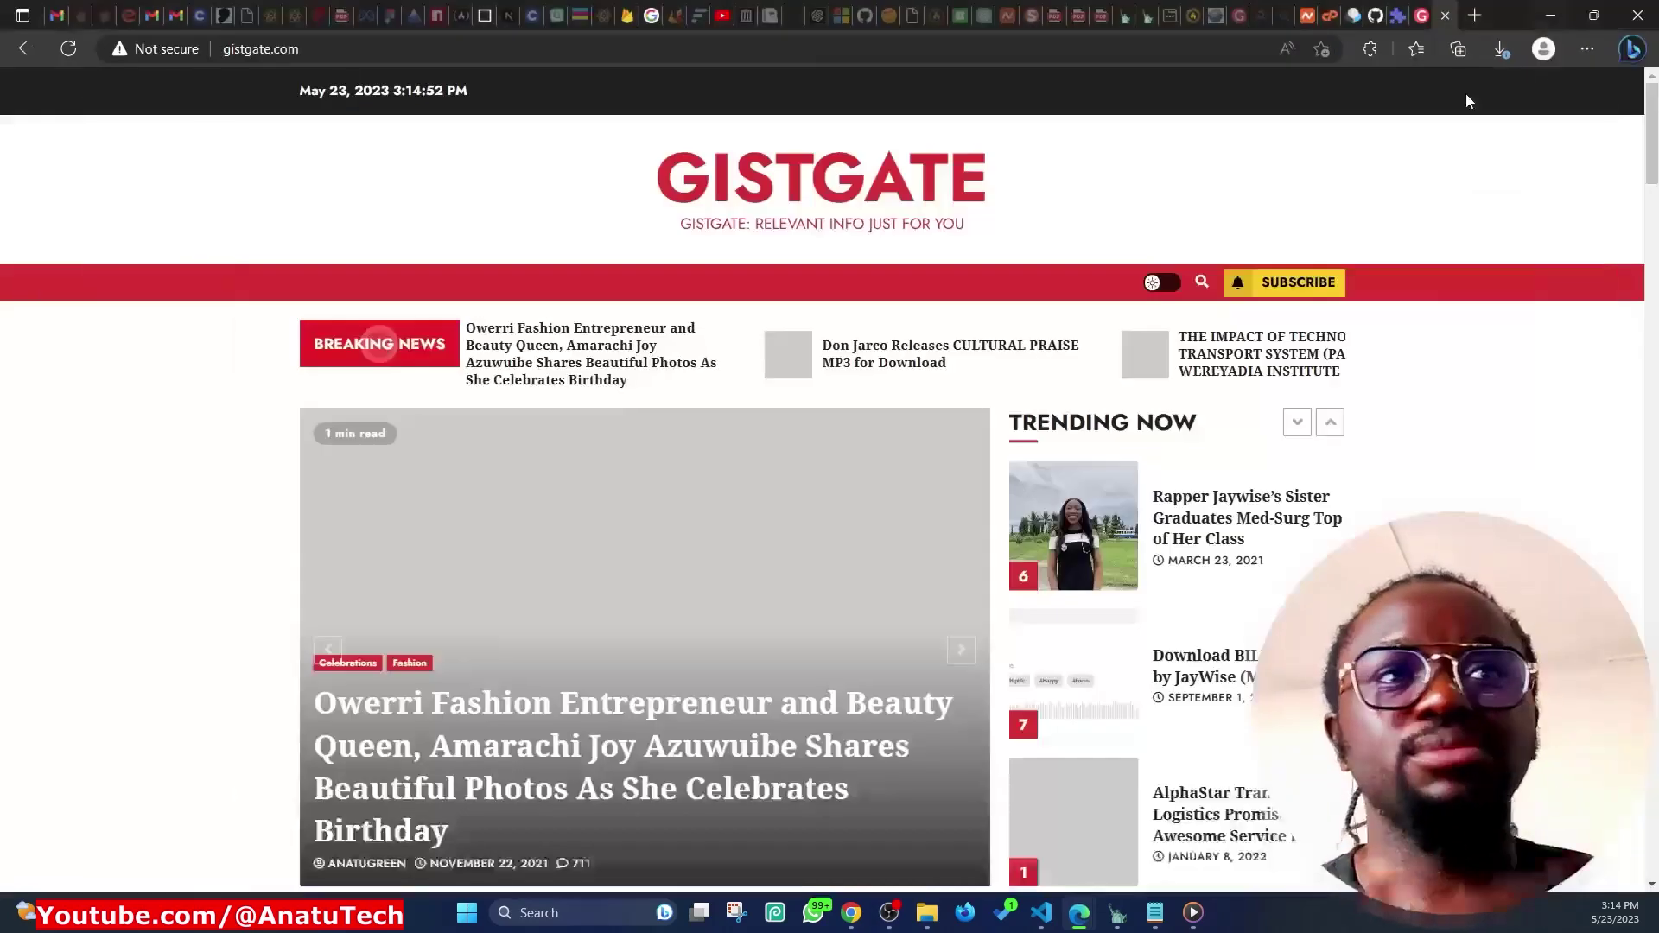
Switch to Chrome, close the TFPDL tab, and check the connection security of gistgate.com
{"action": "mouse_move", "coordinate": [1080, 924]}
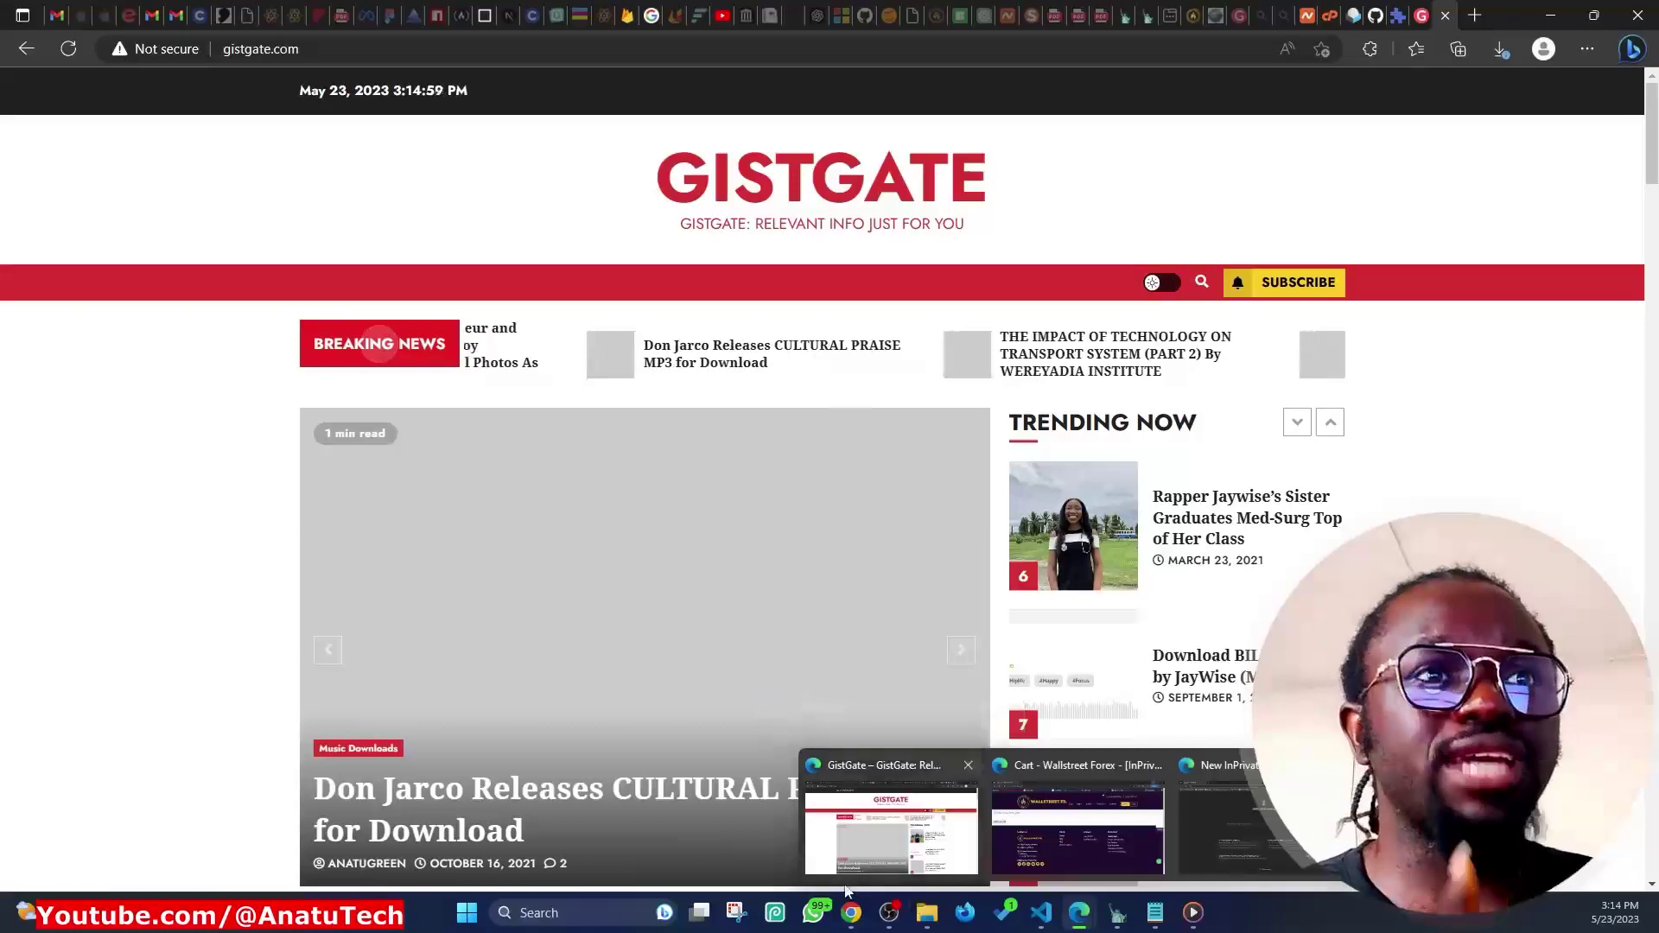
{"action": "left_click", "coordinate": [851, 913]}
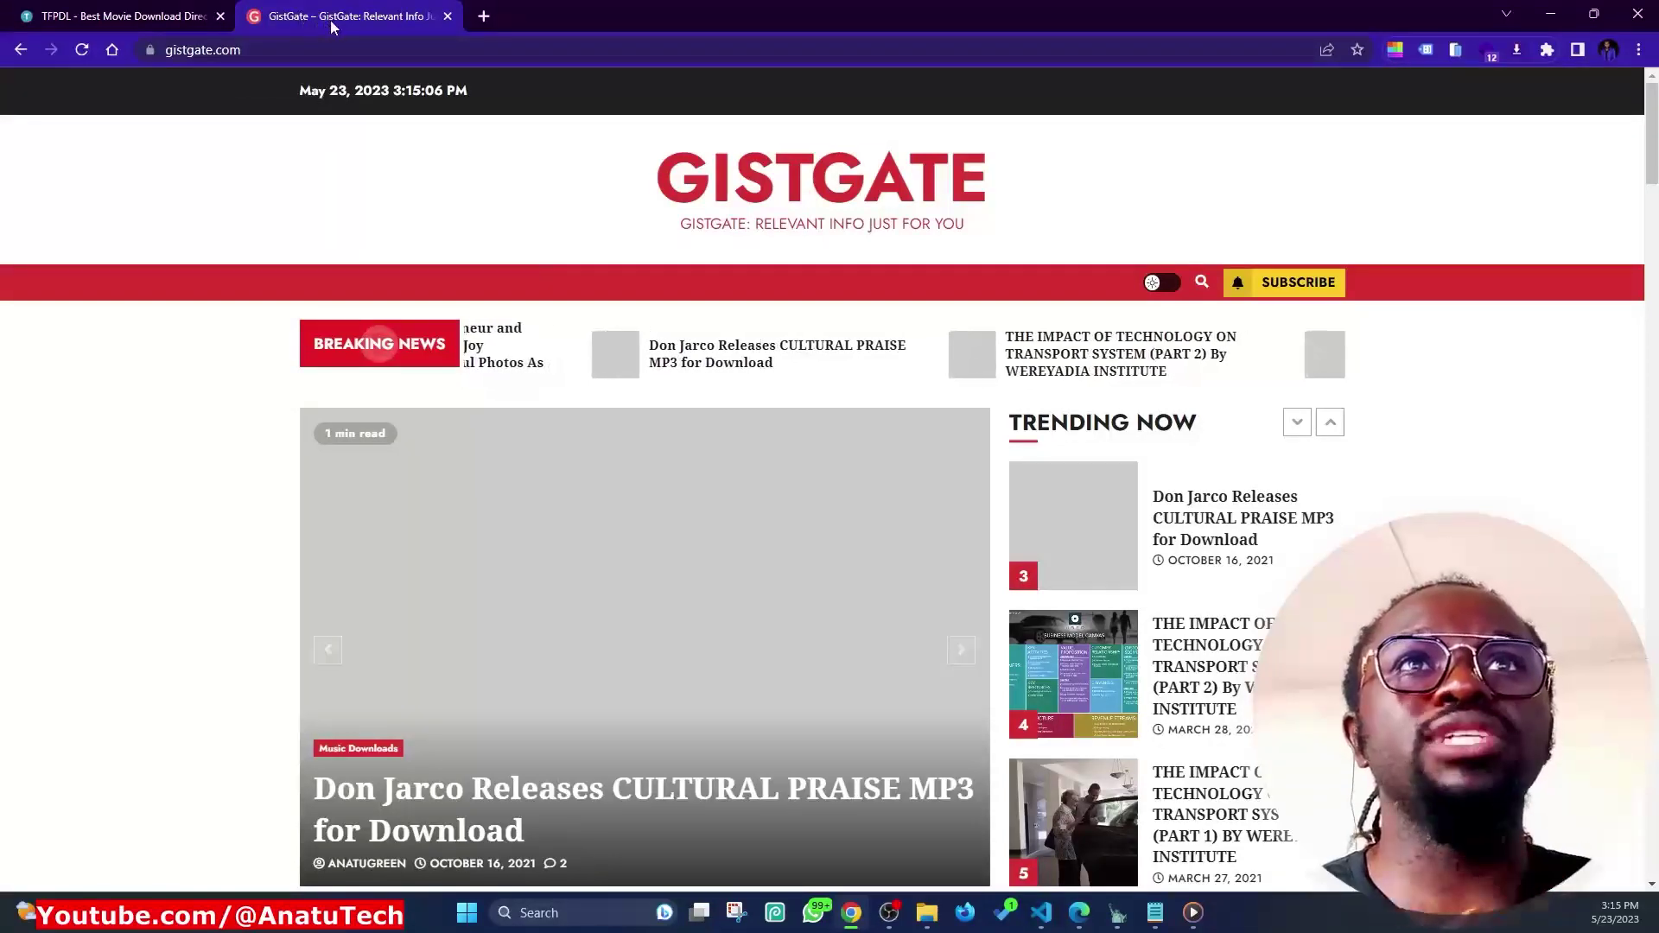
{"action": "left_click", "coordinate": [220, 16]}
{"action": "left_click", "coordinate": [150, 49]}
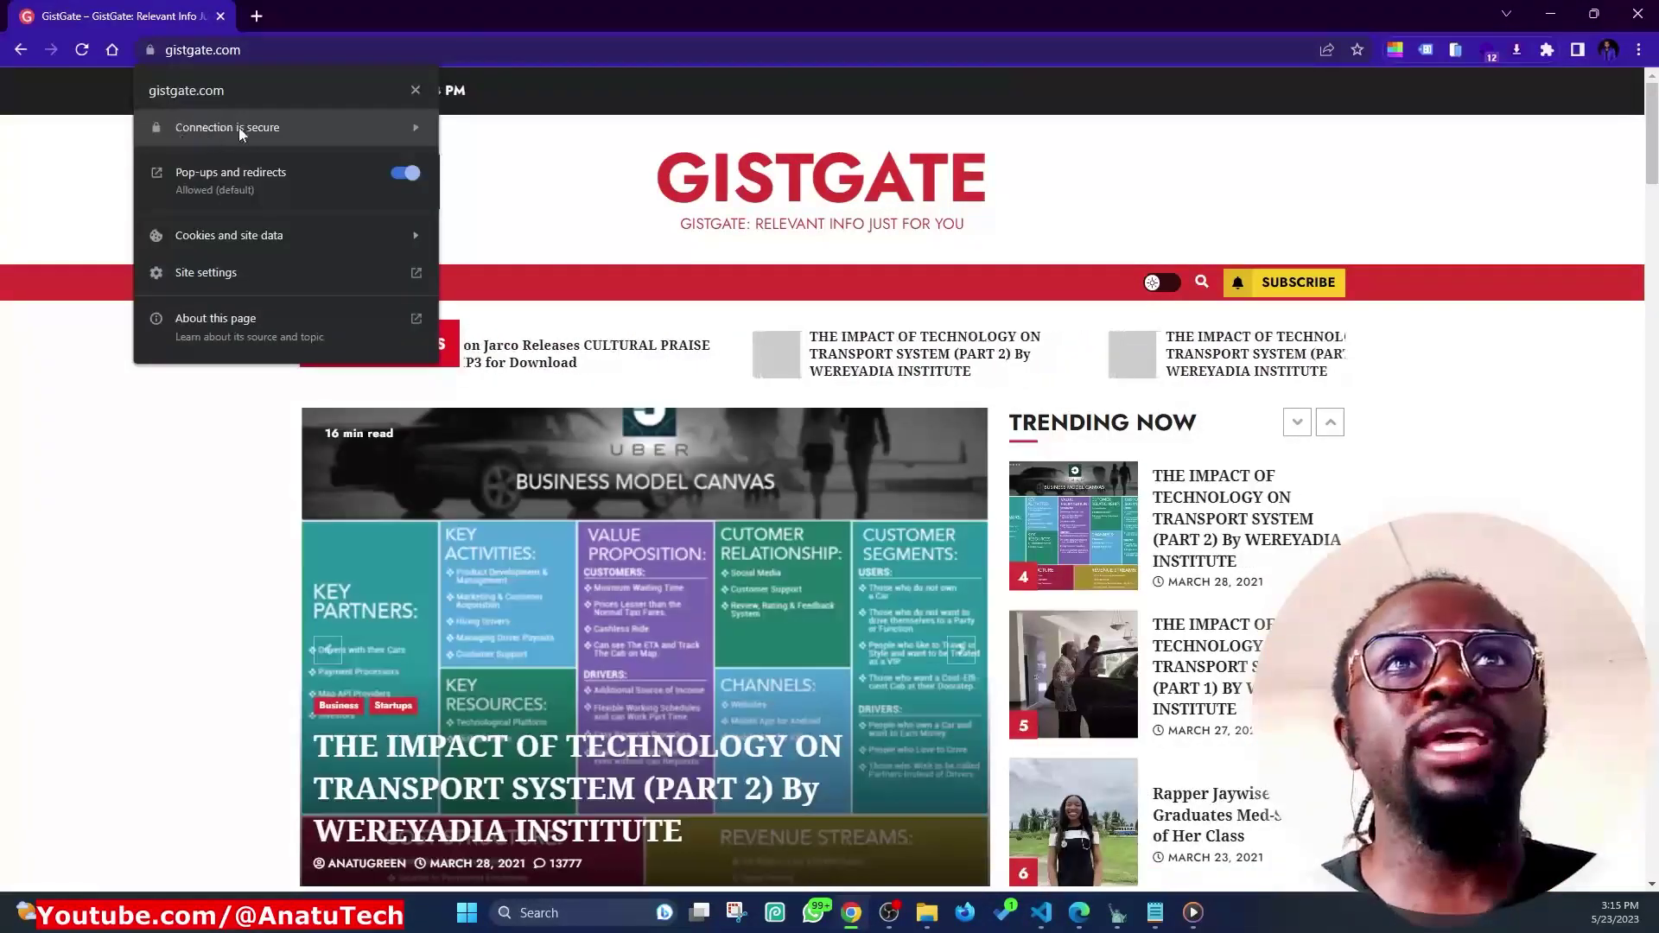
{"action": "left_click", "coordinate": [459, 148]}
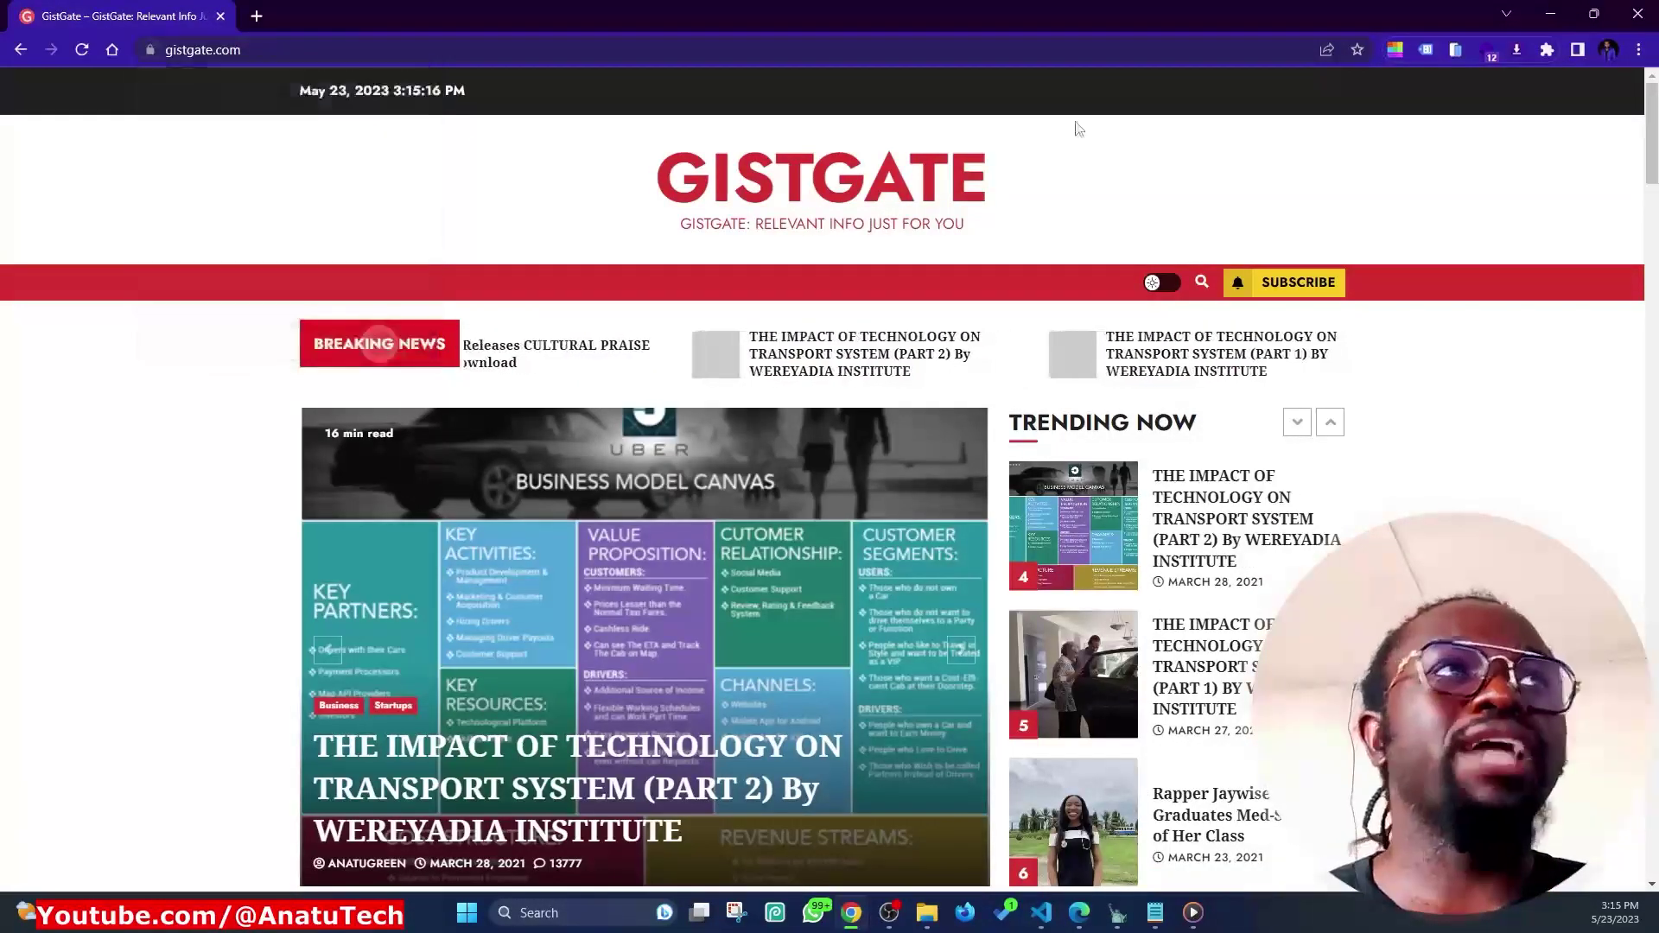
Minimize Chrome and reload the gistgate.com page in Edge
{"action": "left_click", "coordinate": [1550, 14]}
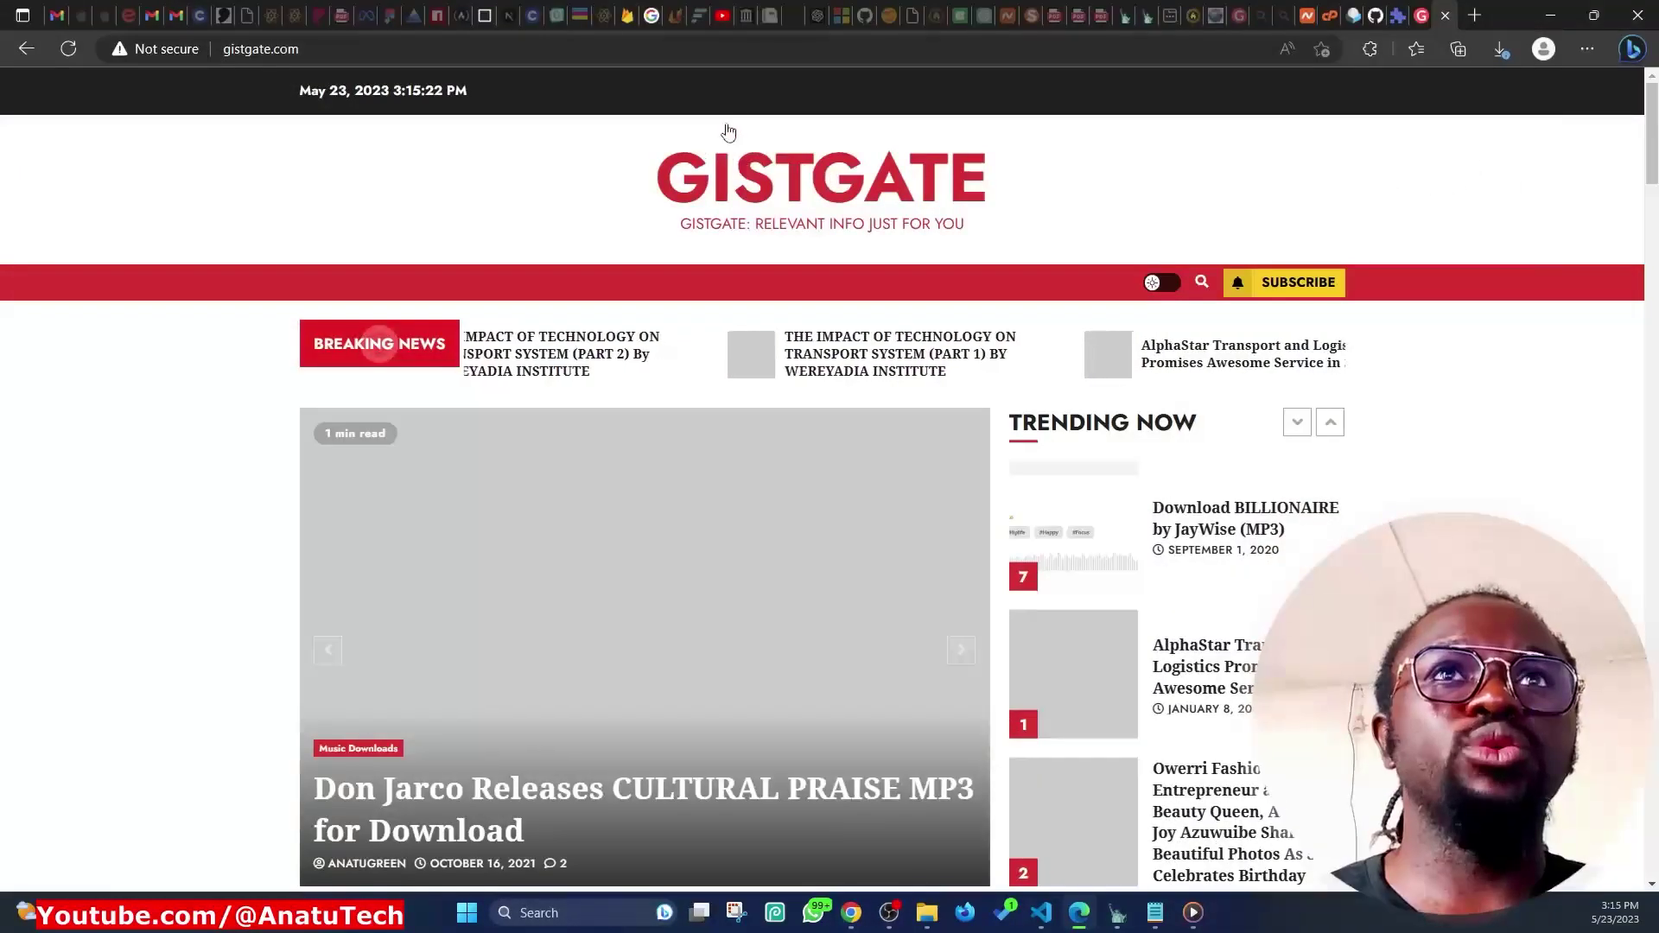
{"action": "left_click", "coordinate": [68, 48]}
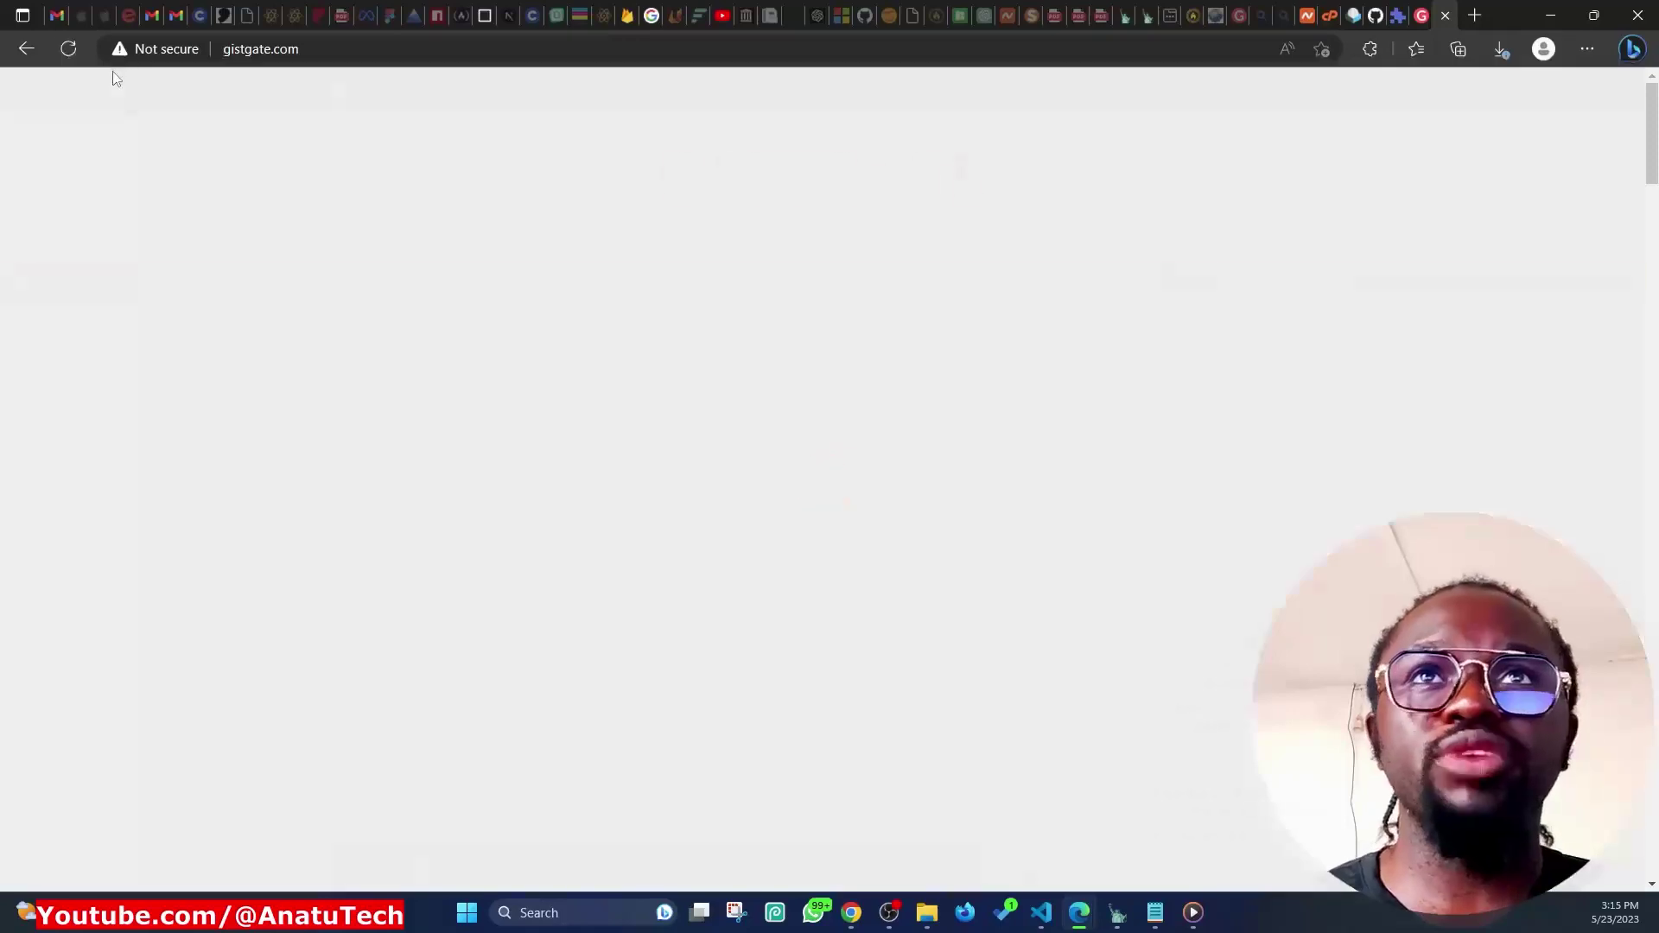